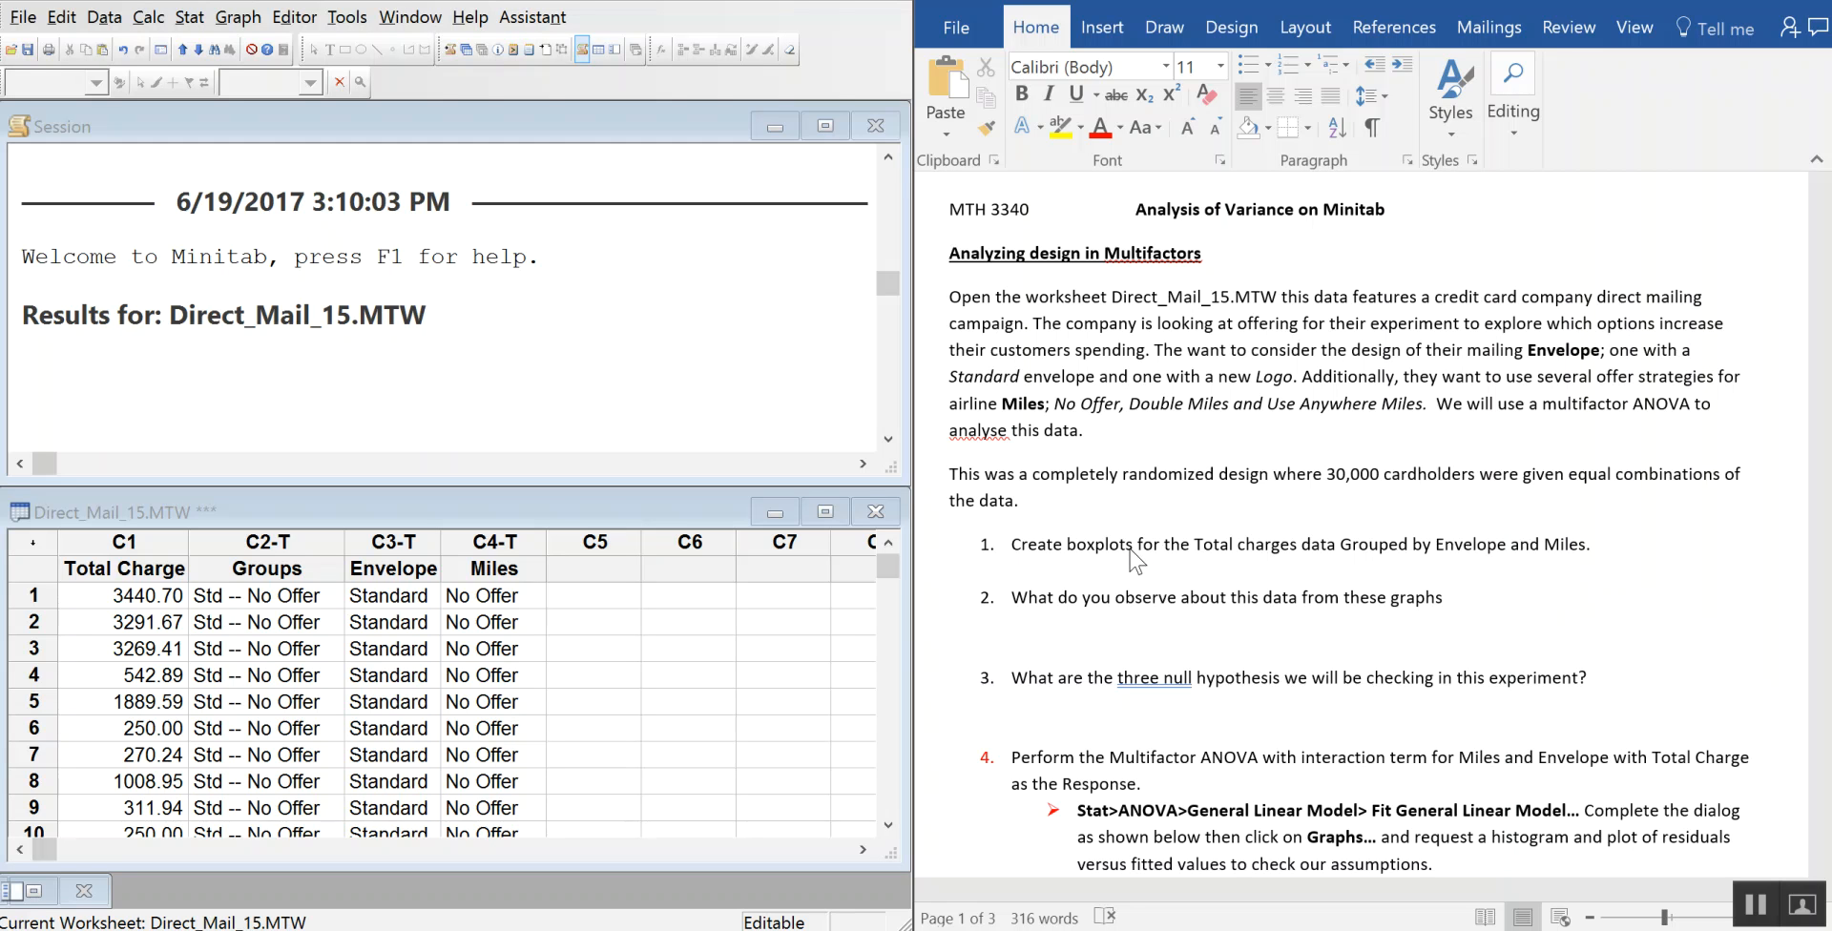
- Create a One Y, With Groups boxplot of Total Charge with Envelope and Miles as the grouping variables, Envelope outermost
left_click(239, 17)
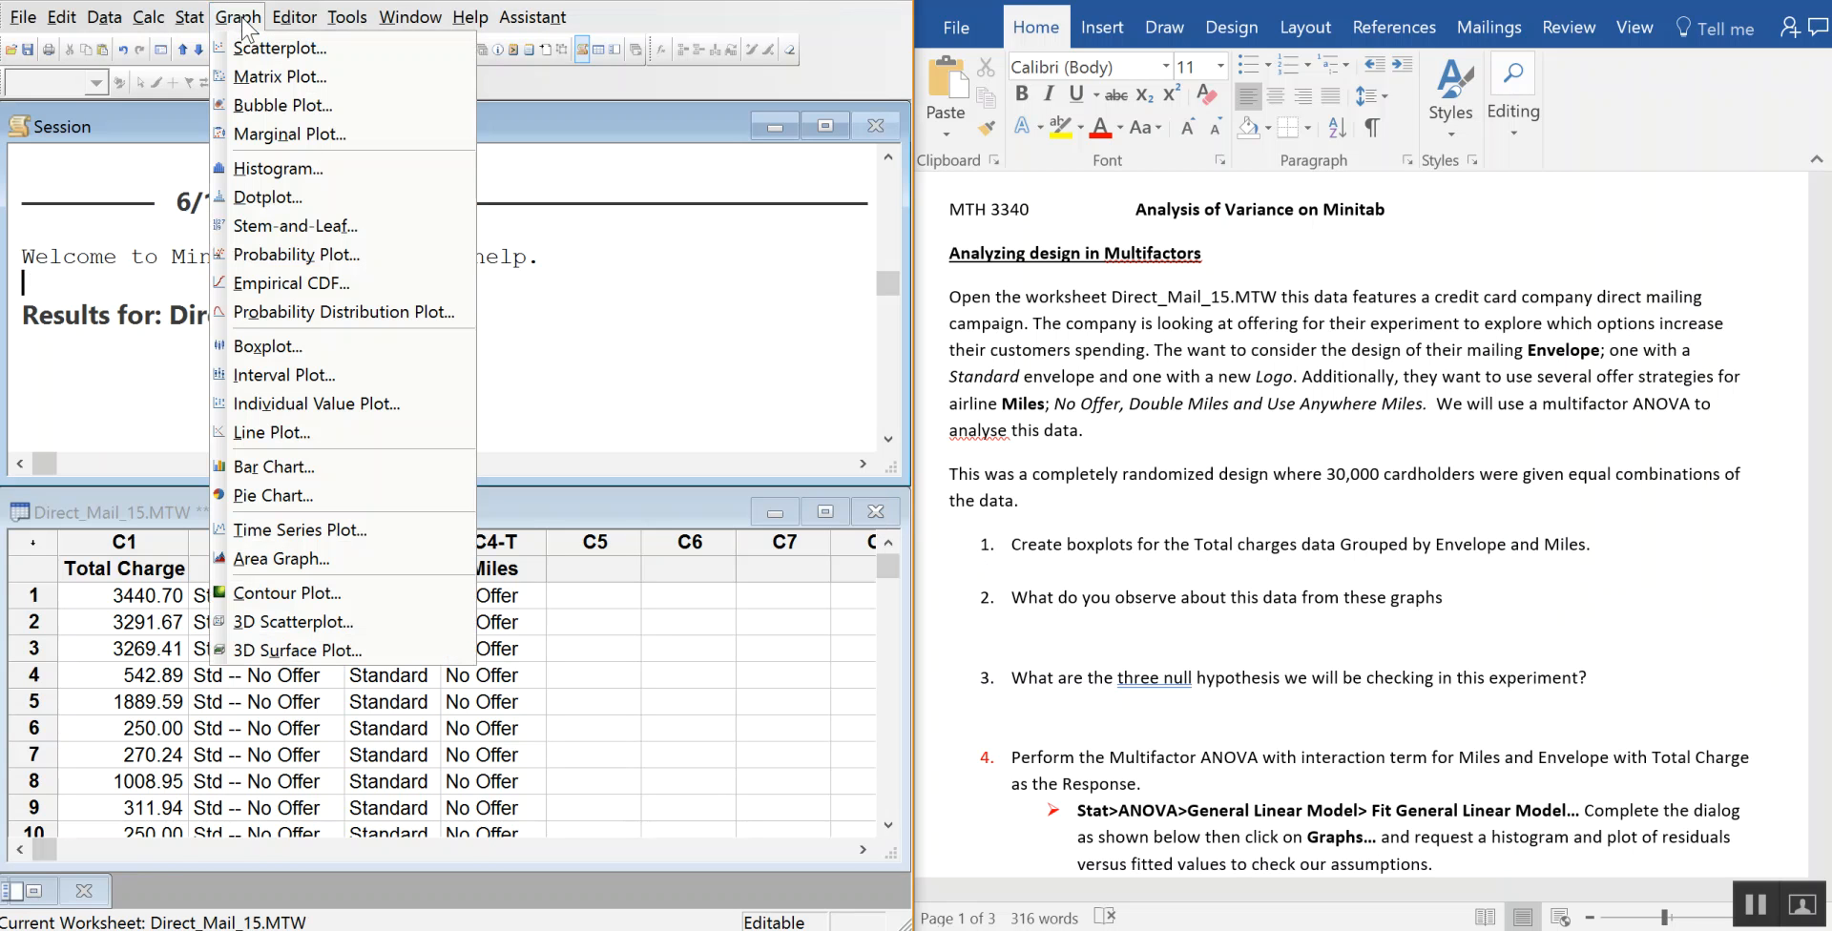
left_click(308, 344)
left_click(373, 391)
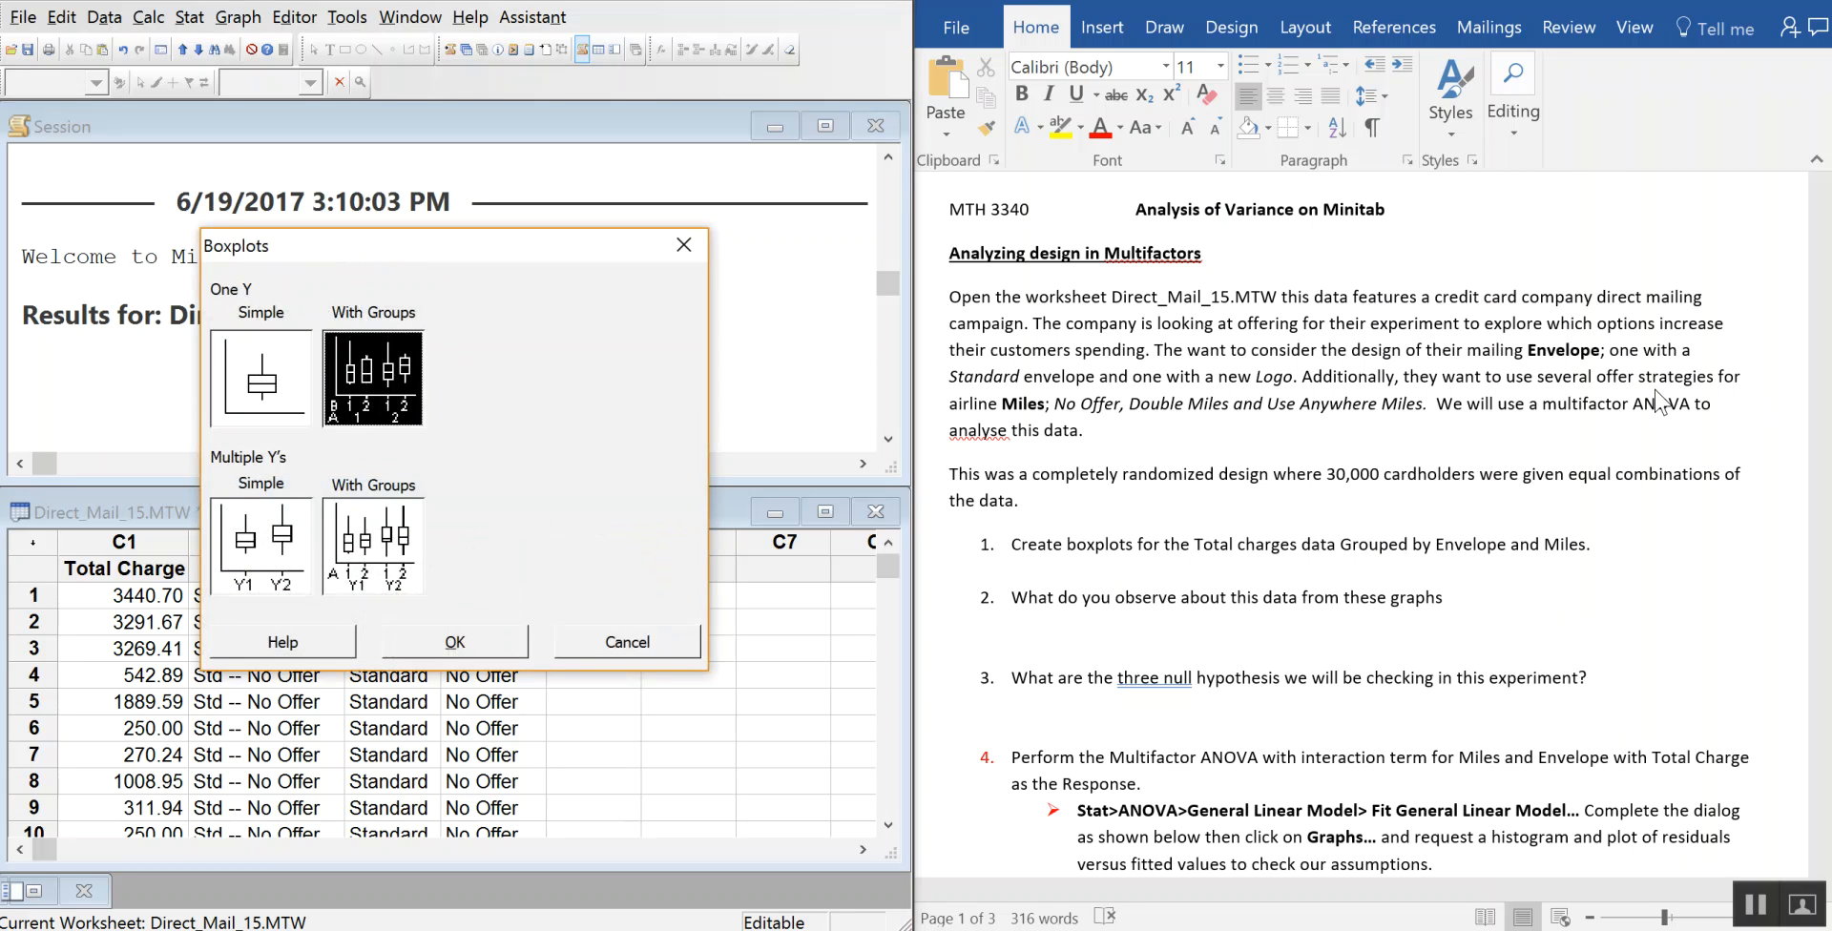
left_click(501, 656)
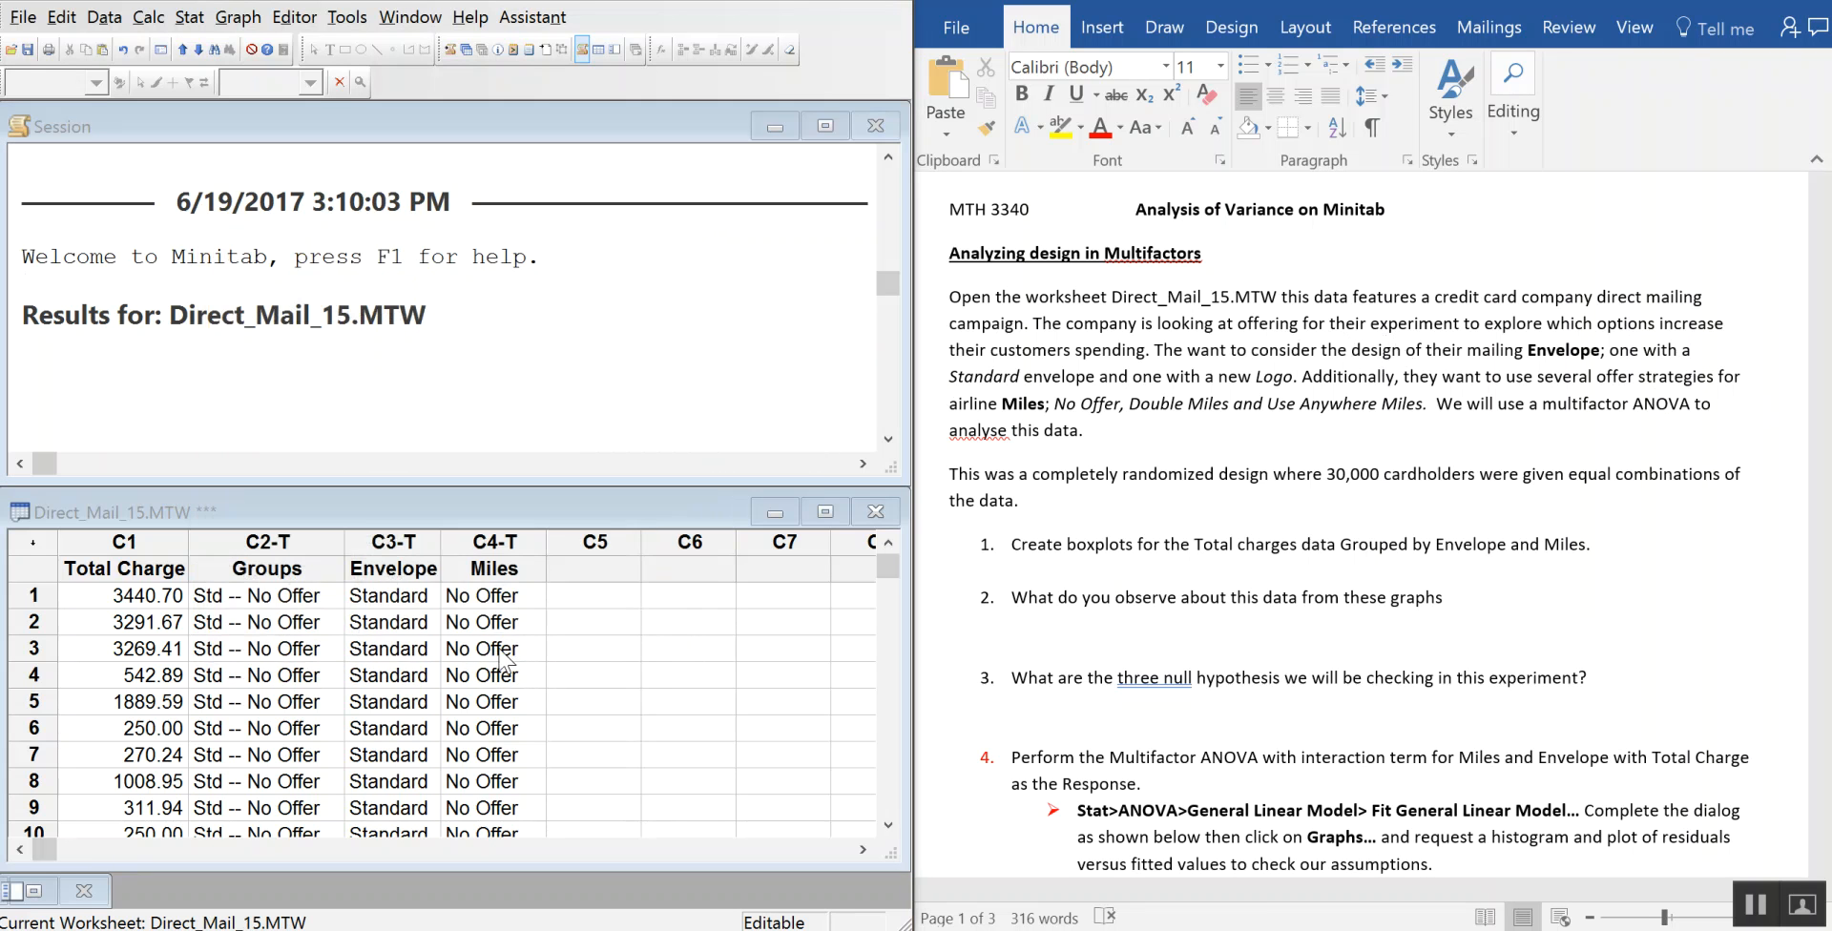
double_click(219, 277)
left_click(402, 419)
double_click(198, 313)
double_click(161, 331)
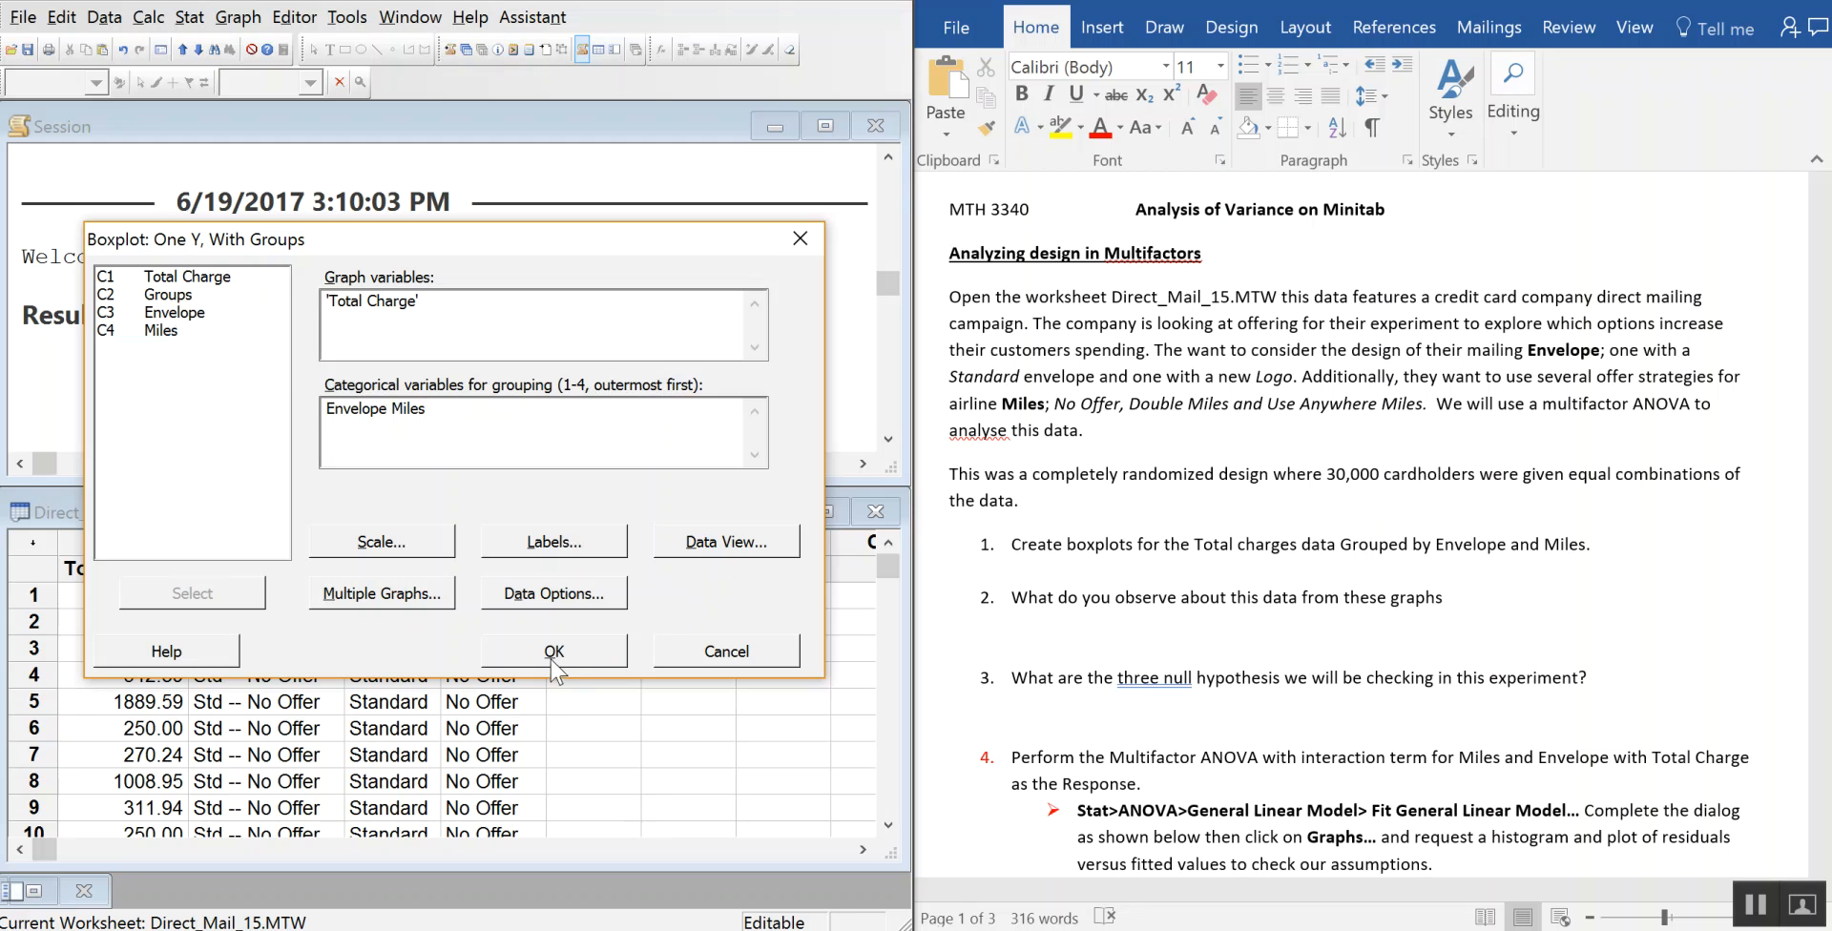
left_click(594, 662)
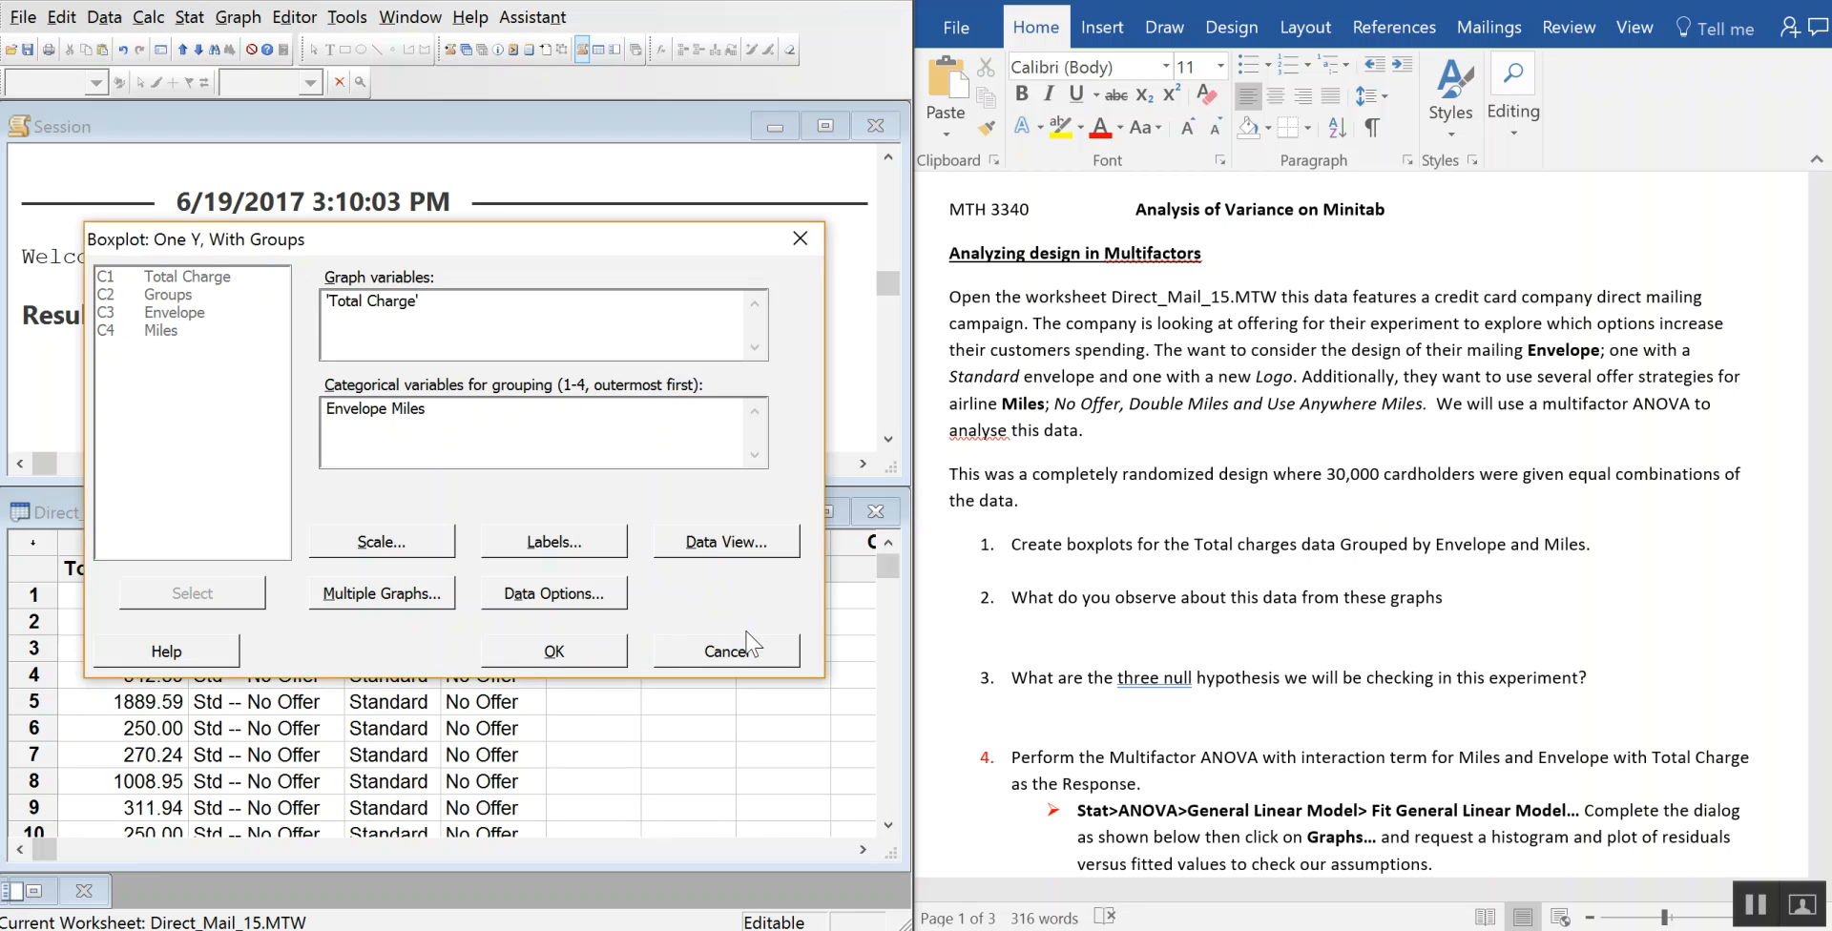
left_click(593, 655)
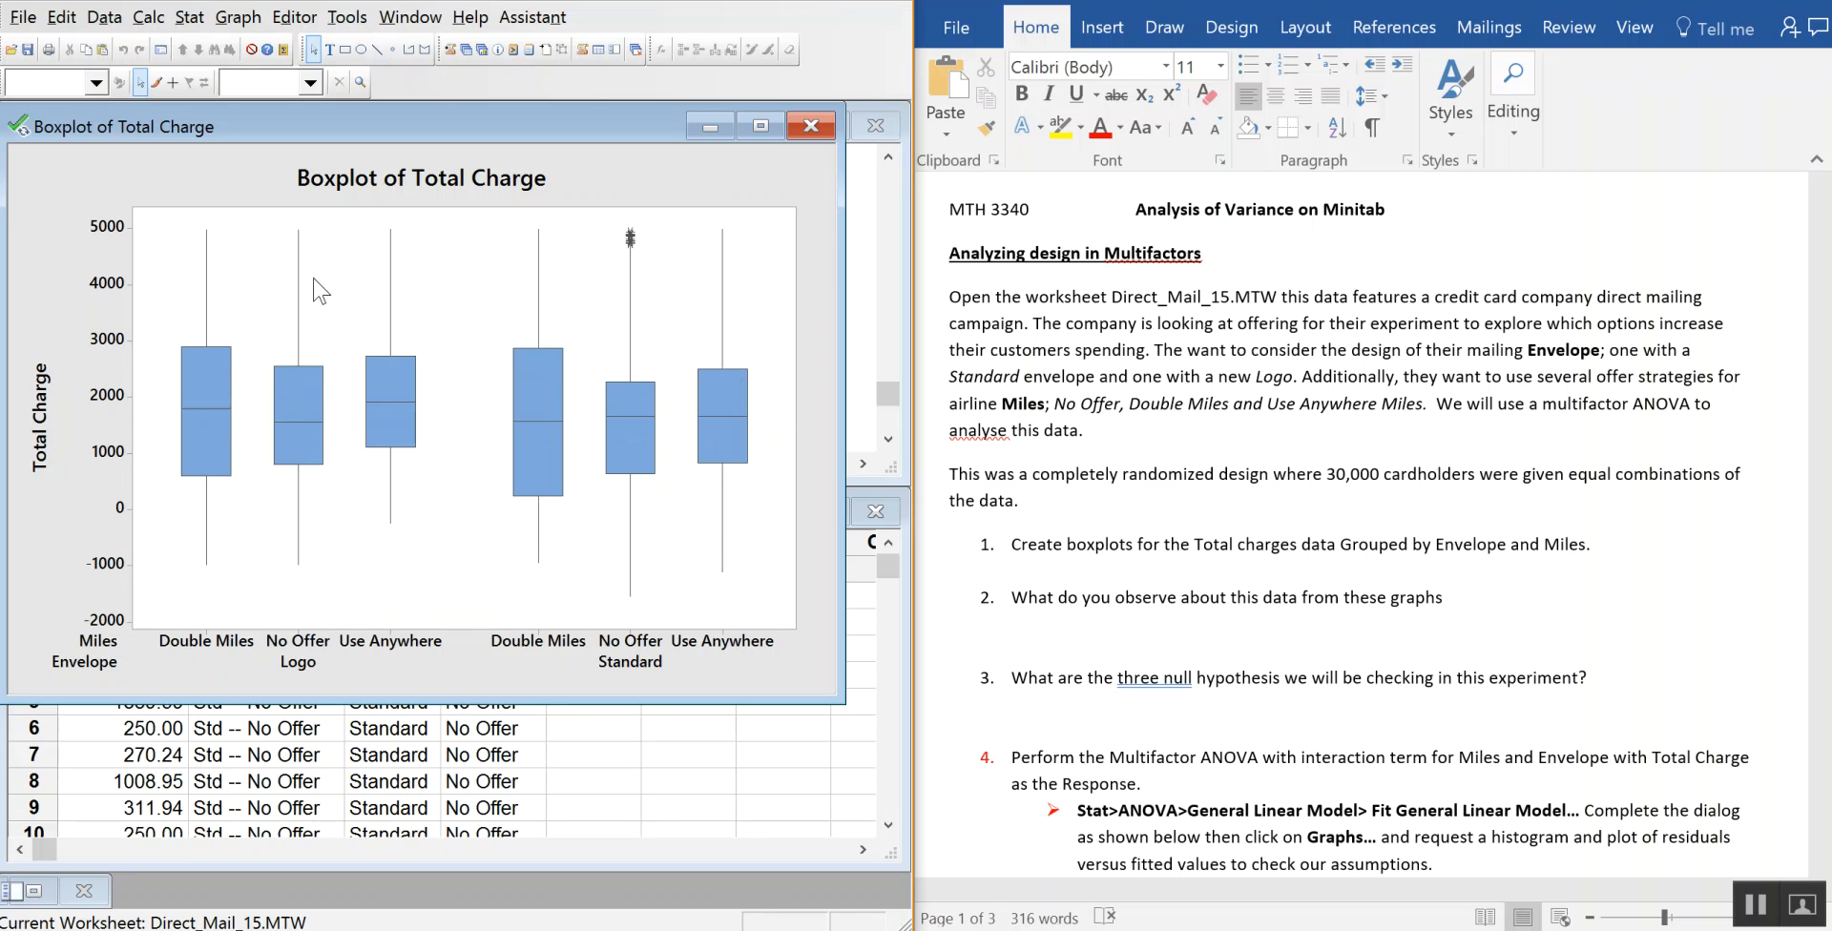
- Switch to the Word document and set the empty answer line under question 2 to red 14-point text
left_click(1028, 619)
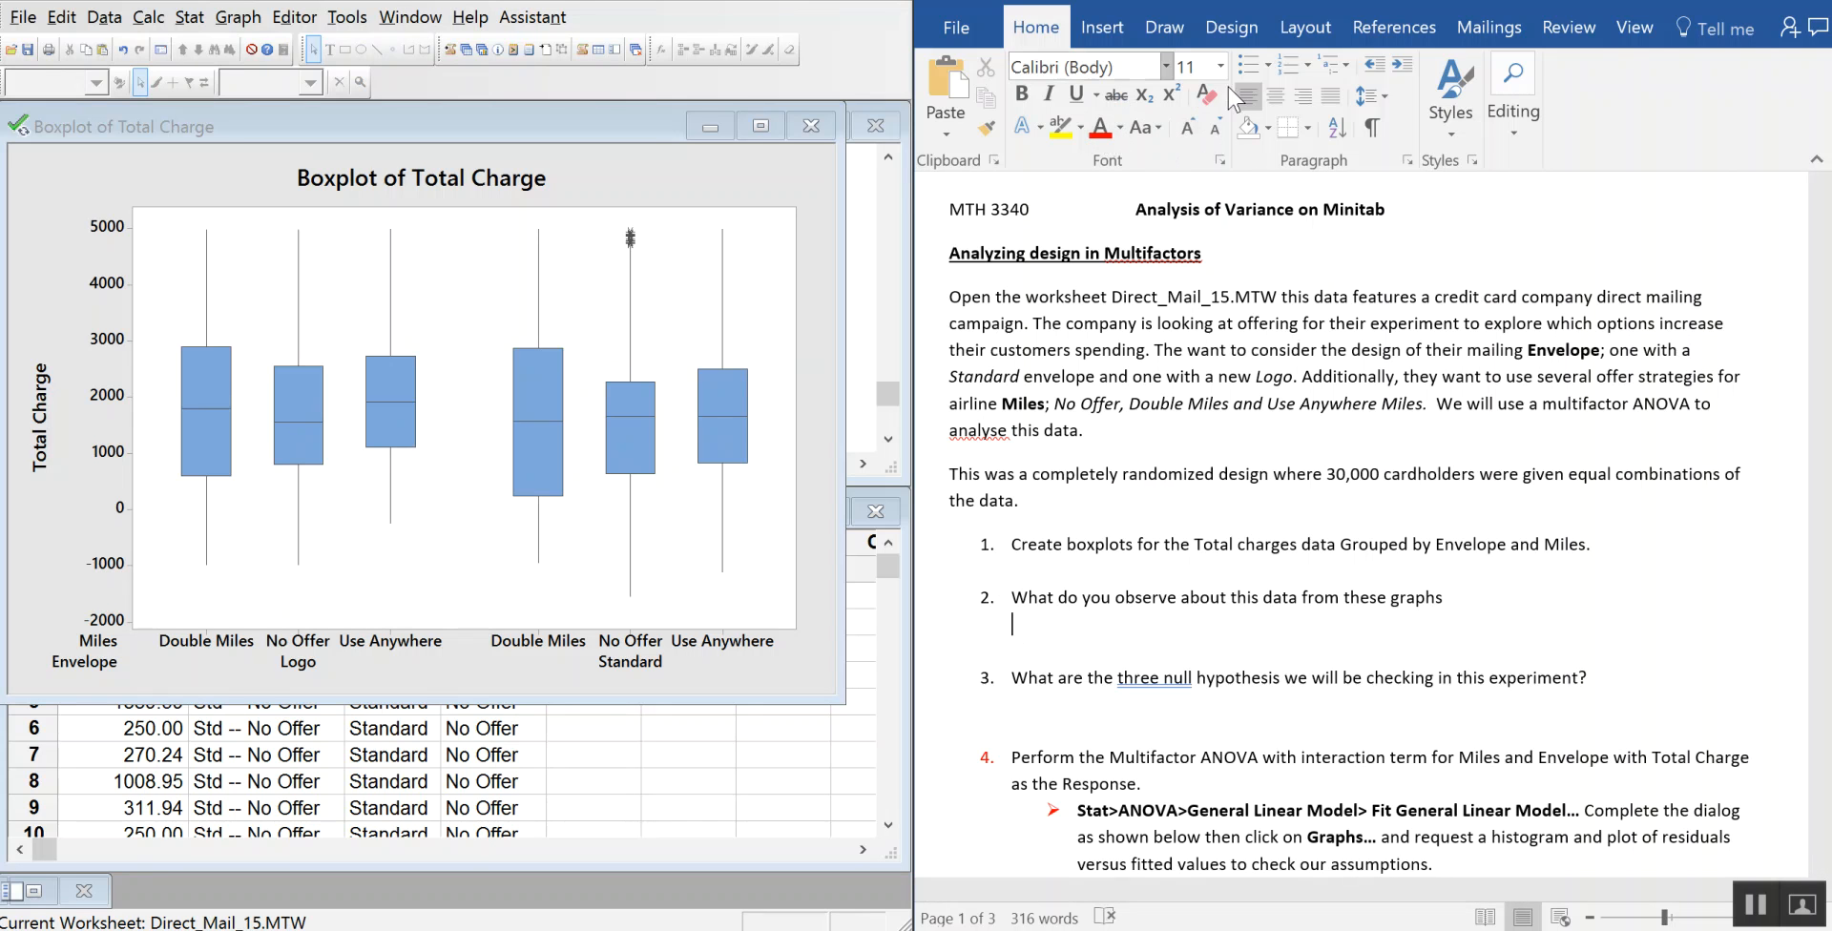
left_click(1188, 129)
left_click(1187, 130)
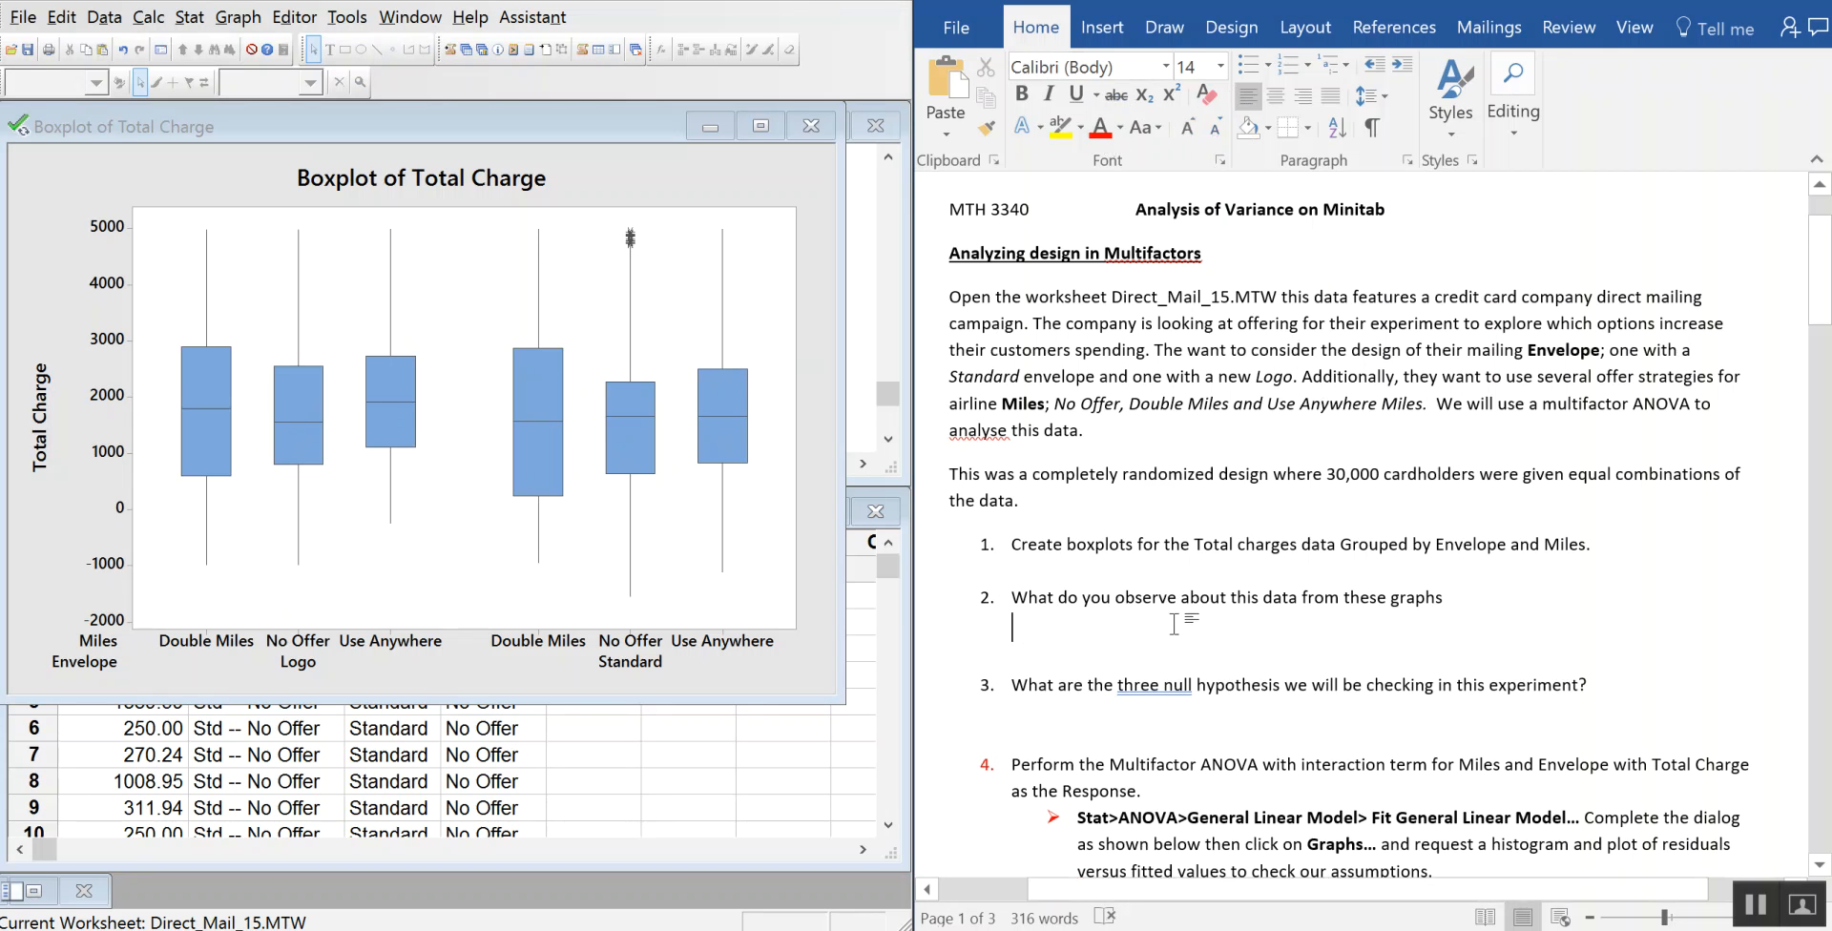
- Answer question 2 with "Equal variance looks to be satisfied, however it is stronger between Envelope that Miles."
type("Equ")
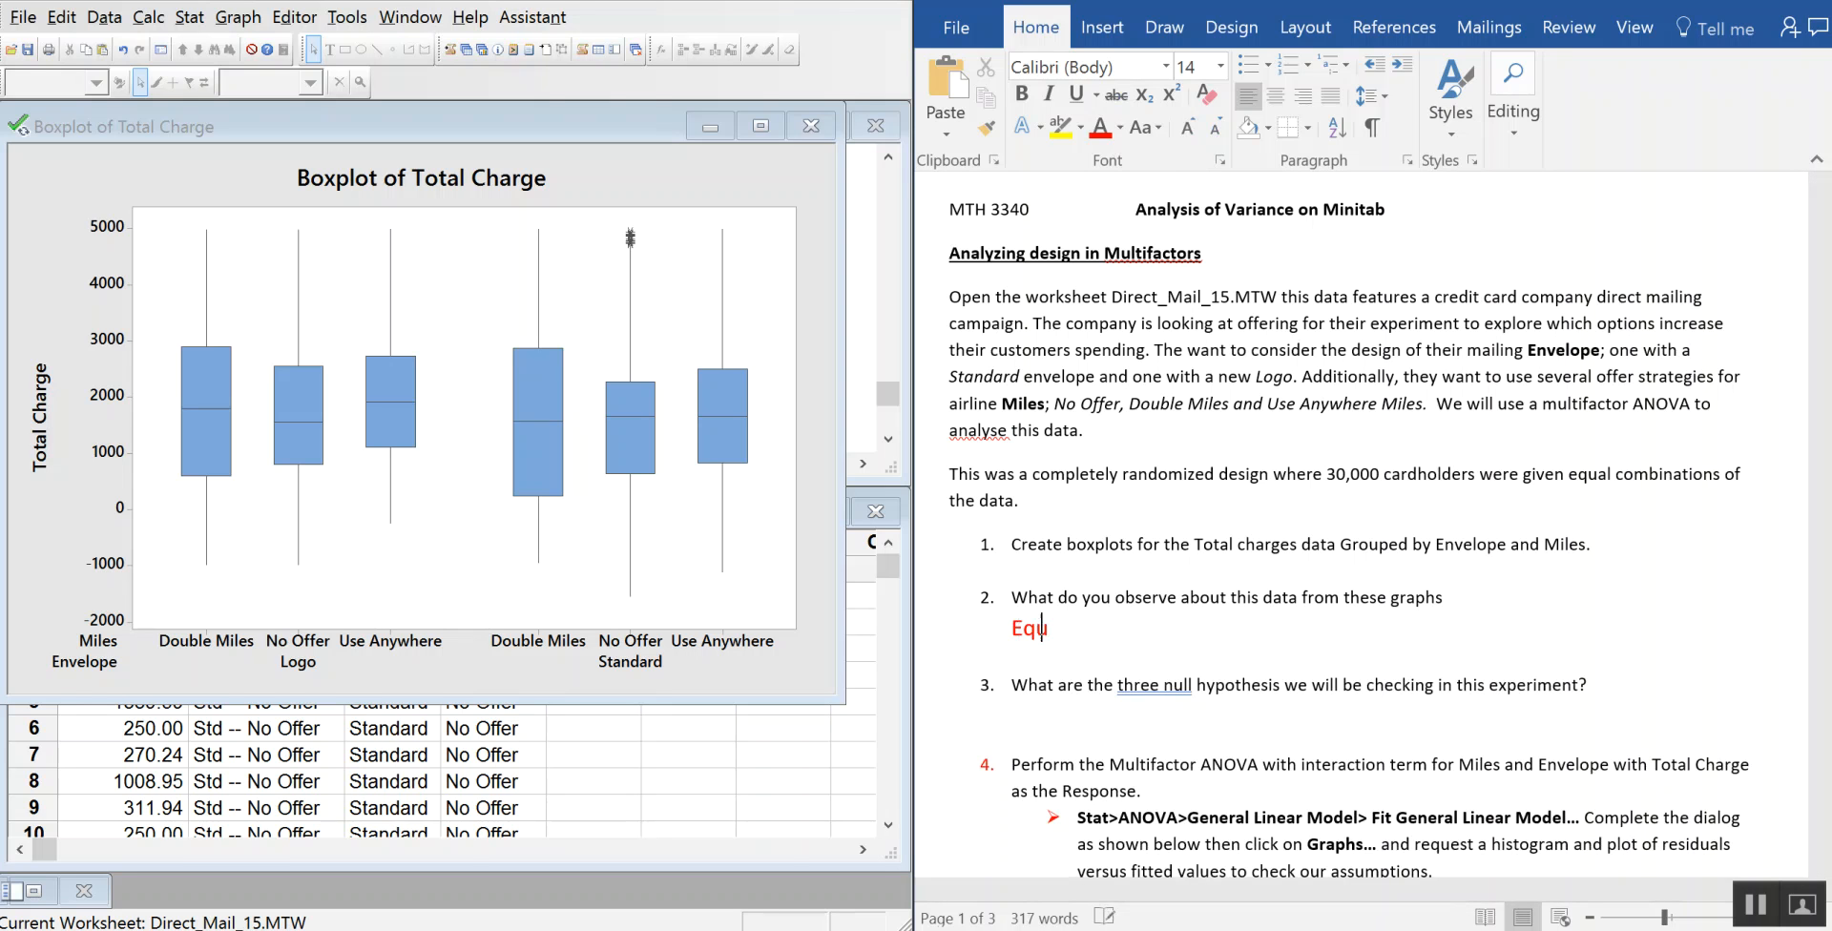
type("al ba")
key("BackSpace")
key("BackSpace")
type("variance looks ")
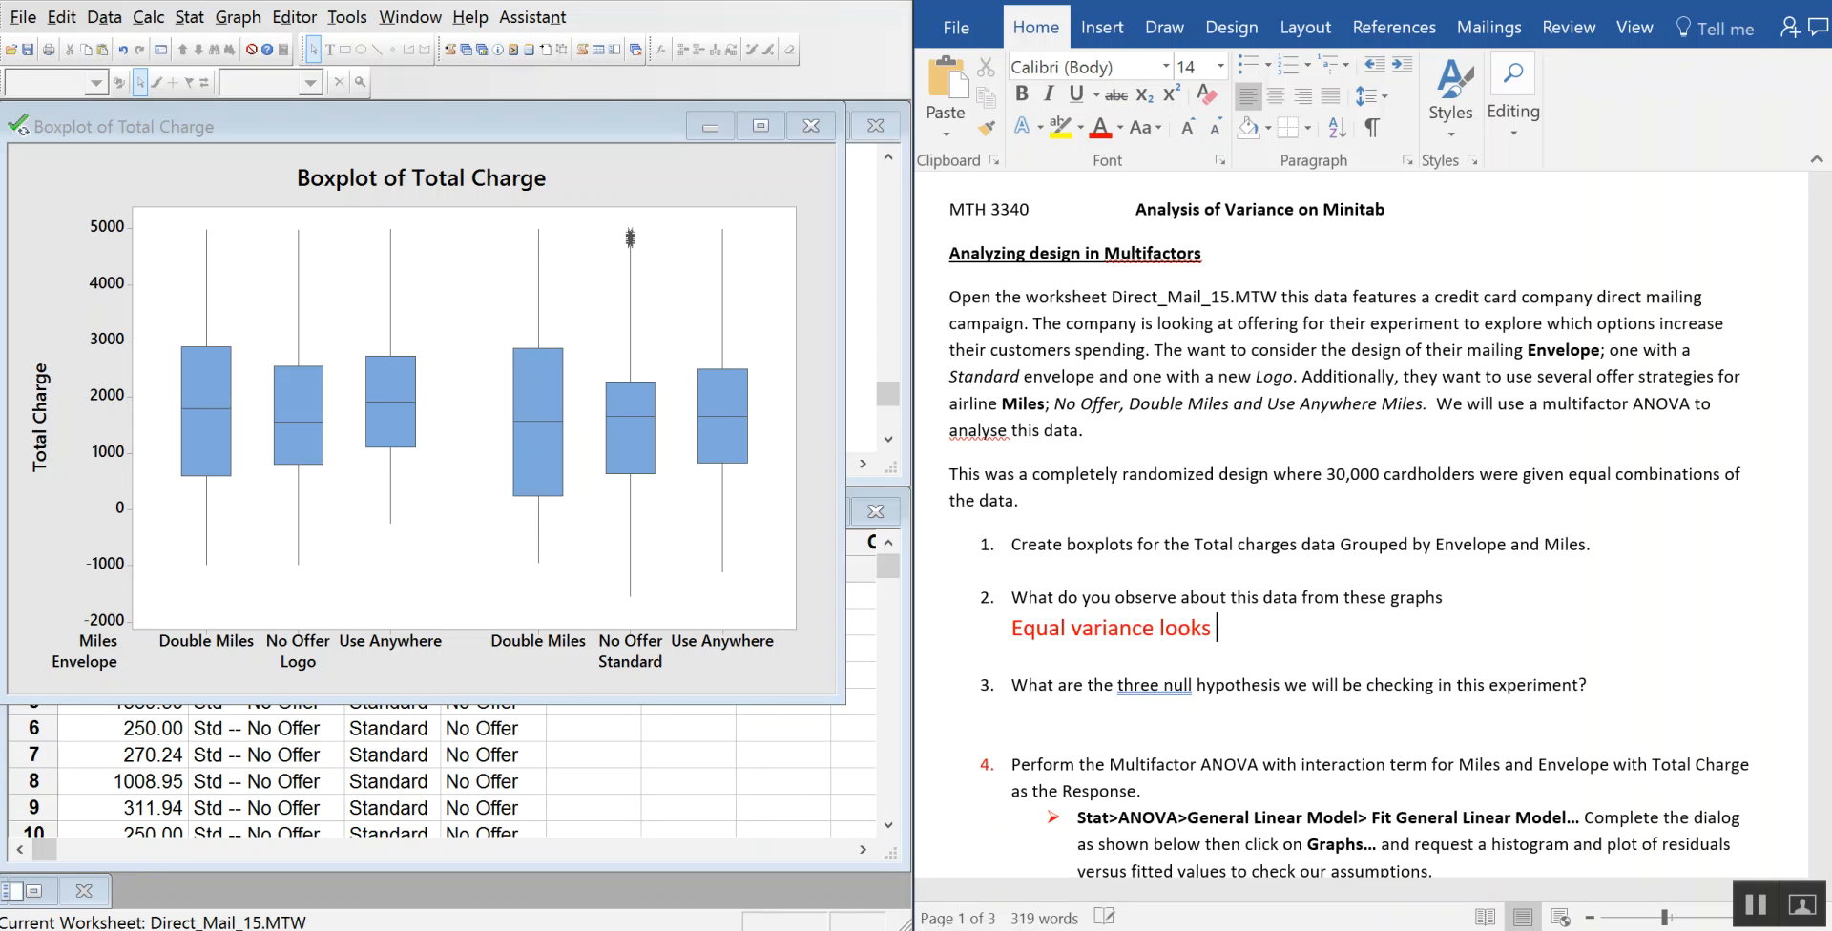
type("to be satisfied ")
type("hower ")
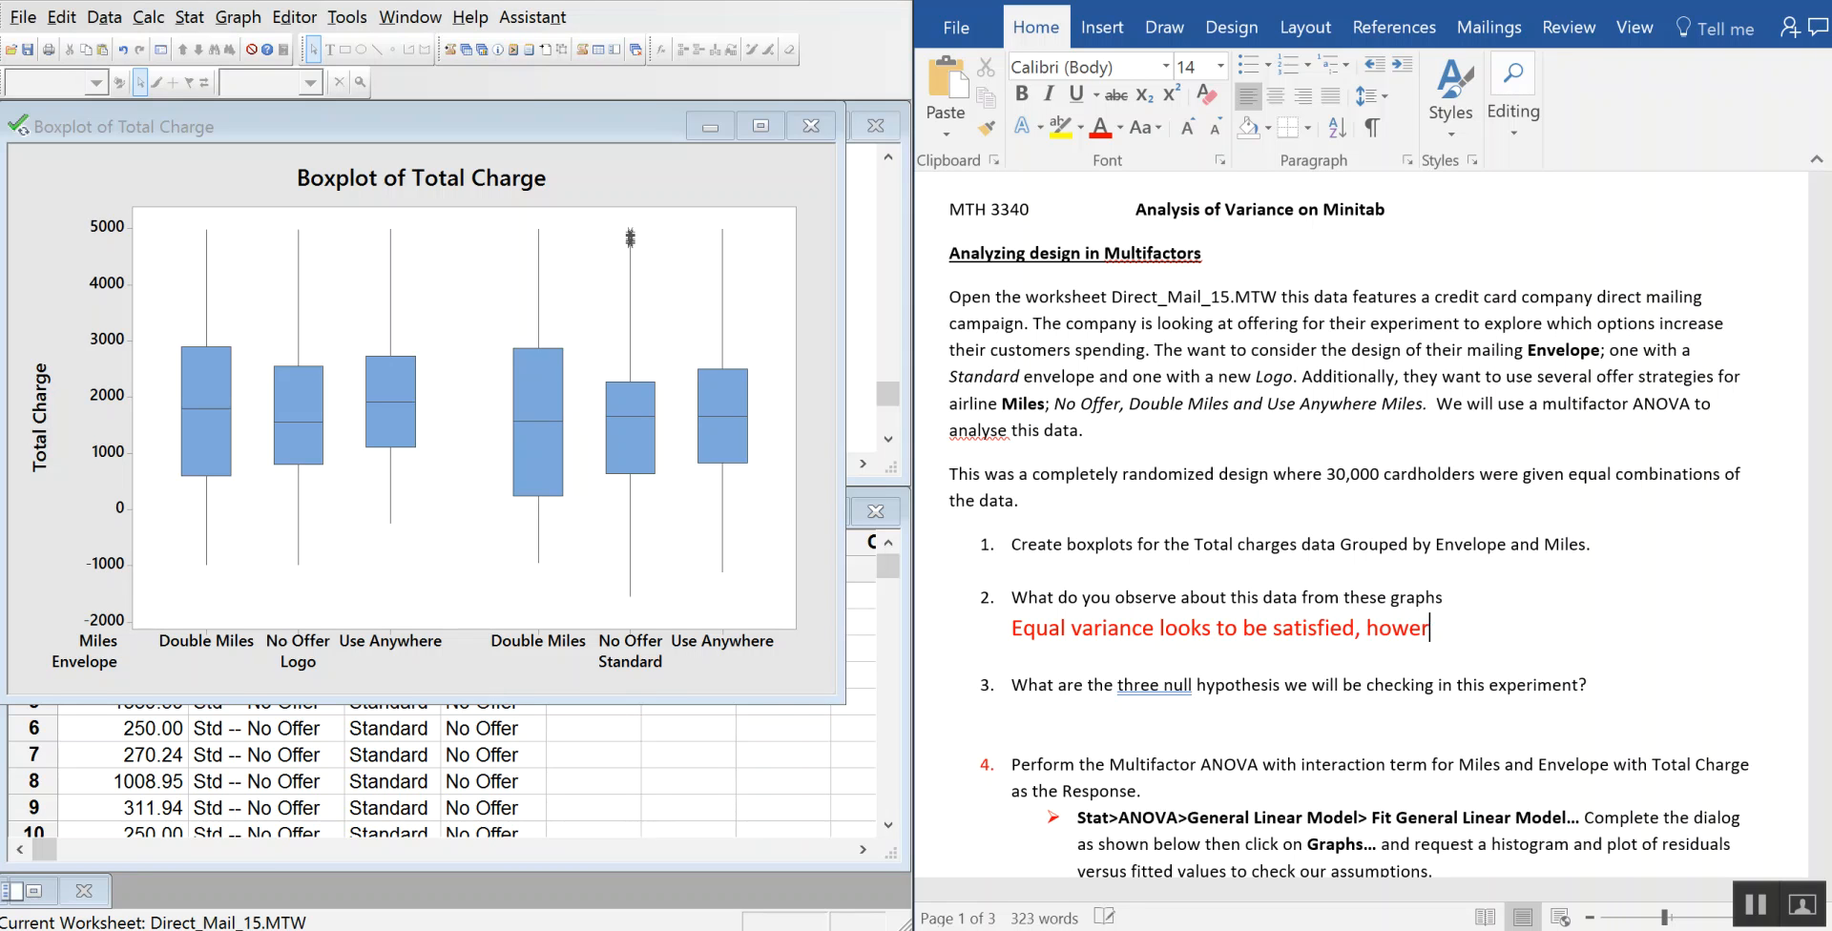
key("BackSpace")
key("BackSpace")
type("ver it is stronger between")
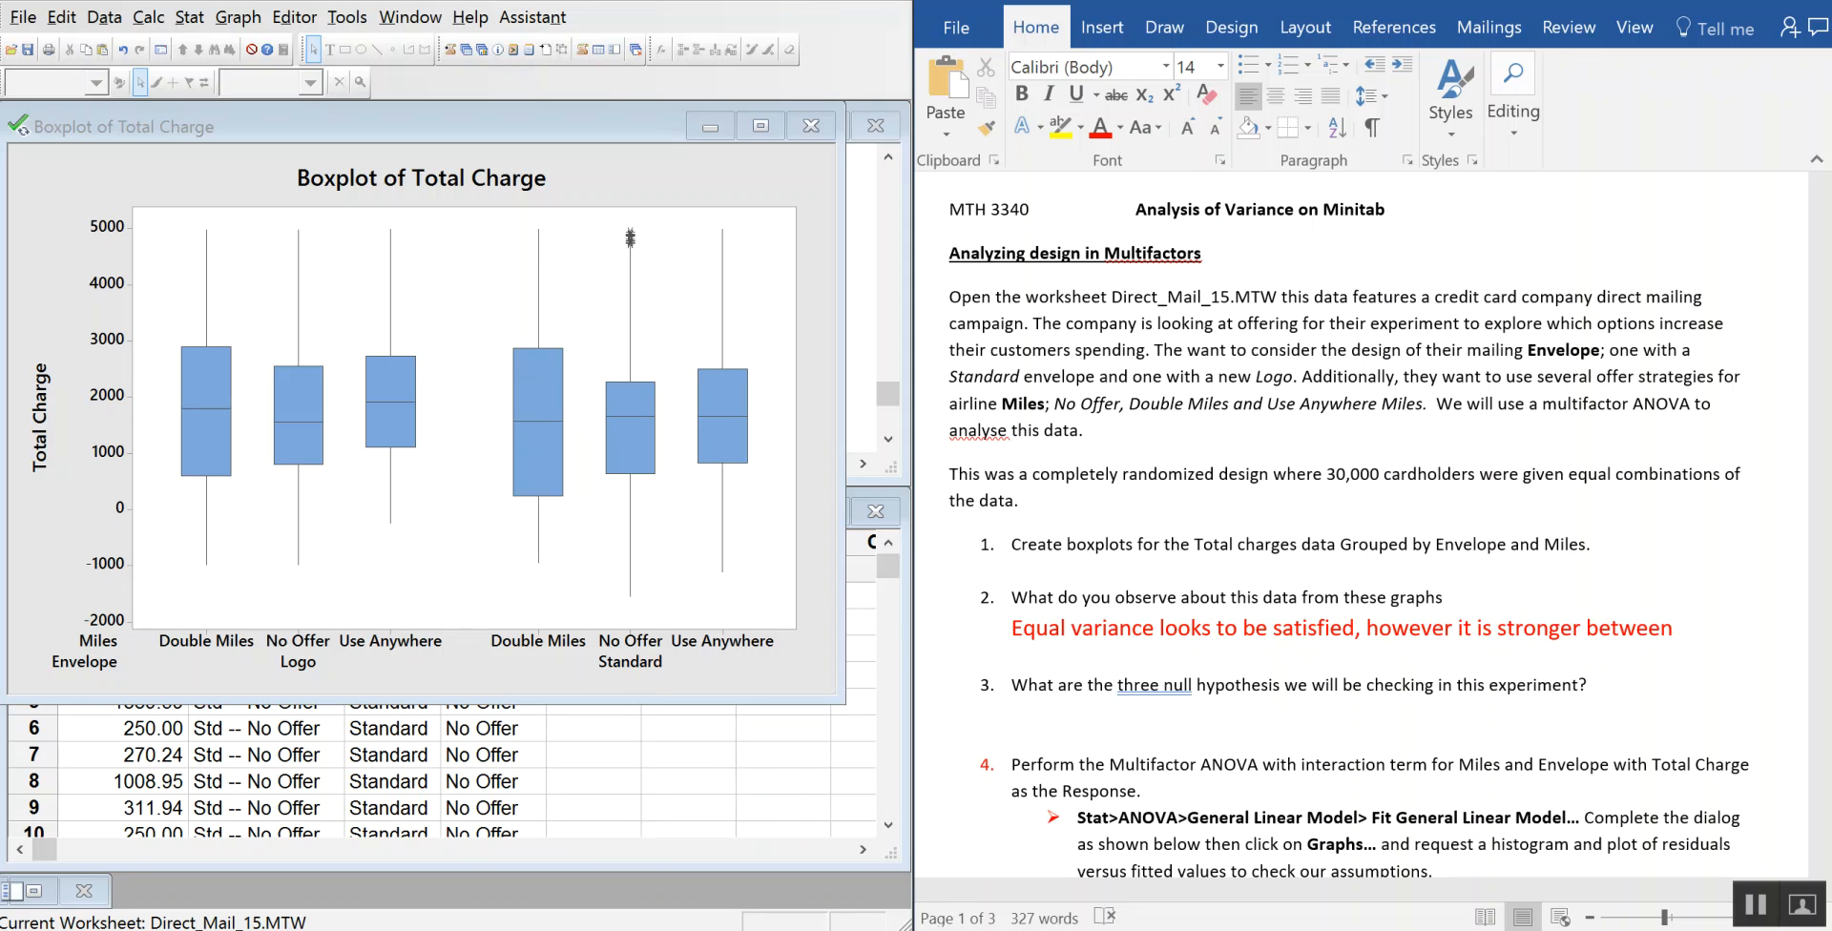
type(" Envel")
type("oper")
type(" that No")
key("BackSpace")
key("BackSpace")
type("Miles.")
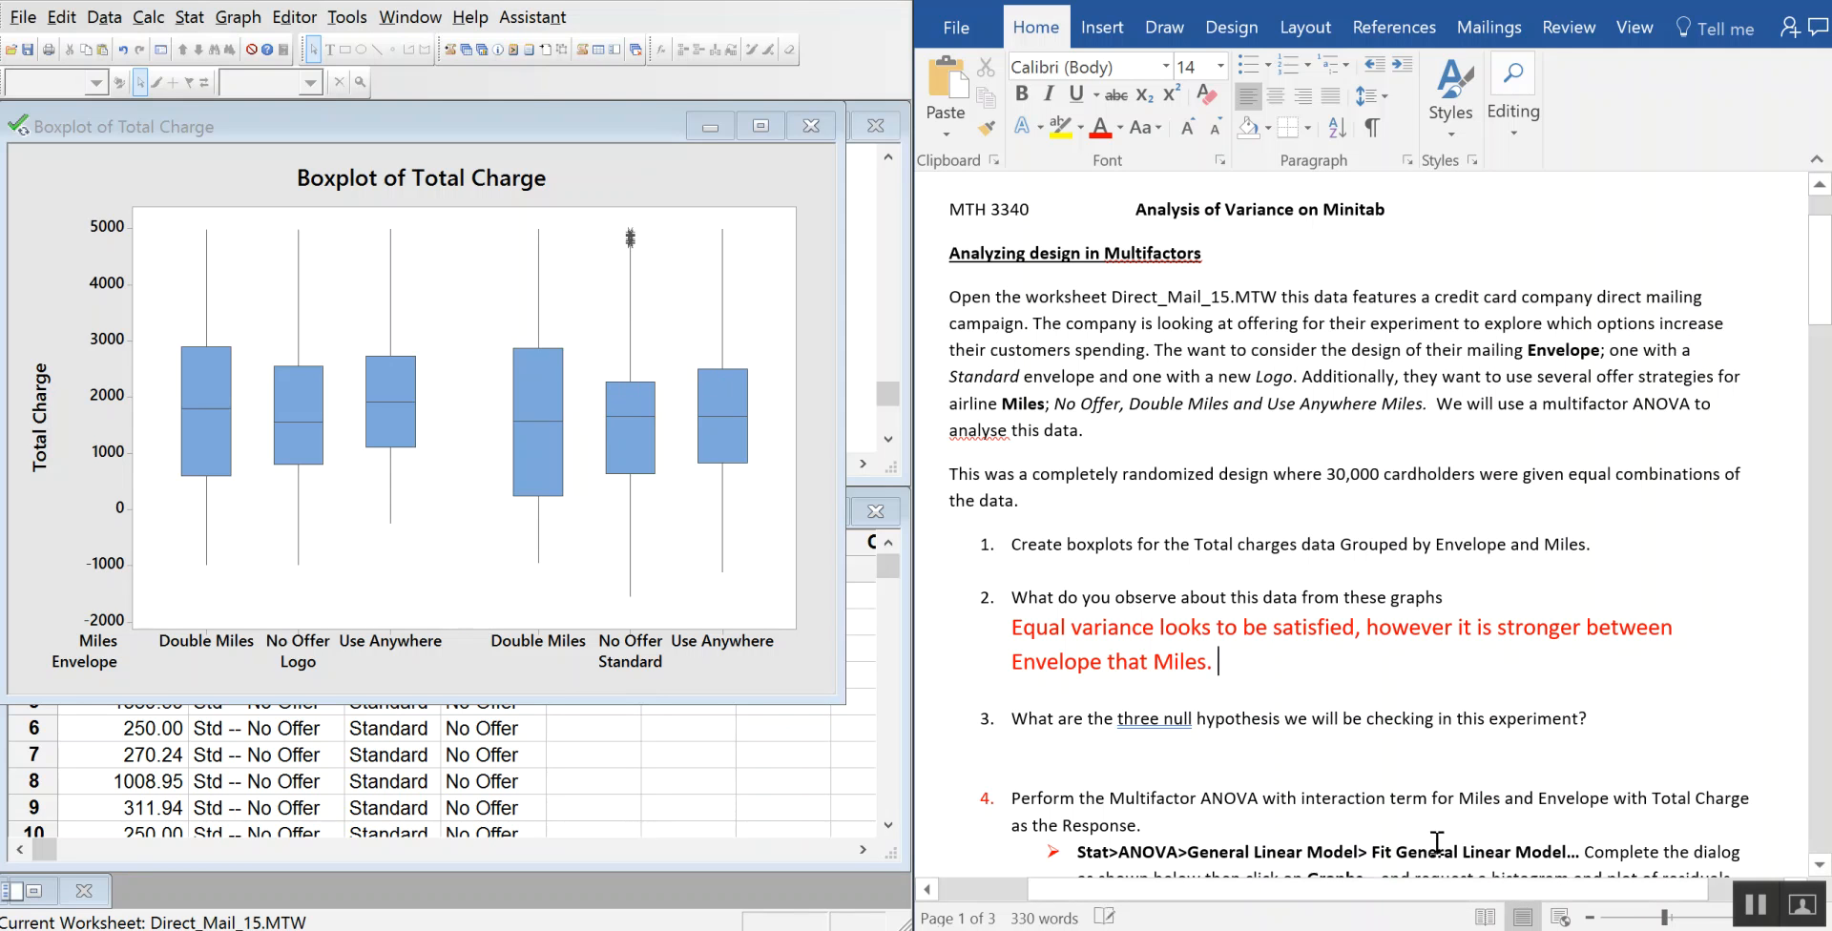
- Add to the answer "There are also a few outliers to take note of but they are not far enough from our data to be concerning."
type("There a")
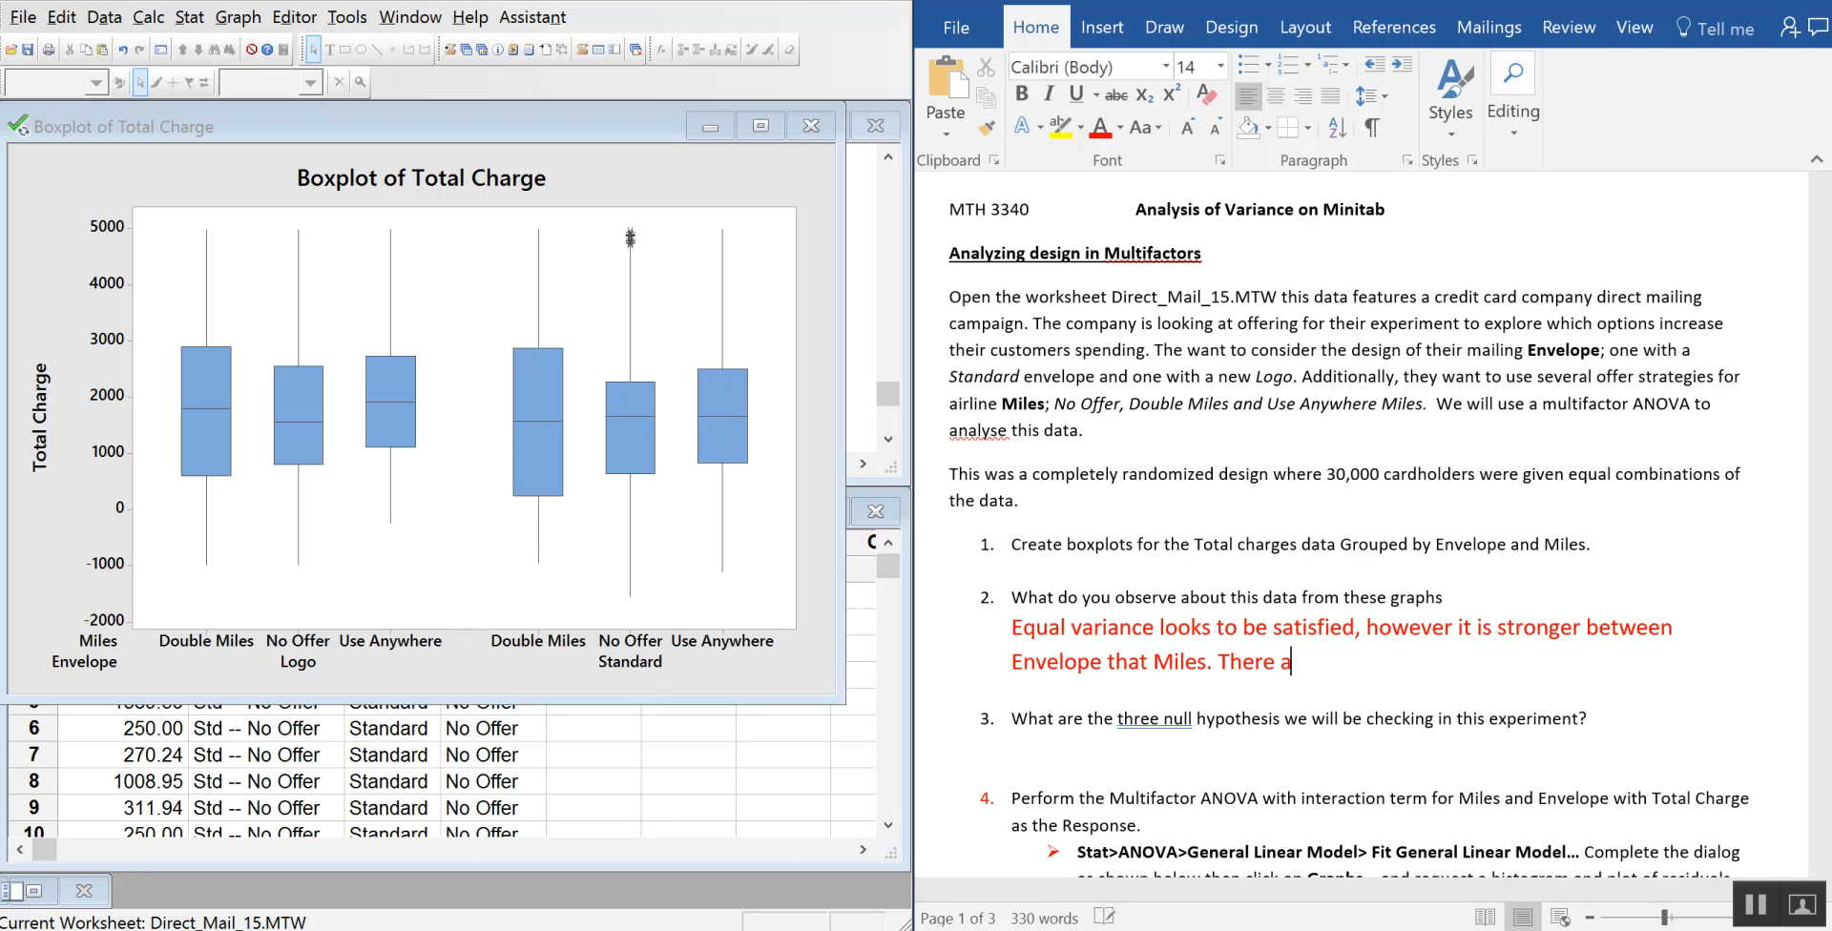
type("re also a few outliers")
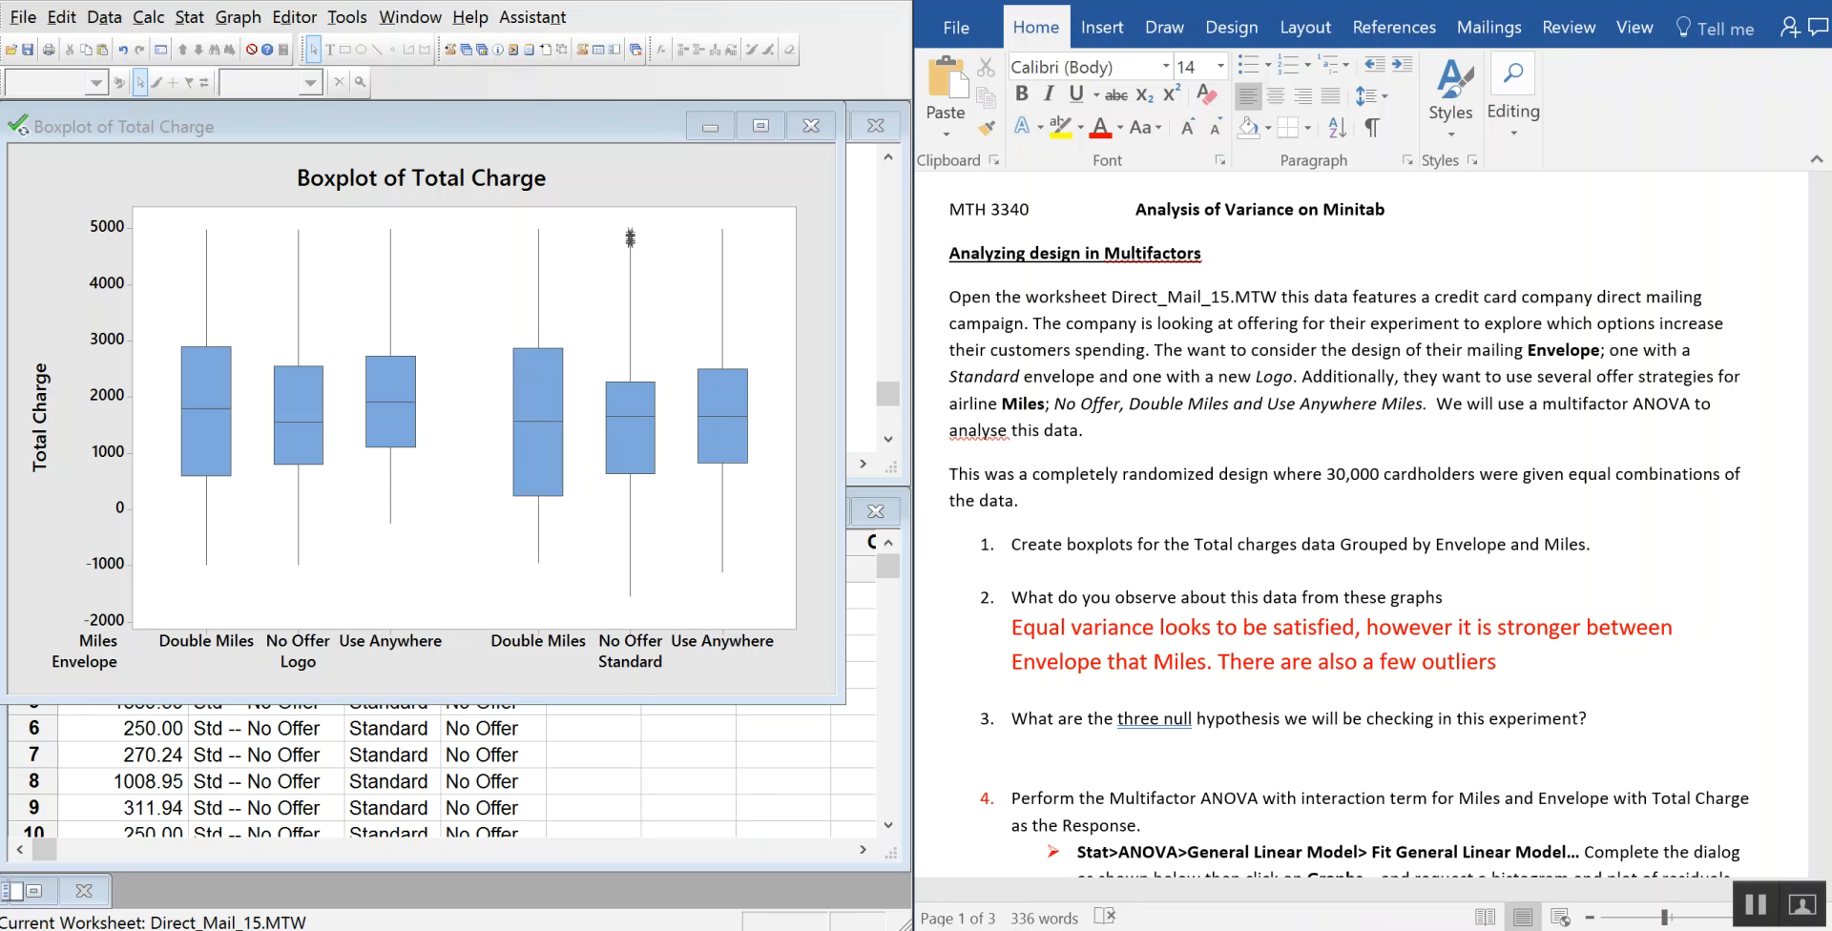
type(" to take note of but te")
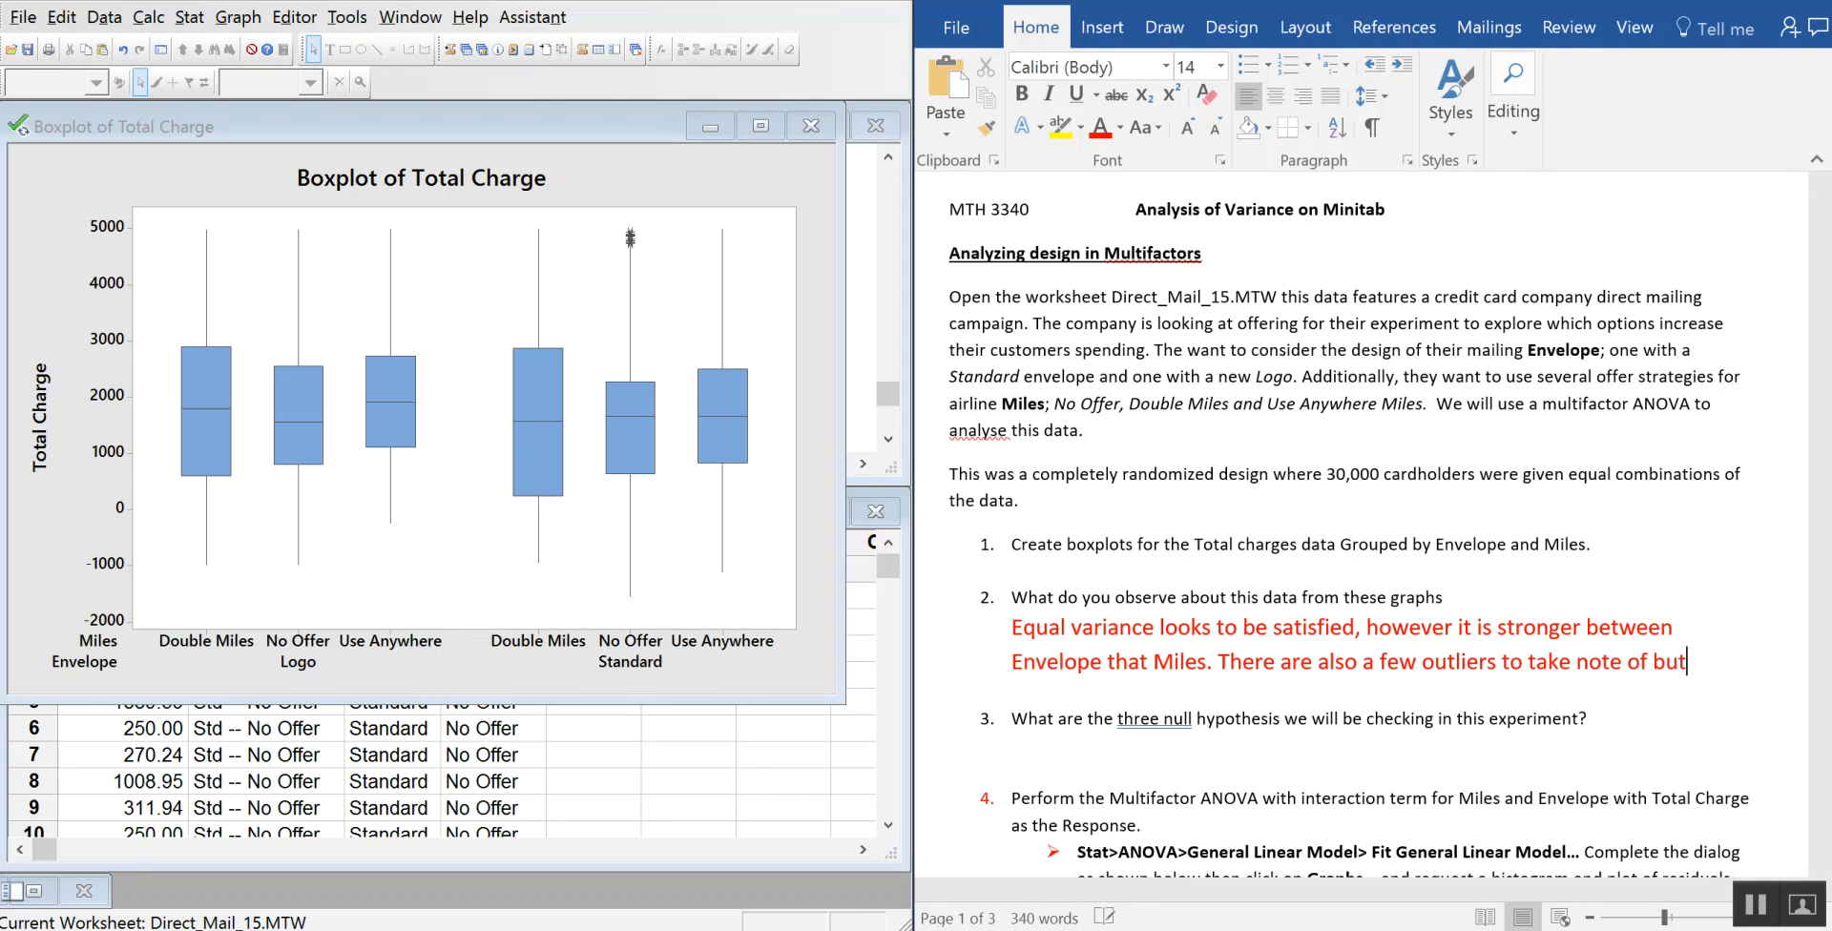
key("BackSpace")
type("hey are not ")
type("far enought")
key("BackSpace")
key("BackSpace")
key("BackSpace")
type("gh from our ")
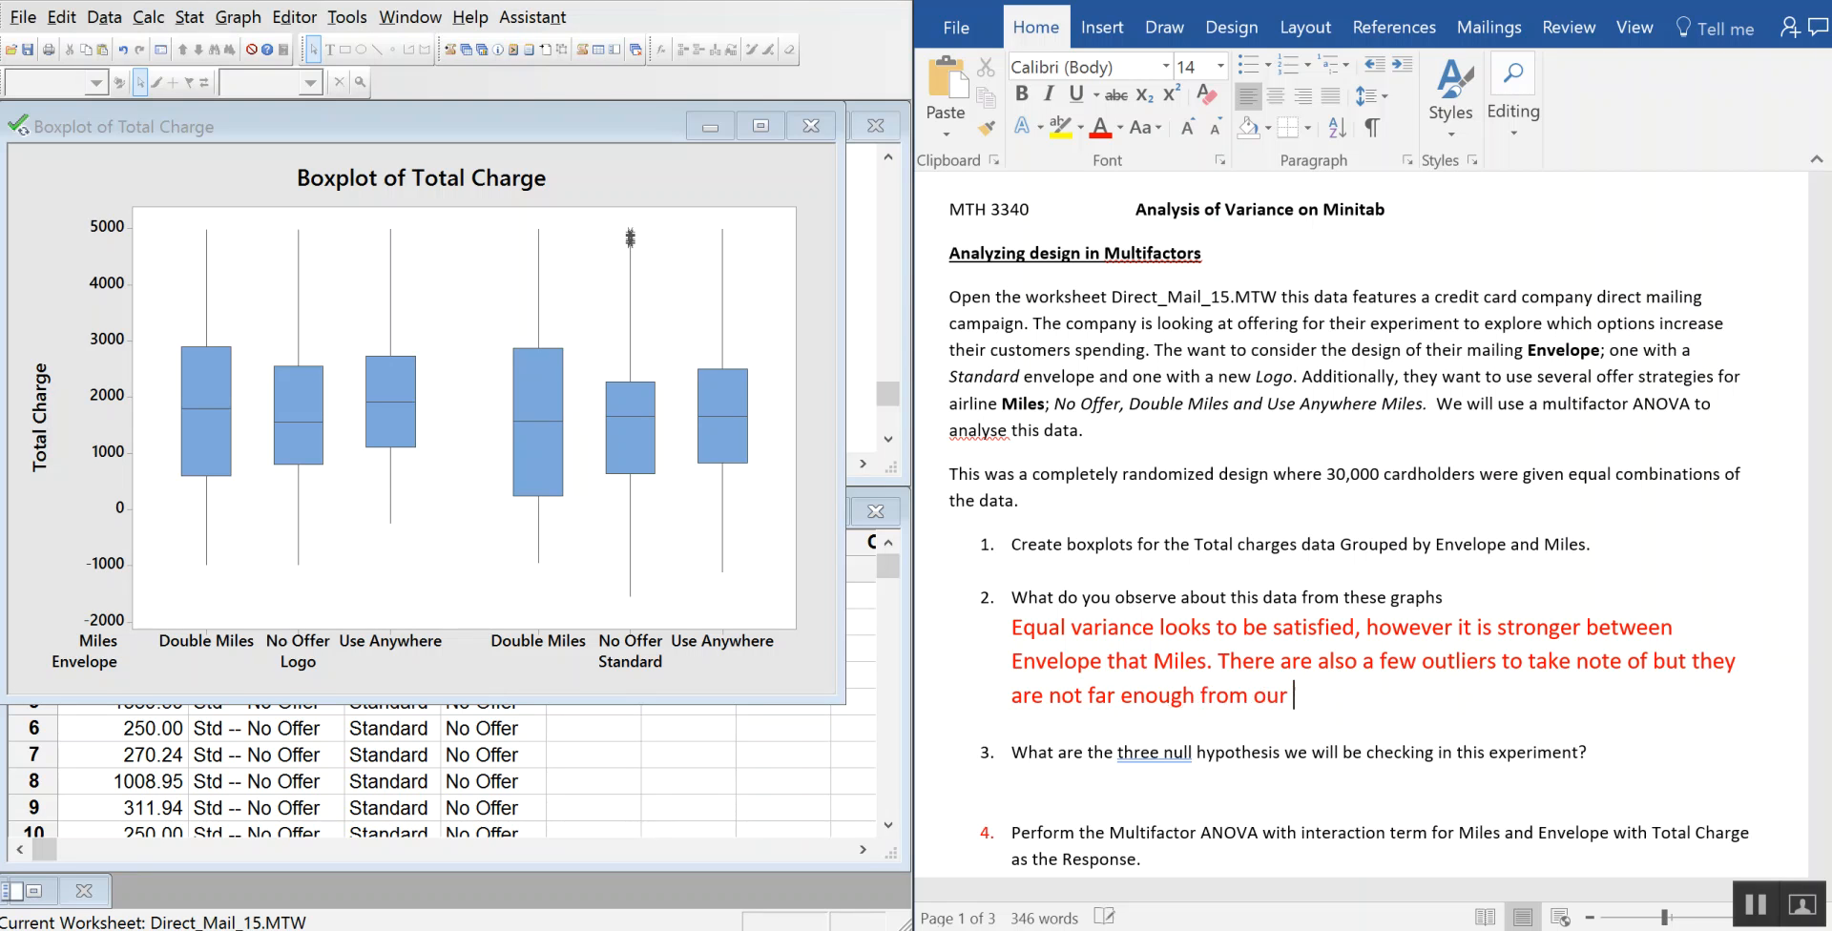
type("tata to be concerning.")
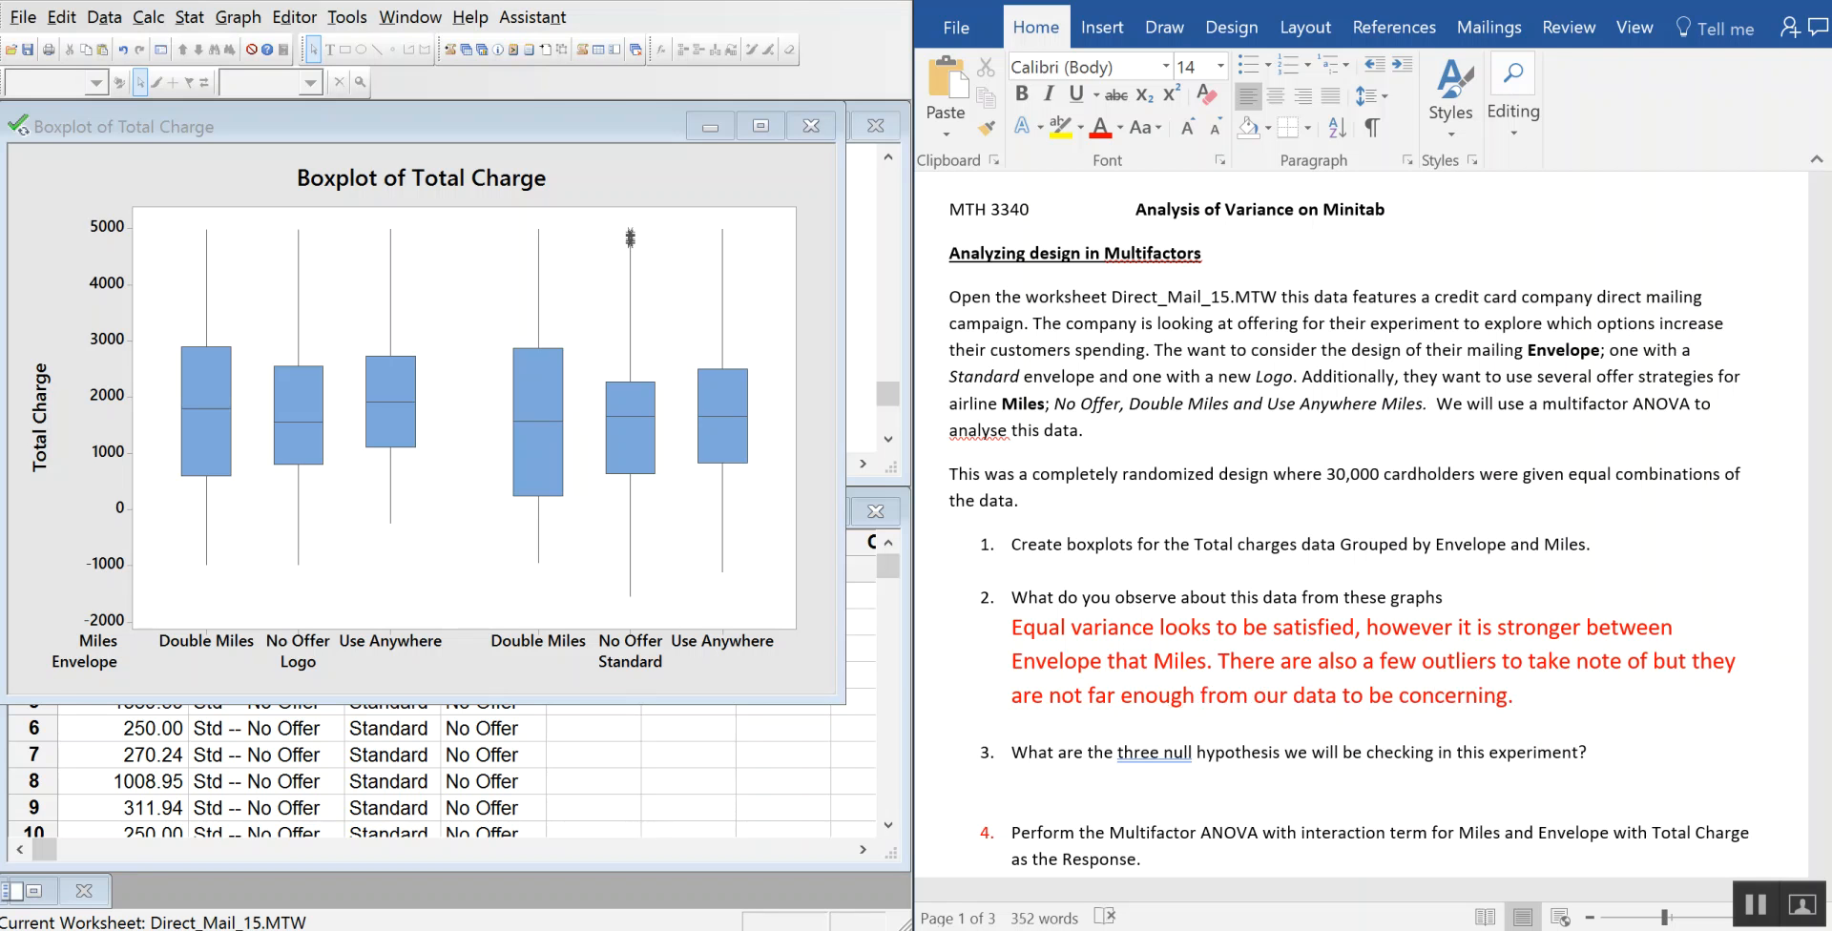
- Enter three separate "Ho:" lines under question 3 about the null hypotheses, removing one surplus blank line below them
scroll(1103, 540, "down", 5)
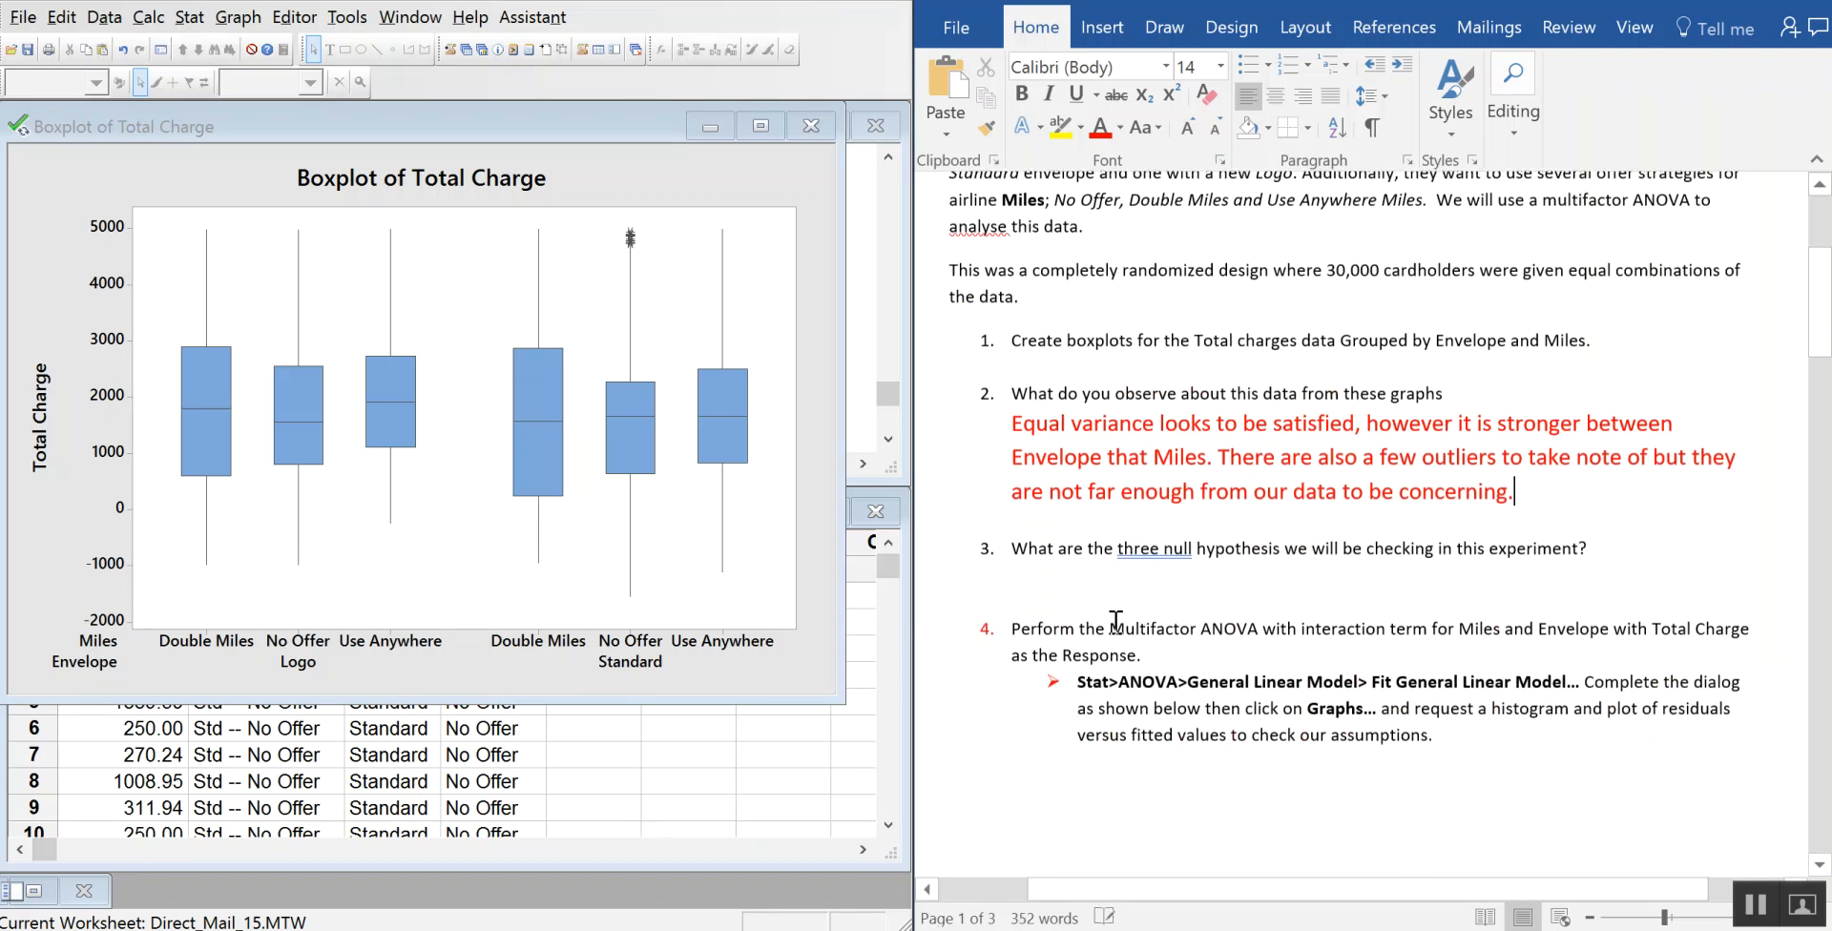
left_click(1389, 575)
key("Return")
key("Return")
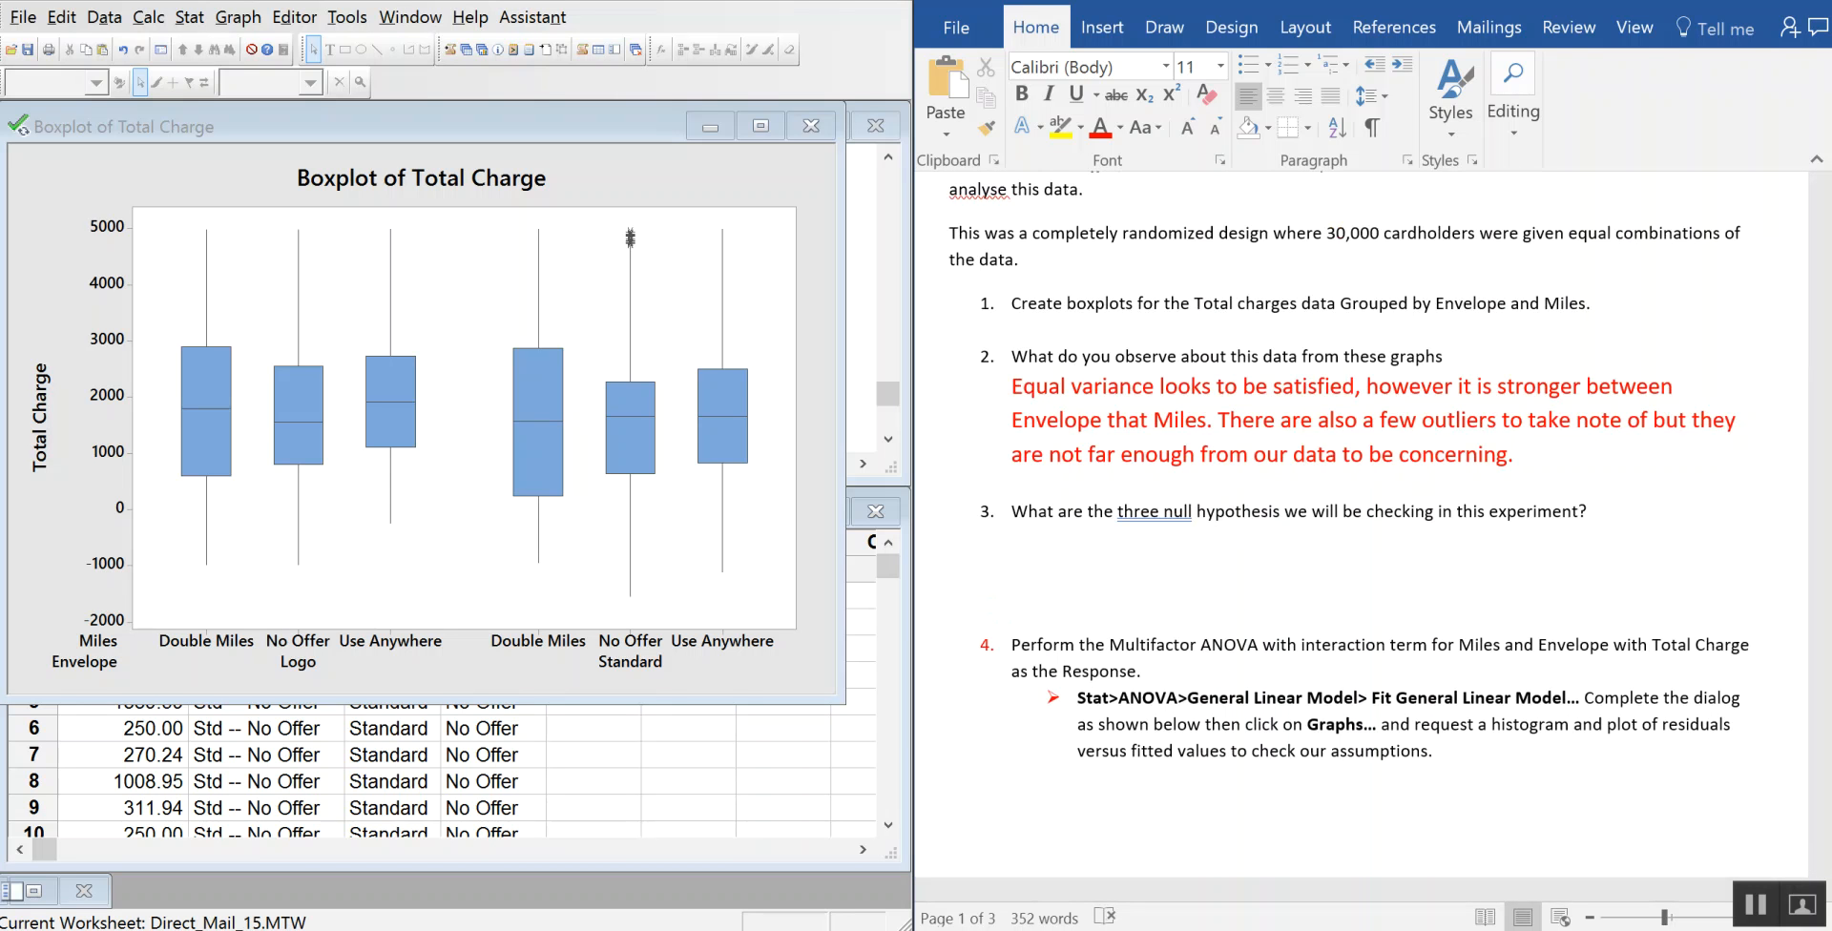
type("Ho:")
key("Return")
type("Ho")
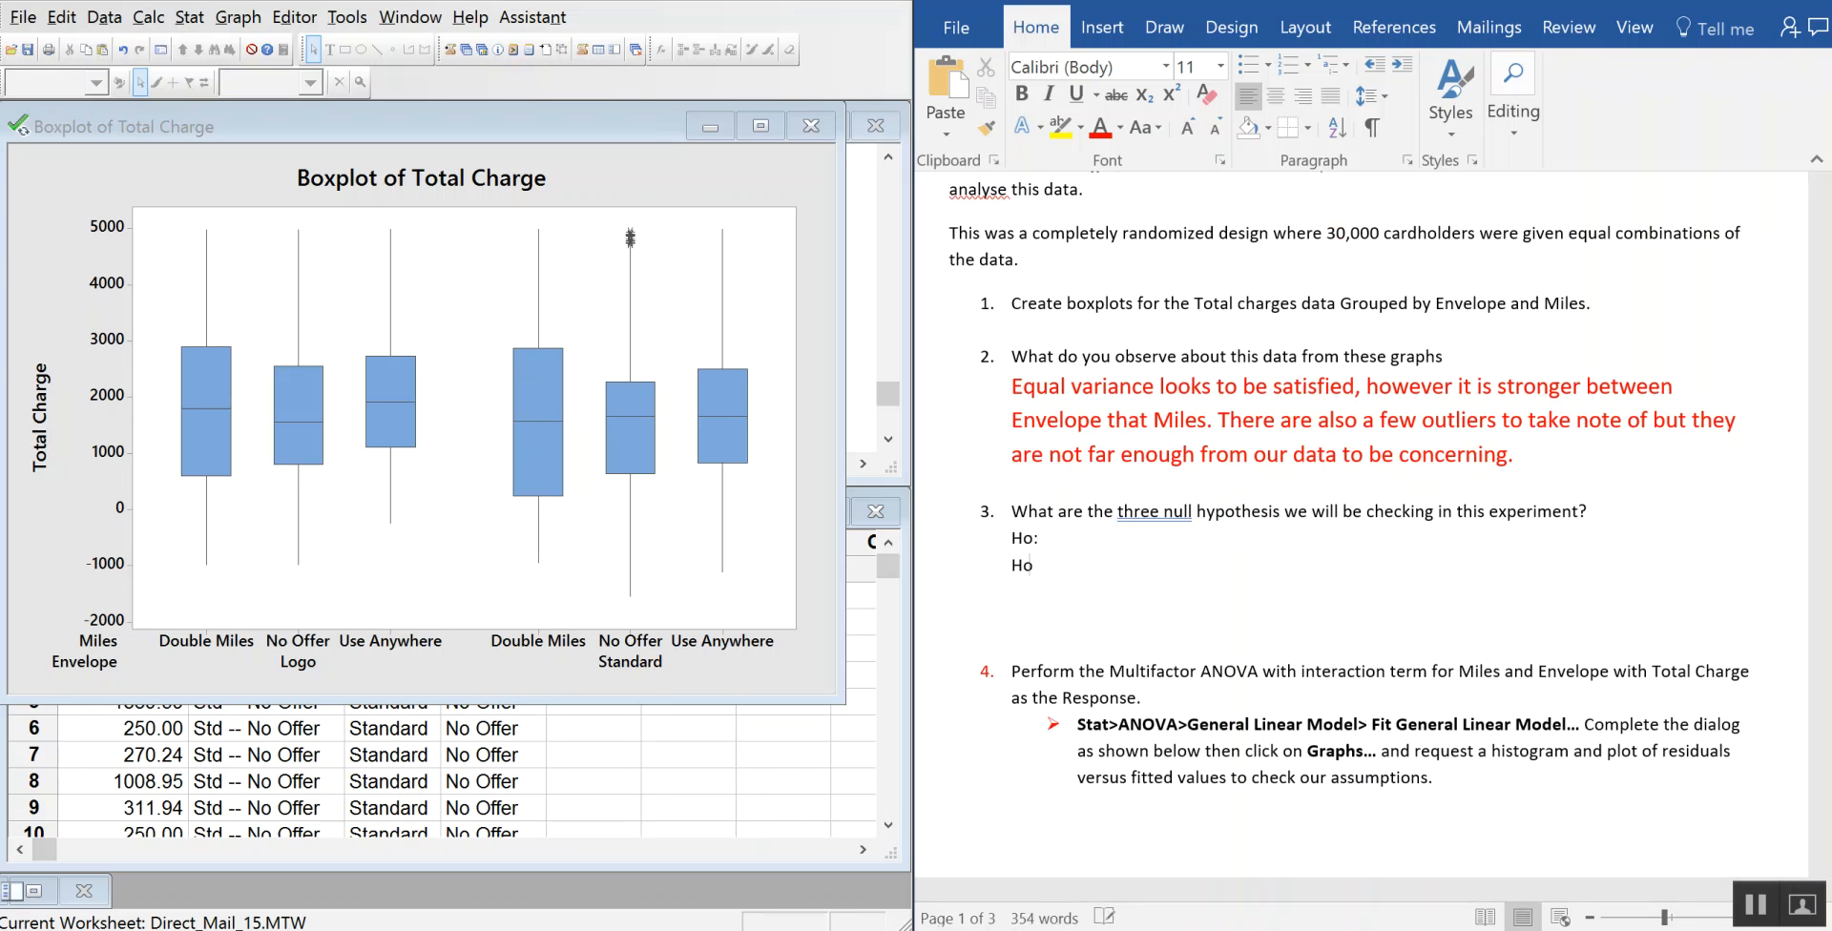
key("Return")
type("Ho:")
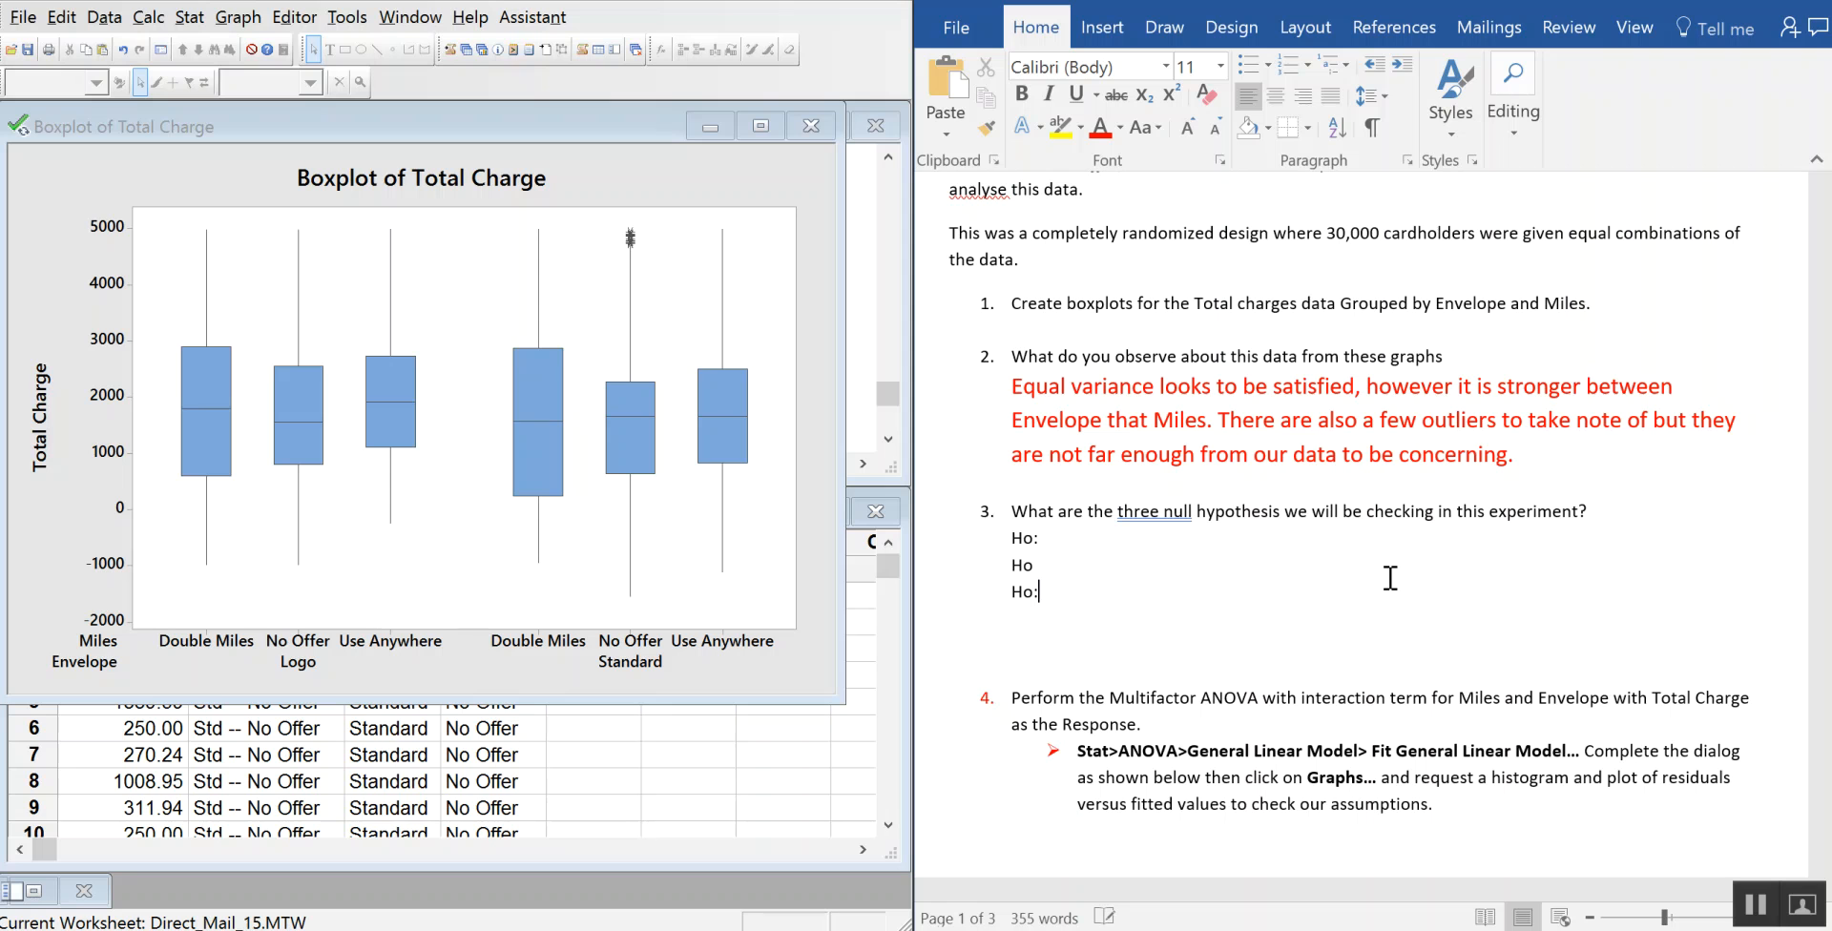
key("Delete")
key("Up")
type(":")
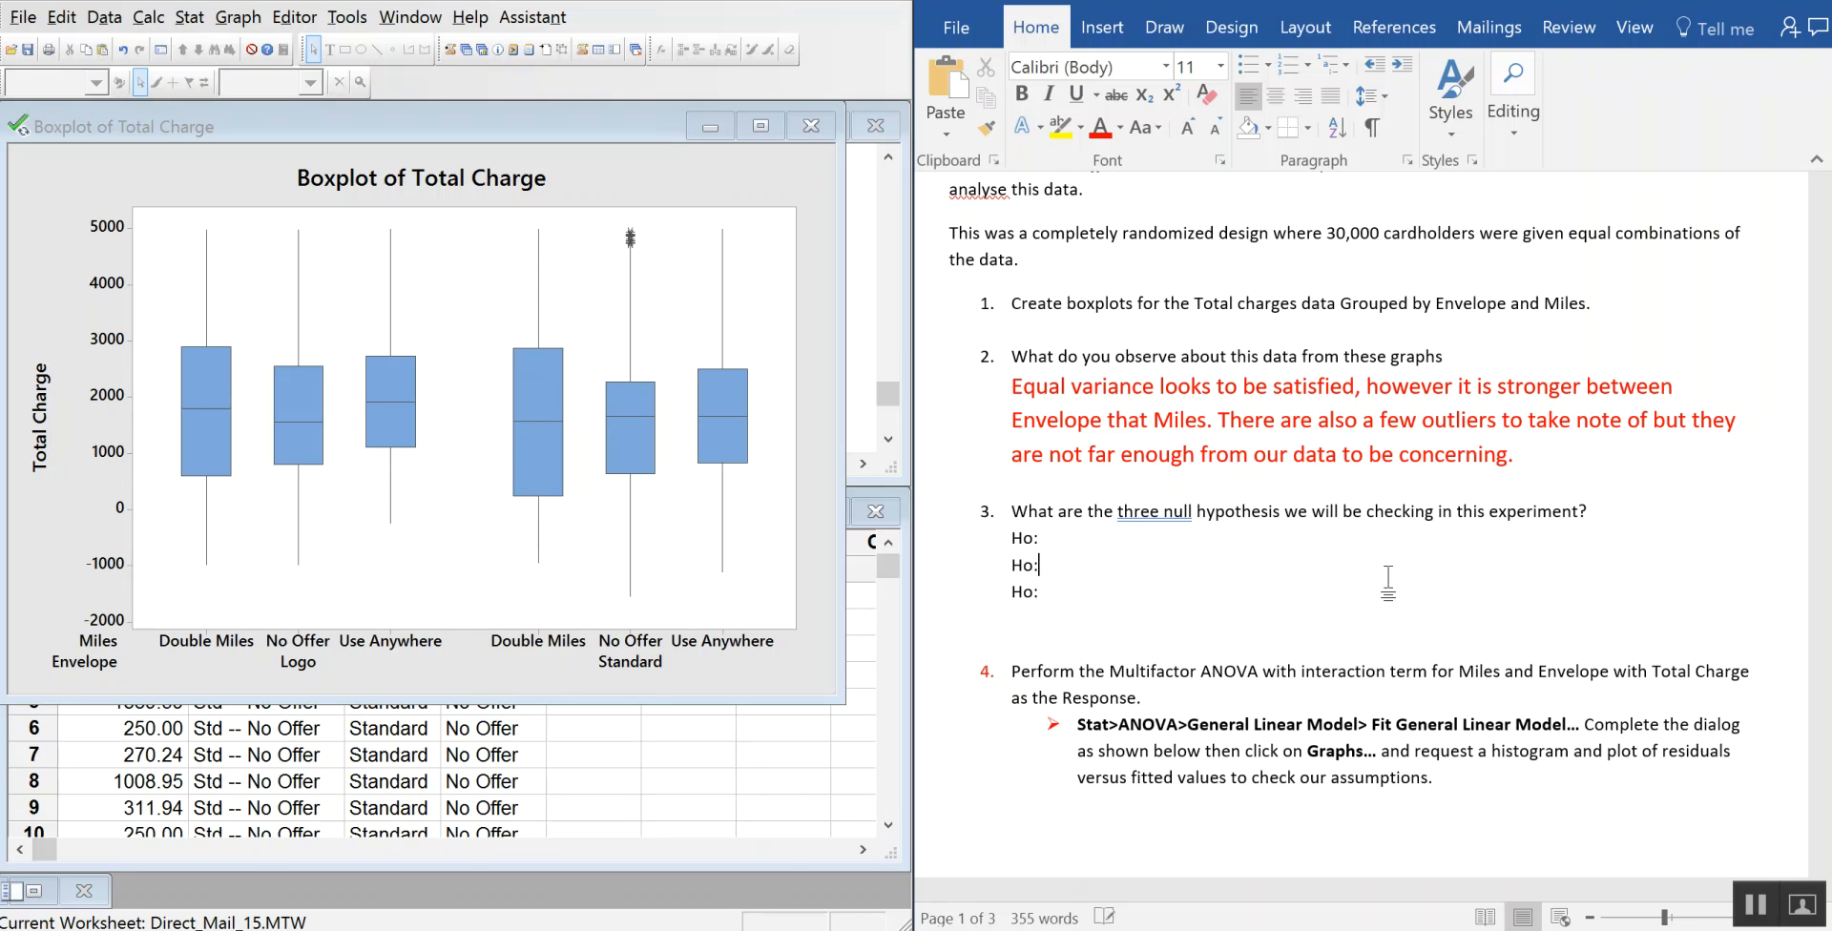
- Format the three "Ho:" lines as red 12-point text and delete another blank line before question 4
key("shift+Home")
key("shift+Up")
key("shift+Up")
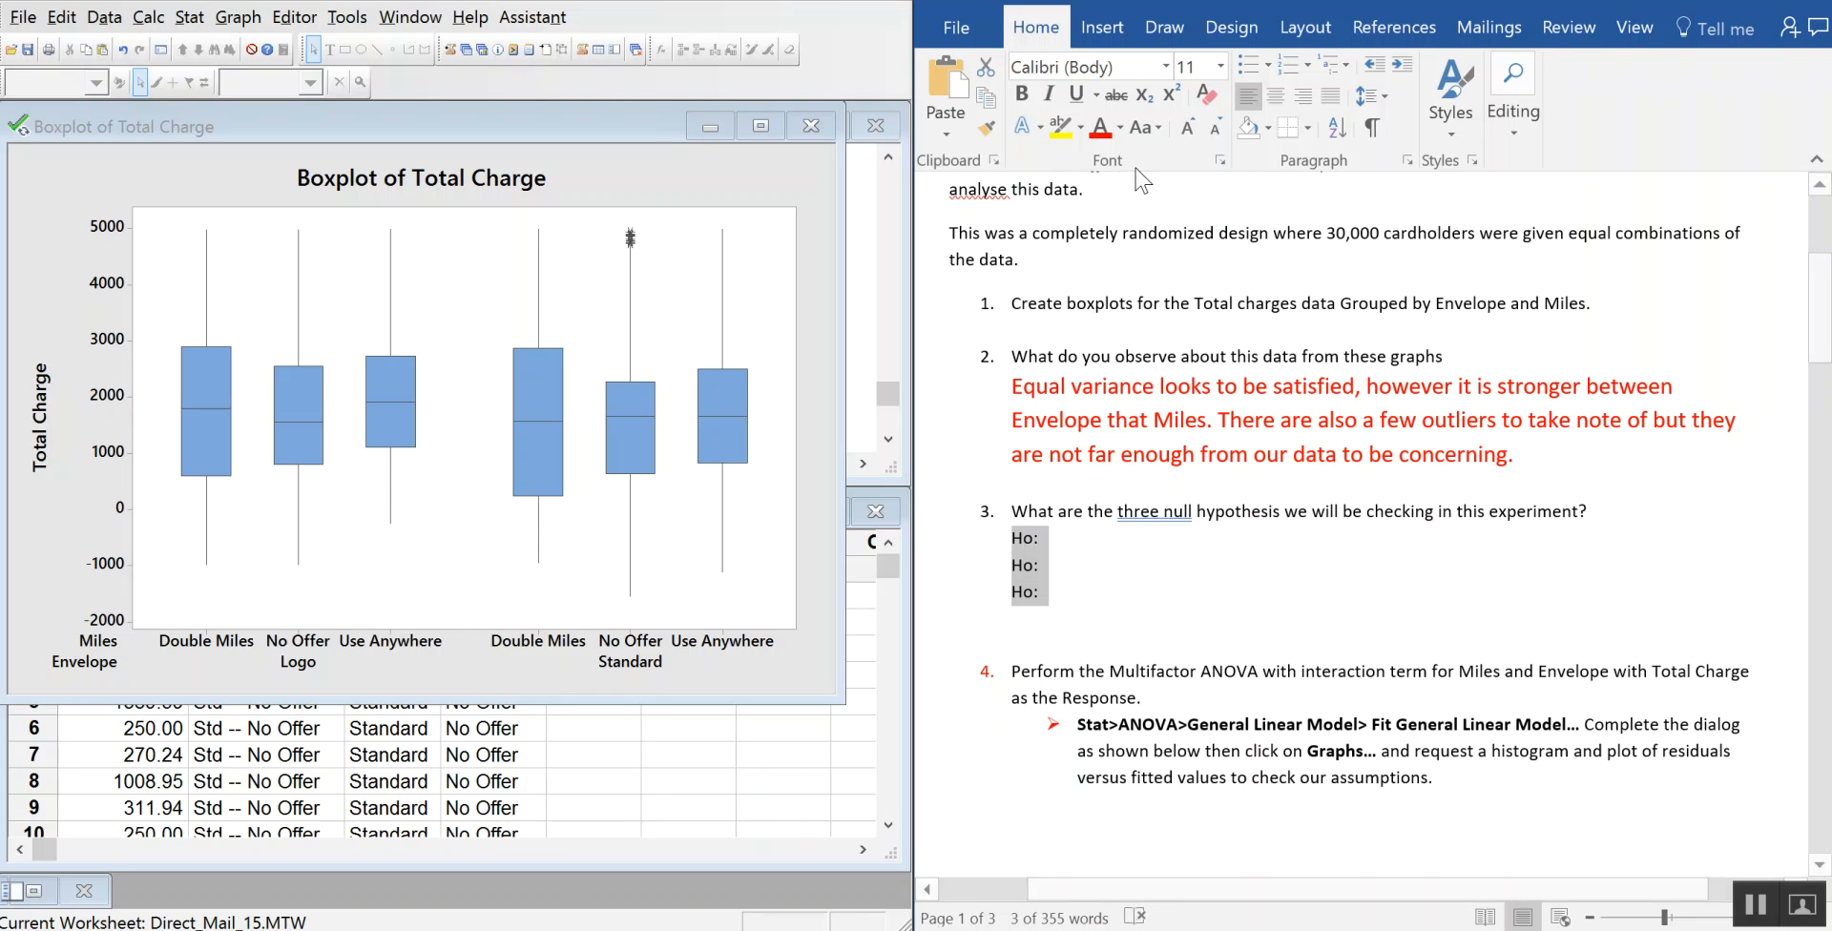
left_click(1101, 127)
left_click(1188, 128)
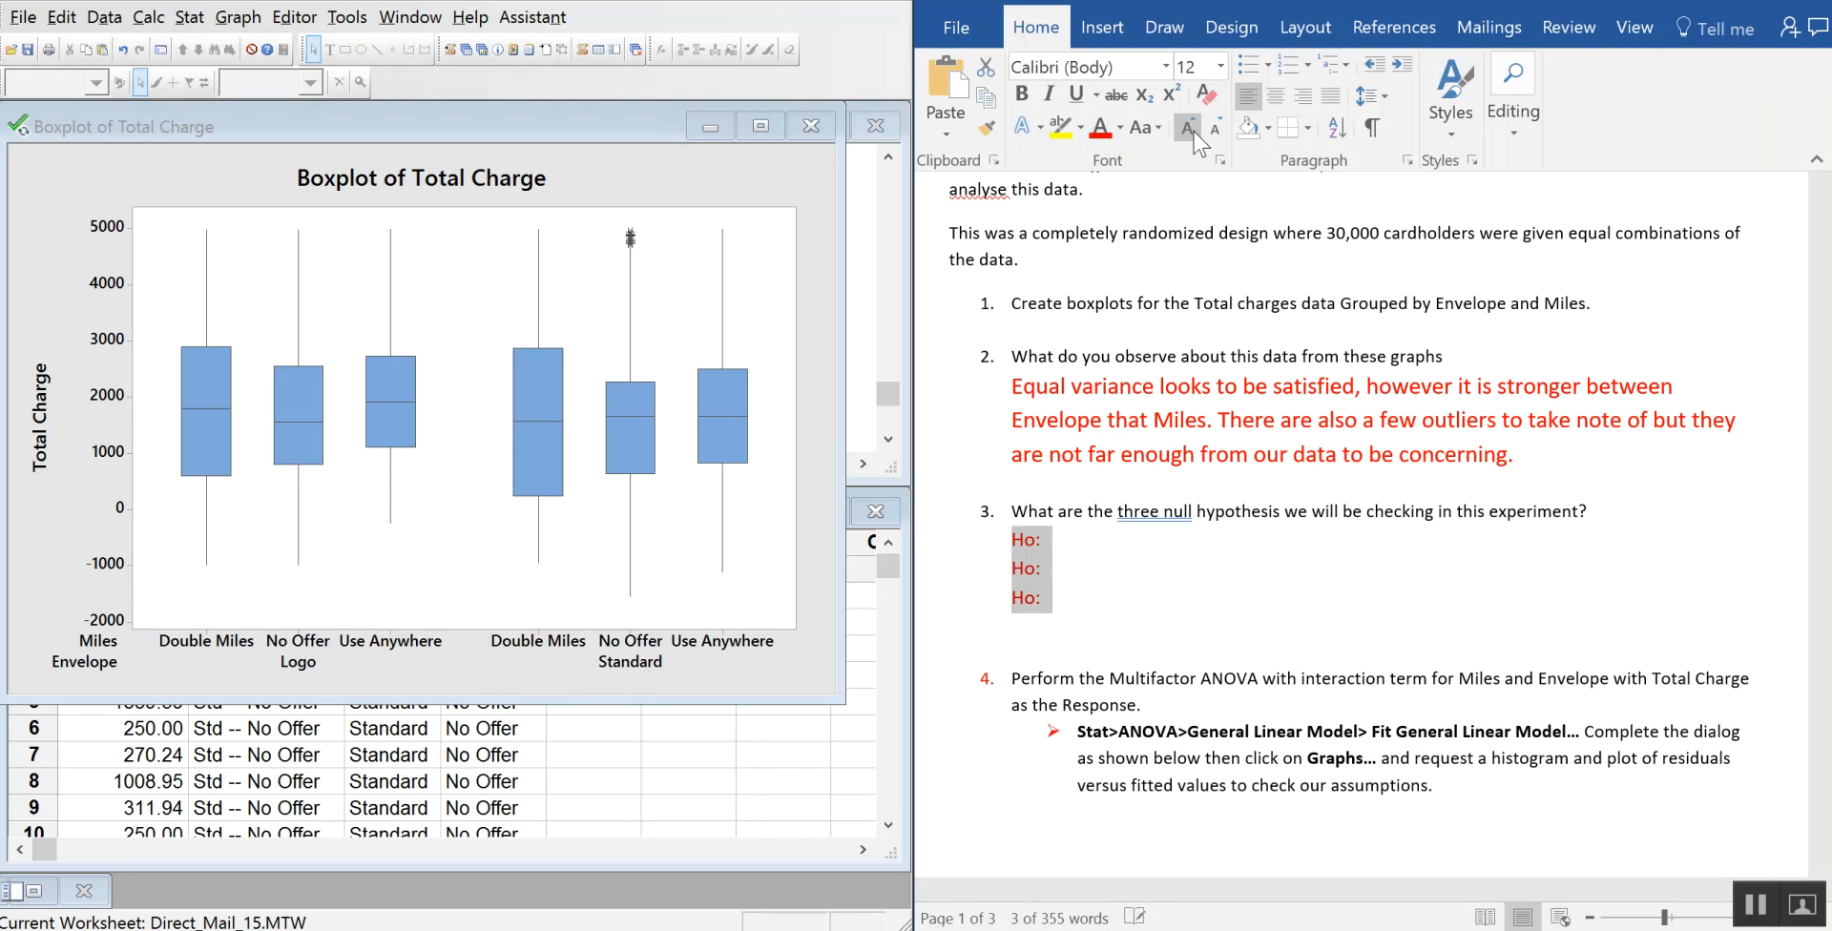
left_click(1022, 658)
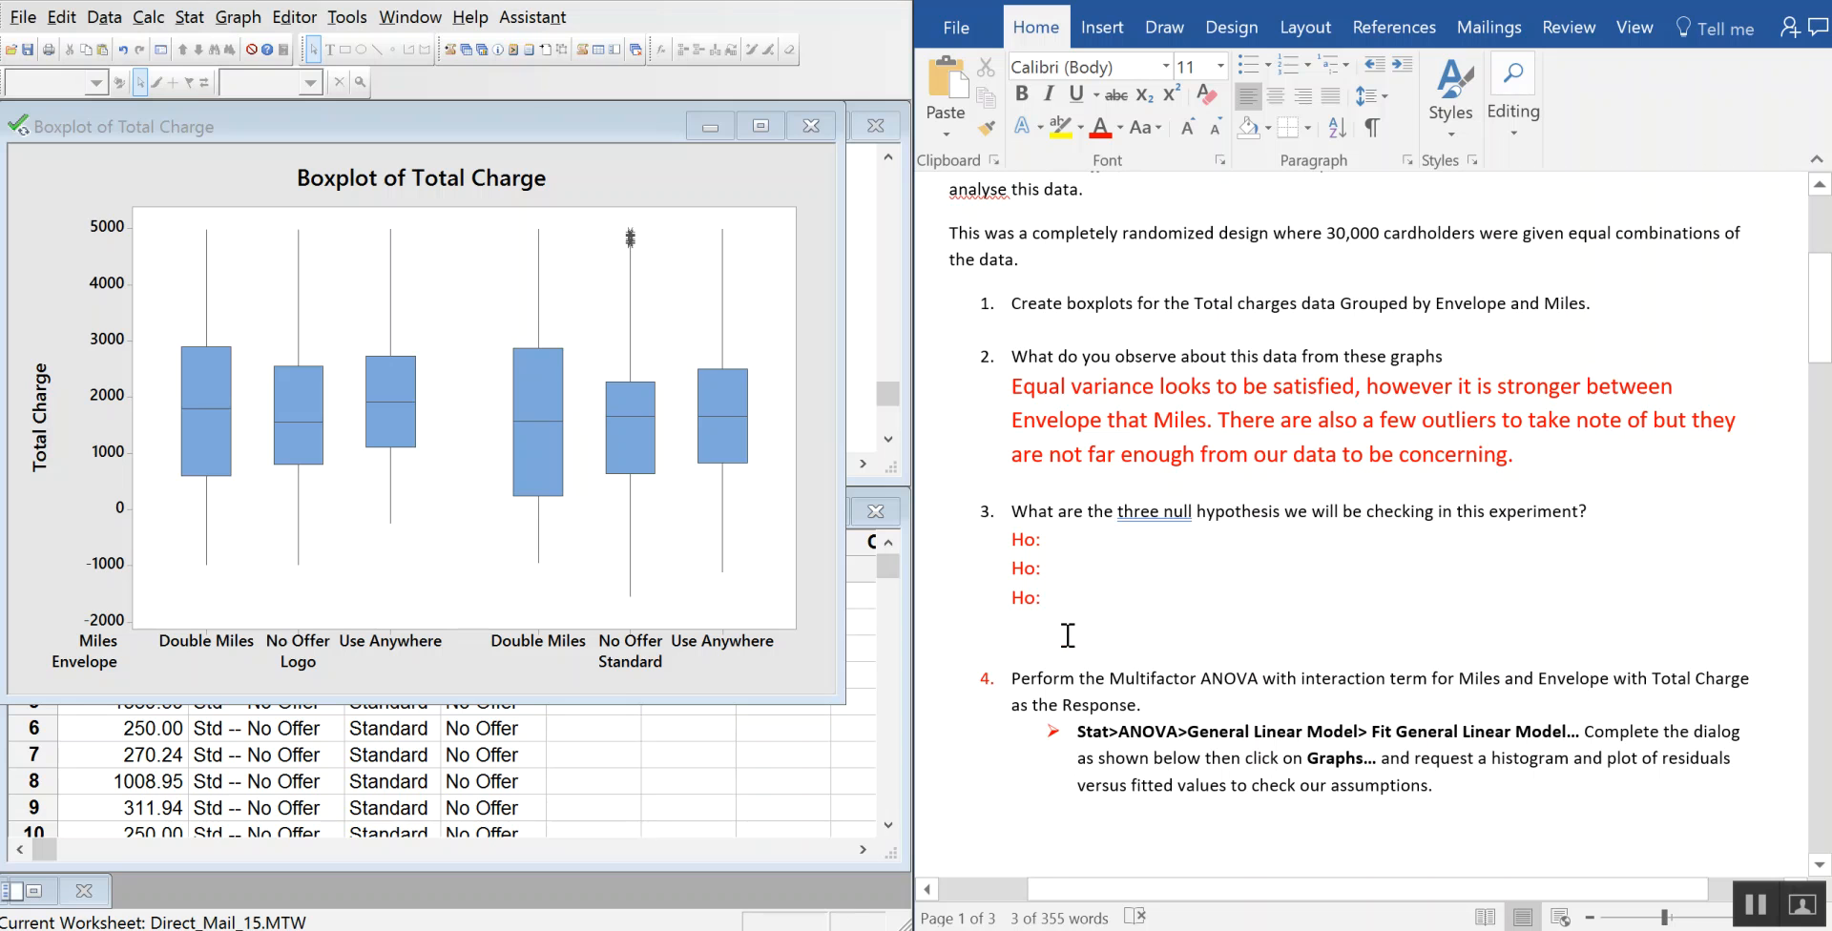
key("Delete")
- Complete the first "Ho:" line with "The mean total charges is the same for both the Logo and Standard Envelopes."
left_click(1157, 601)
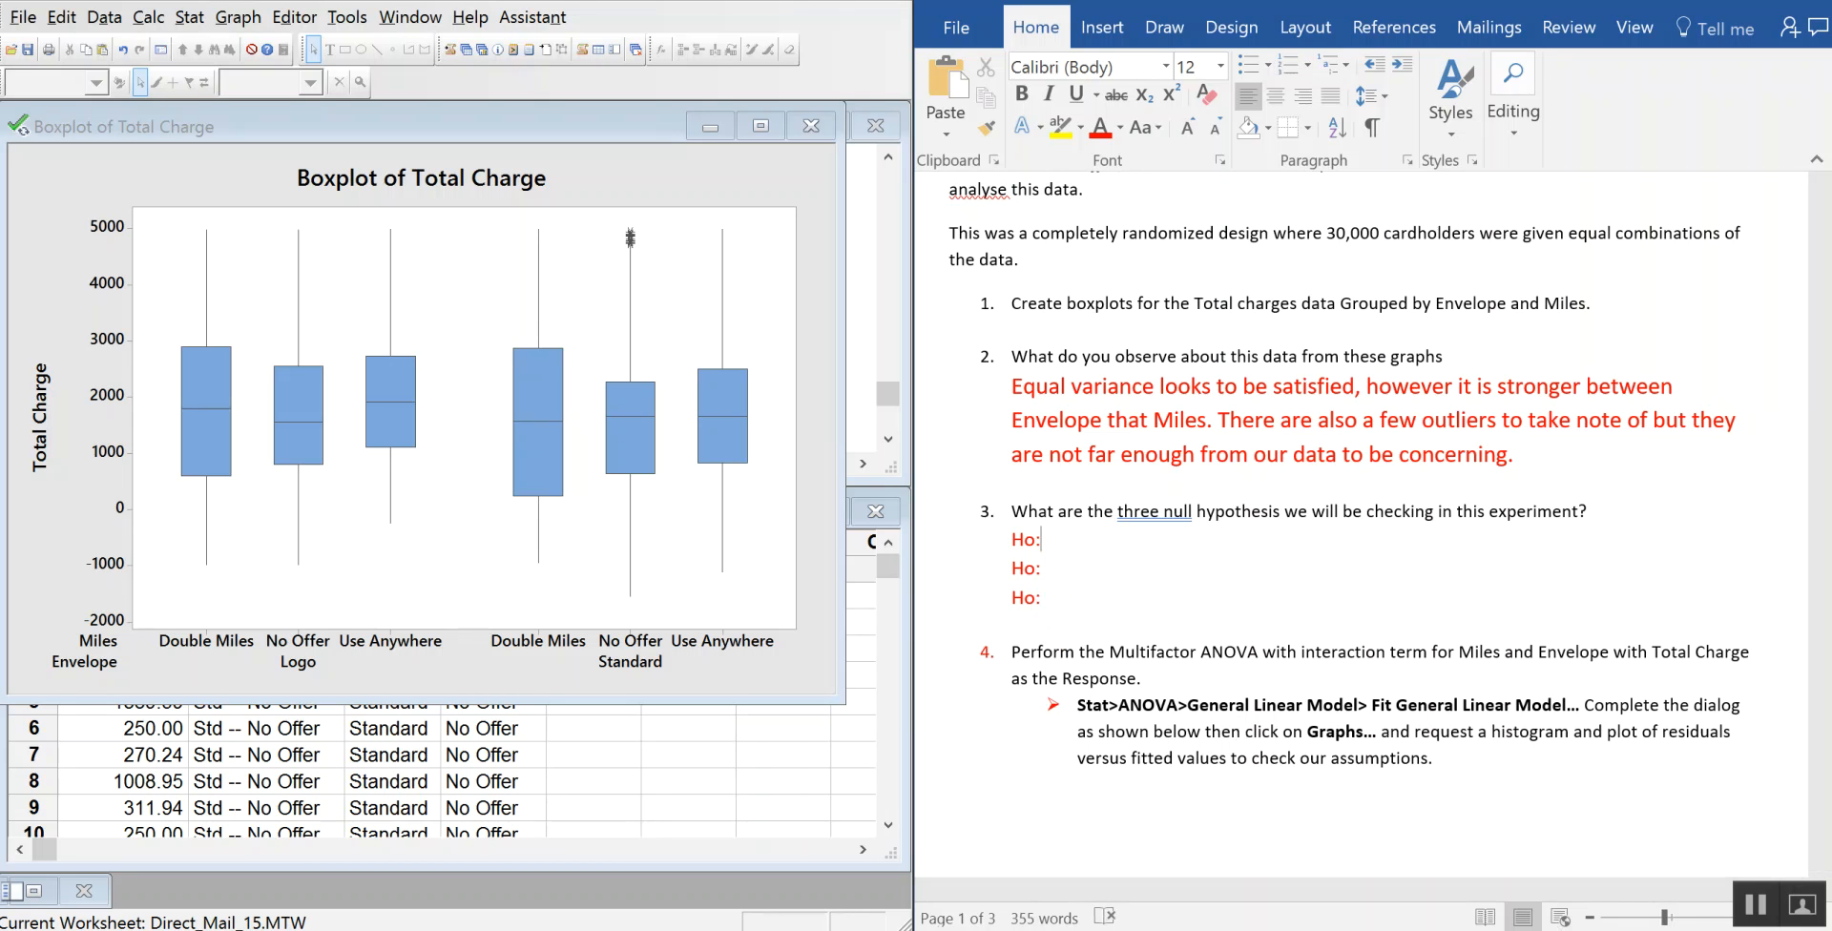
left_click(1045, 540)
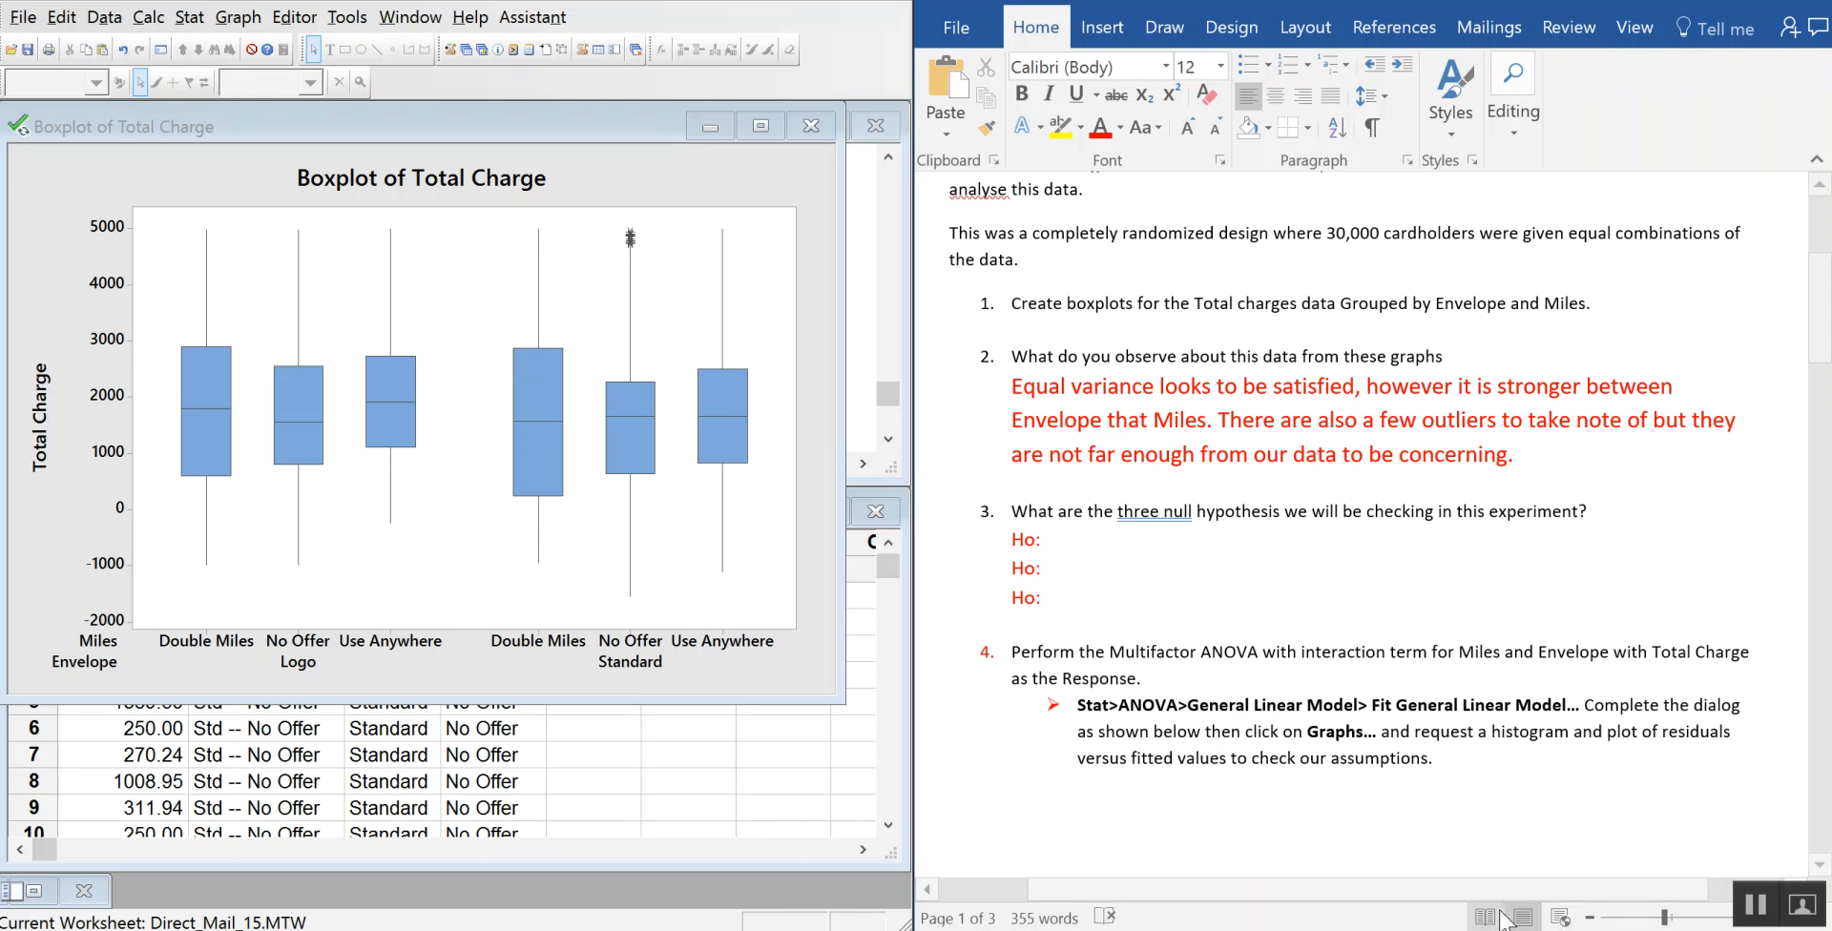
type("The mean tot")
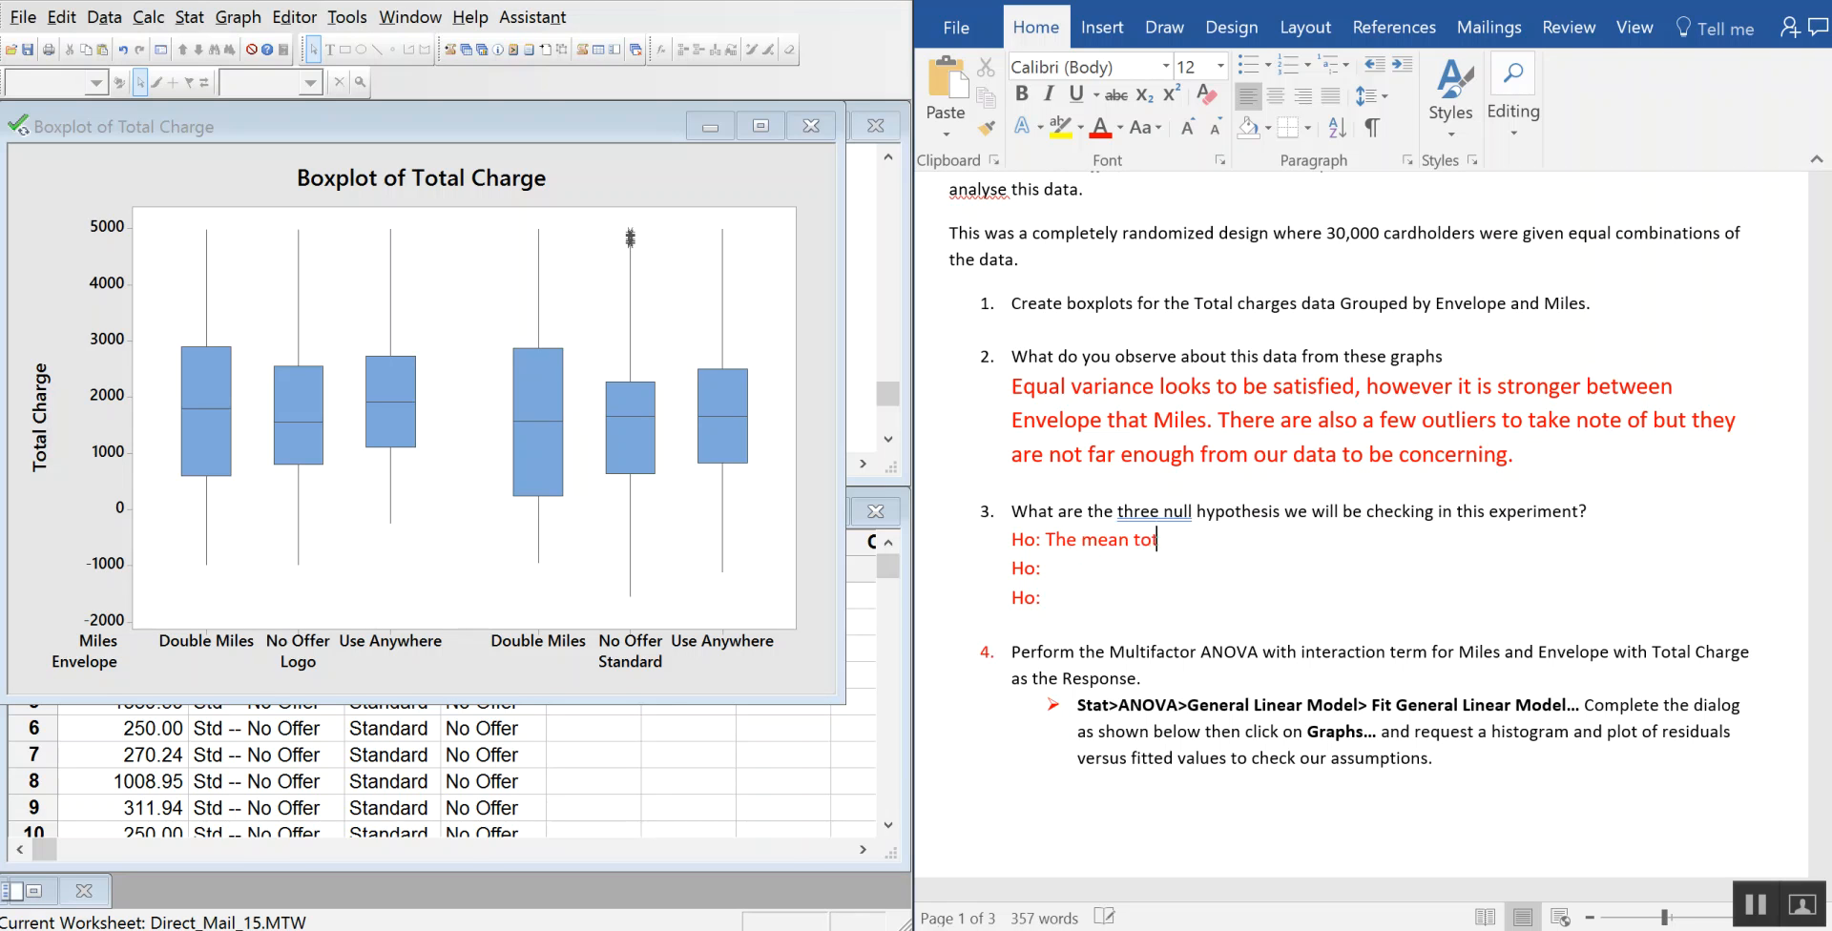
type("al chage")
key("BackSpace")
key("BackSpace")
type("rges is the same for")
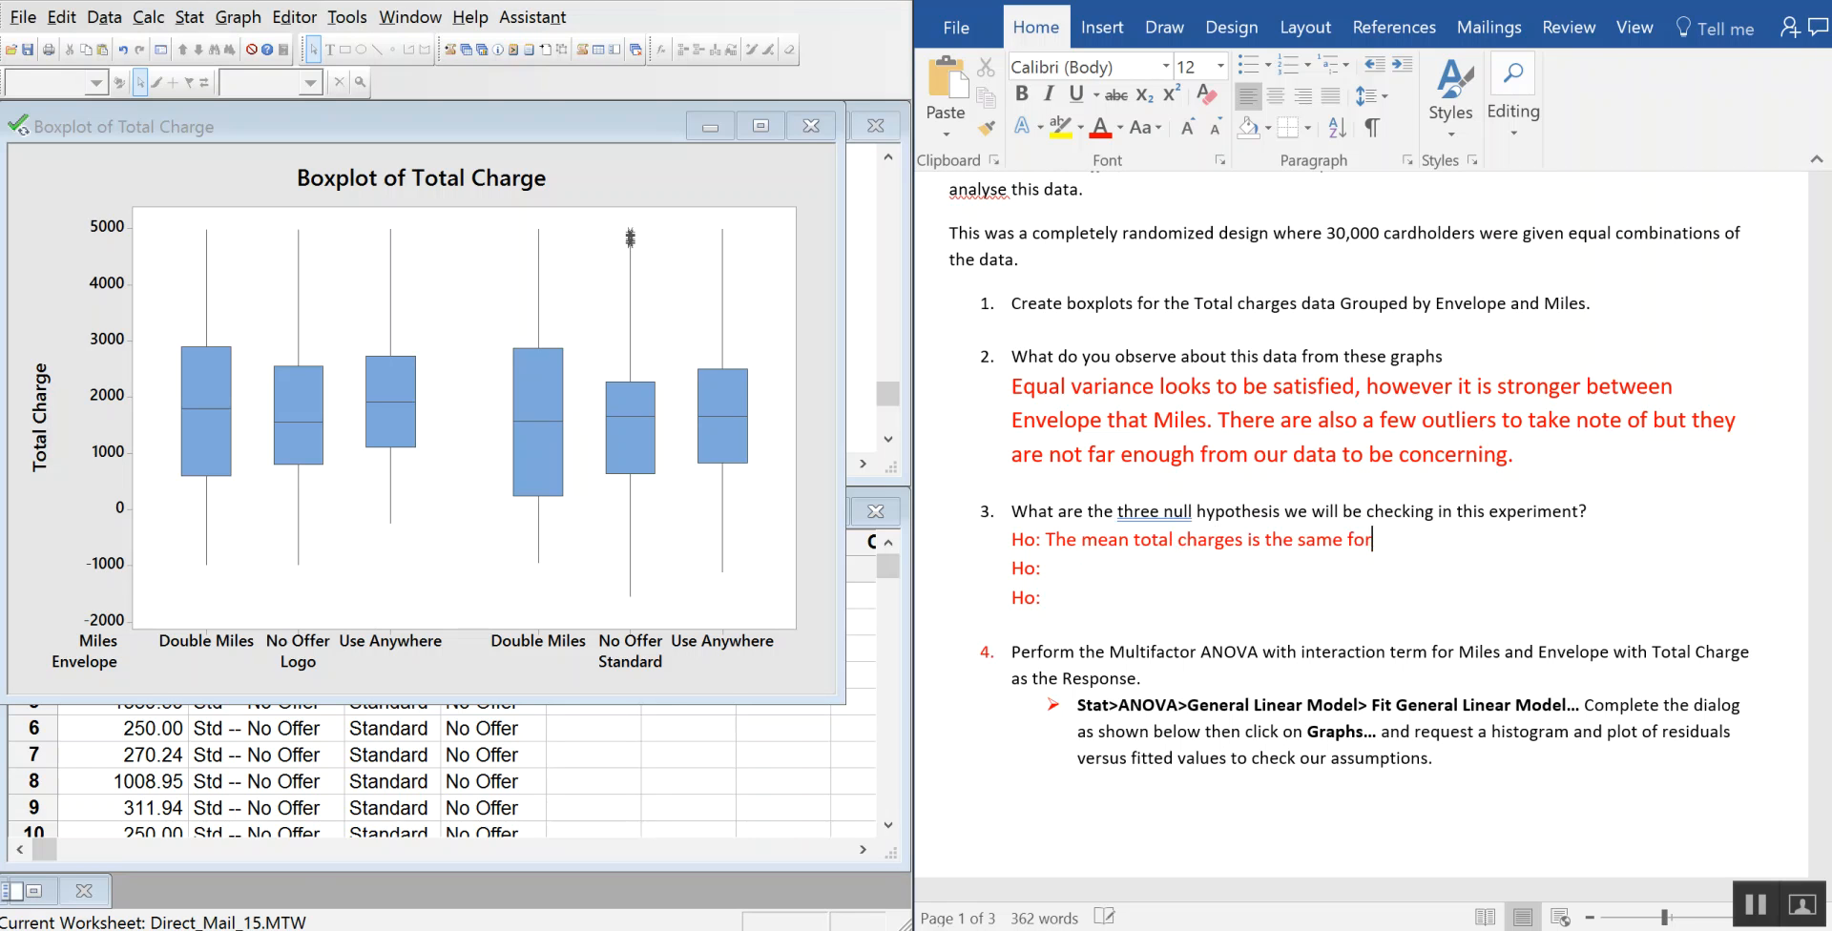
type(" botht he")
key("BackSpace")
key("BackSpace")
key("BackSpace")
key("BackSpace")
type("the Logo and Standard en")
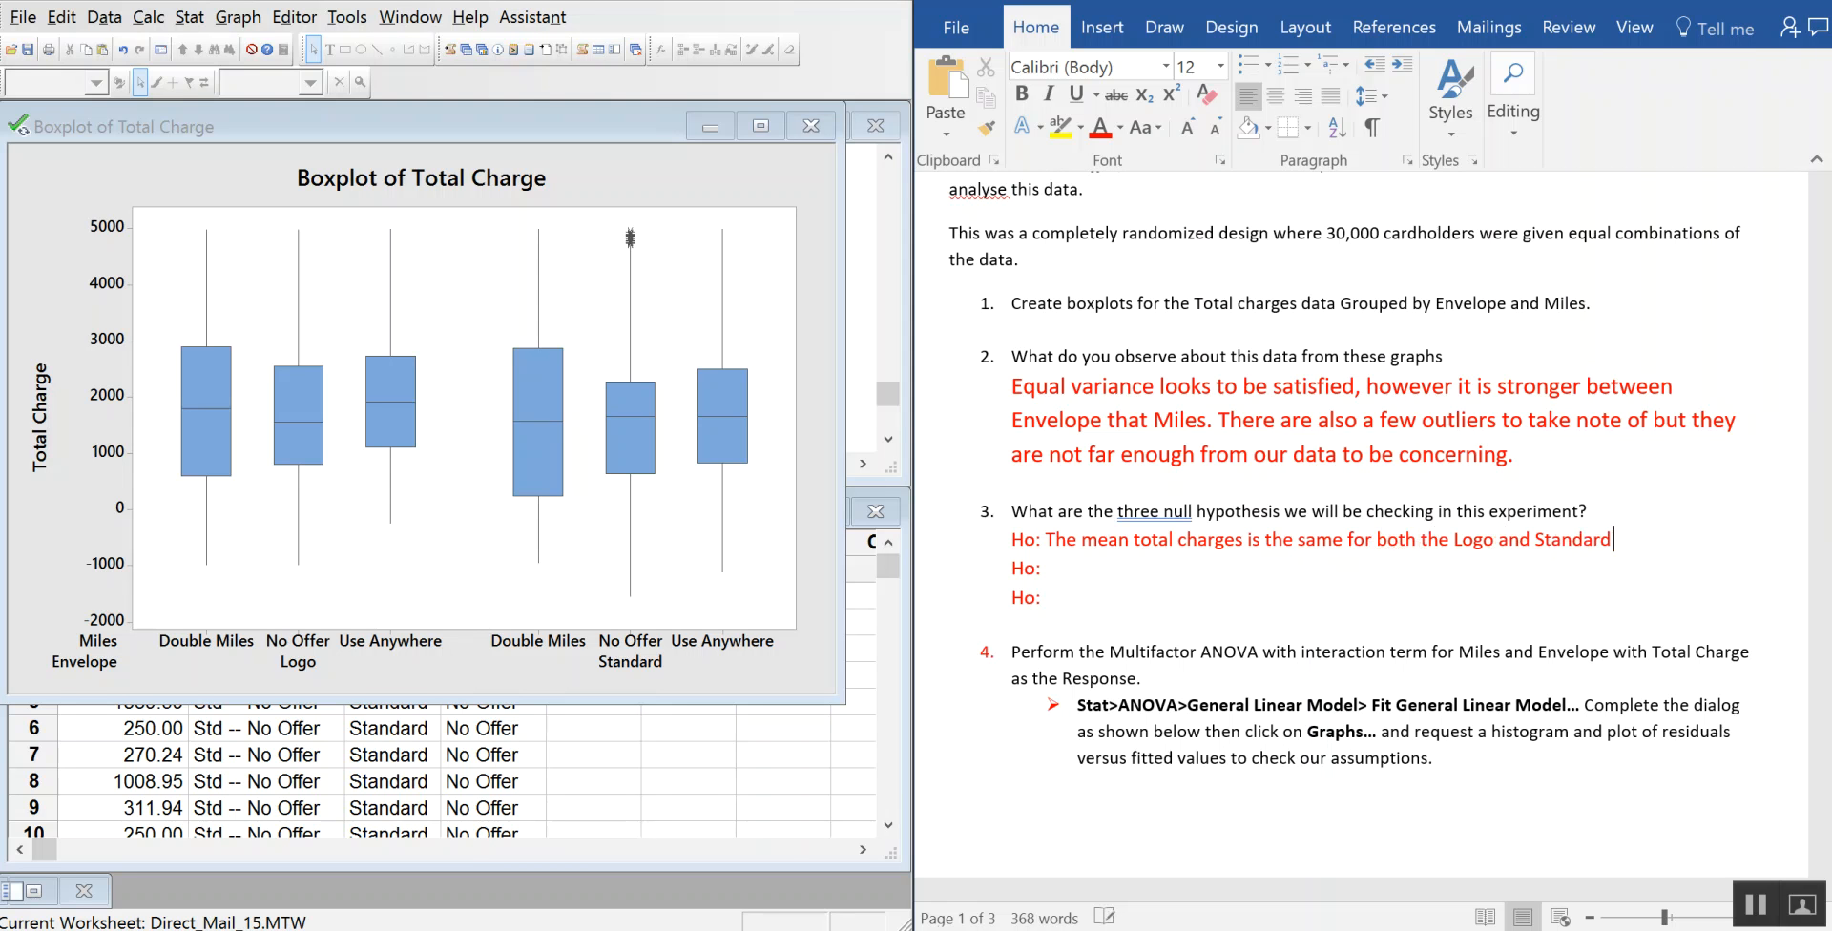
key("BackSpace")
key("BackSpace")
type("Enveolop")
key("BackSpace")
key("BackSpace")
key("BackSpace")
key("BackSpace")
type("lope")
- Complete the second "Ho:" line with "The mean total charges is the same for all Miles offers."
type("The mean")
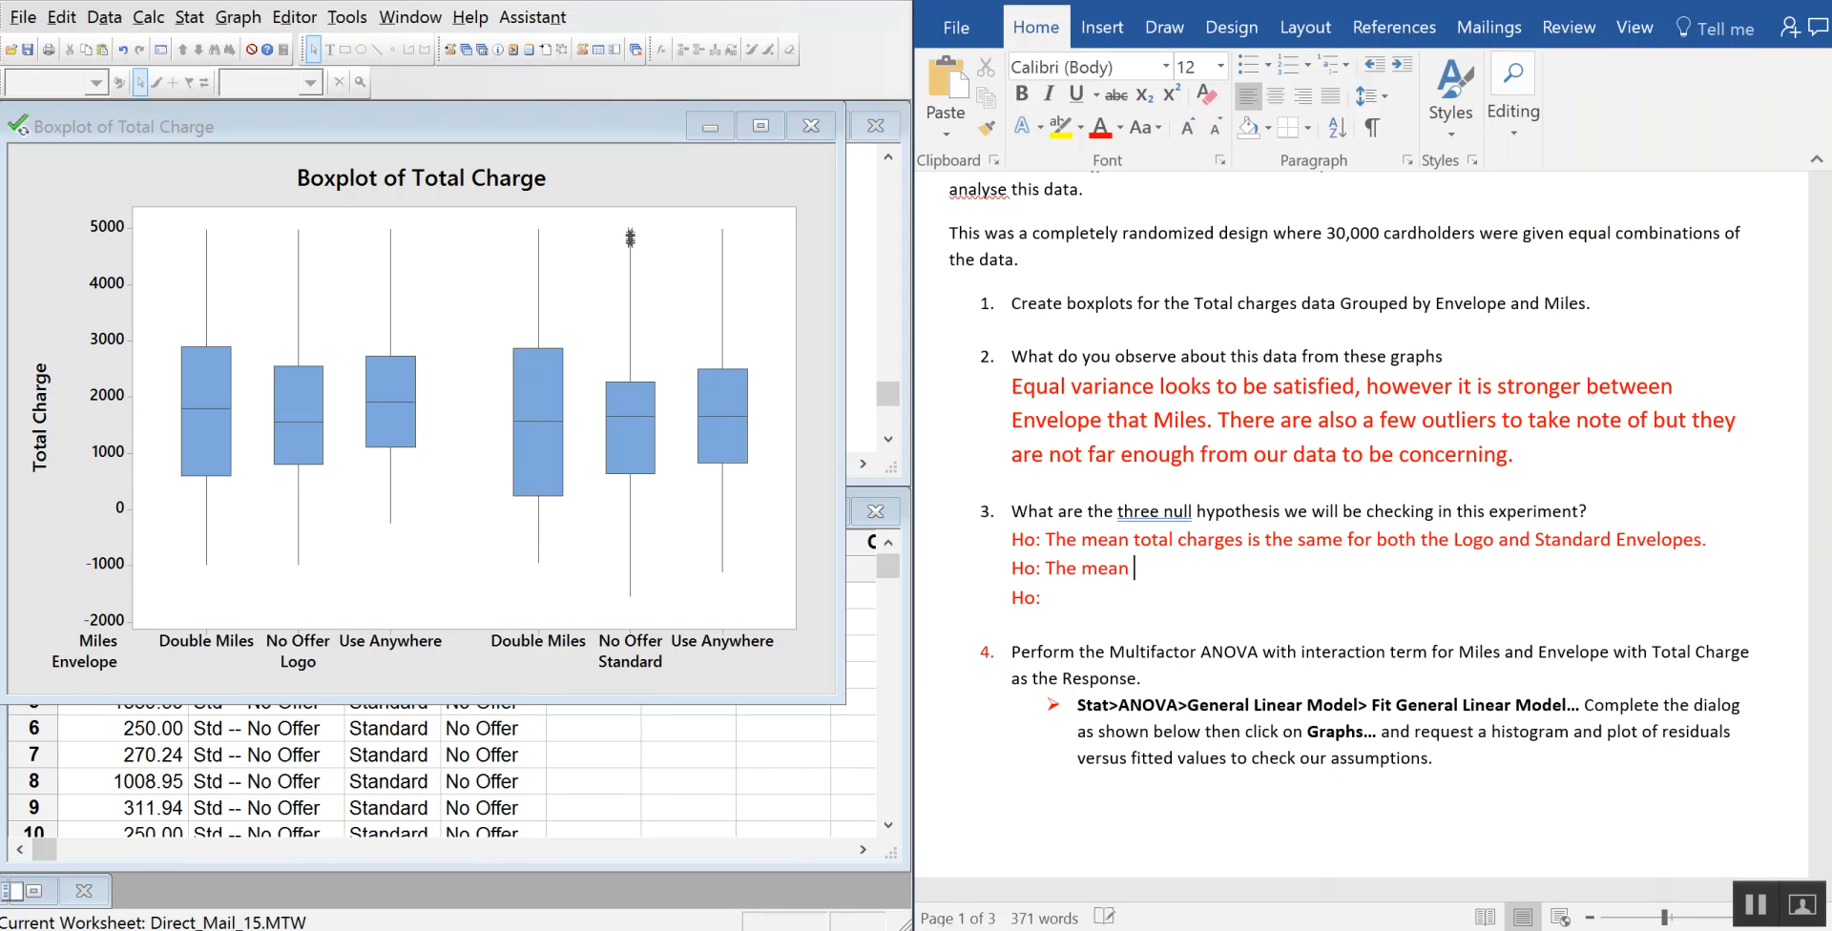
type(" total chages is the ")
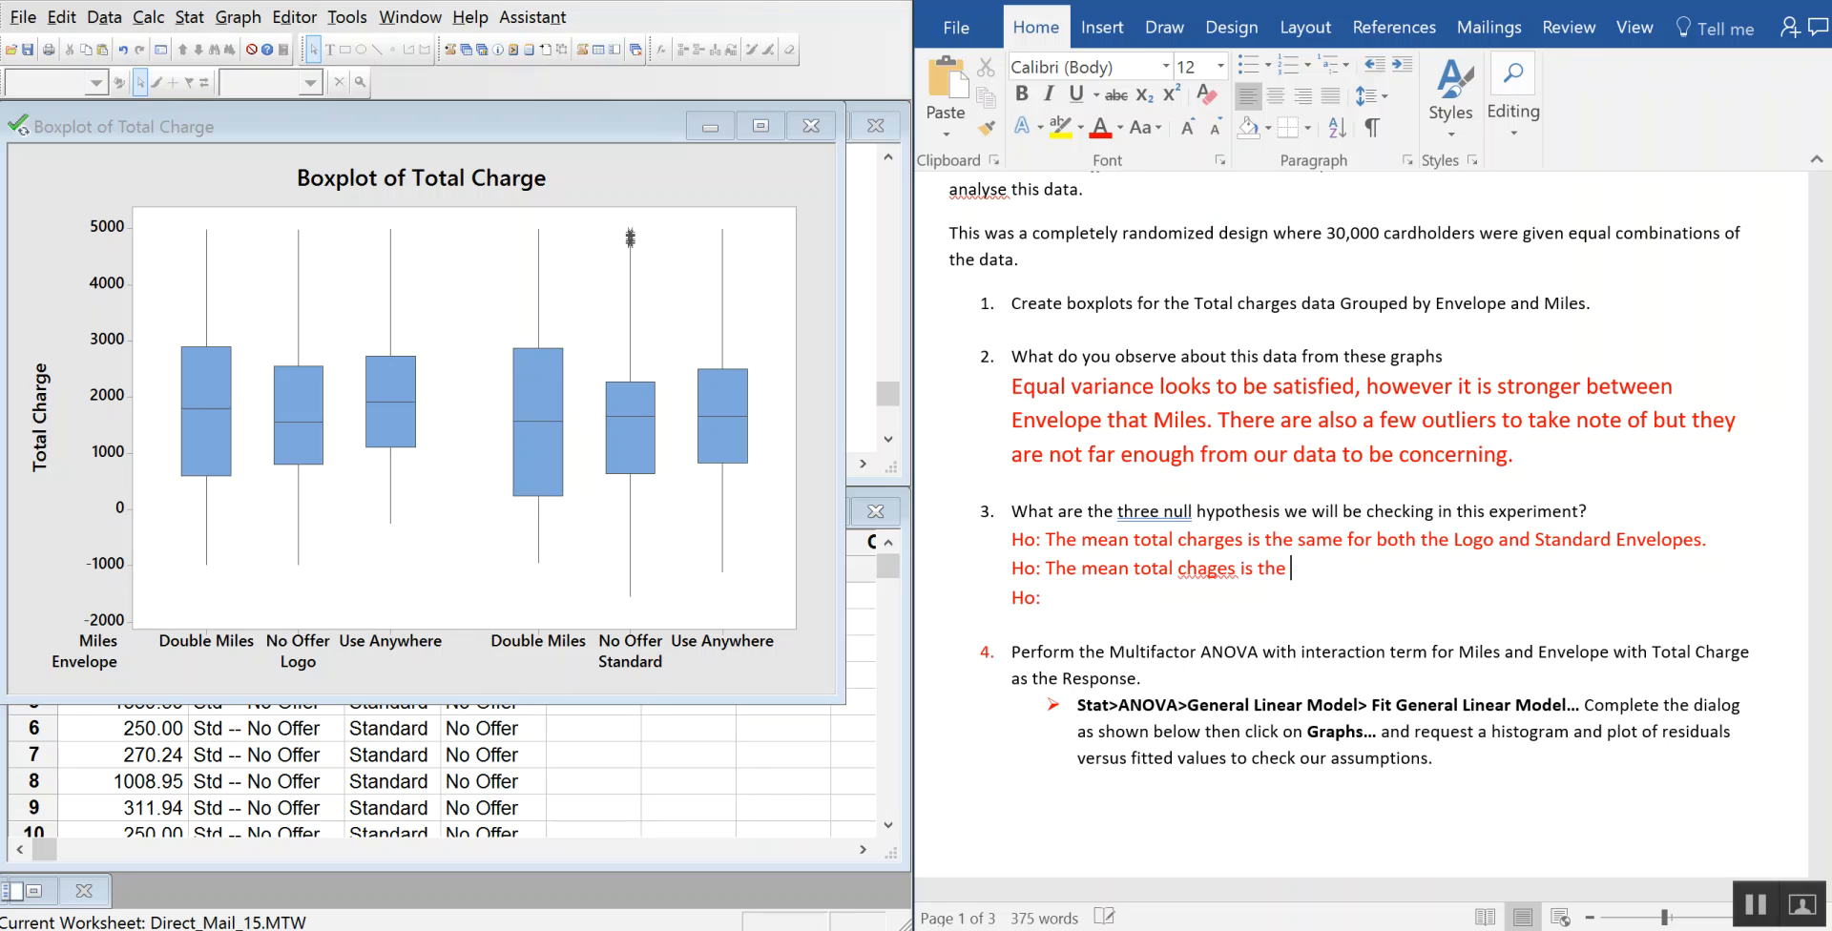
type("r")
type("same for all")
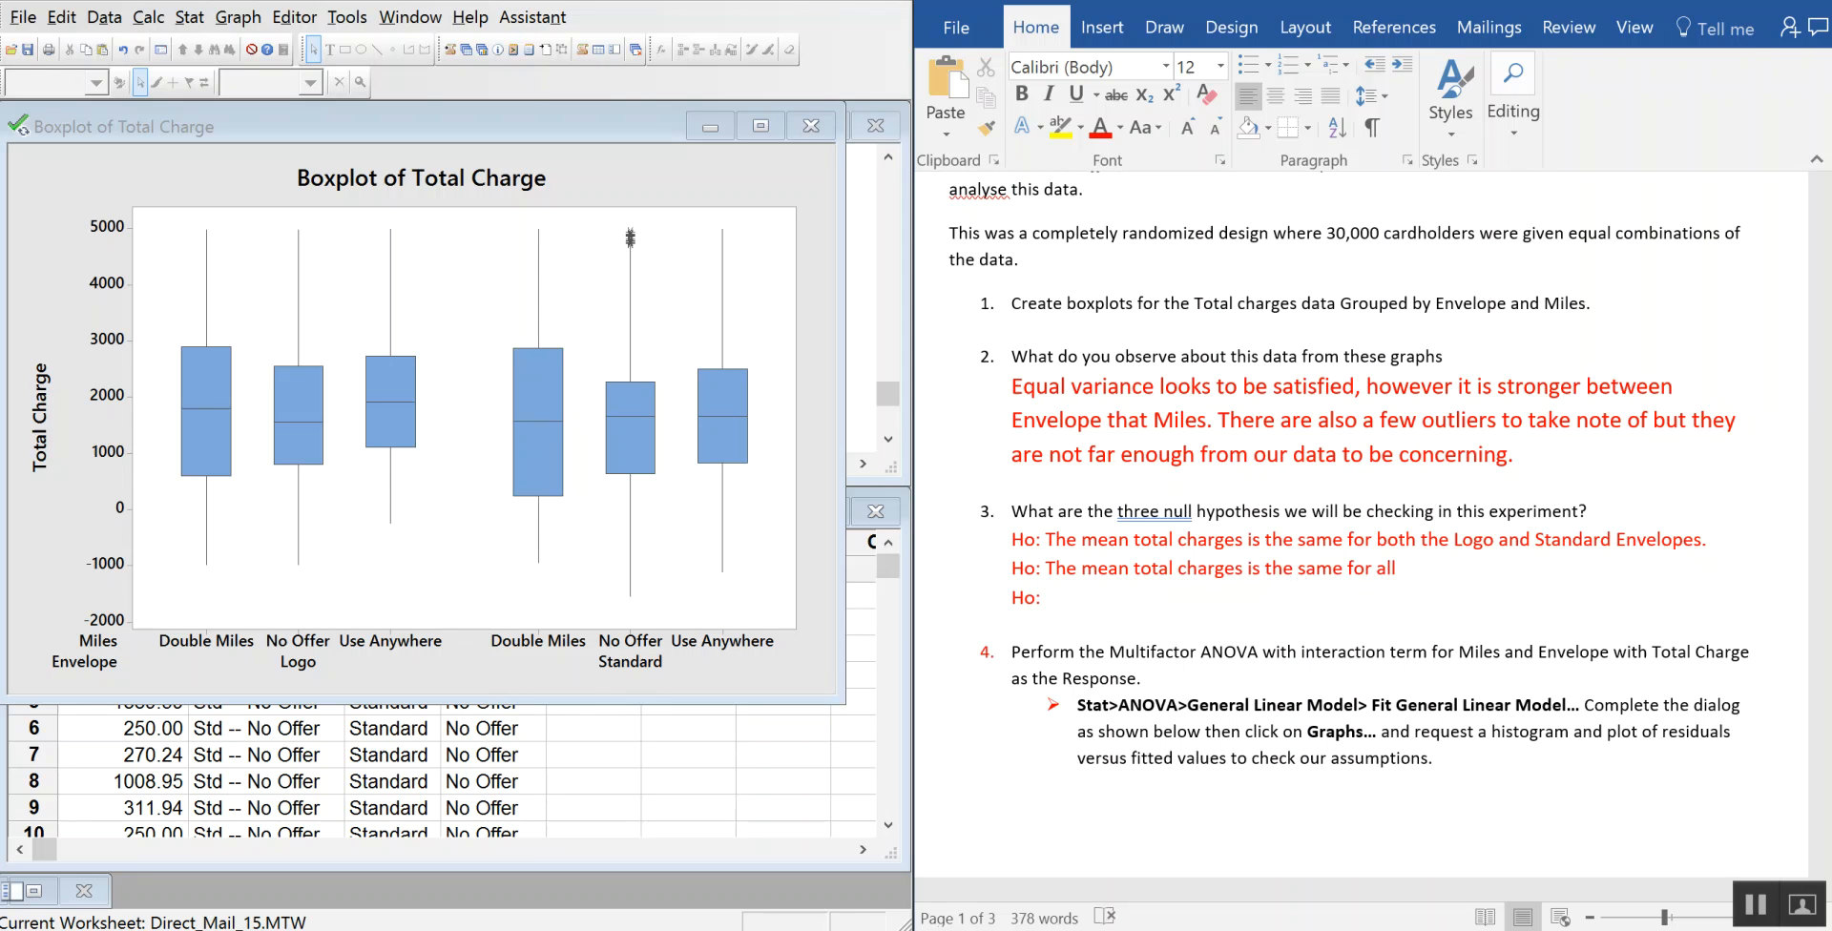
type(" mil")
key("BackSpace")
key("BackSpace")
key("BackSpace")
type("Miles offers.")
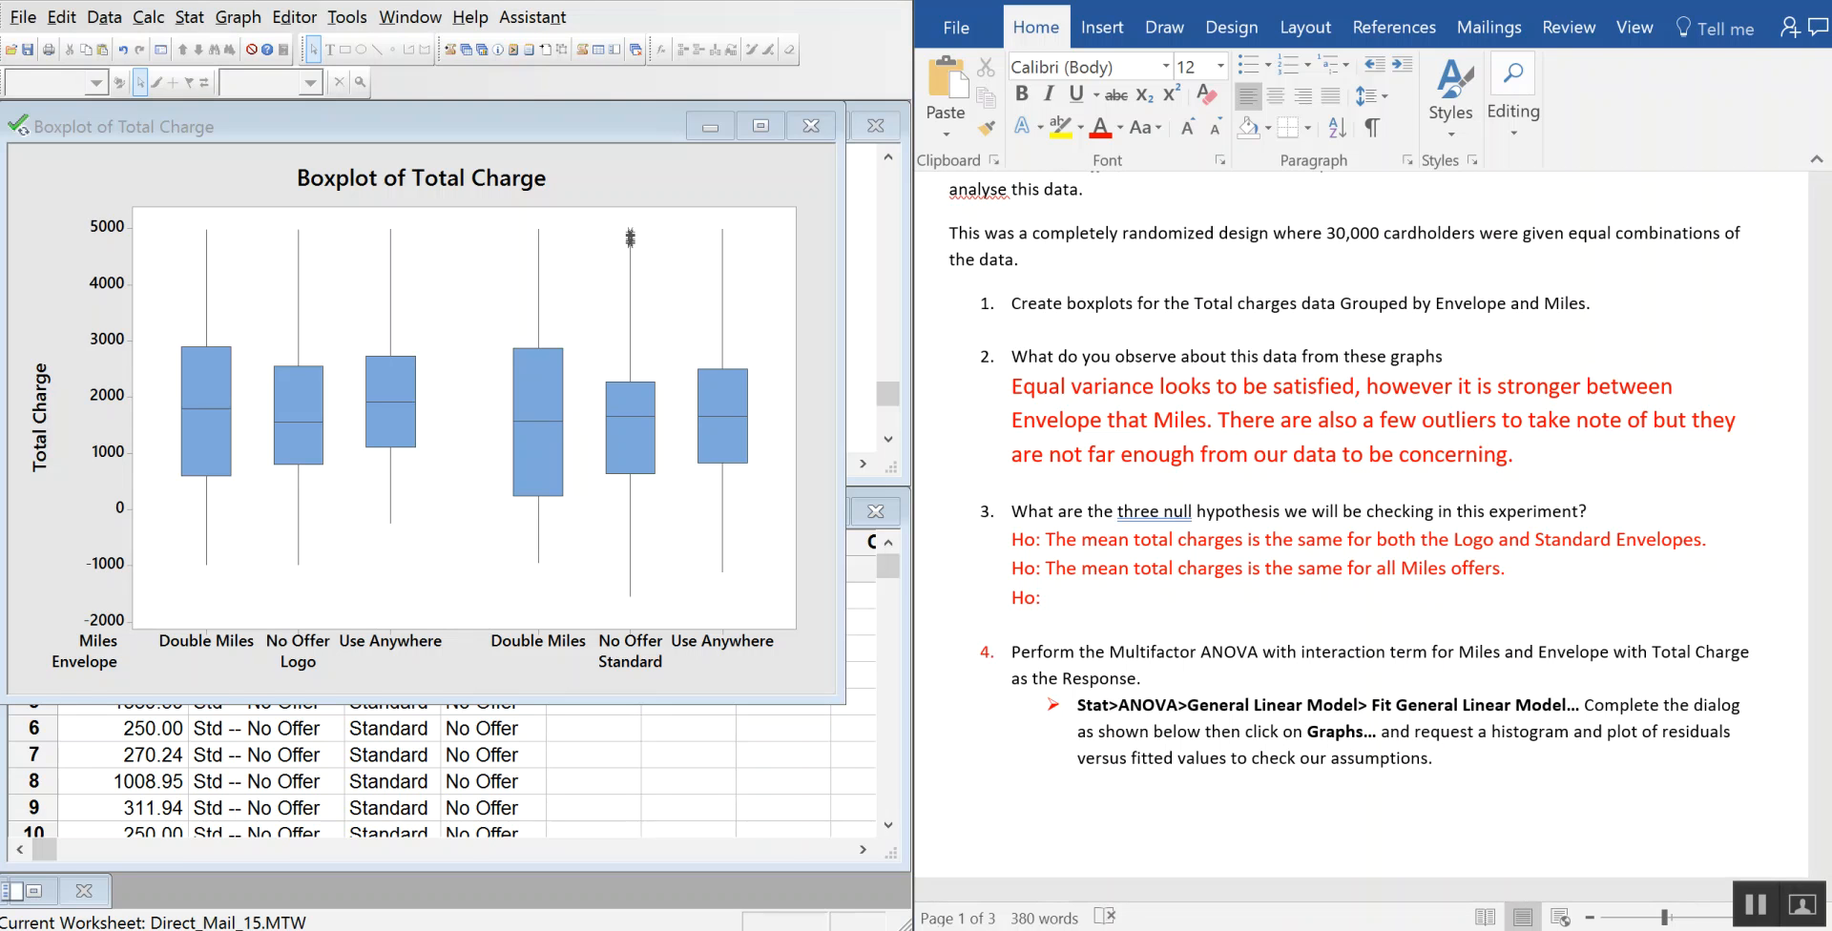
- Complete the third "Ho:" line with "The choice of envelope creates the same mean total charges across all levels of Miles."
left_click(1123, 613)
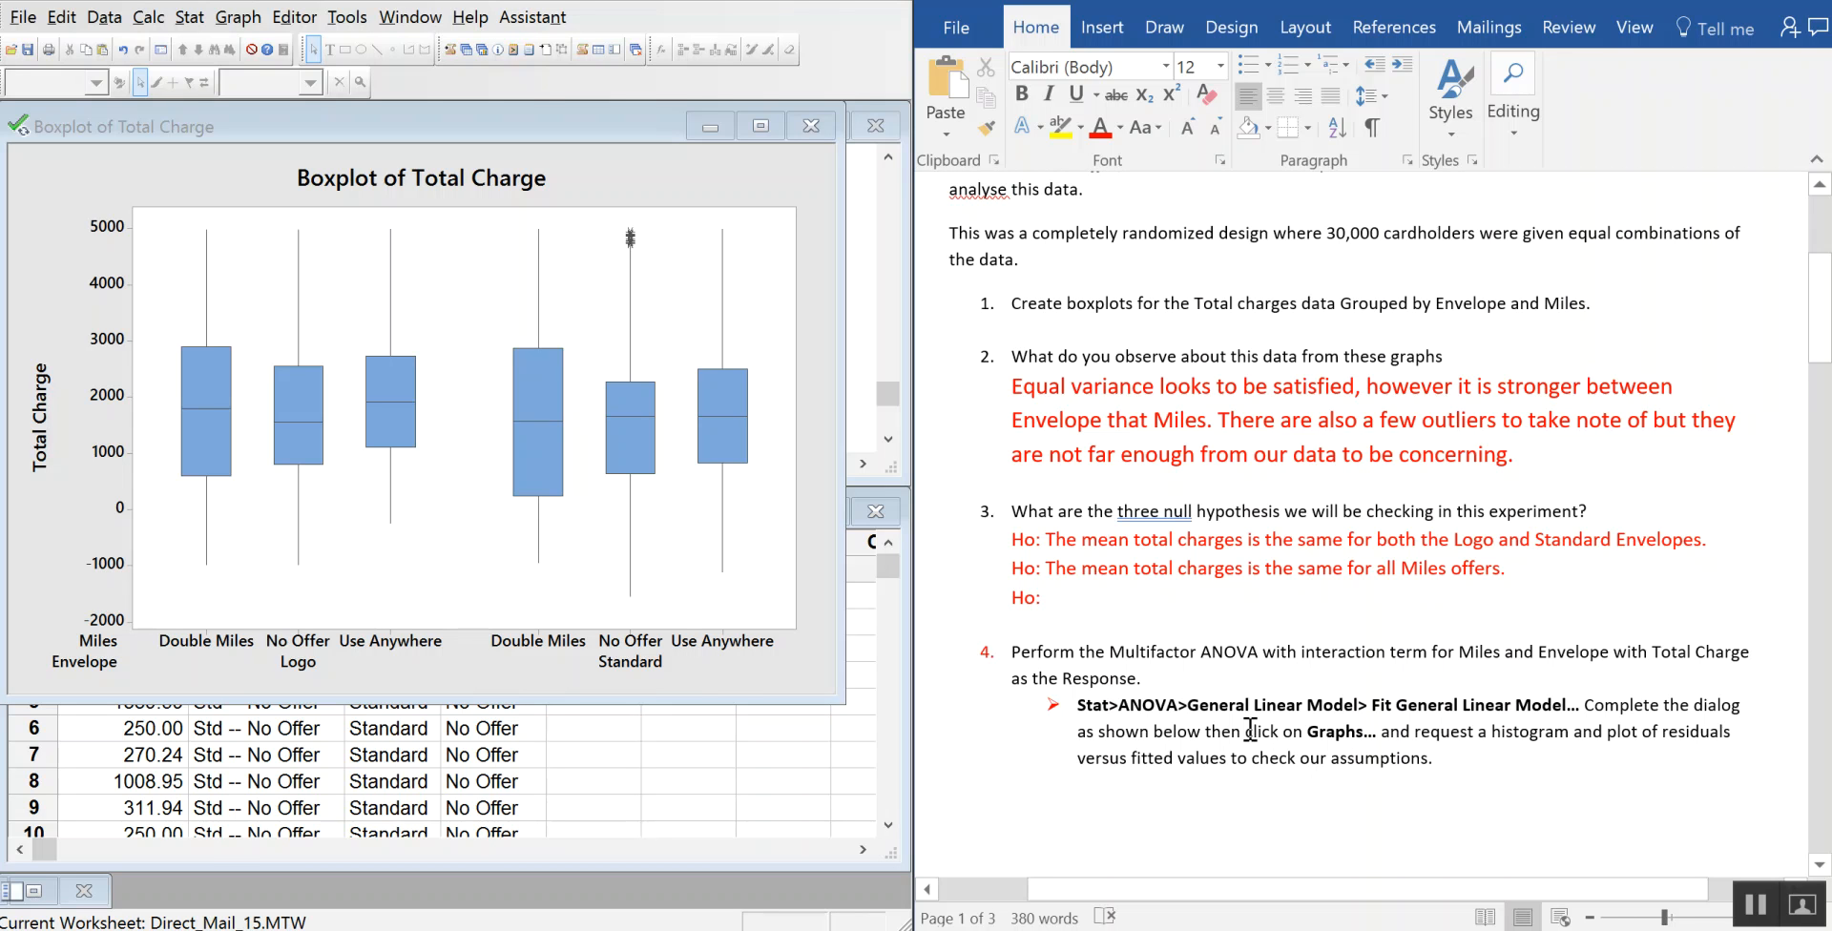
type("The")
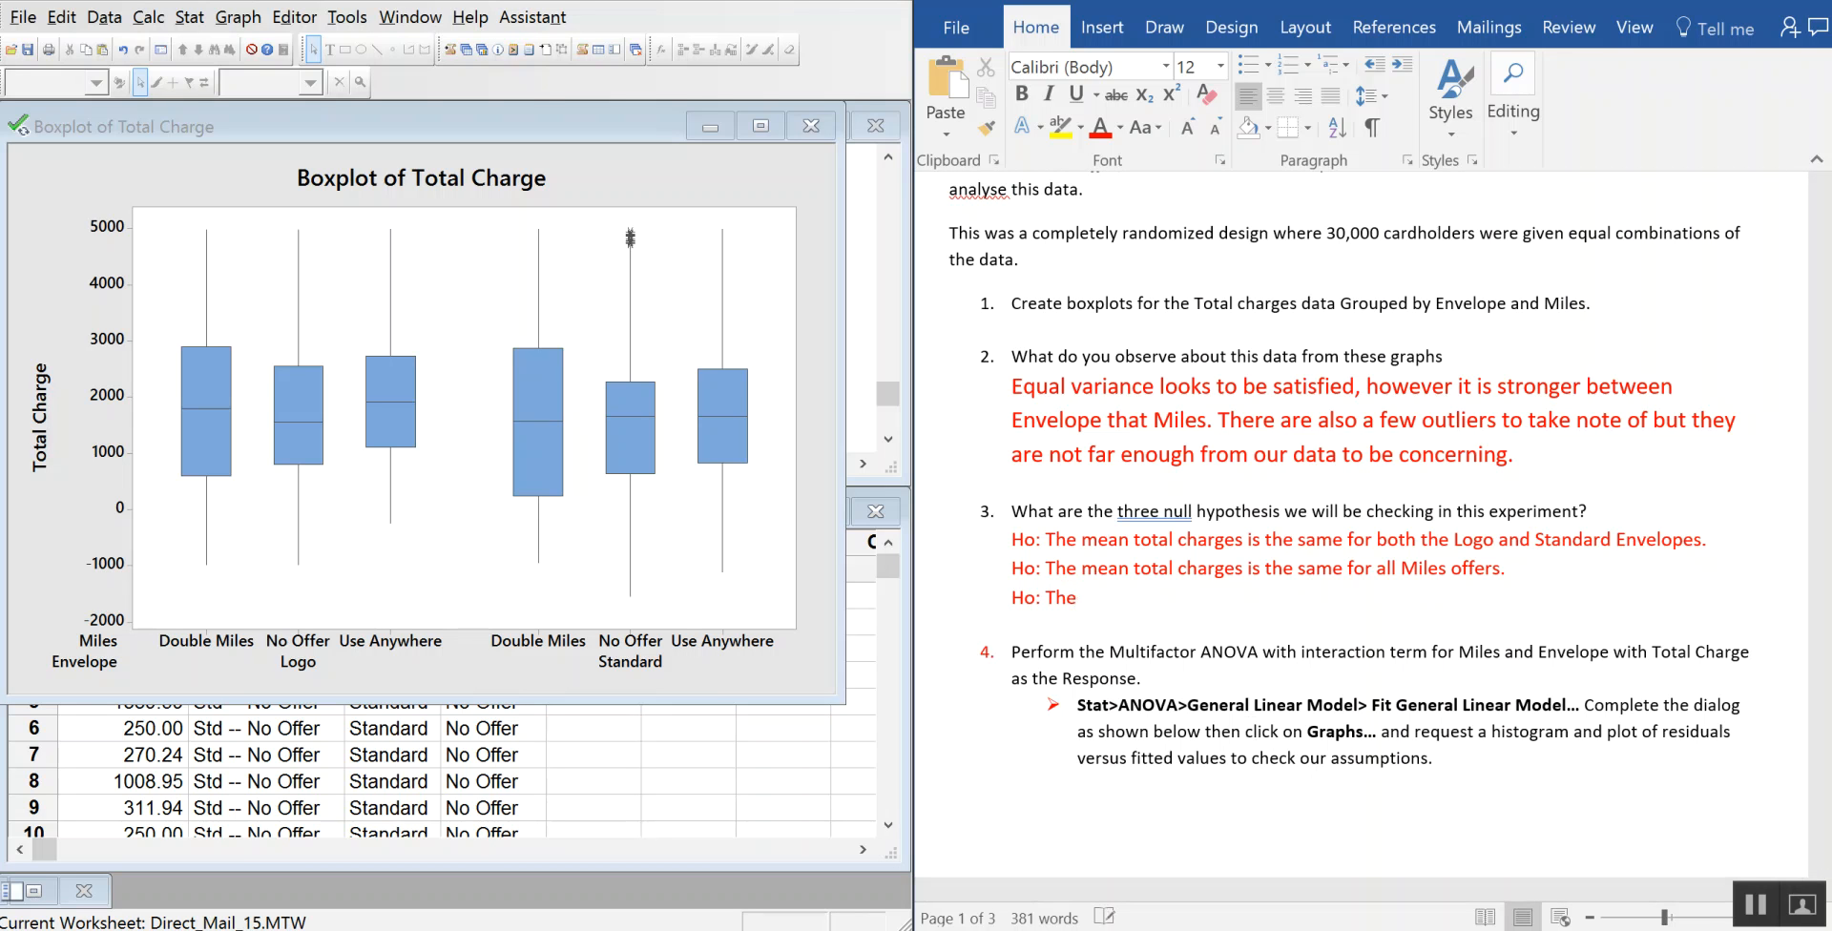
type(" choice of enve")
key("BackSpace")
type("lope")
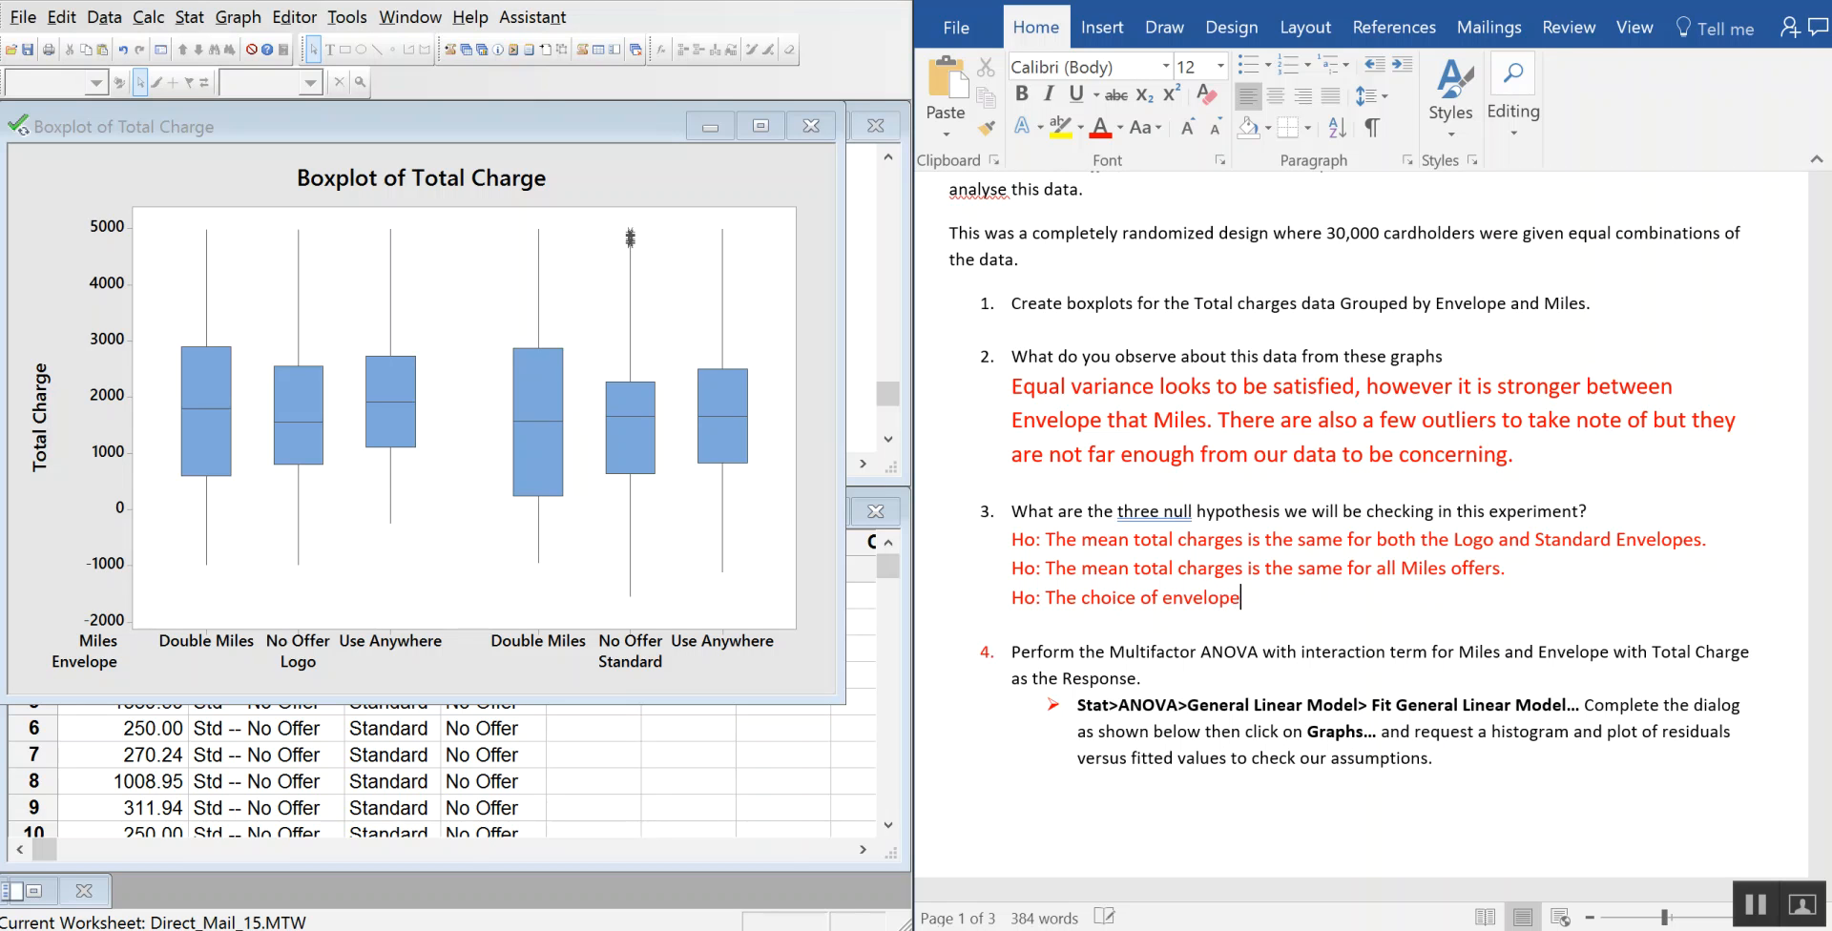
type(" creates the same mean total chages")
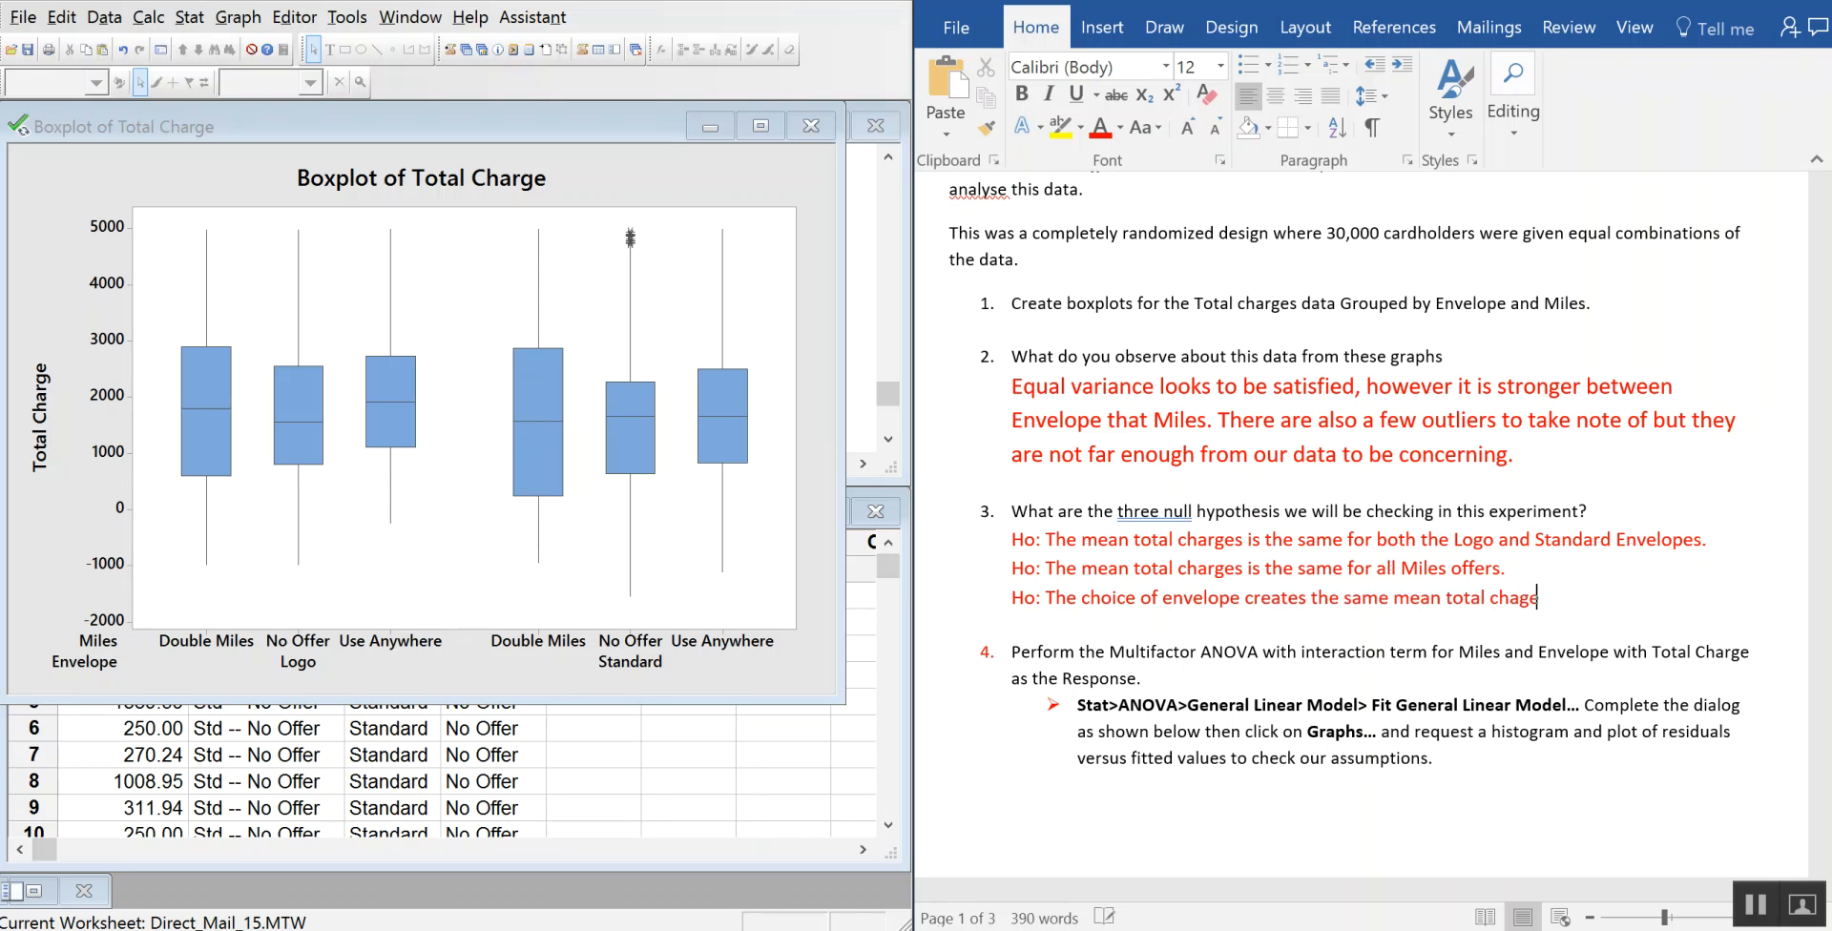
key("BackSpace")
key("BackSpace")
type("rges accr")
key("BackSpace")
key("BackSpace")
type("ross all l")
type(" ev")
type("evels ")
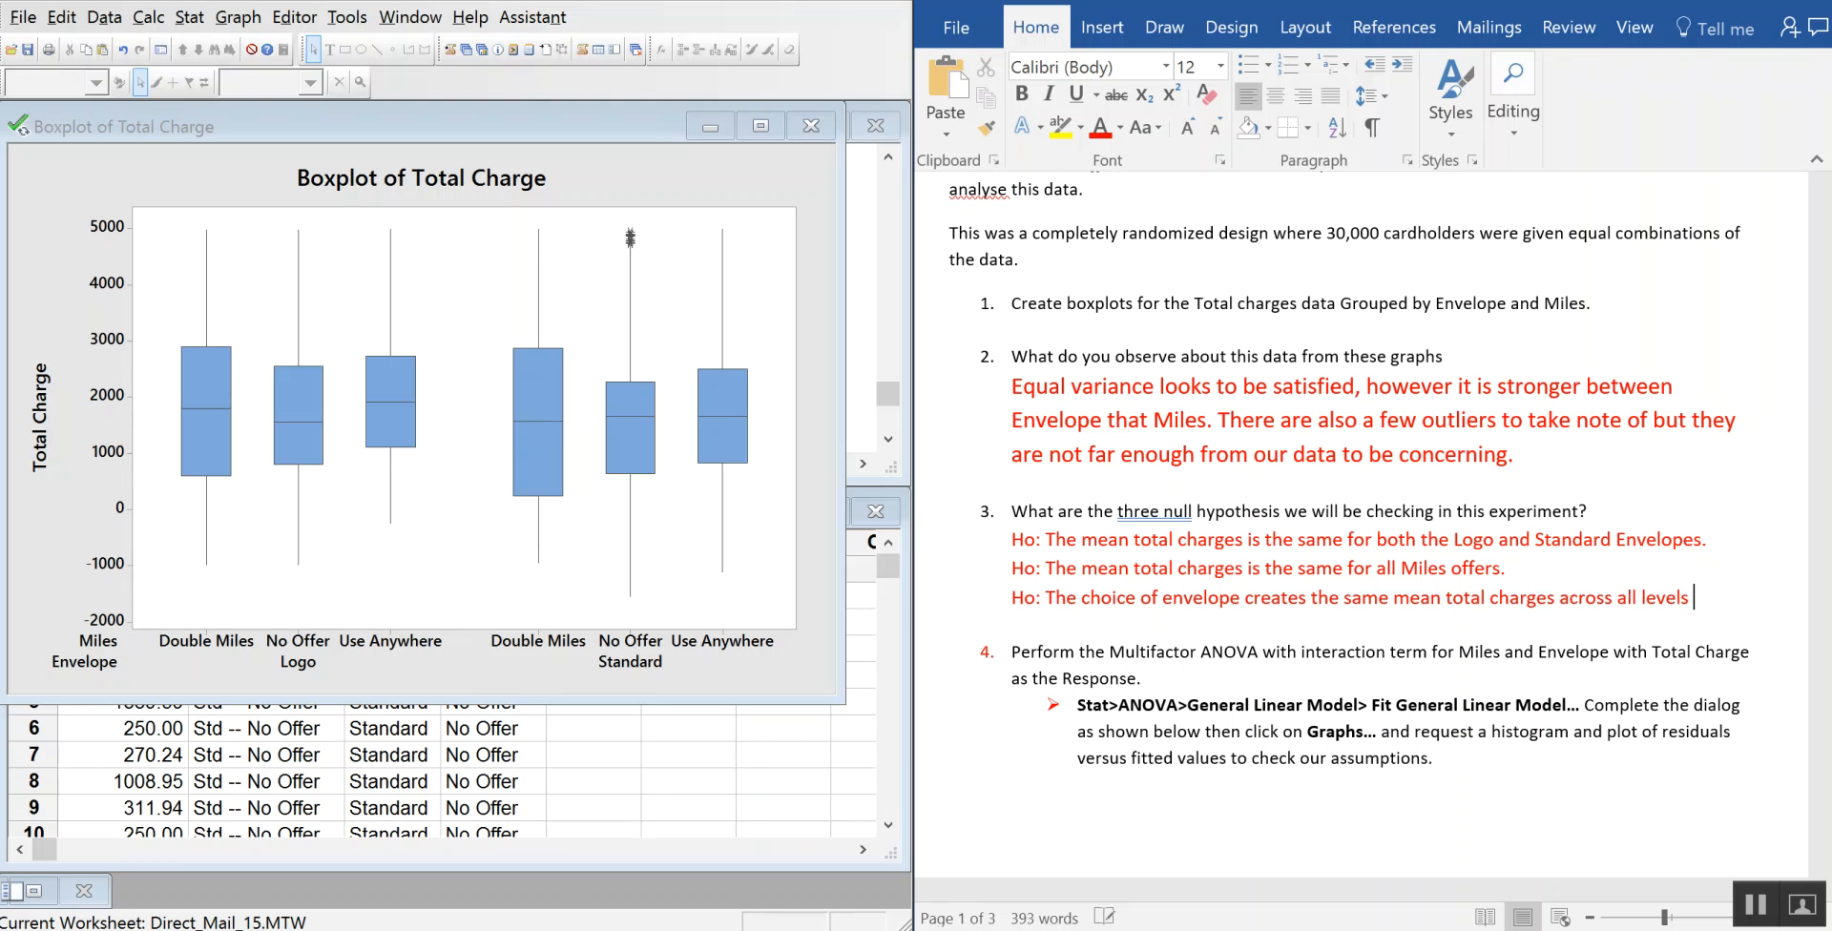
type("of Miles.")
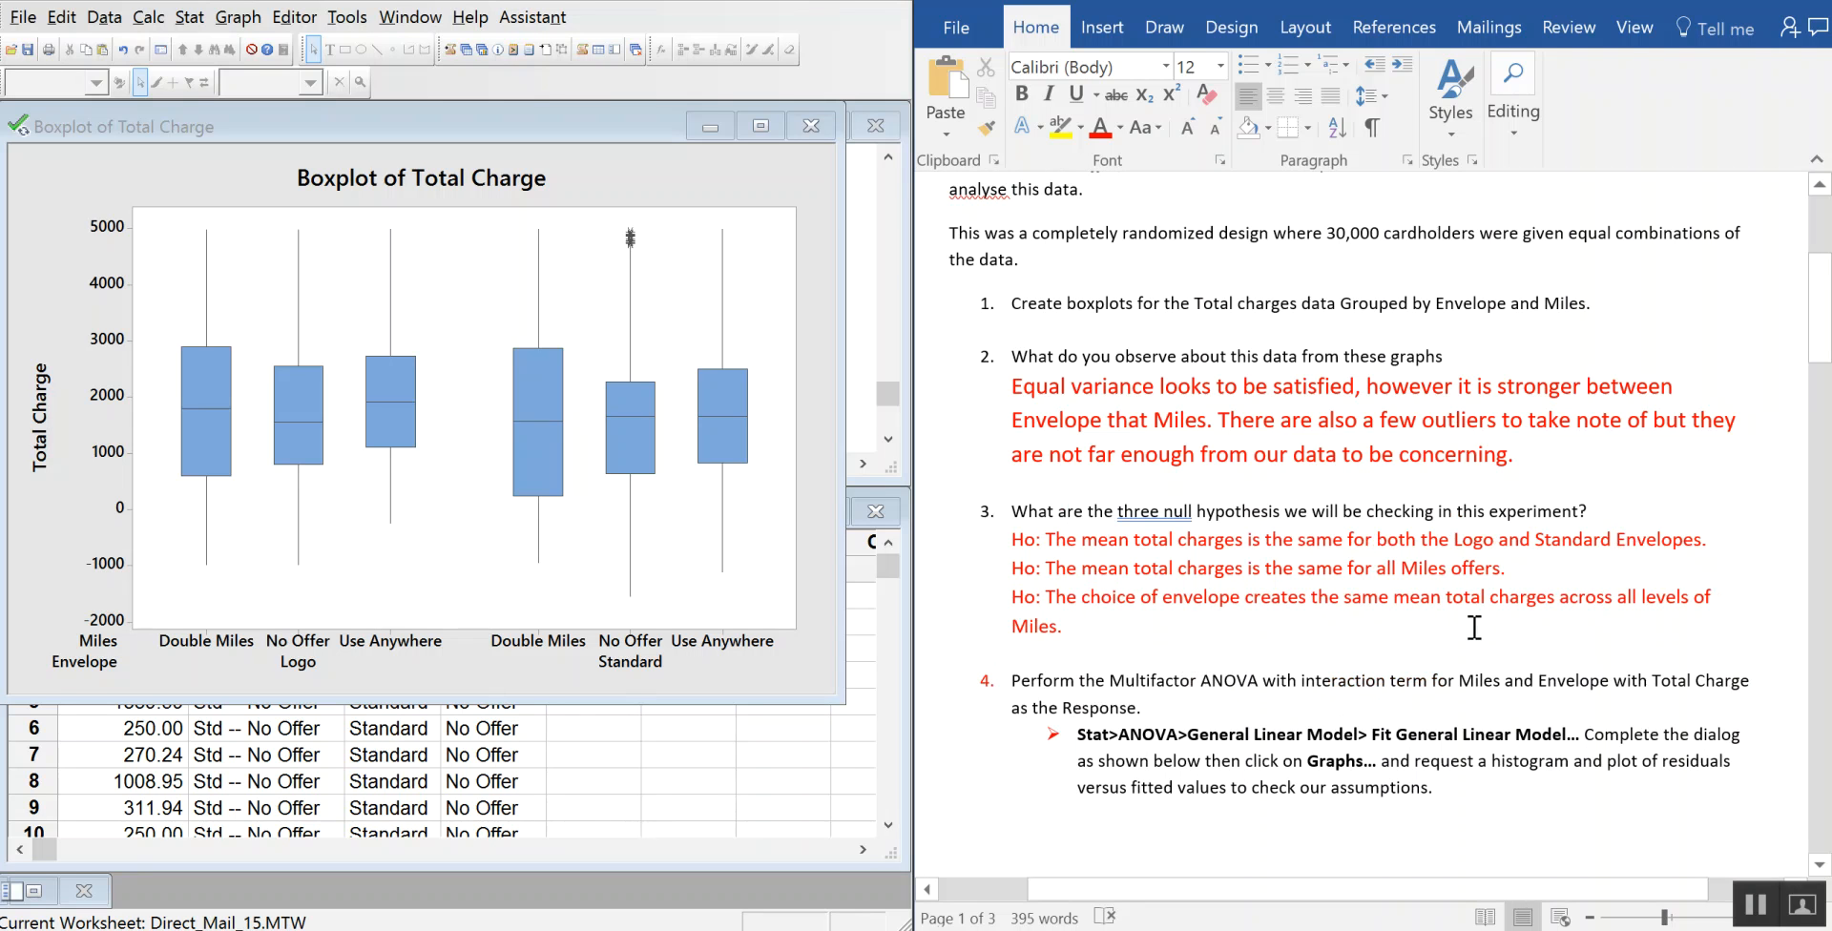
- Put the boxplot away and set up Fit General Linear Model with Total Charge as the response and Envelope and Miles as factors
scroll(1507, 564, "down", 4)
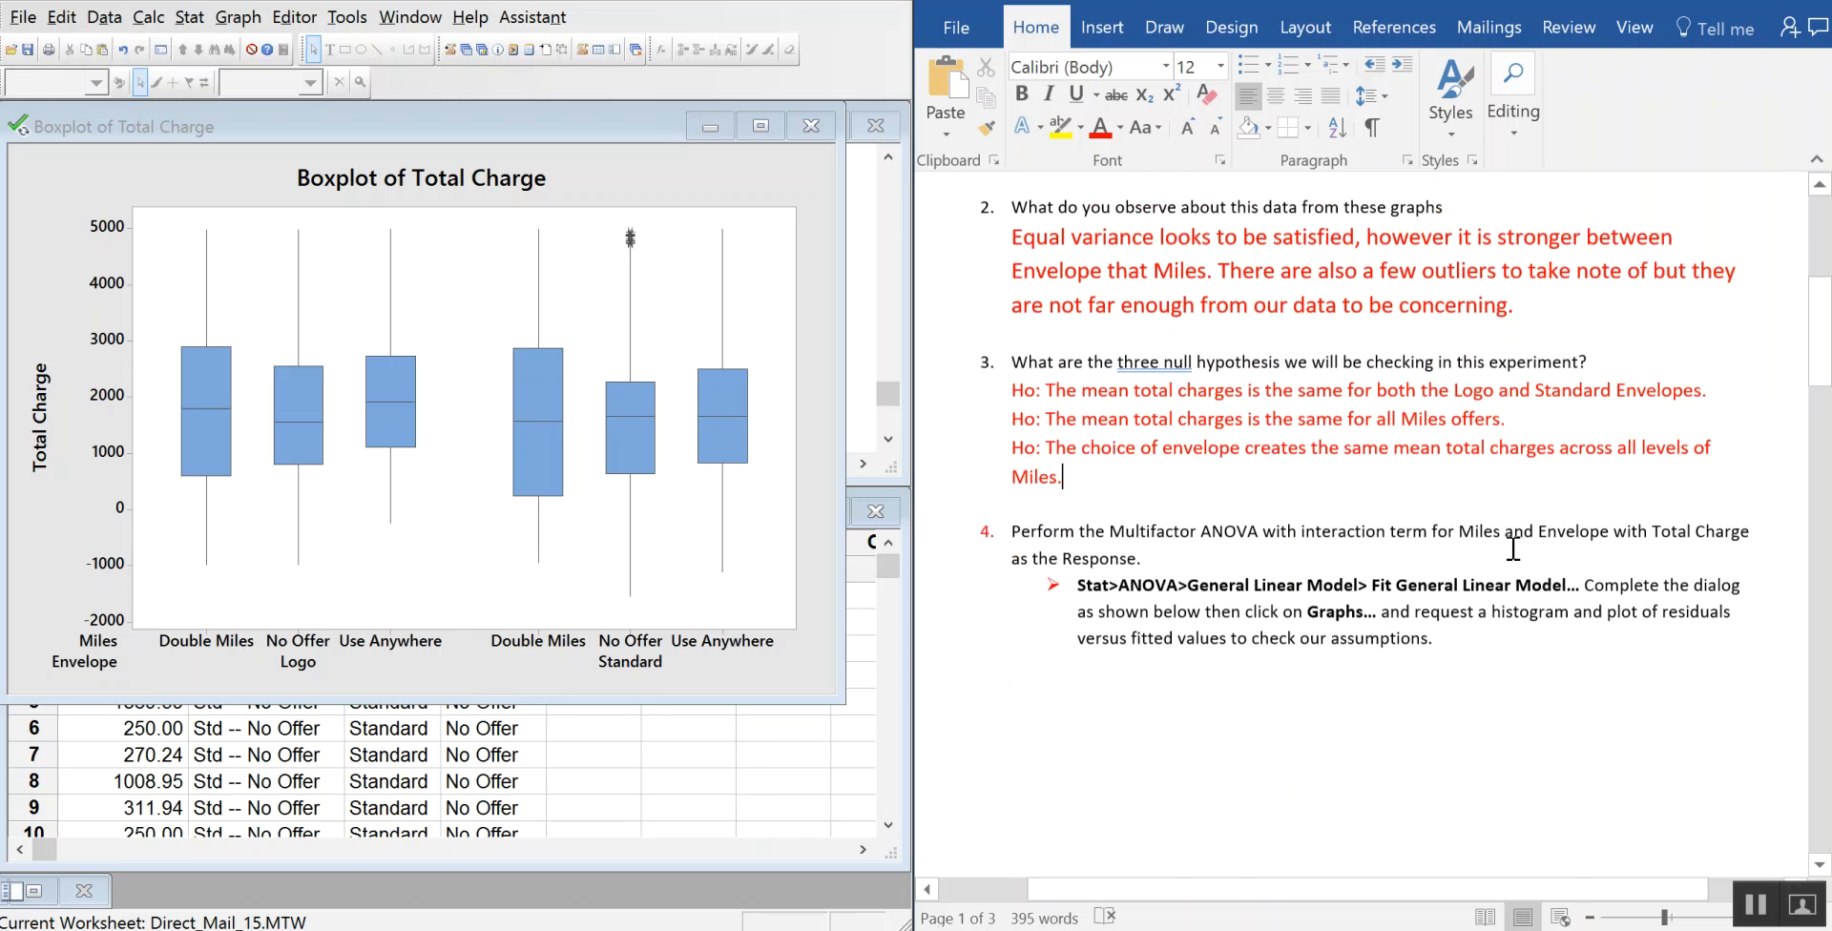
scroll(1512, 549, "down", 2)
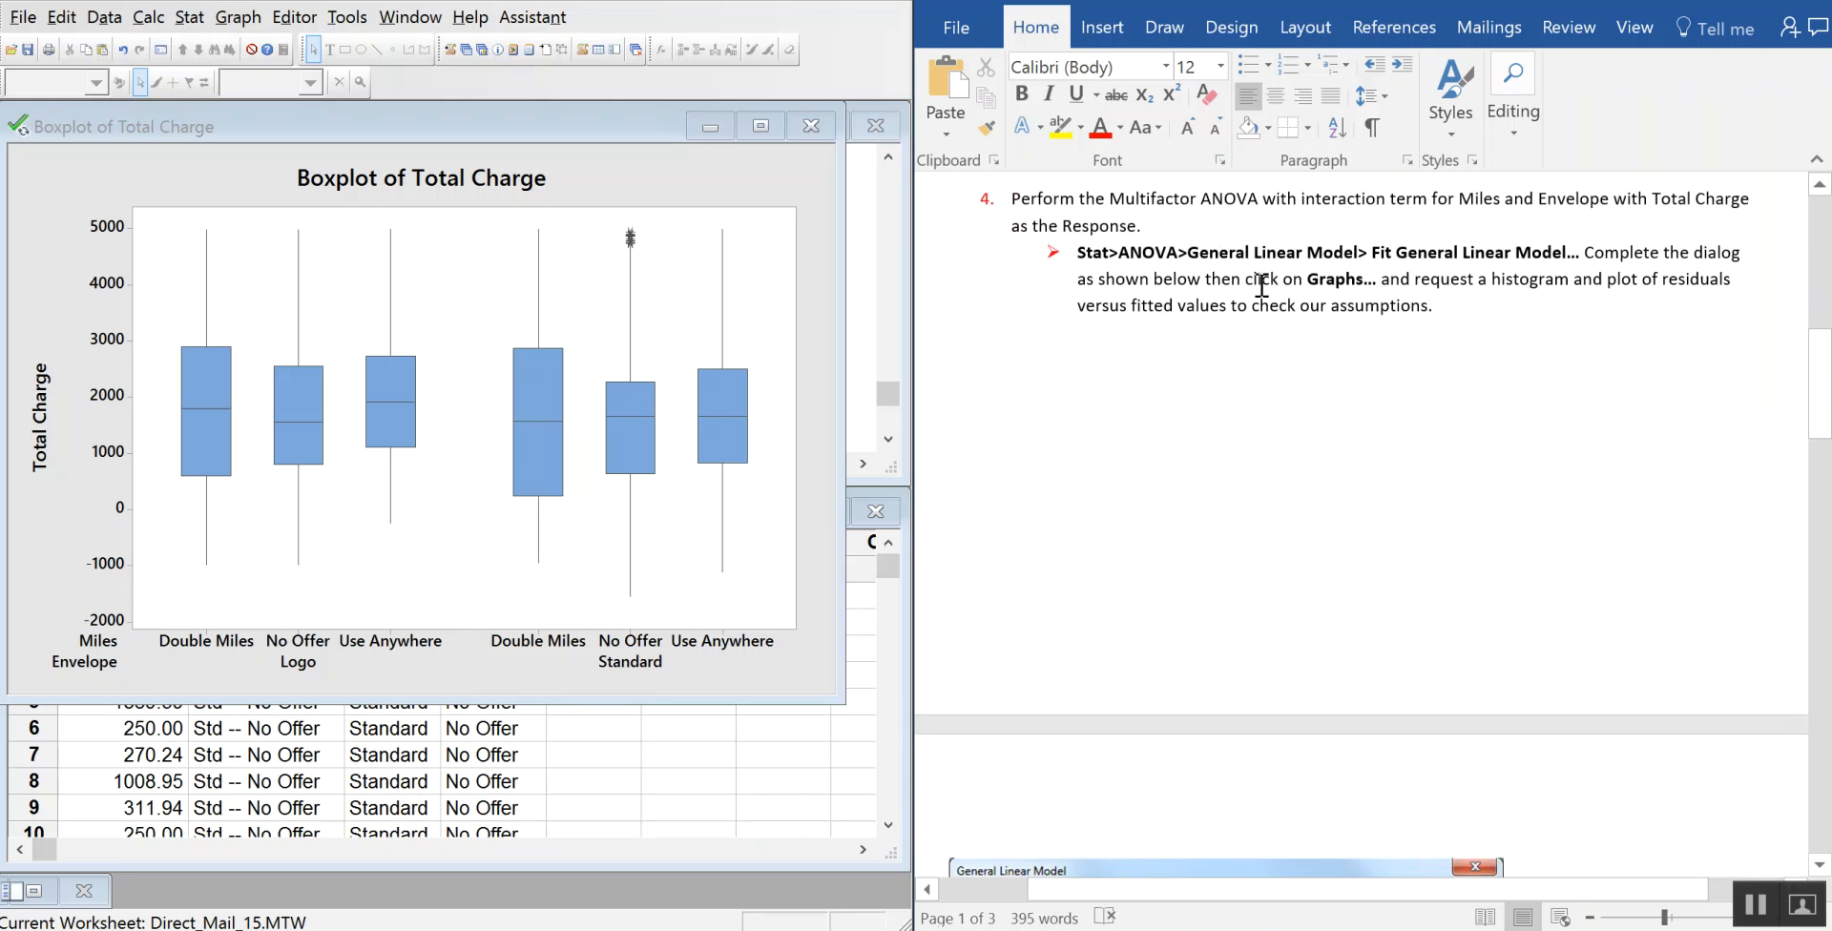
left_click(717, 126)
left_click(189, 17)
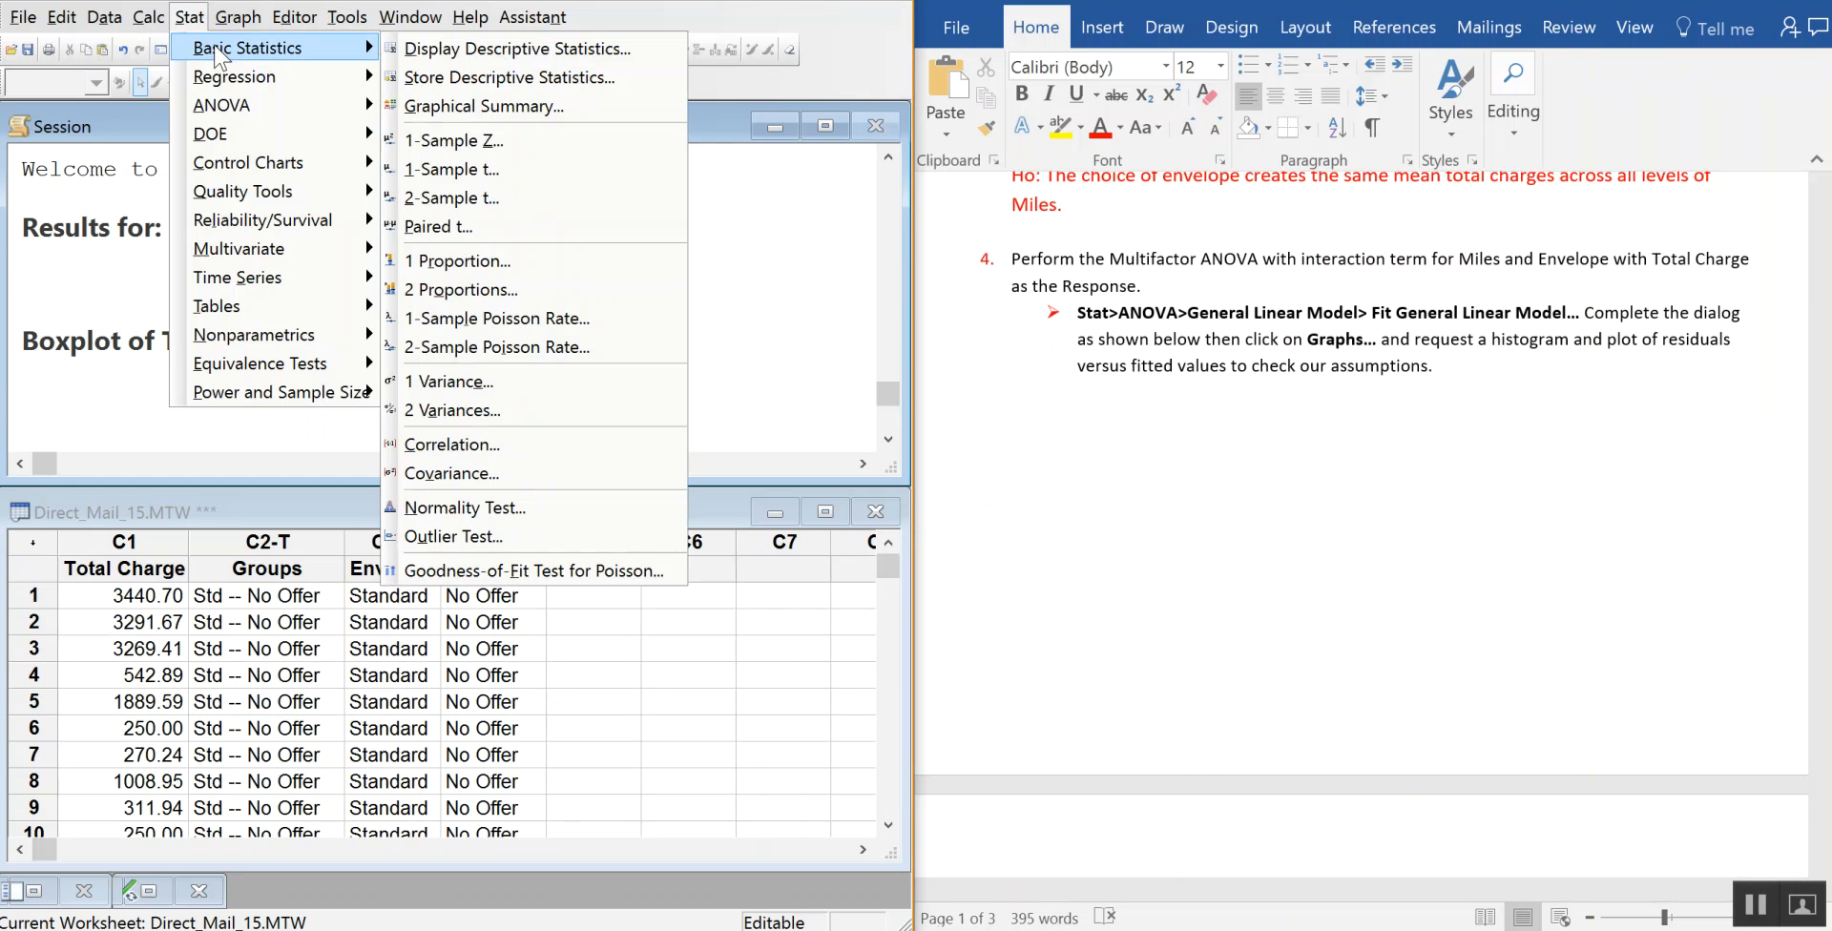
mouse_move(219, 108)
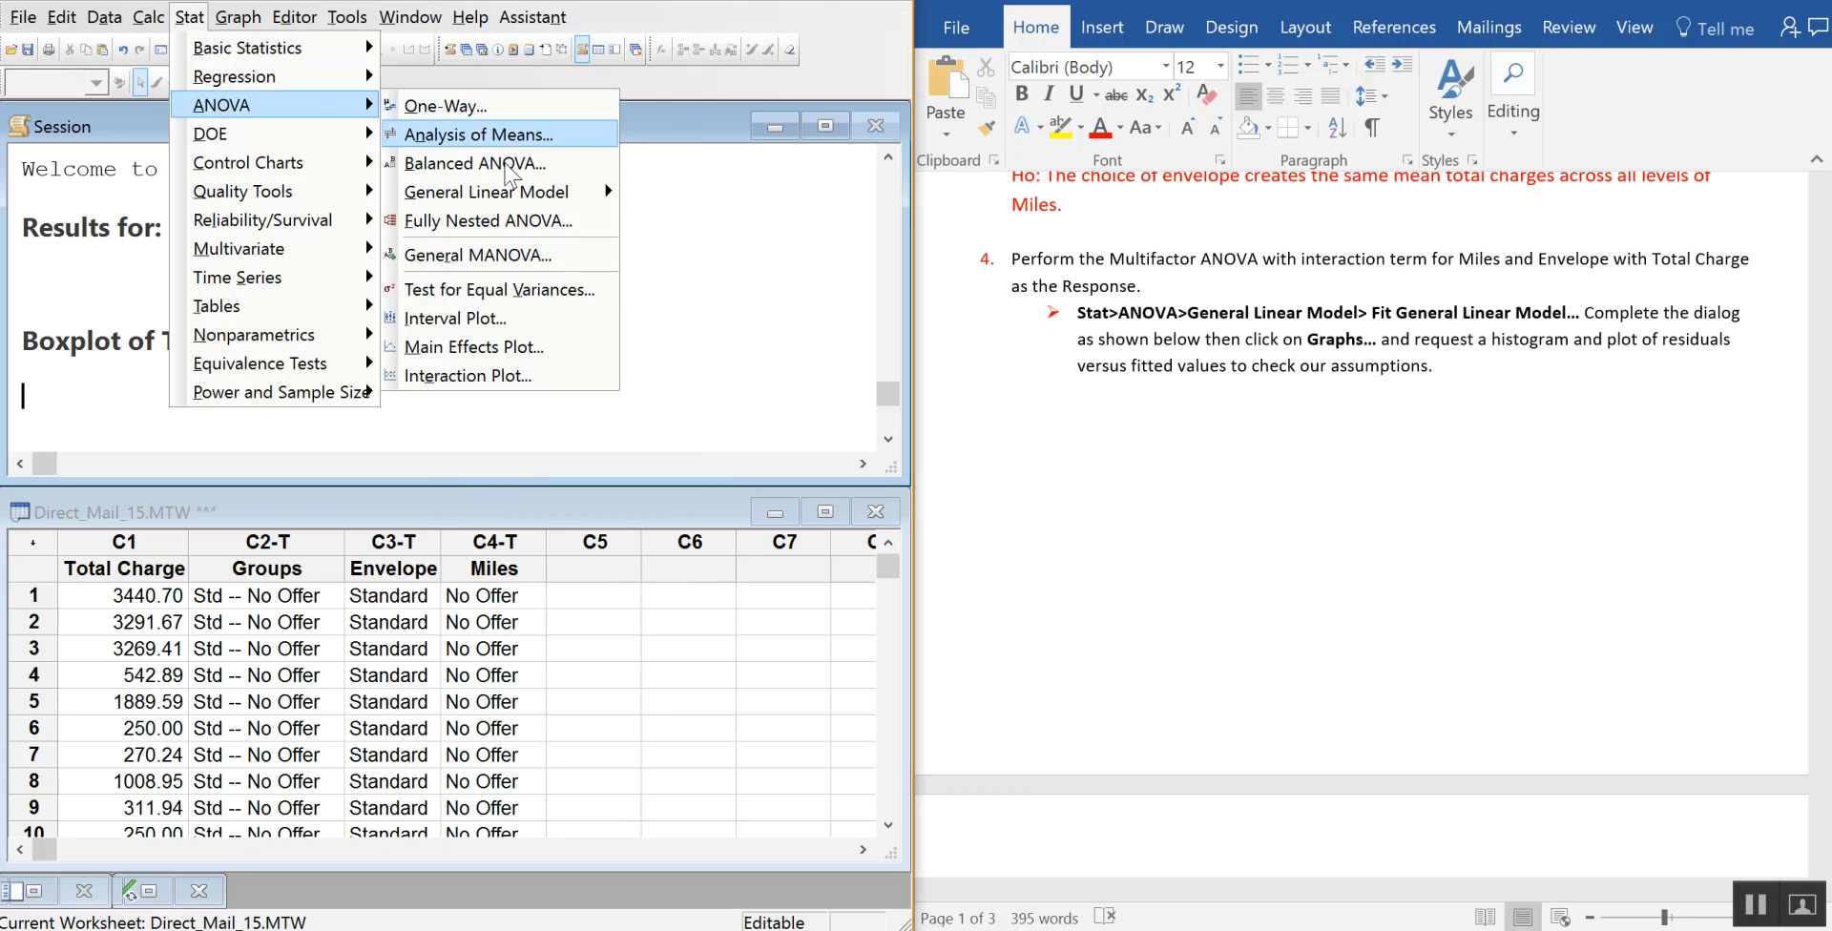
mouse_move(569, 193)
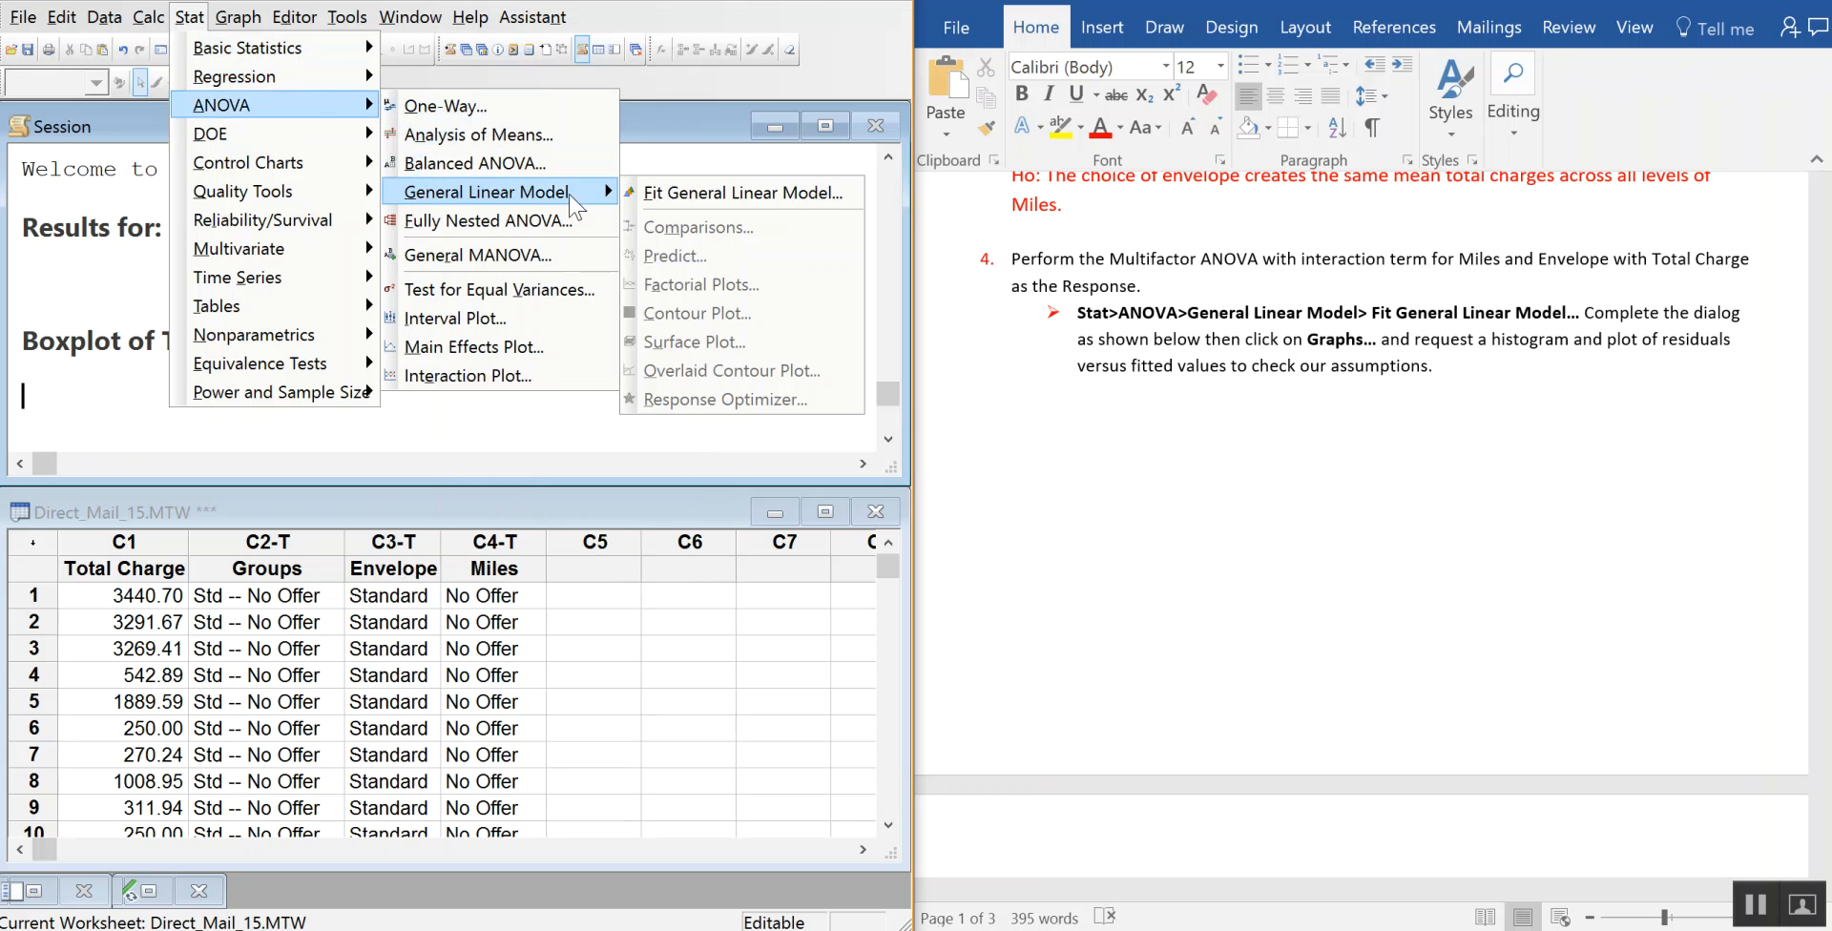
left_click(735, 194)
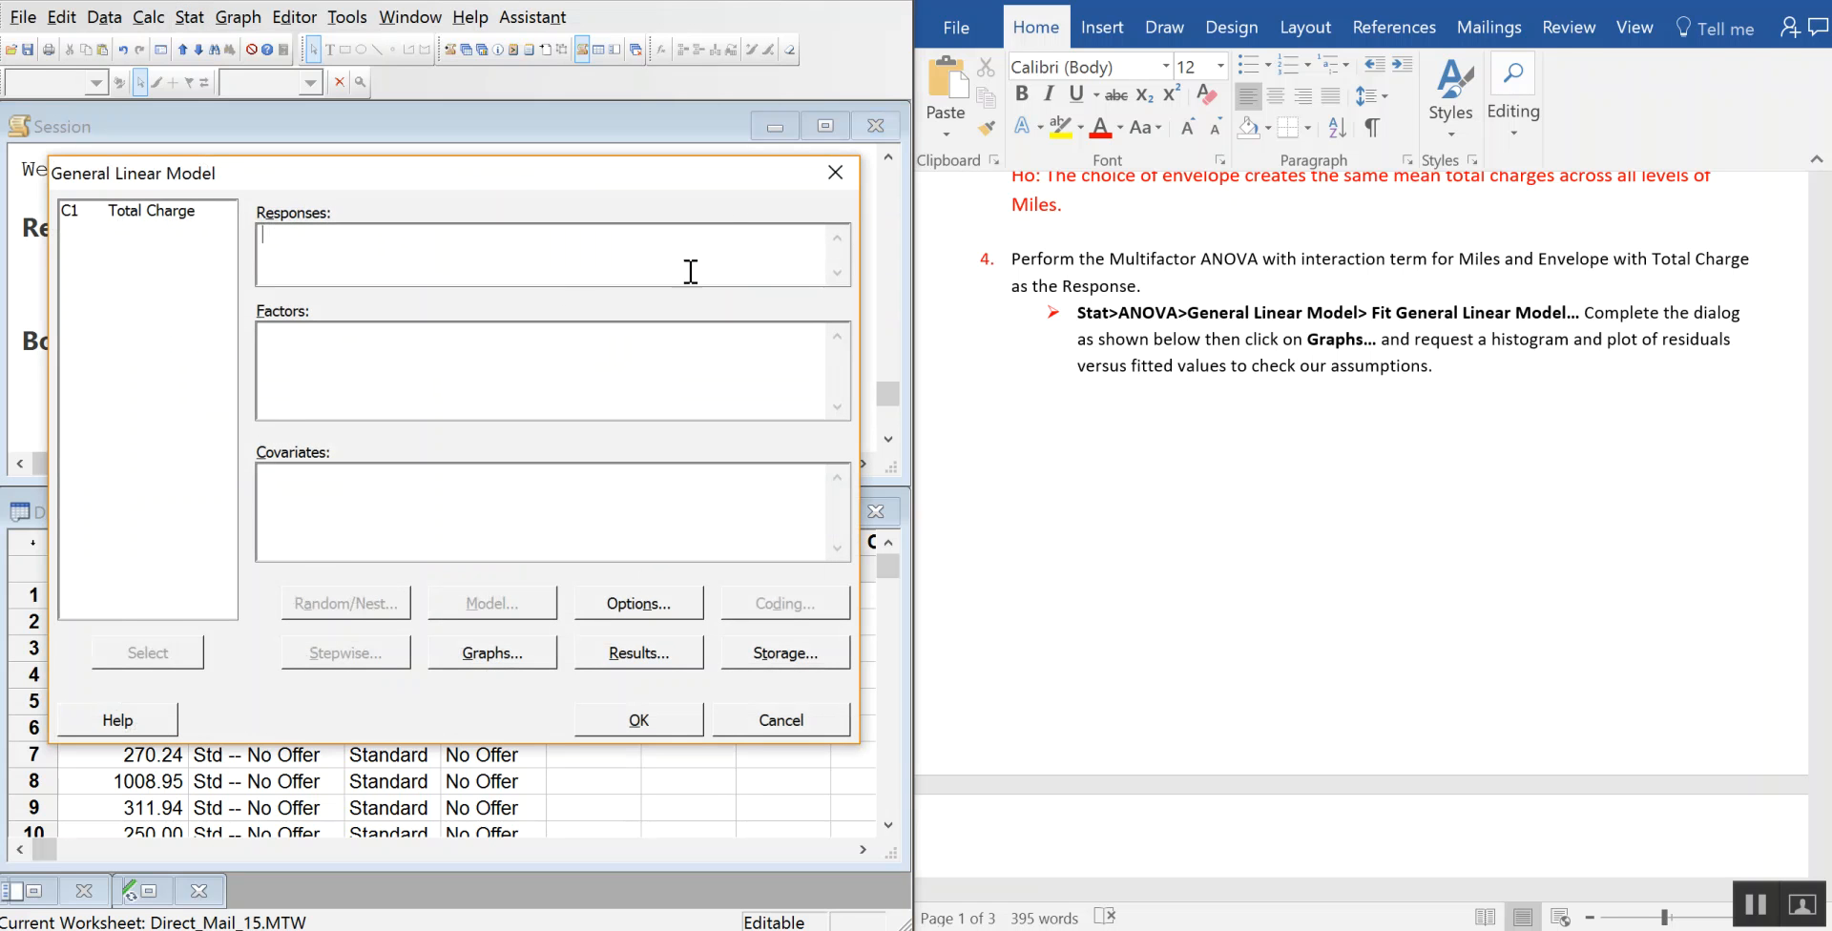
double_click(197, 211)
left_click(350, 344)
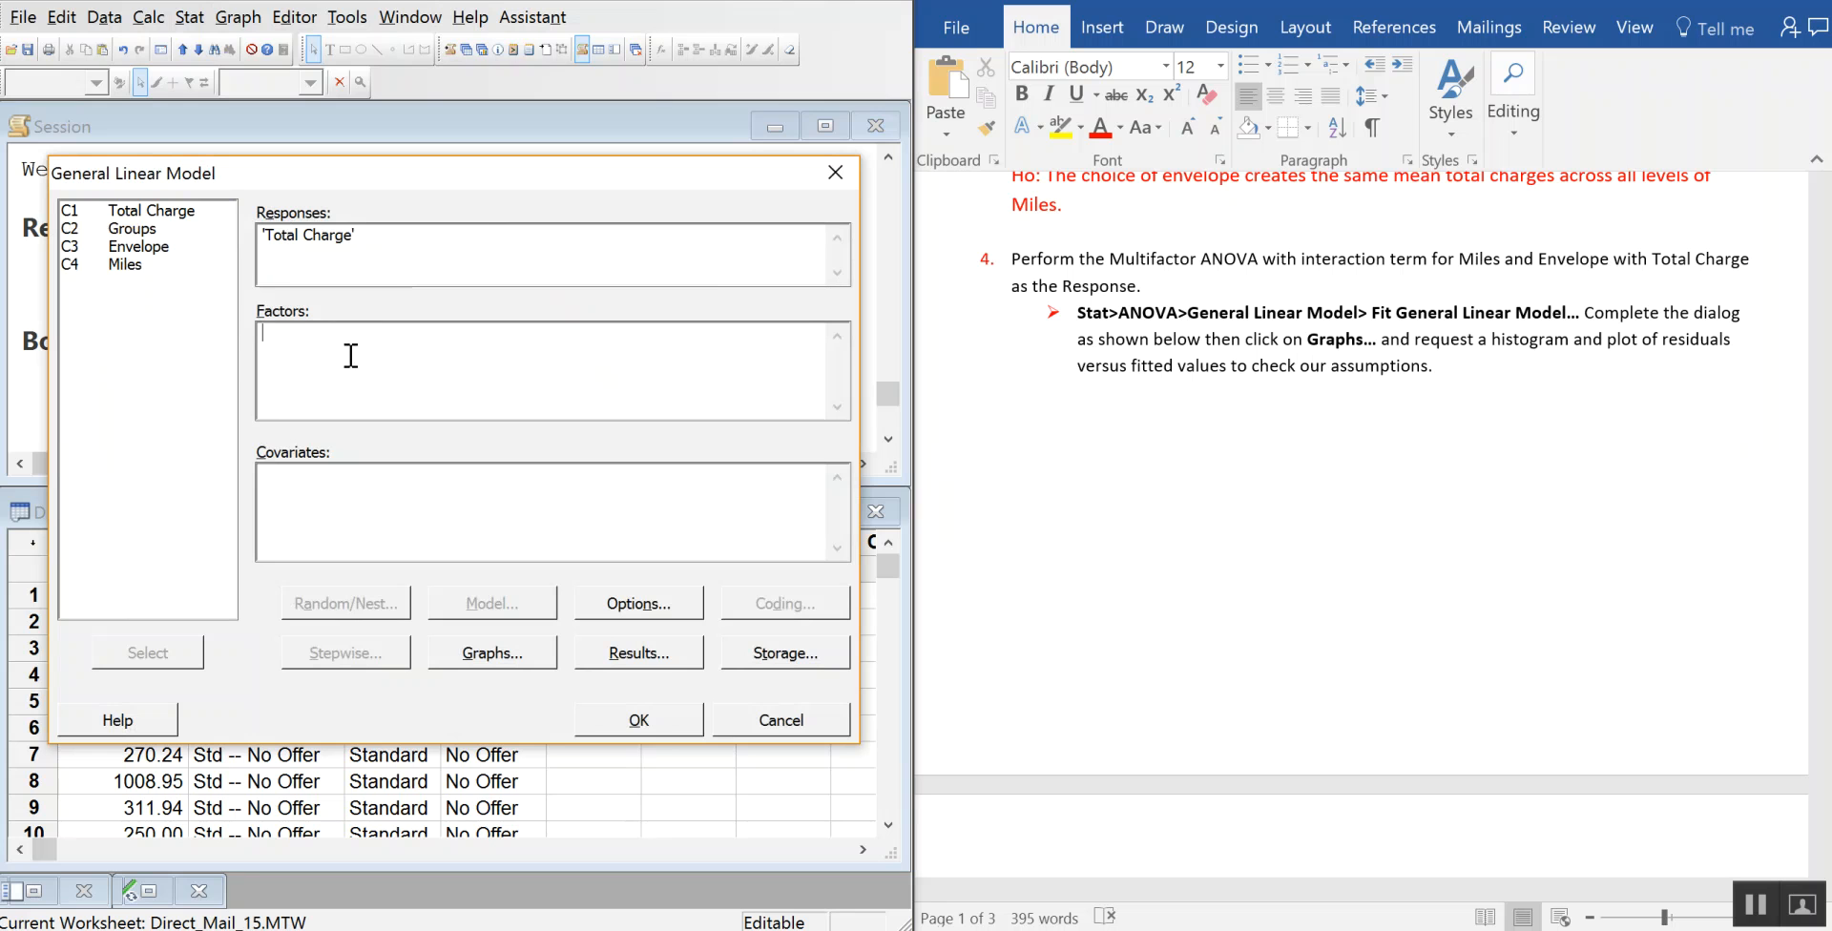
double_click(153, 246)
double_click(143, 264)
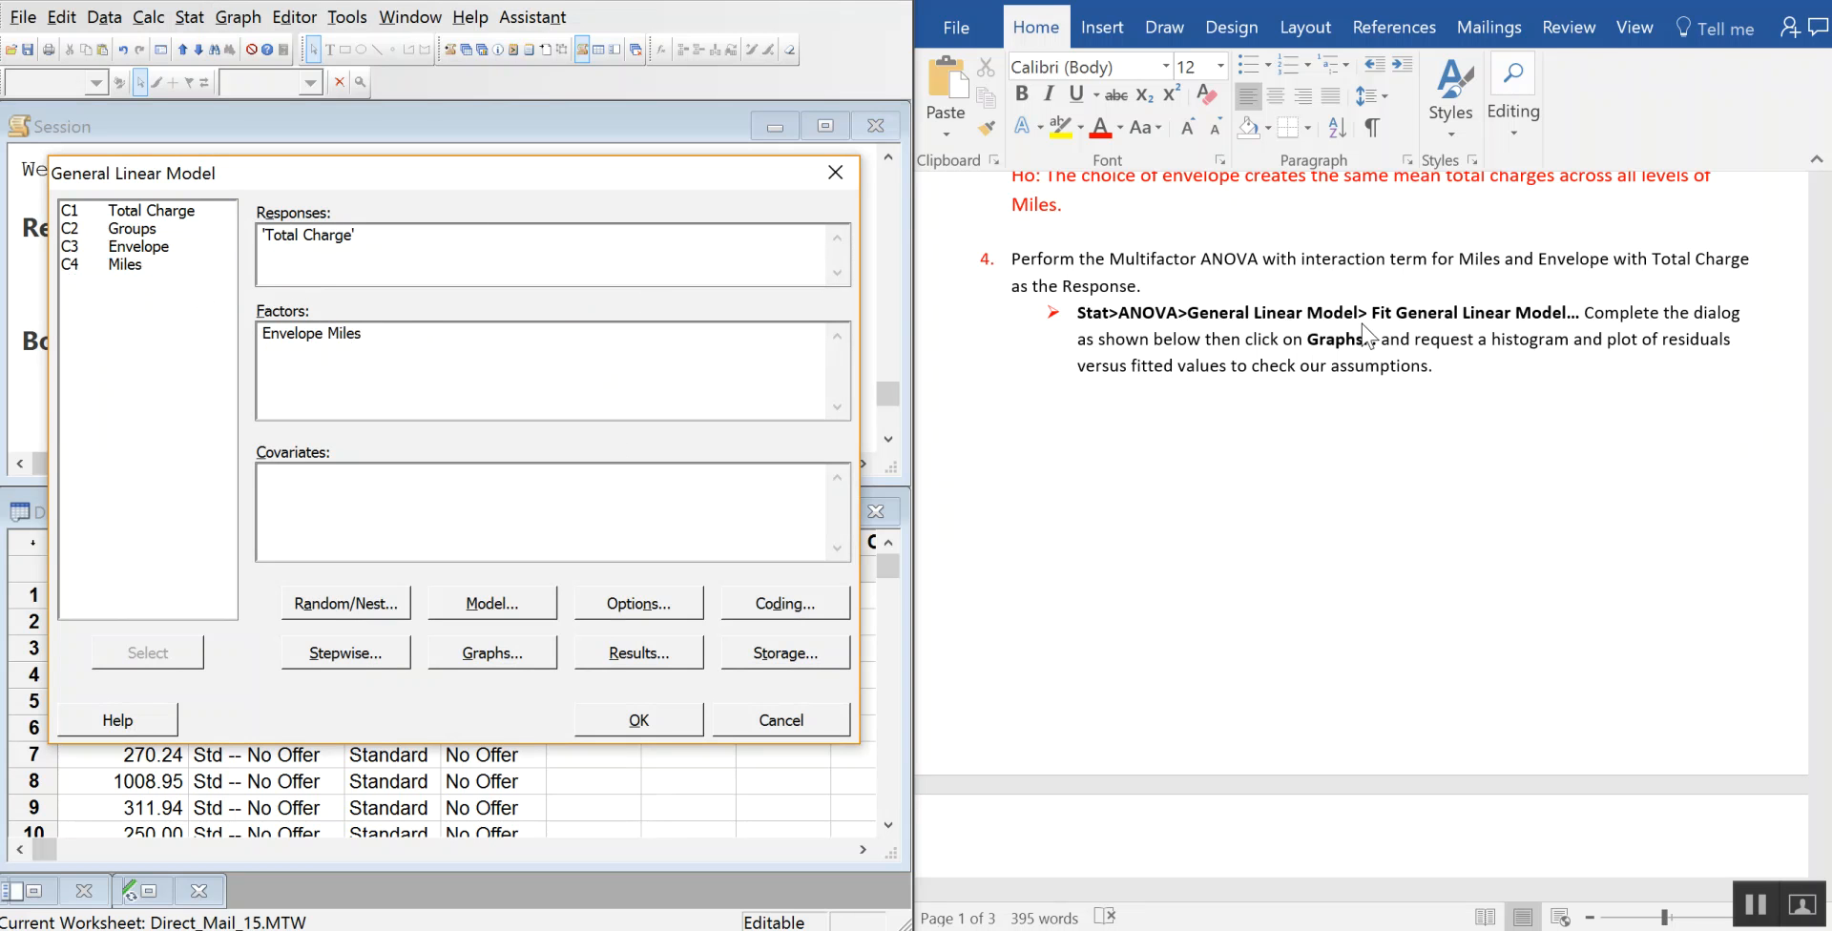
- Request a histogram and a normal probability plot of the standardized residuals for the general linear model
left_click(1333, 372)
scroll(1325, 330, "up", 5)
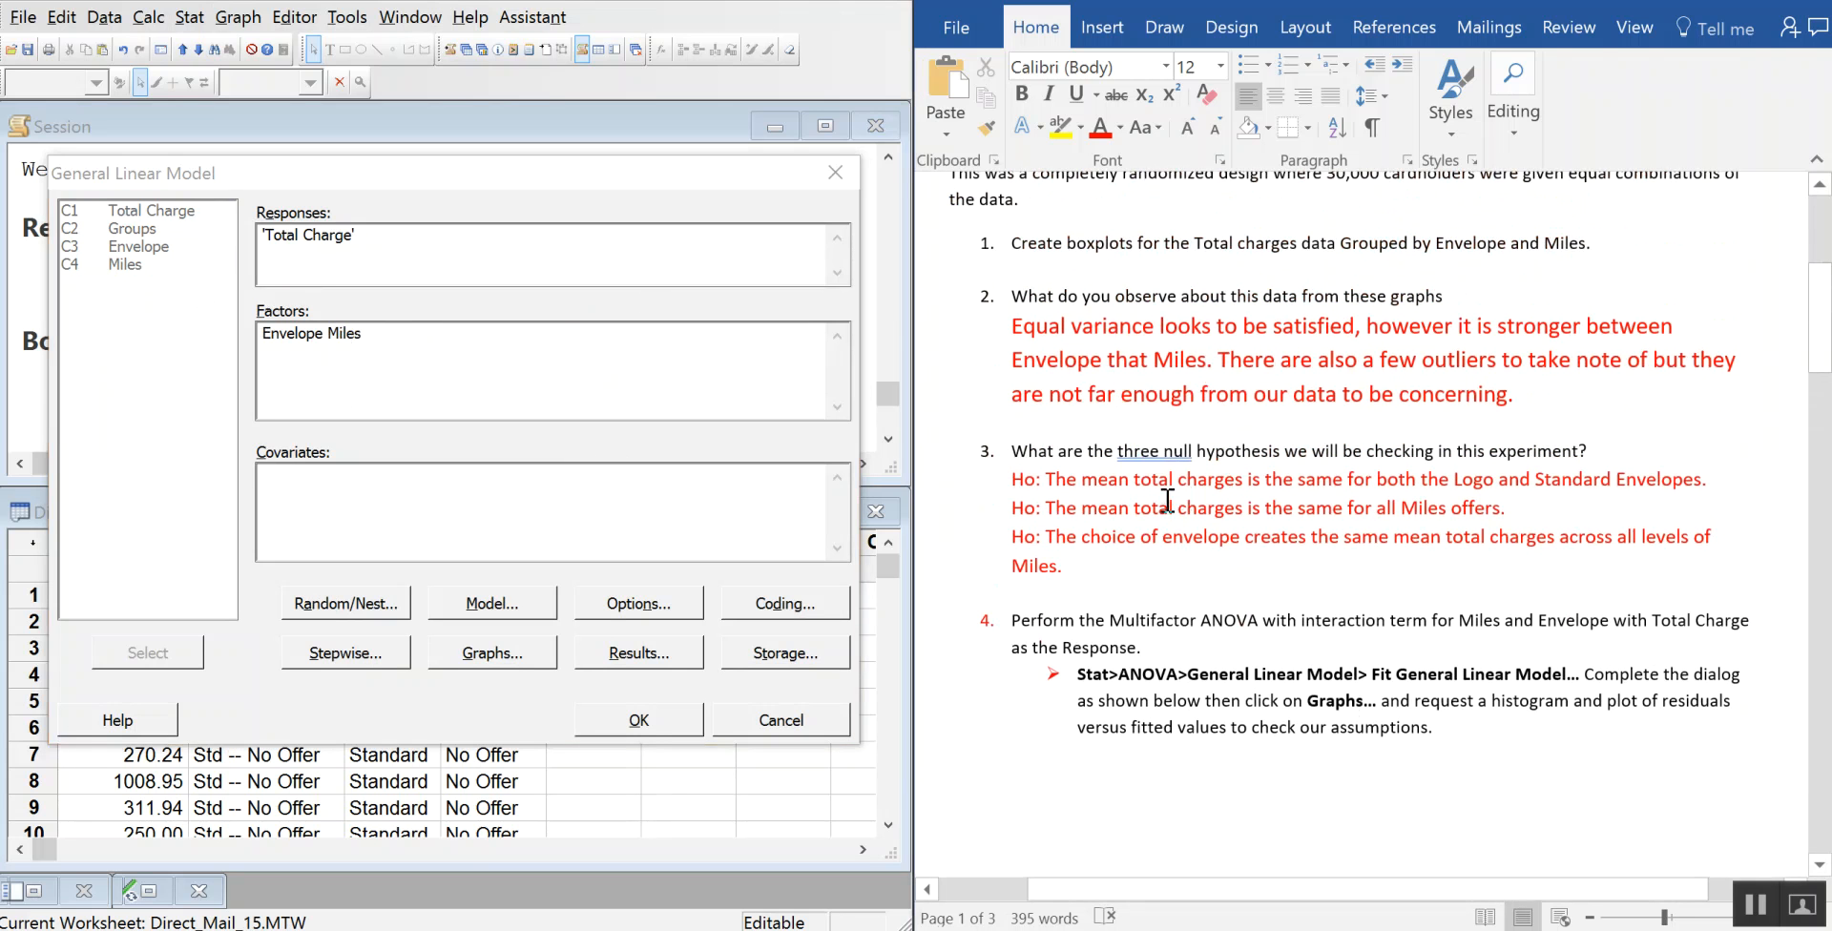
scroll(1117, 473, "down", 3)
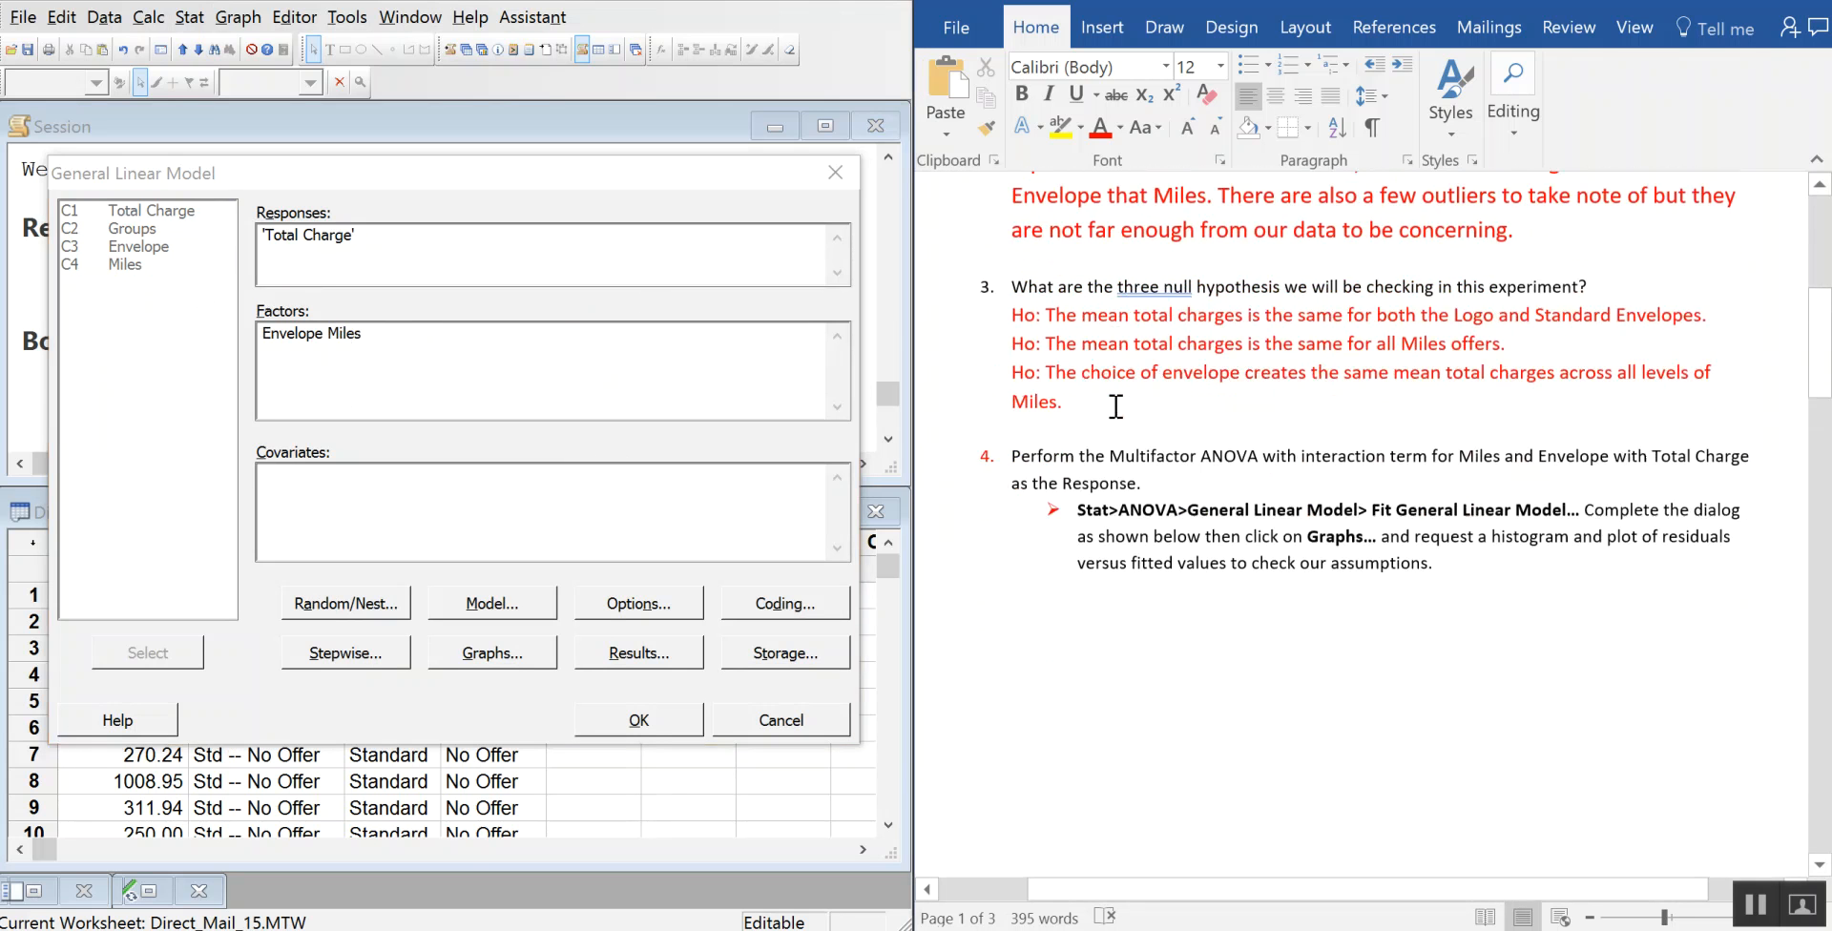
scroll(1043, 467, "down", 4)
scroll(1043, 468, "up", 2)
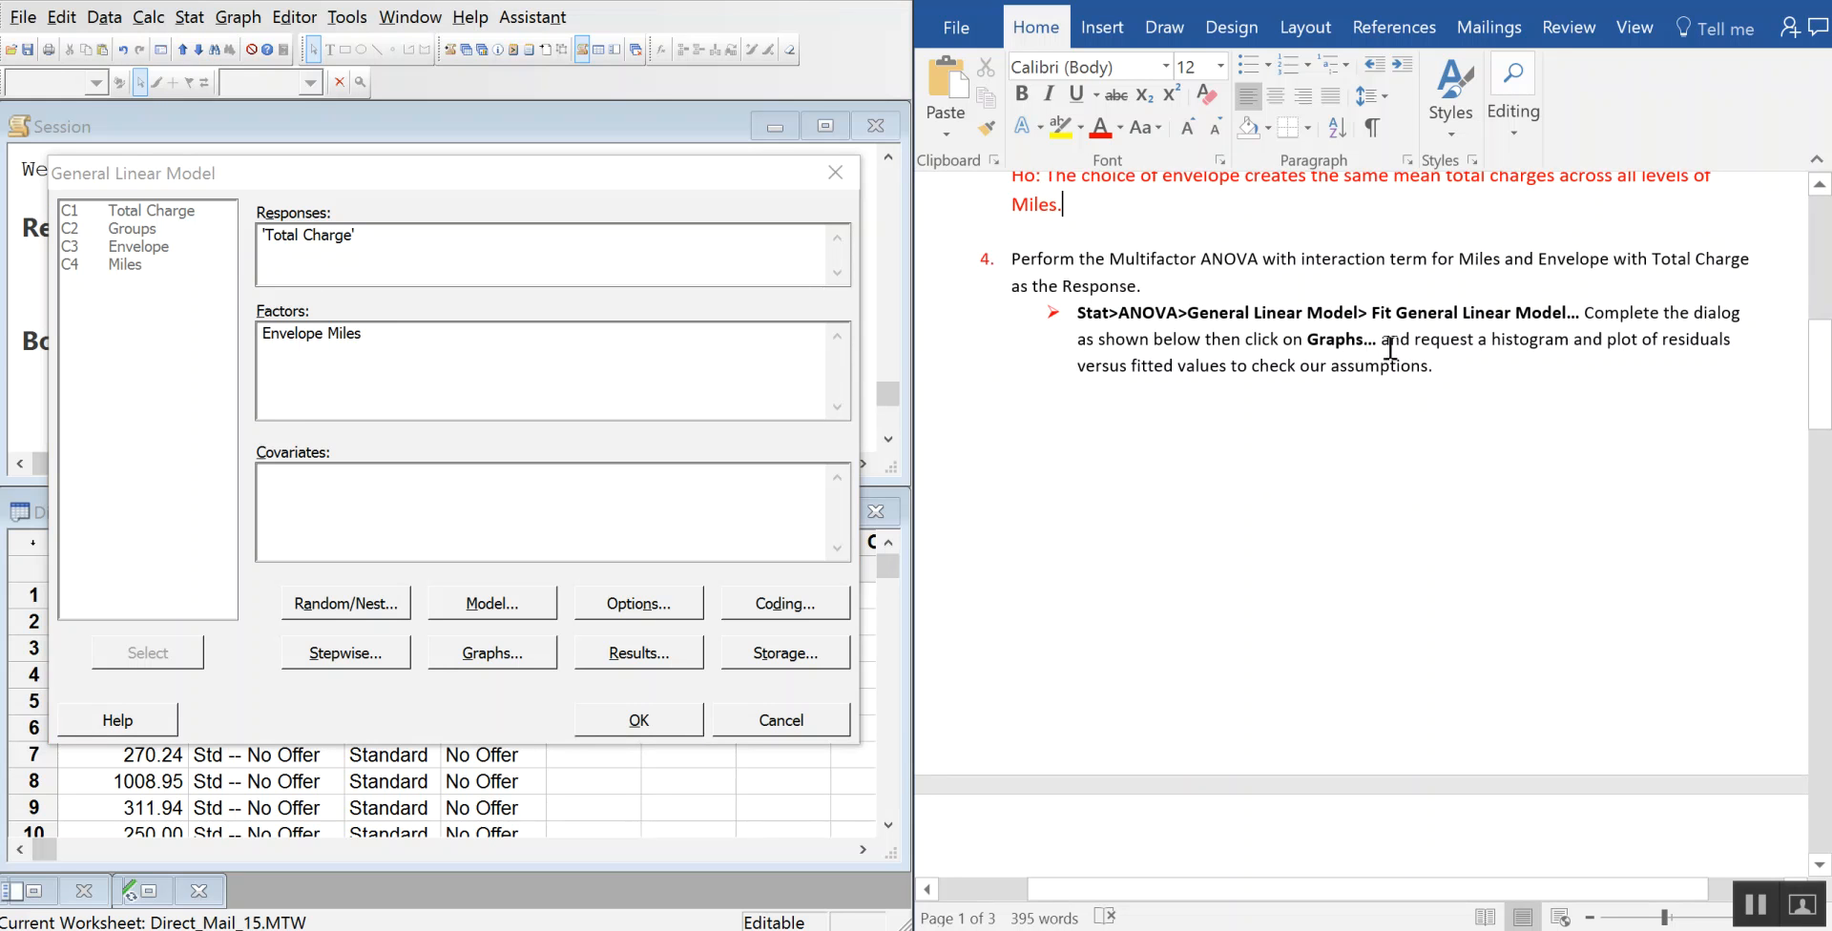
left_click(495, 655)
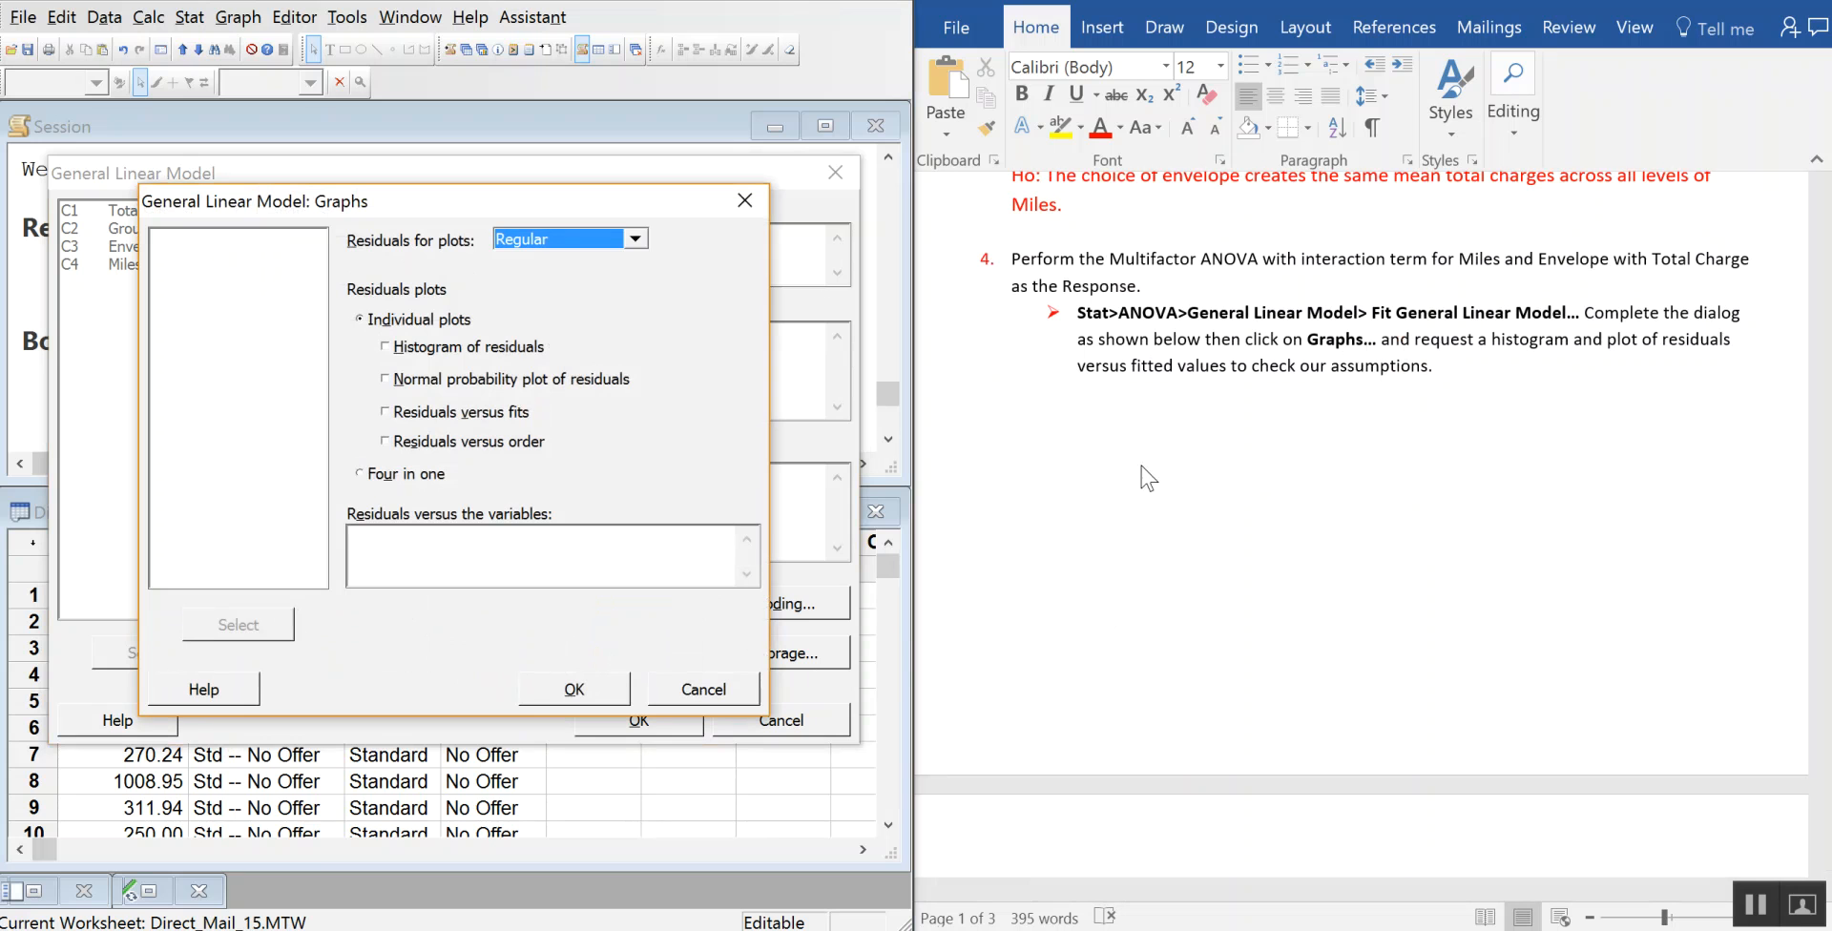
left_click(387, 349)
left_click(386, 380)
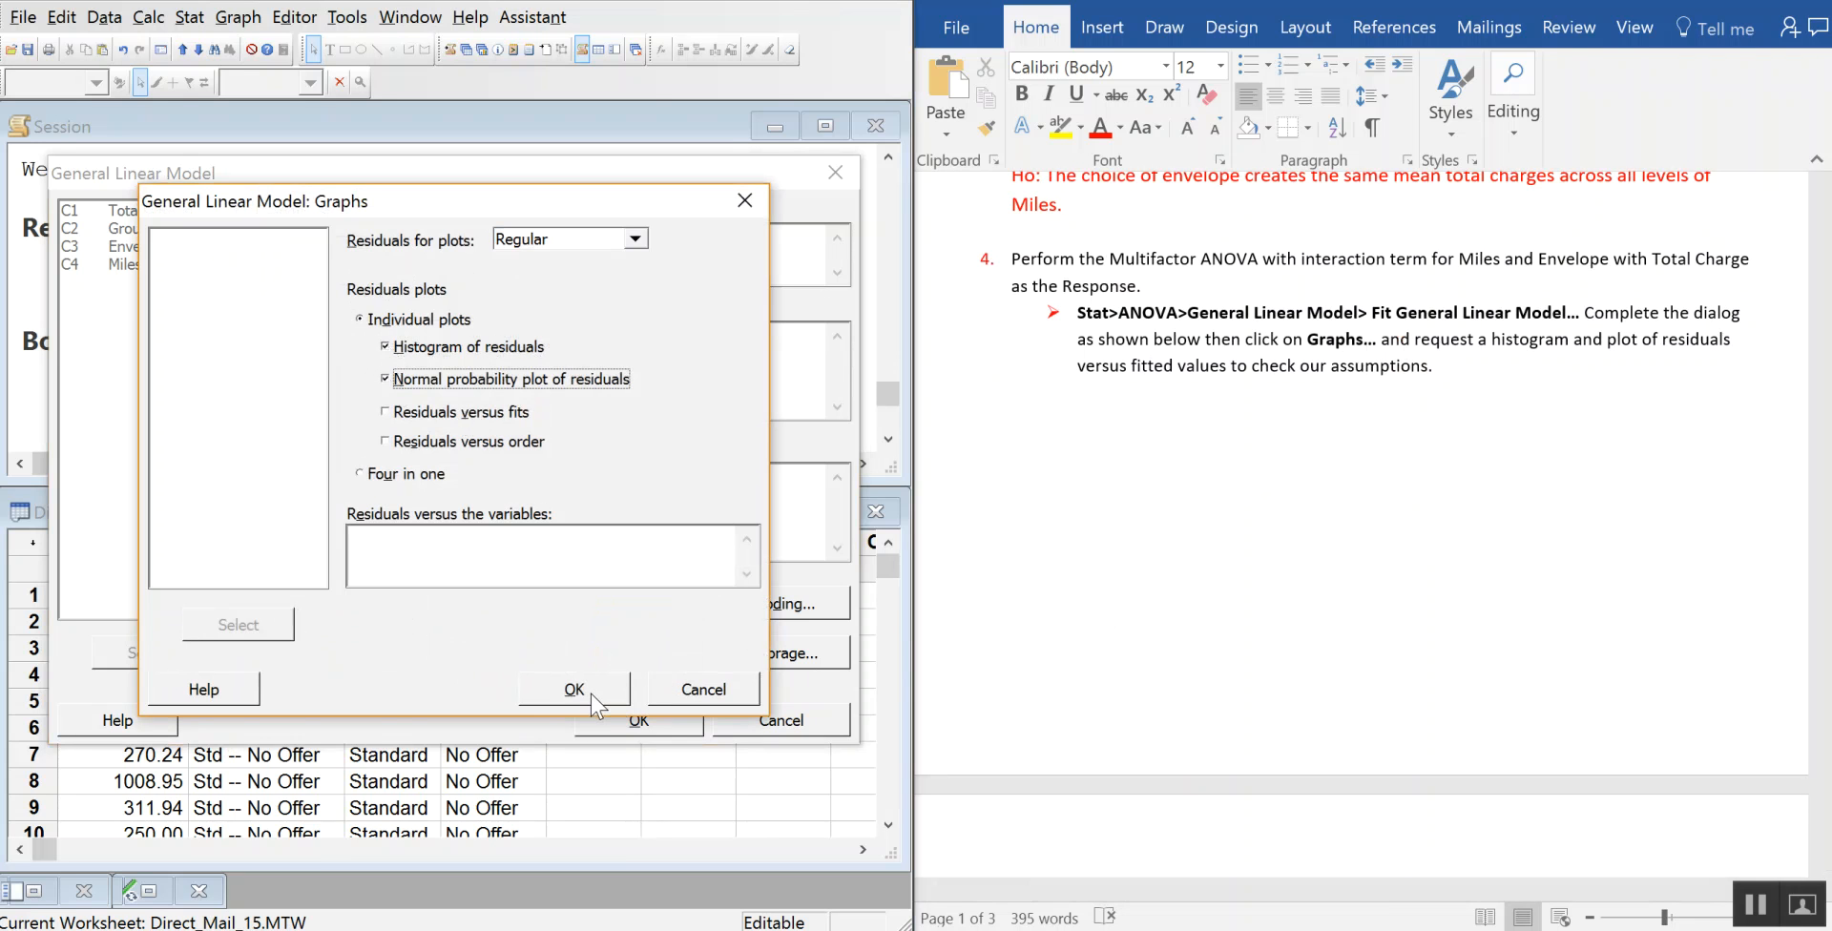
left_click(565, 241)
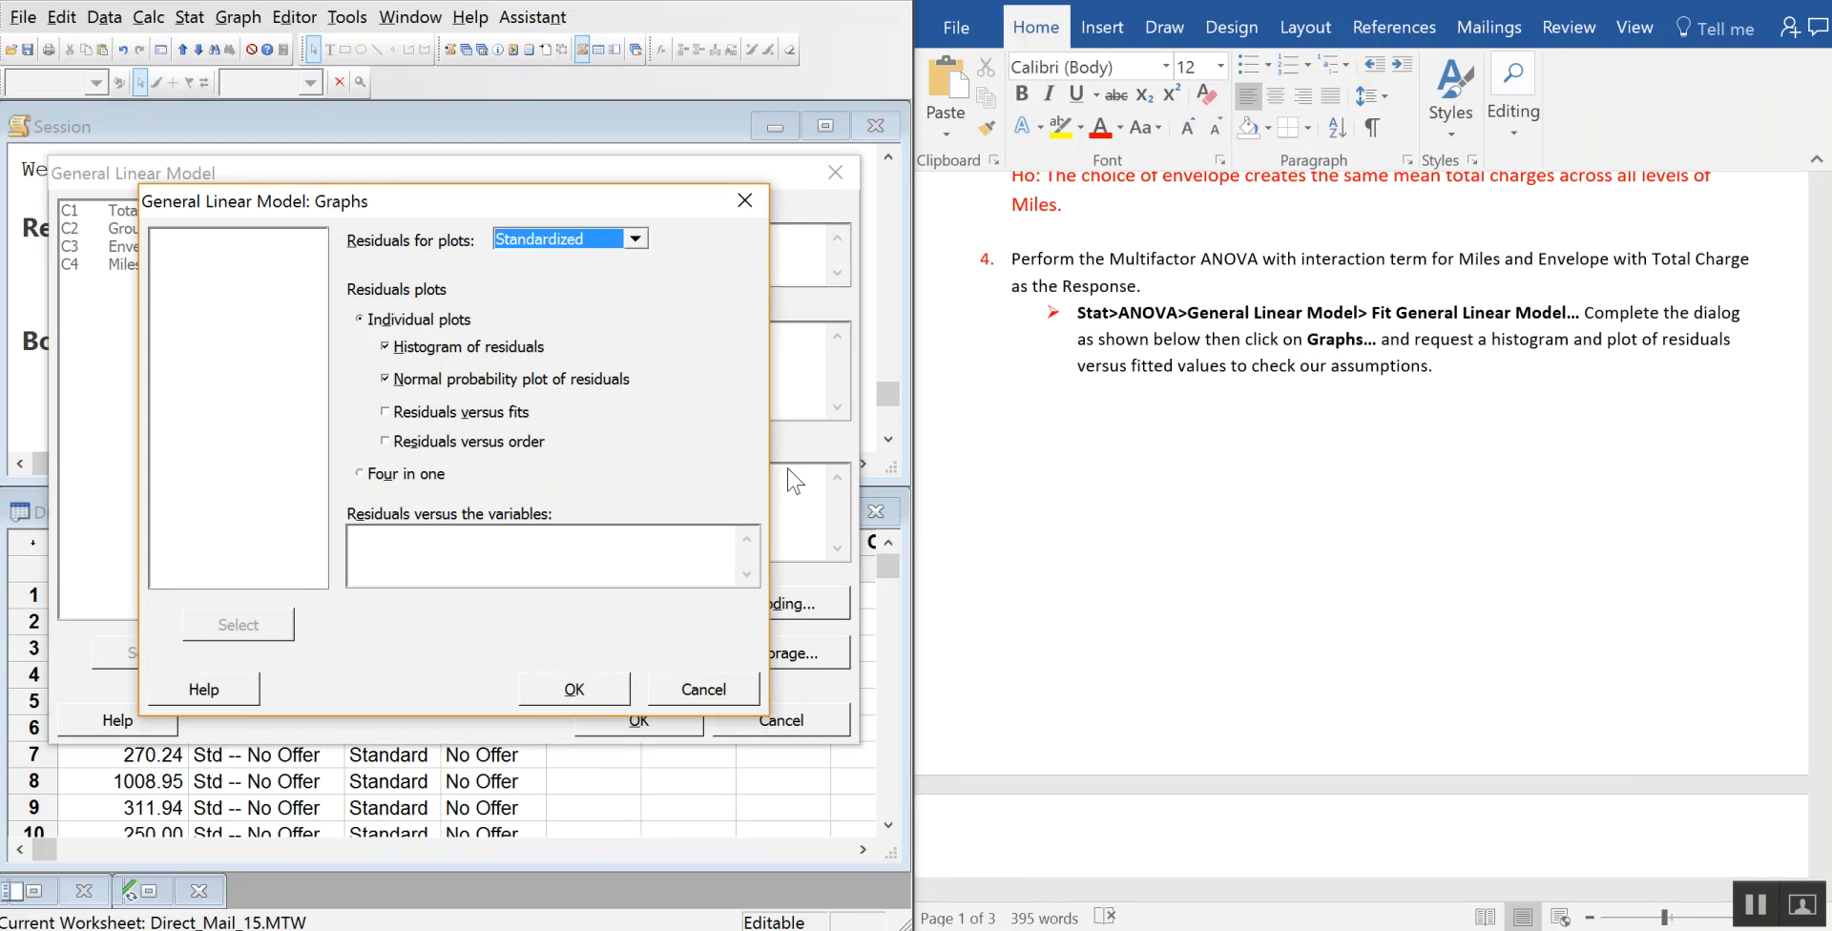
left_click(573, 699)
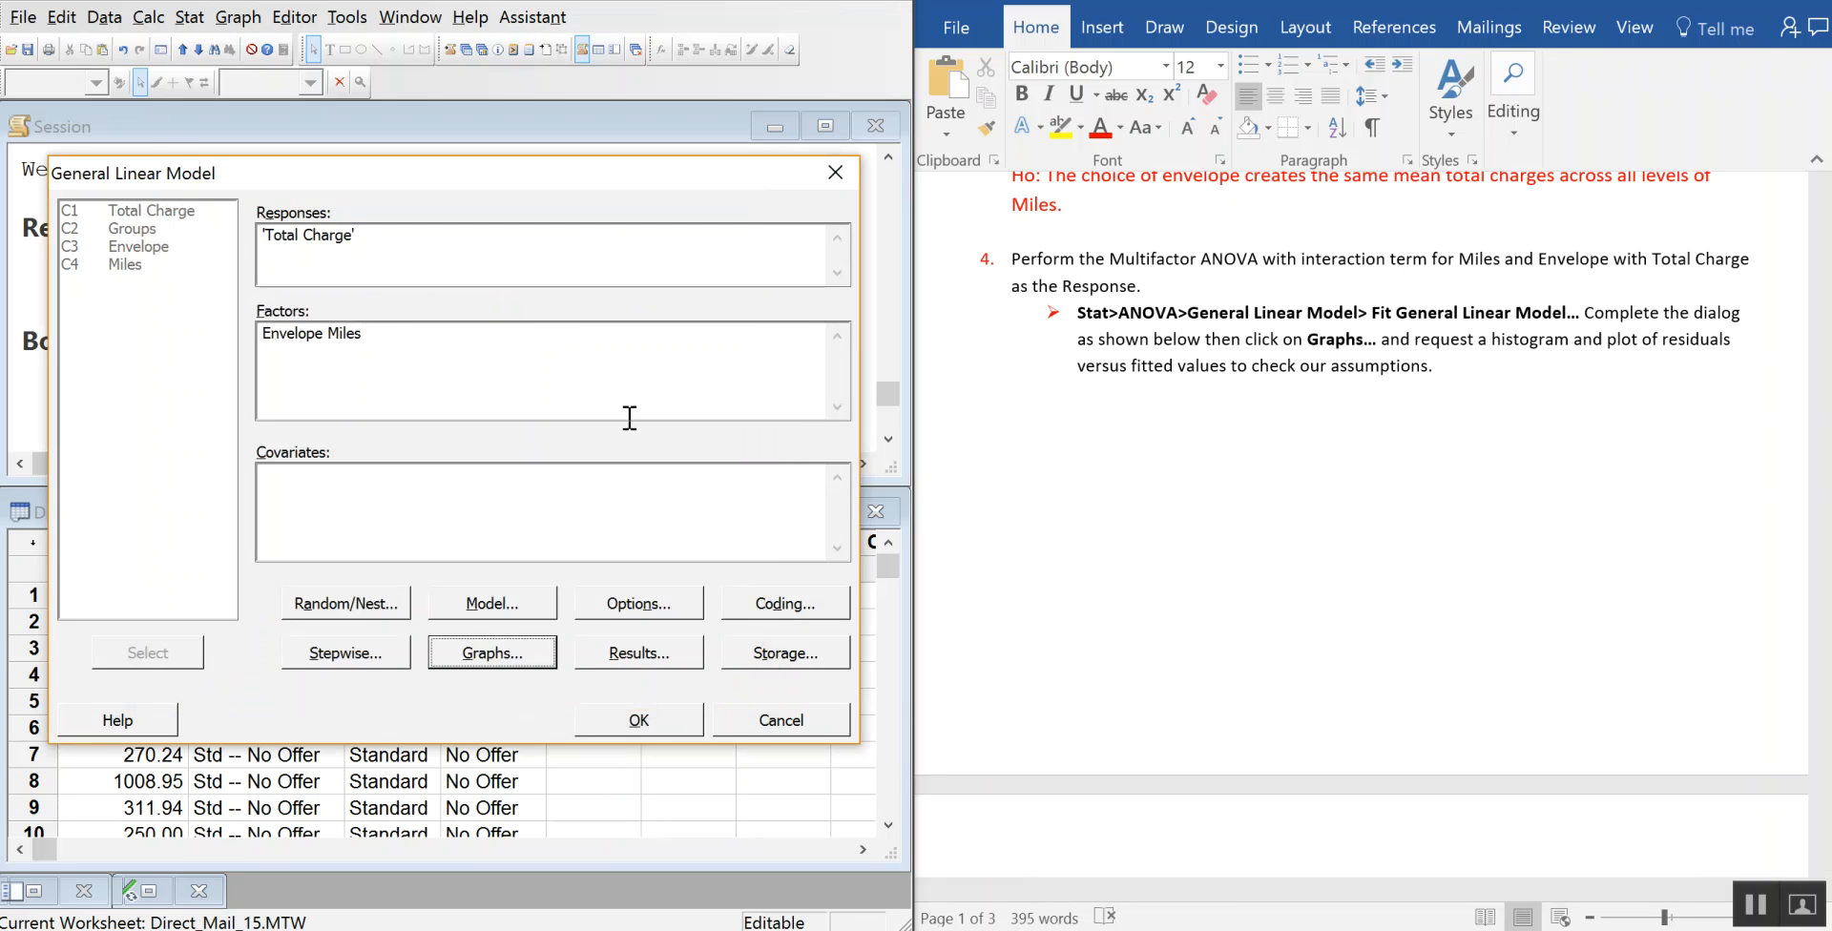
key("XF86AudioLowerVolume")
key("XF86AudioLowerVolume")
key("XF86AudioLowerVolume")
key("XF86AudioLowerVolume")
key("XF86AudioLowerVolume")
key("XF86AudioLowerVolume")
key("XF86AudioLowerVolume")
key("XF86AudioLowerVolume")
key("XF86AudioLowerVolume")
key("XF86AudioLowerVolume")
key("XF86AudioLowerVolume")
key("XF86AudioLowerVolume")
key("XF86AudioLowerVolume")
key("XF86AudioLowerVolume")
key("XF86AudioLowerVolume")
key("XF86AudioLowerVolume")
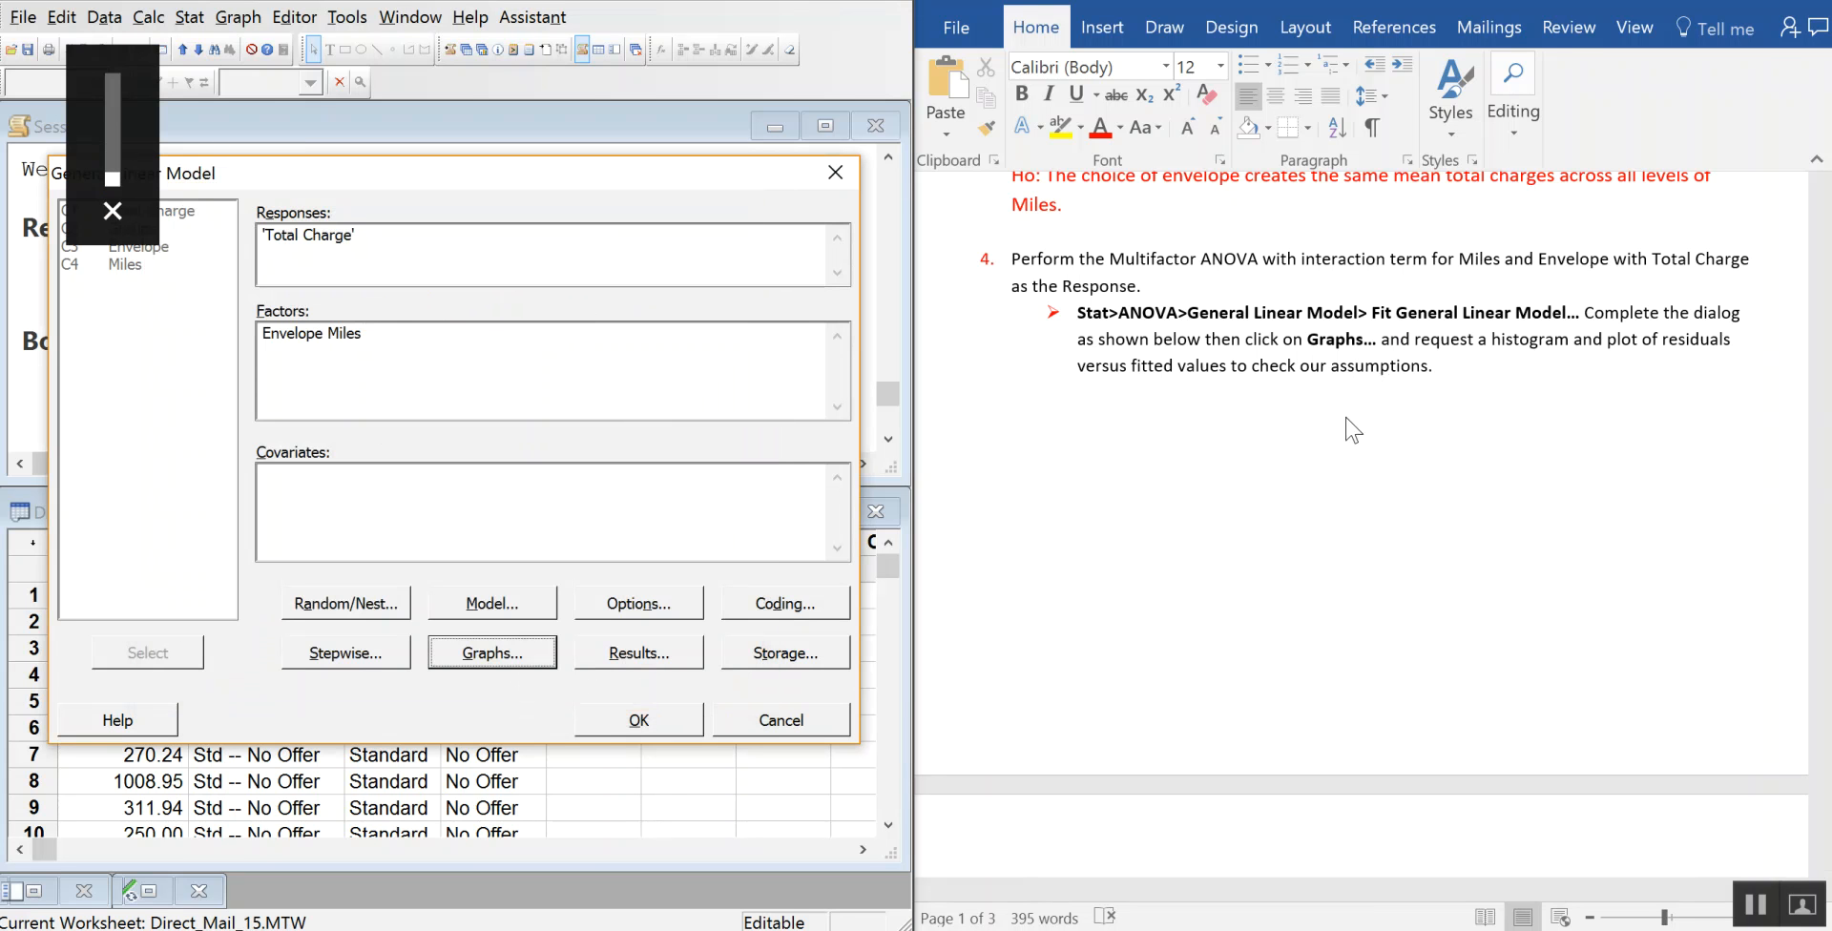
key("XF86AudioRaiseVolume")
key("XF86AudioRaiseVolume")
key("XF86AudioRaiseVolume")
key("XF86AudioRaiseVolume")
key("XF86AudioRaiseVolume")
key("XF86AudioRaiseVolume")
key("XF86AudioRaiseVolume")
key("XF86AudioRaiseVolume")
key("XF86AudioRaiseVolume")
key("XF86AudioRaiseVolume")
key("XF86AudioRaiseVolume")
key("XF86AudioRaiseVolume")
key("XF86AudioRaiseVolume")
key("XF86AudioRaiseVolume")
key("XF86AudioRaiseVolume")
key("XF86AudioRaiseVolume")
key("XF86AudioRaiseVolume")
key("XF86AudioRaiseVolume")
key("XF86AudioRaiseVolume")
key("XF86AudioRaiseVolume")
key("XF86AudioRaiseVolume")
- Following the worksheet's instructions, add the second-order Envelope*Miles interaction to the model terms and run the general linear model
left_click(1357, 477)
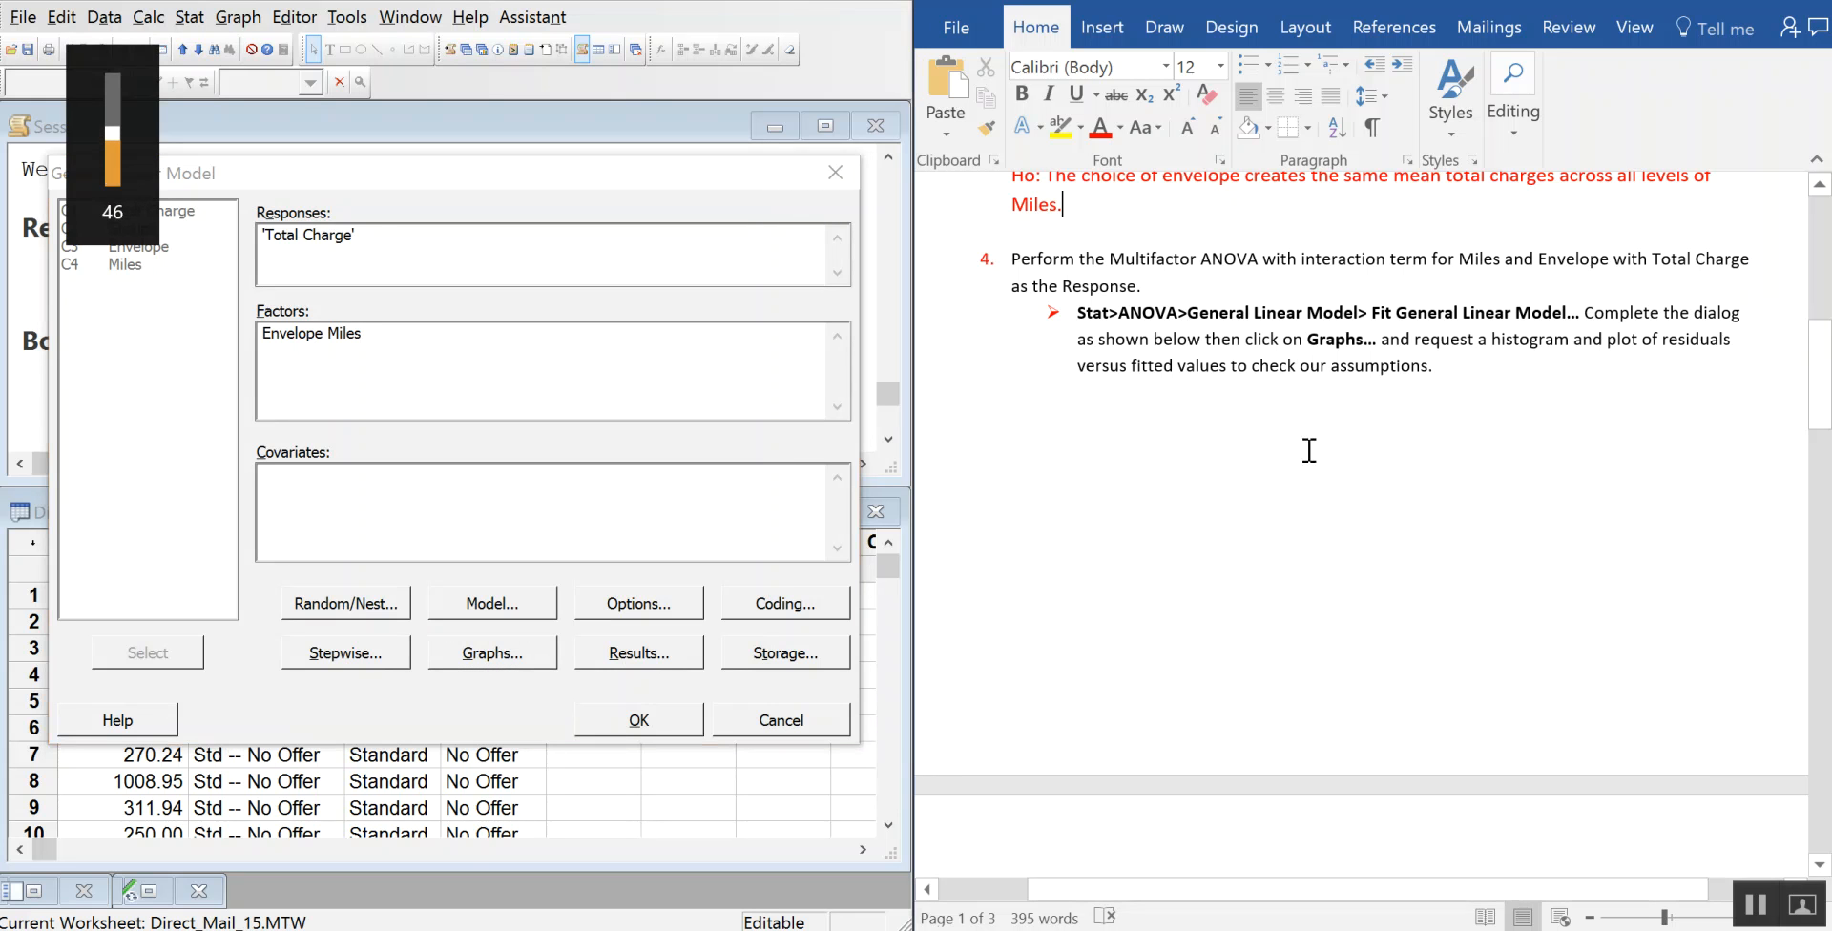
scroll(1332, 429, "down", 5)
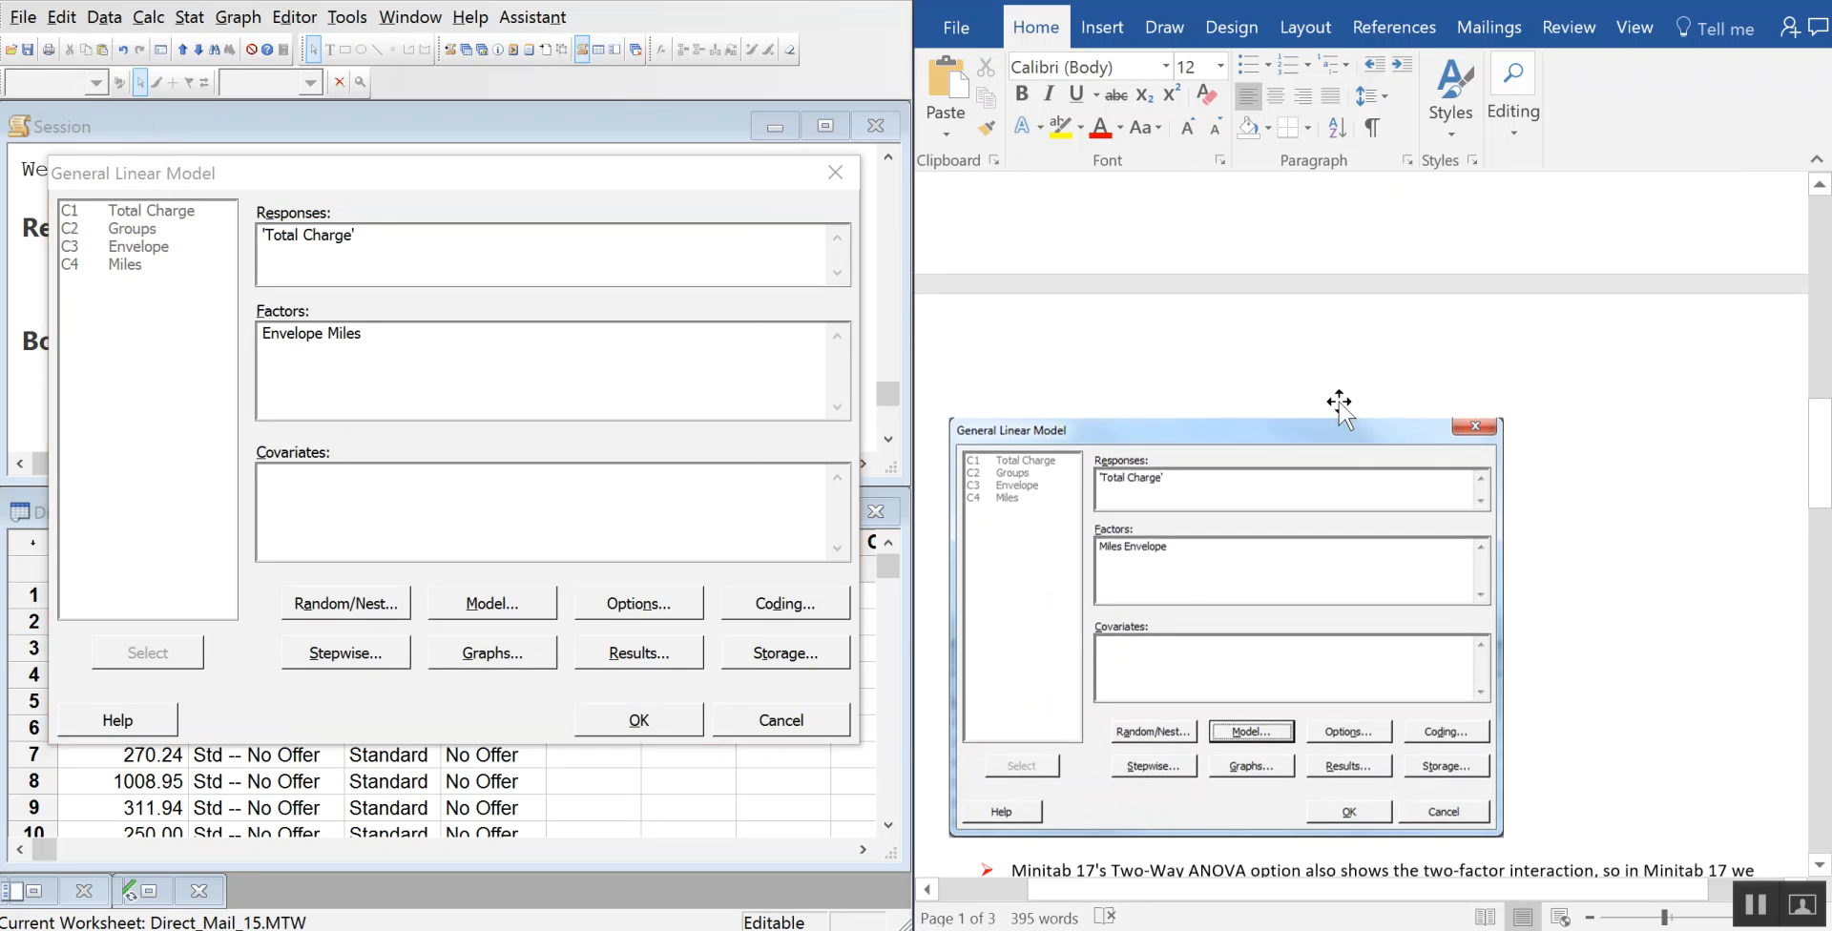
scroll(1339, 401, "down", 7)
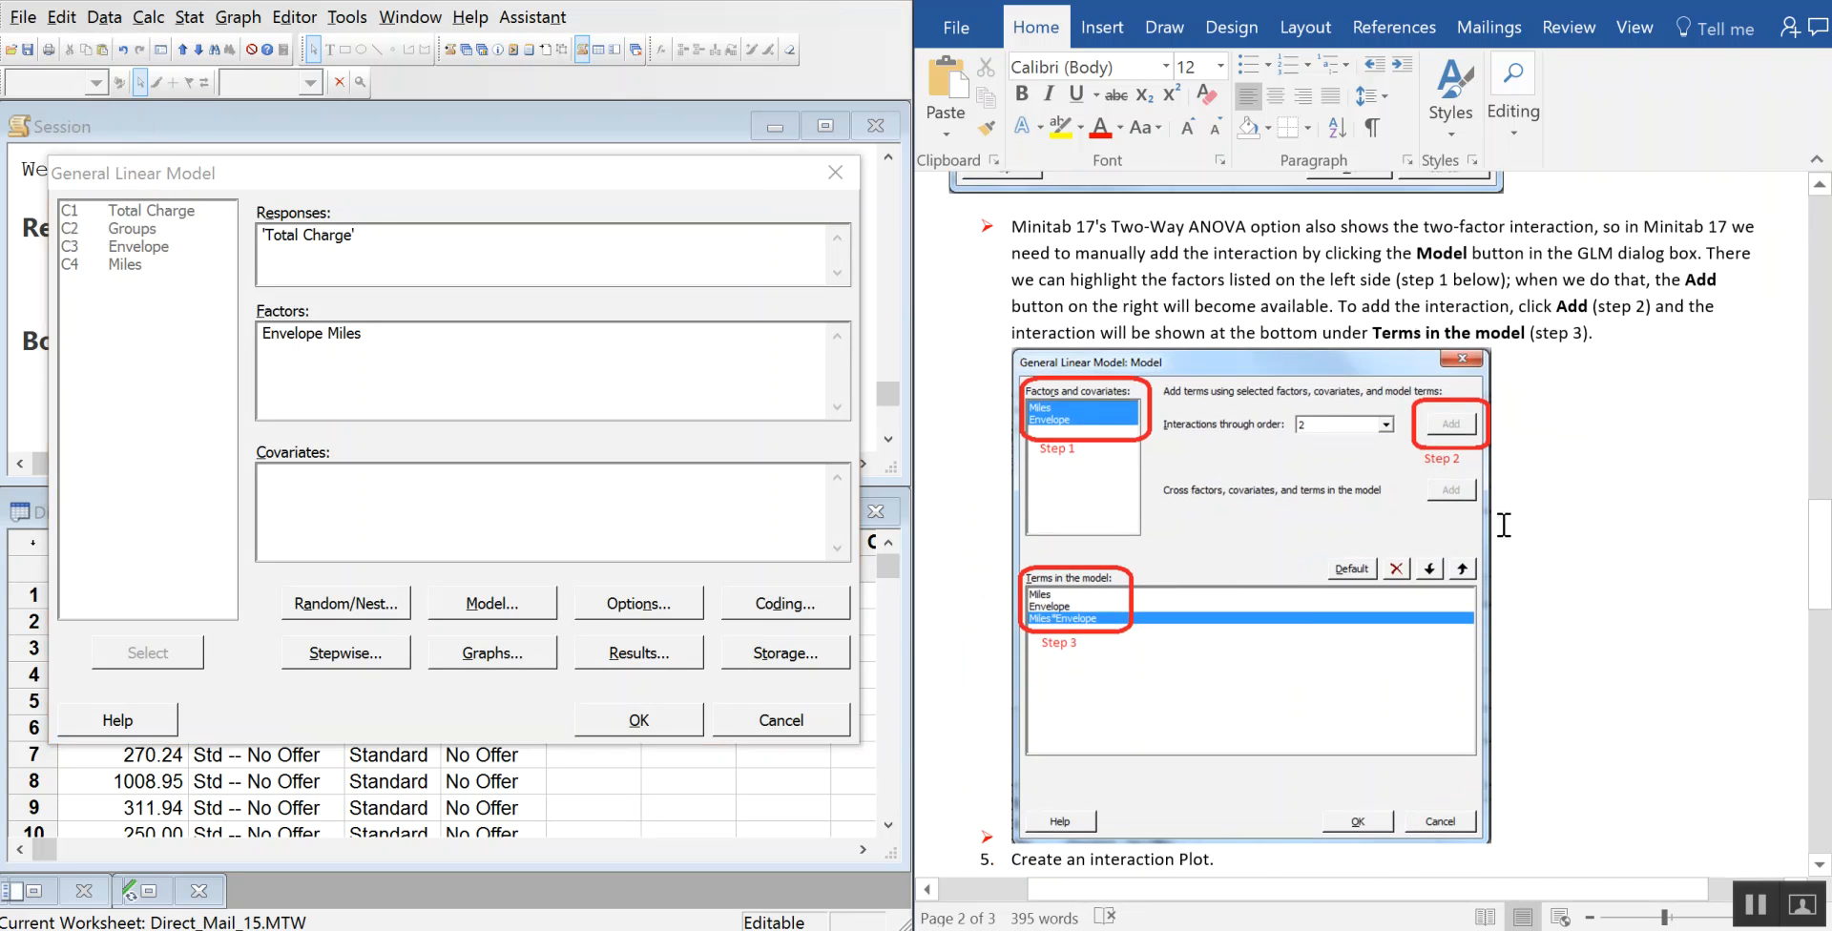
left_click(498, 613)
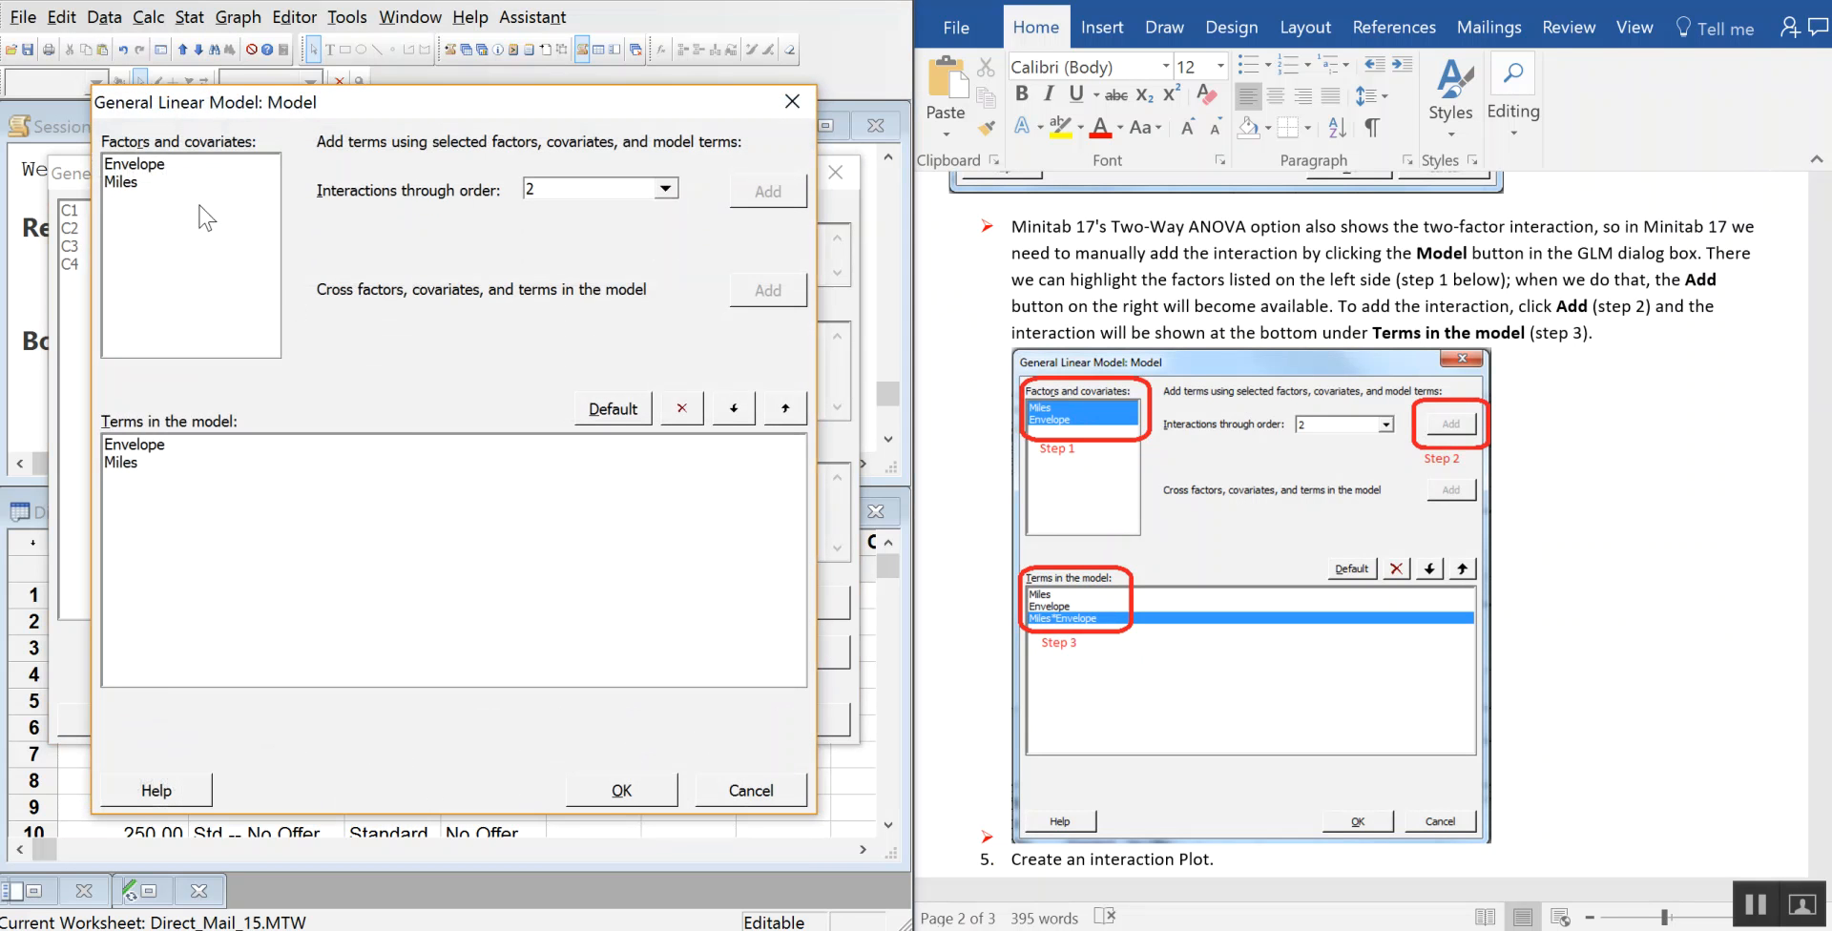
left_click_drag(182, 164, 184, 183)
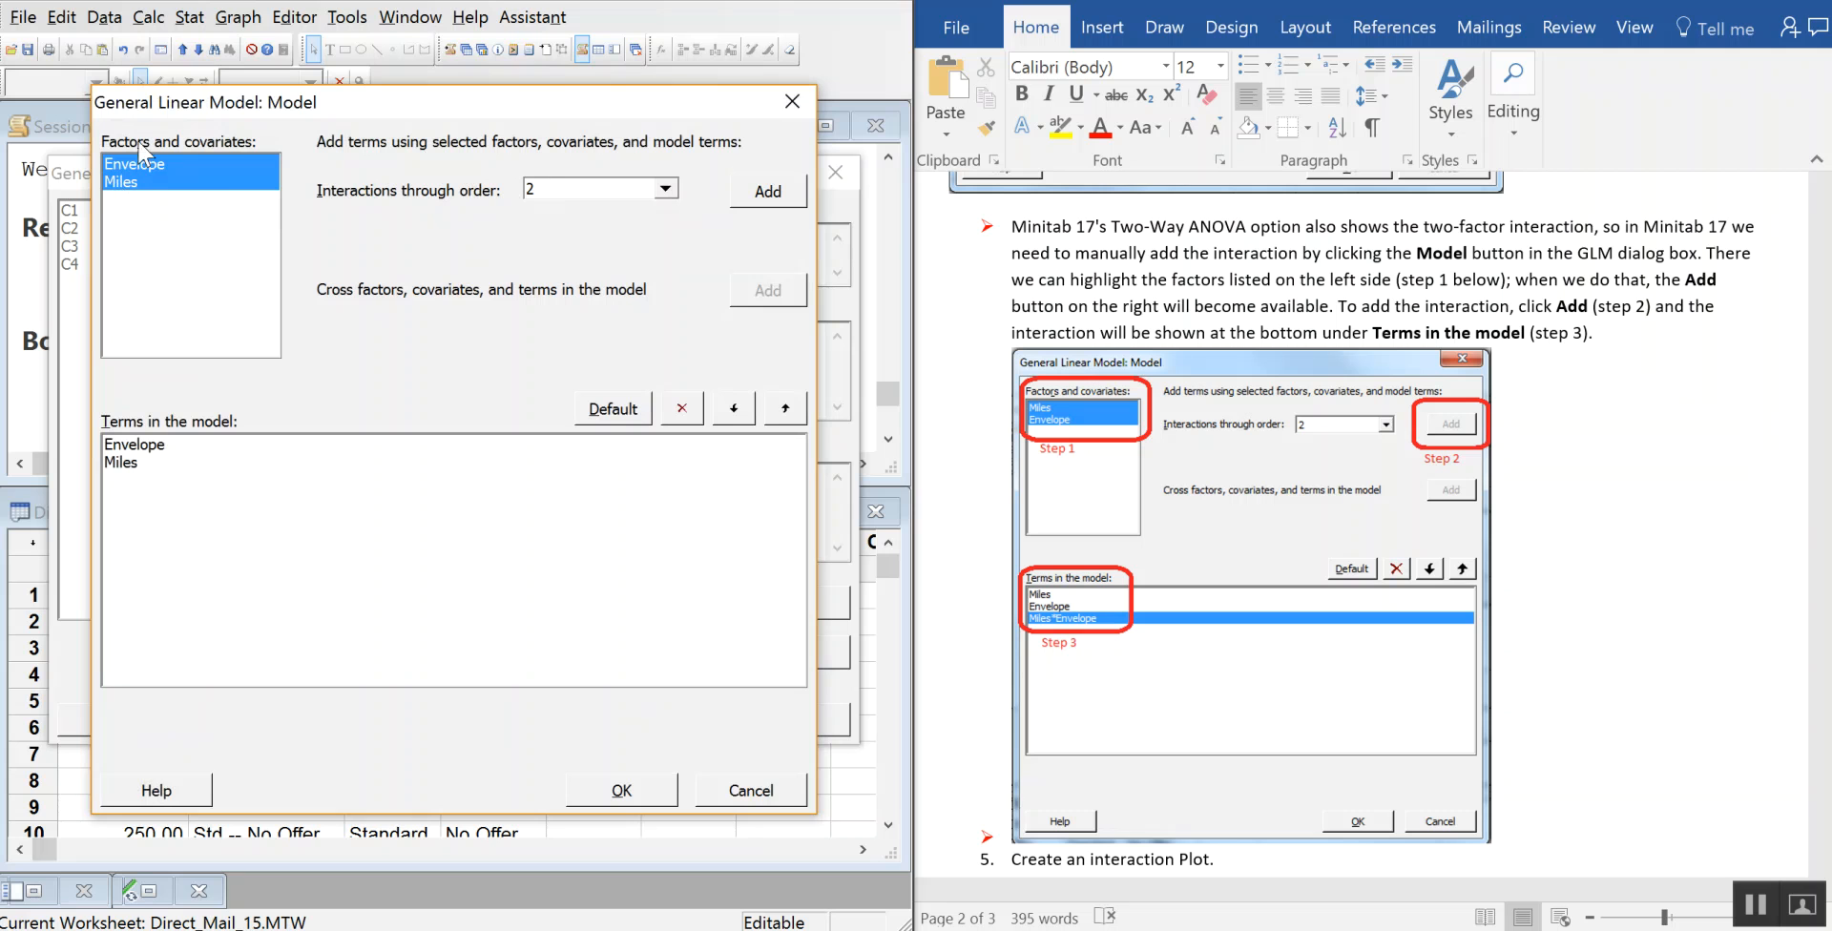
left_click(770, 192)
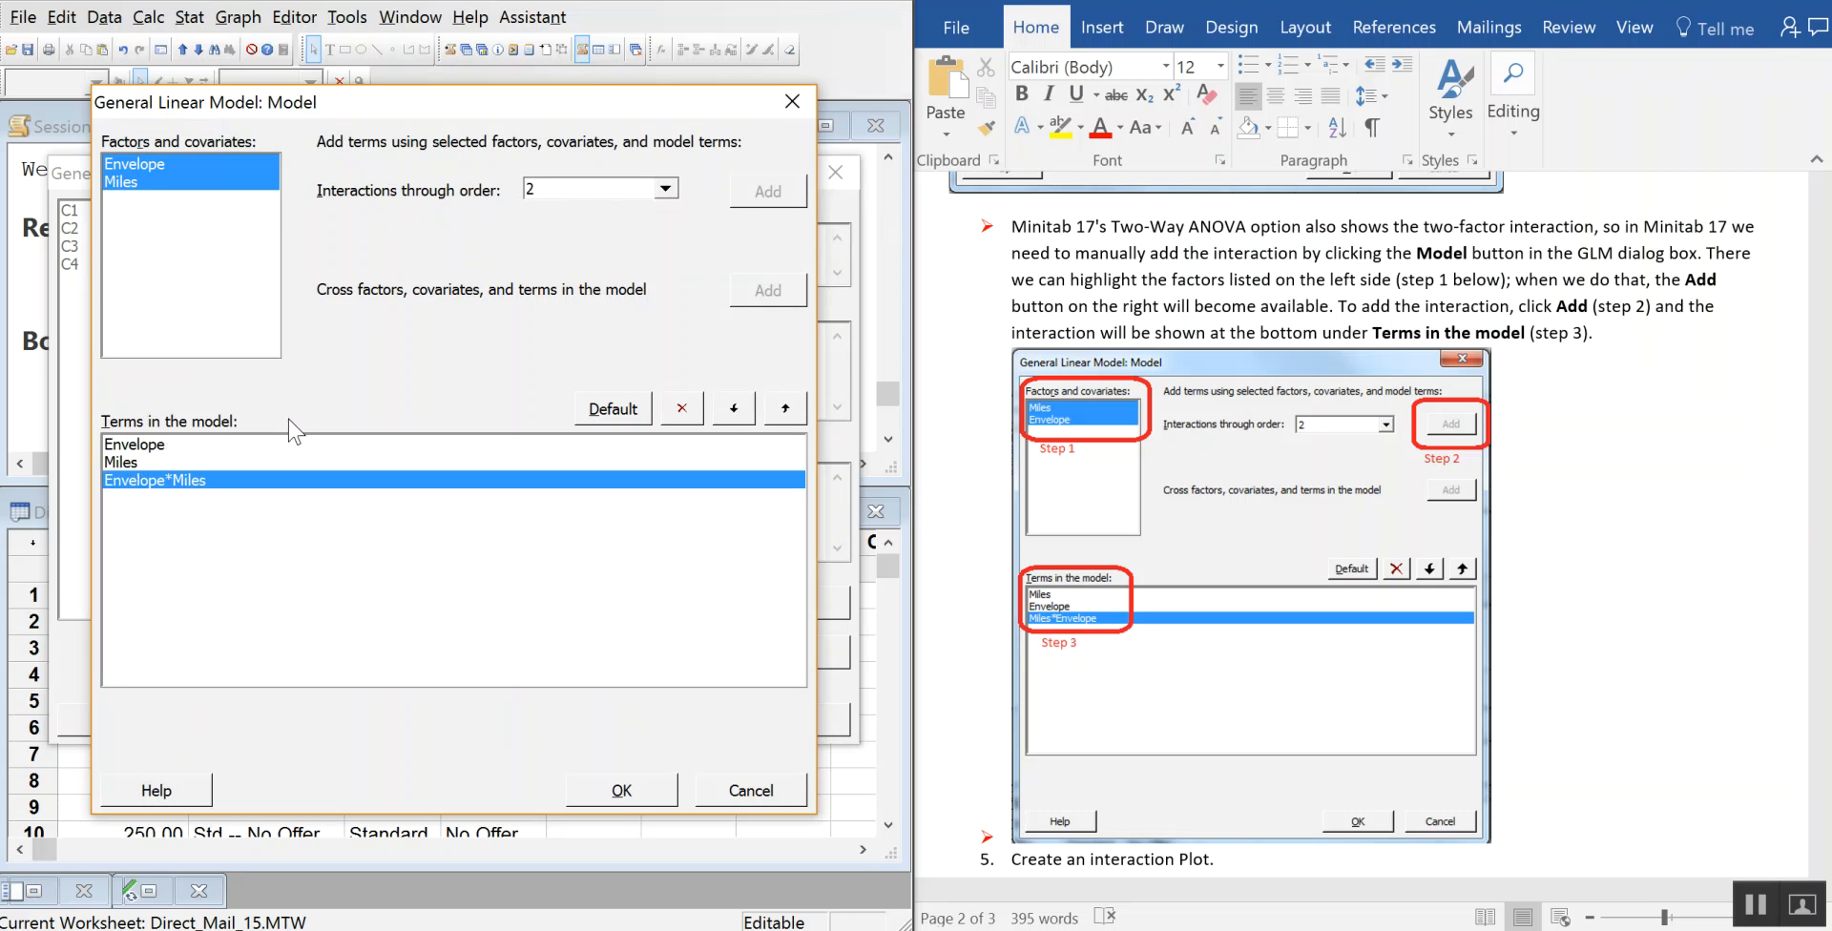
left_click(172, 446)
left_click_drag(174, 449, 177, 482)
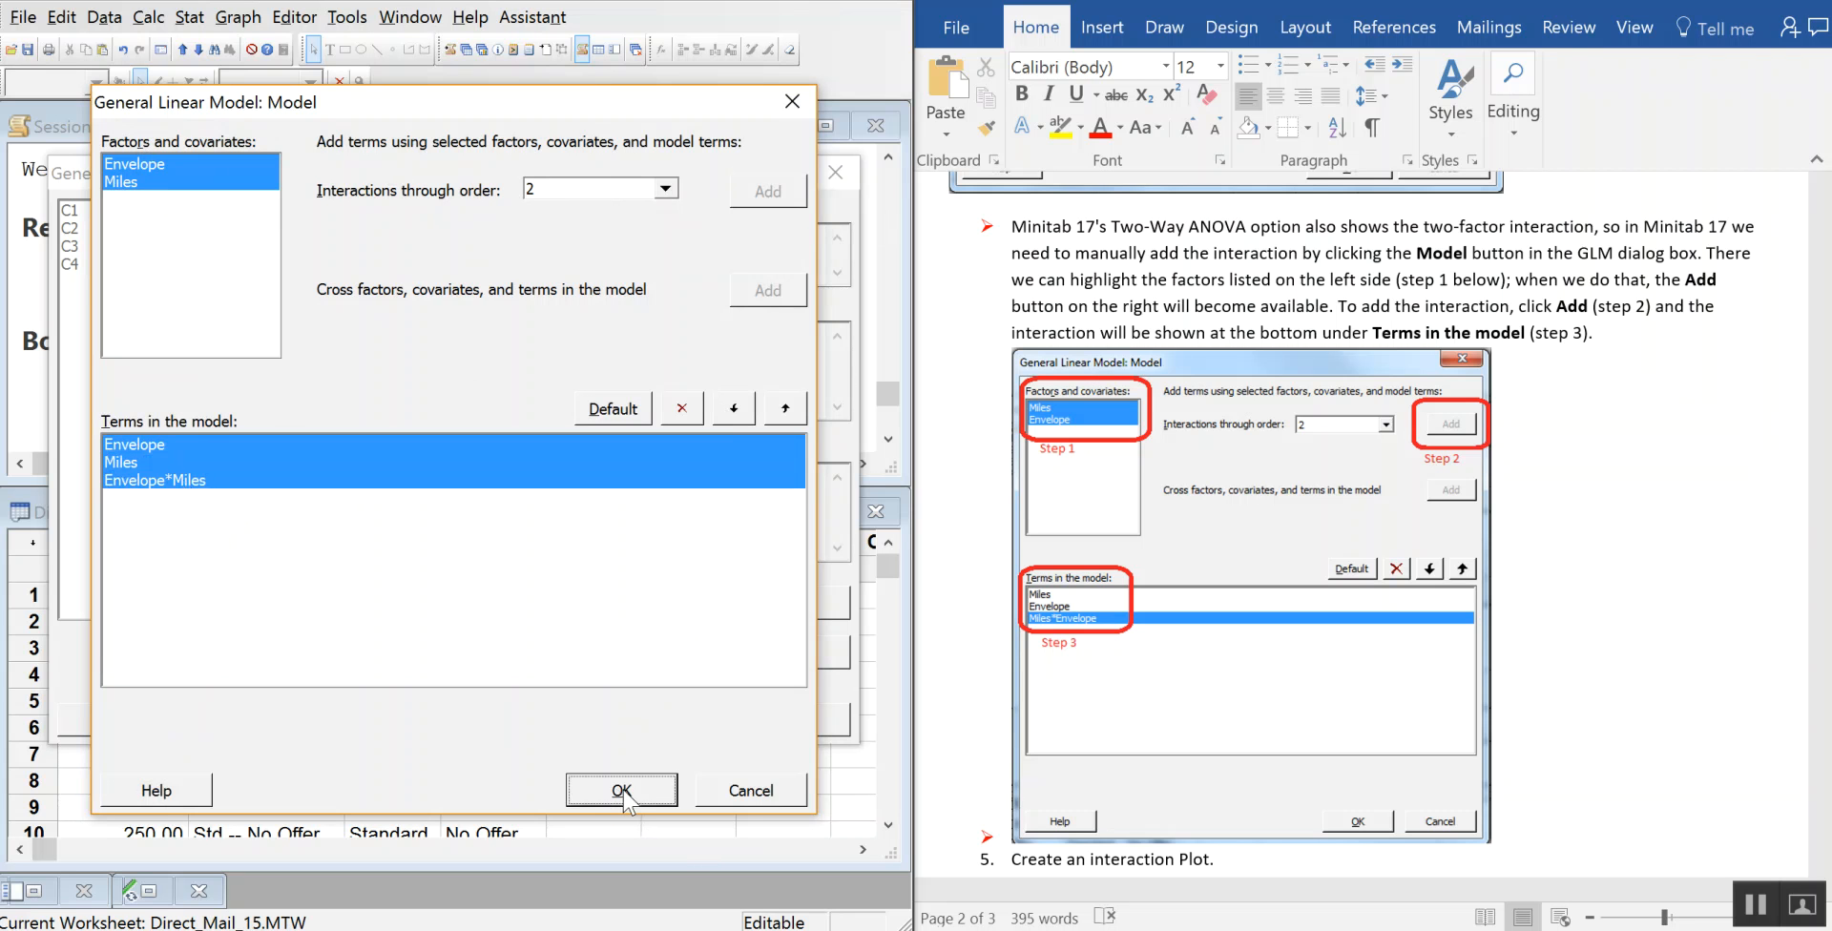
key("Return")
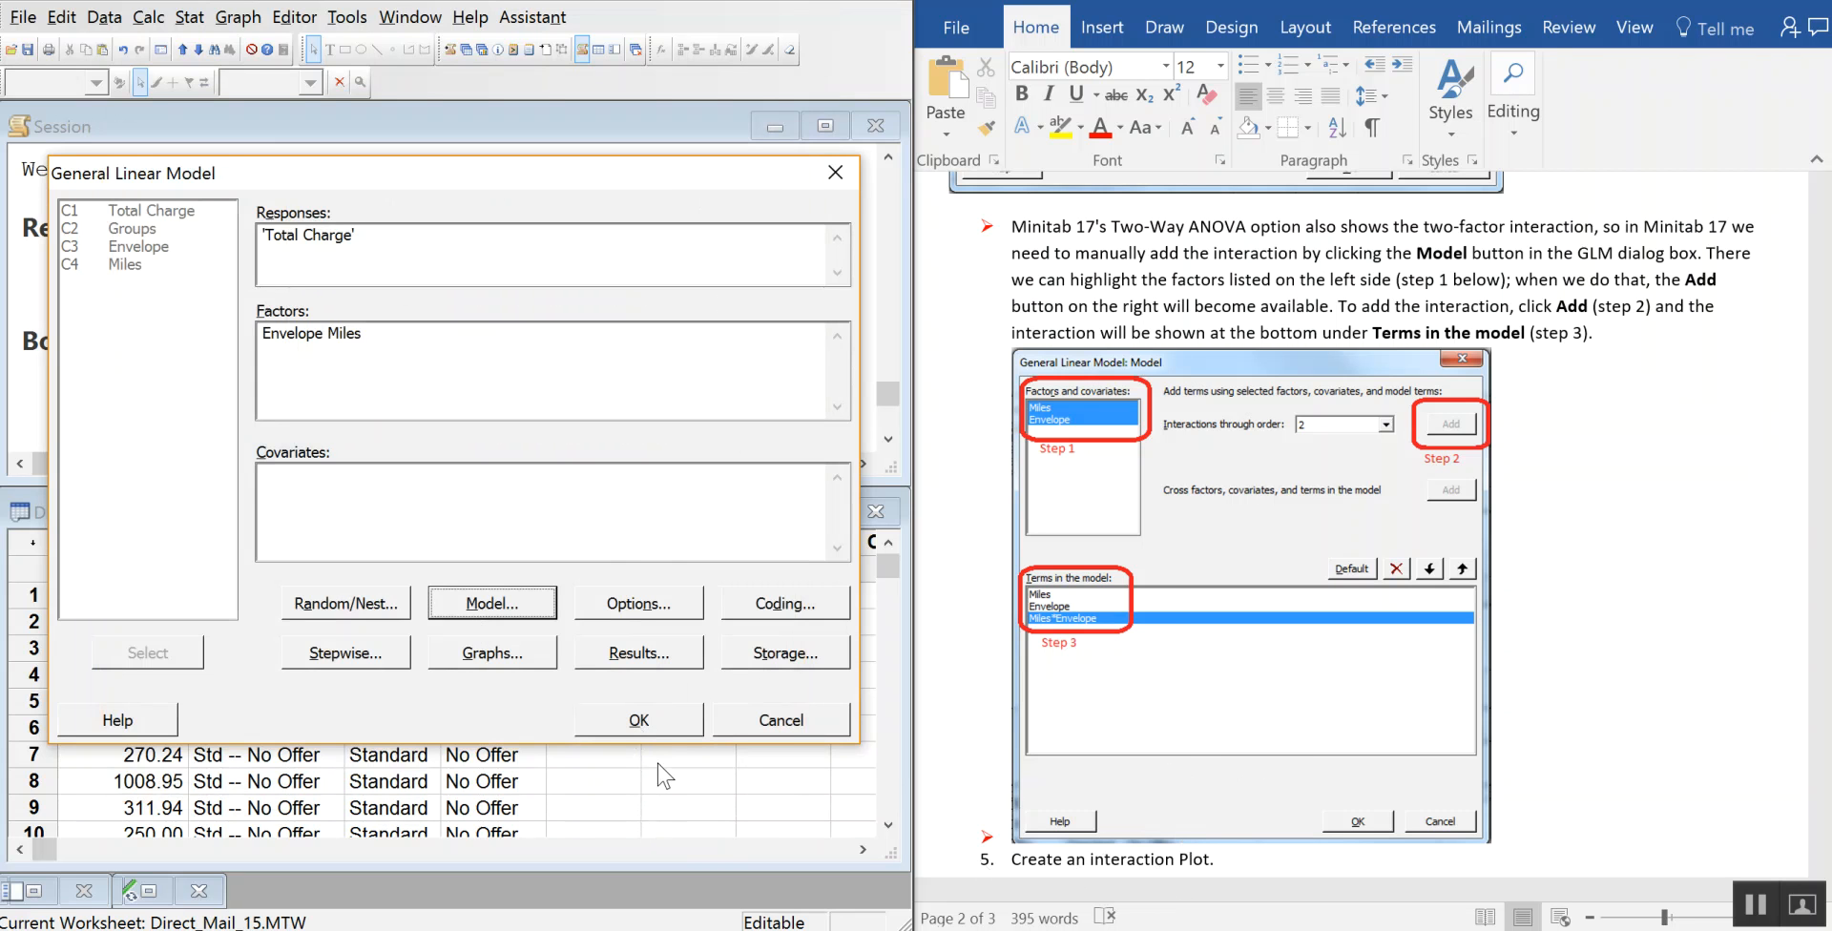
left_click(625, 722)
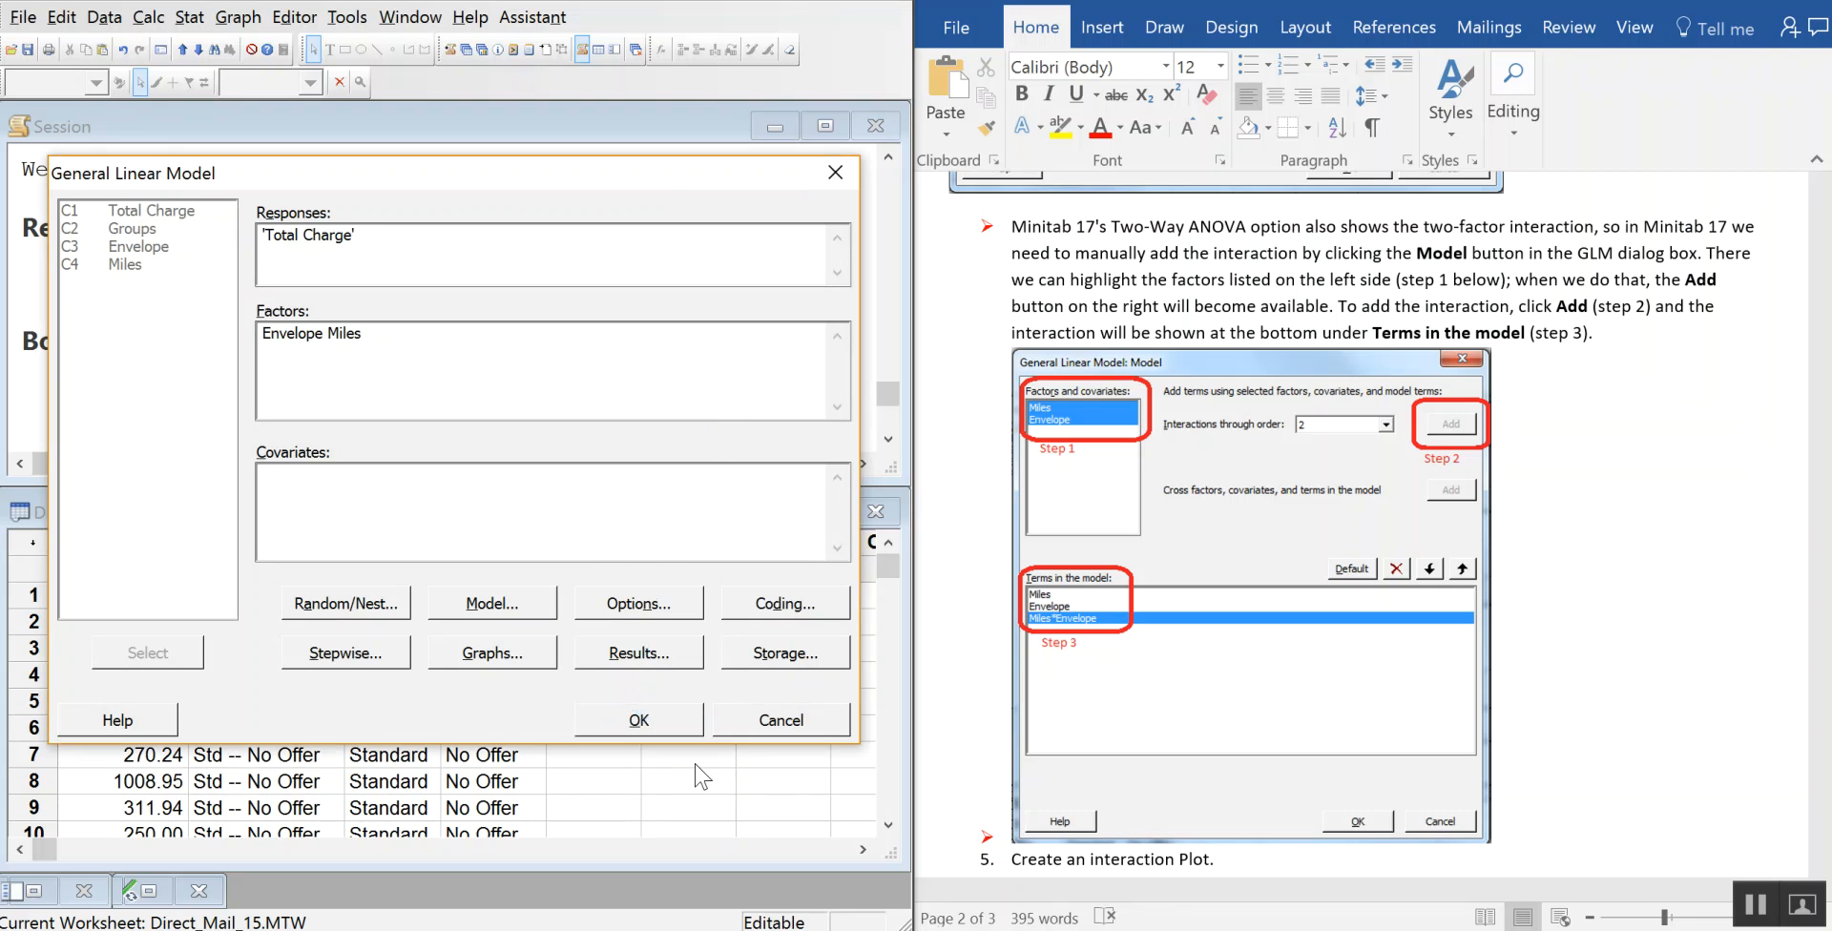
left_click(635, 724)
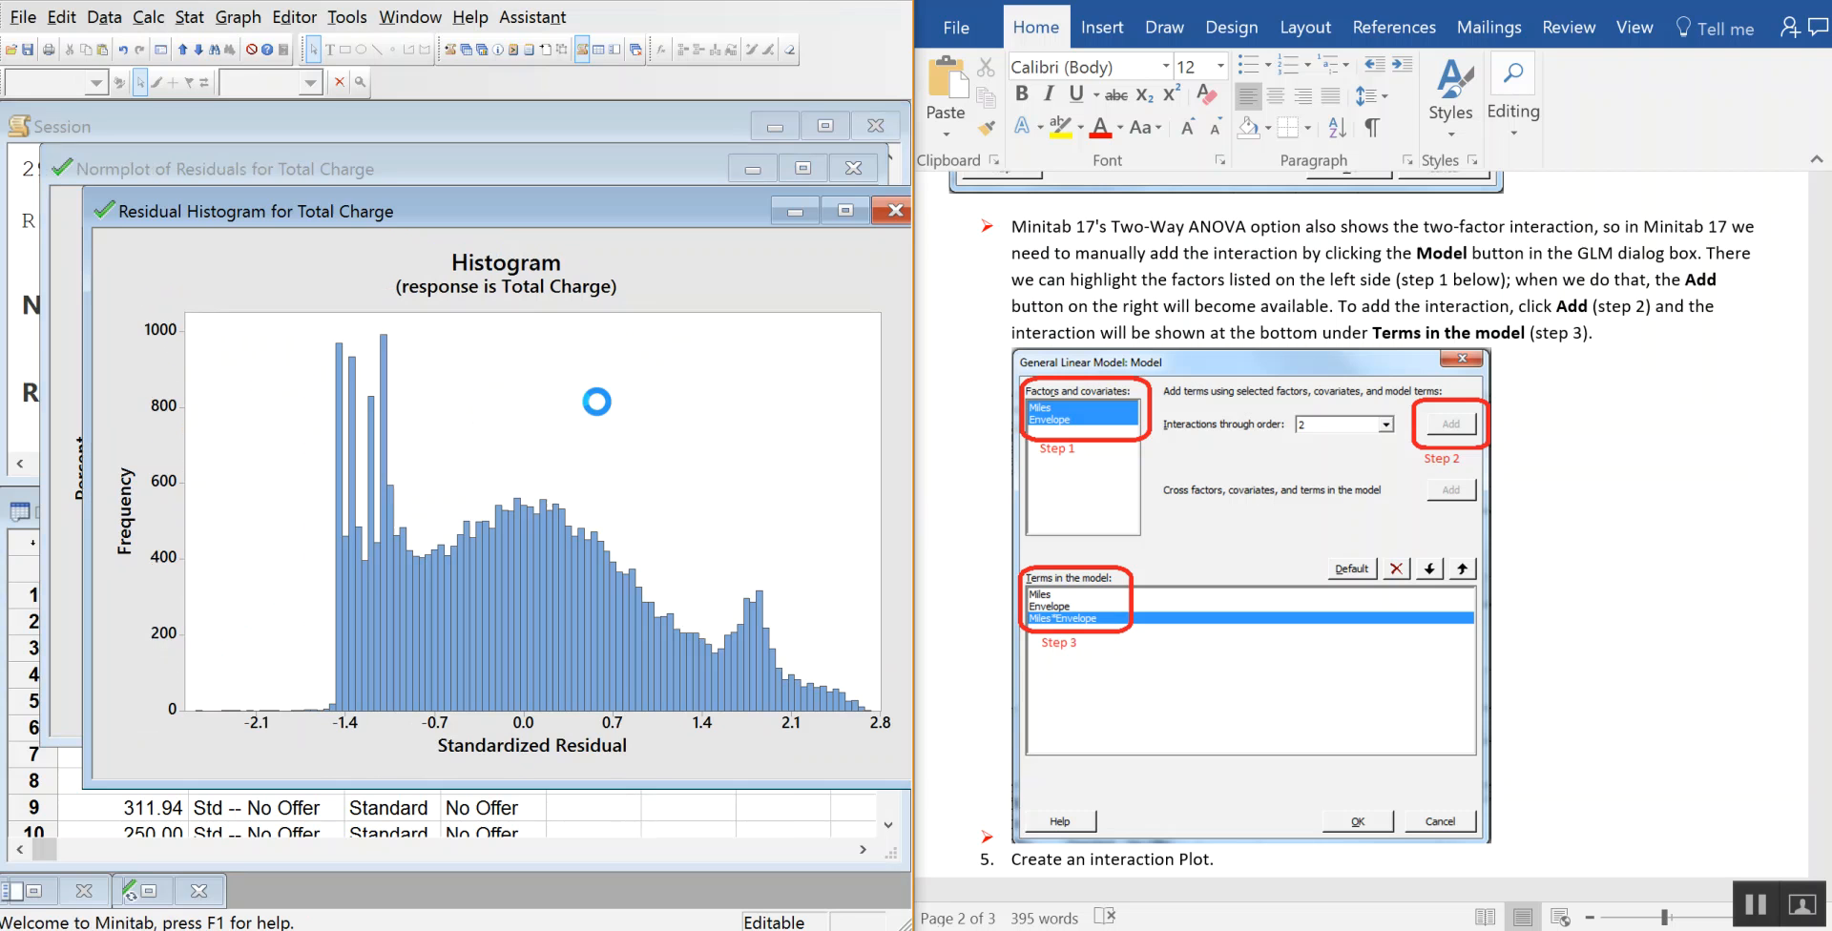
- Go to the worksheet's "Check your assumptions" item and bring up the normal probability plot of the residuals for Total Charge
left_click(1516, 586)
scroll(1584, 592, "down", 10)
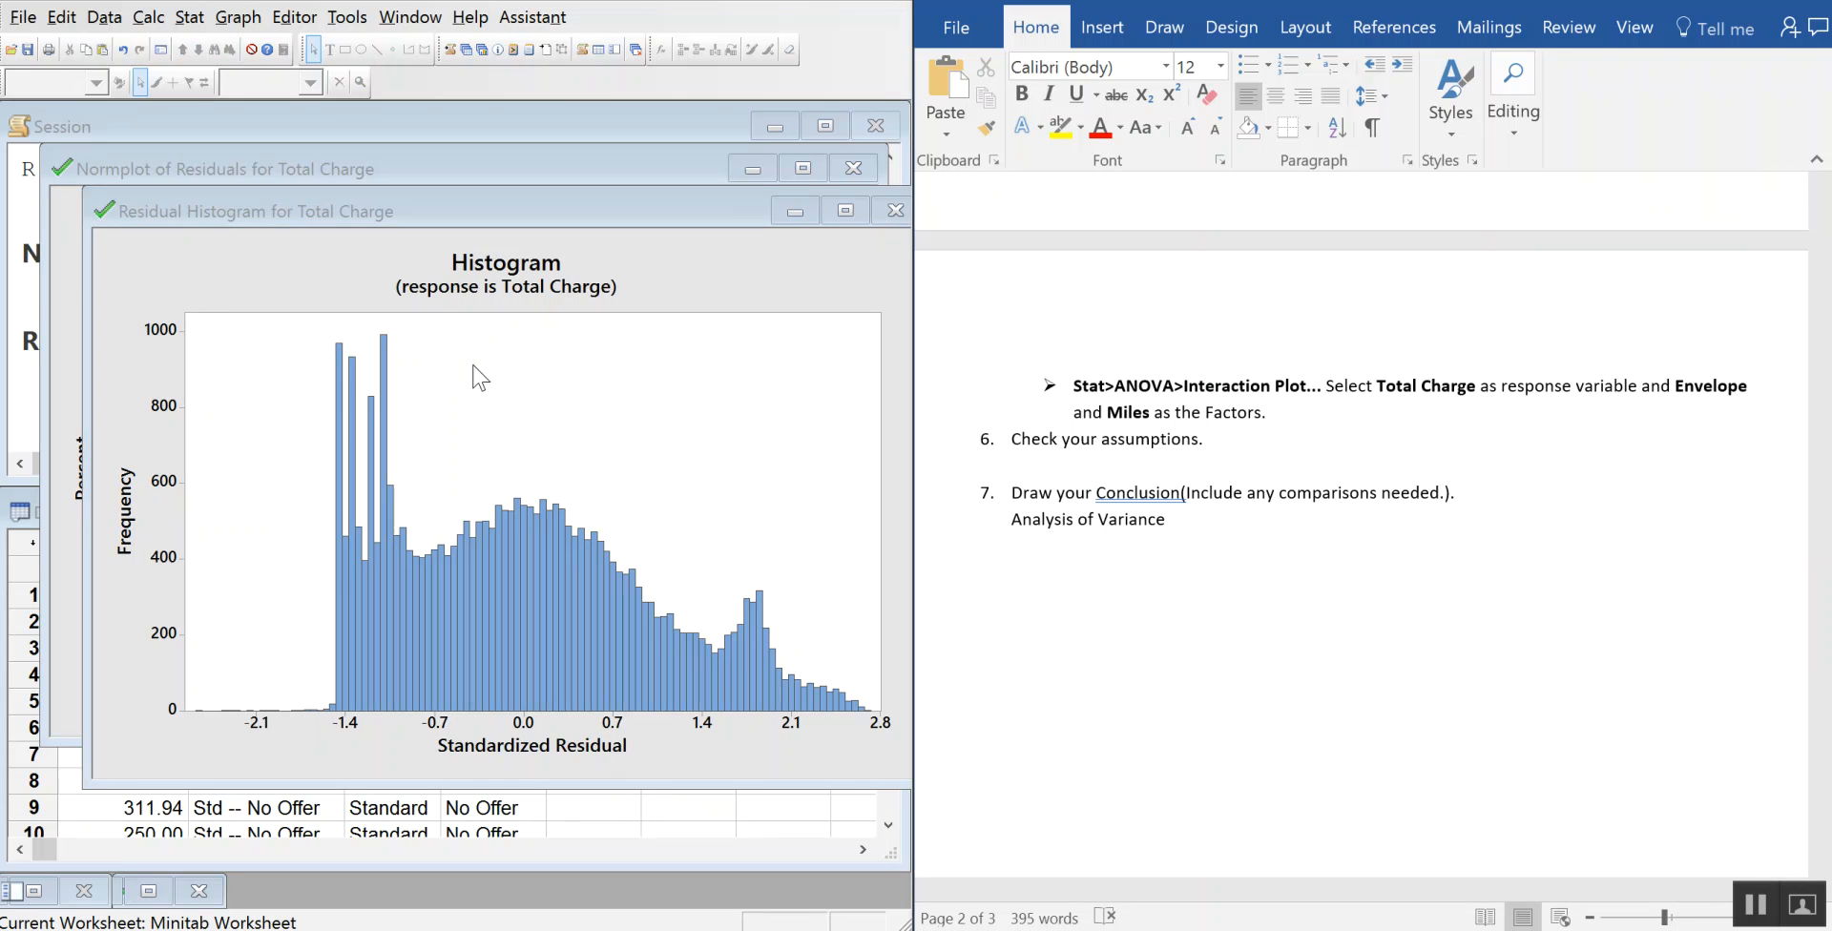
left_click(1142, 477)
left_click(540, 164)
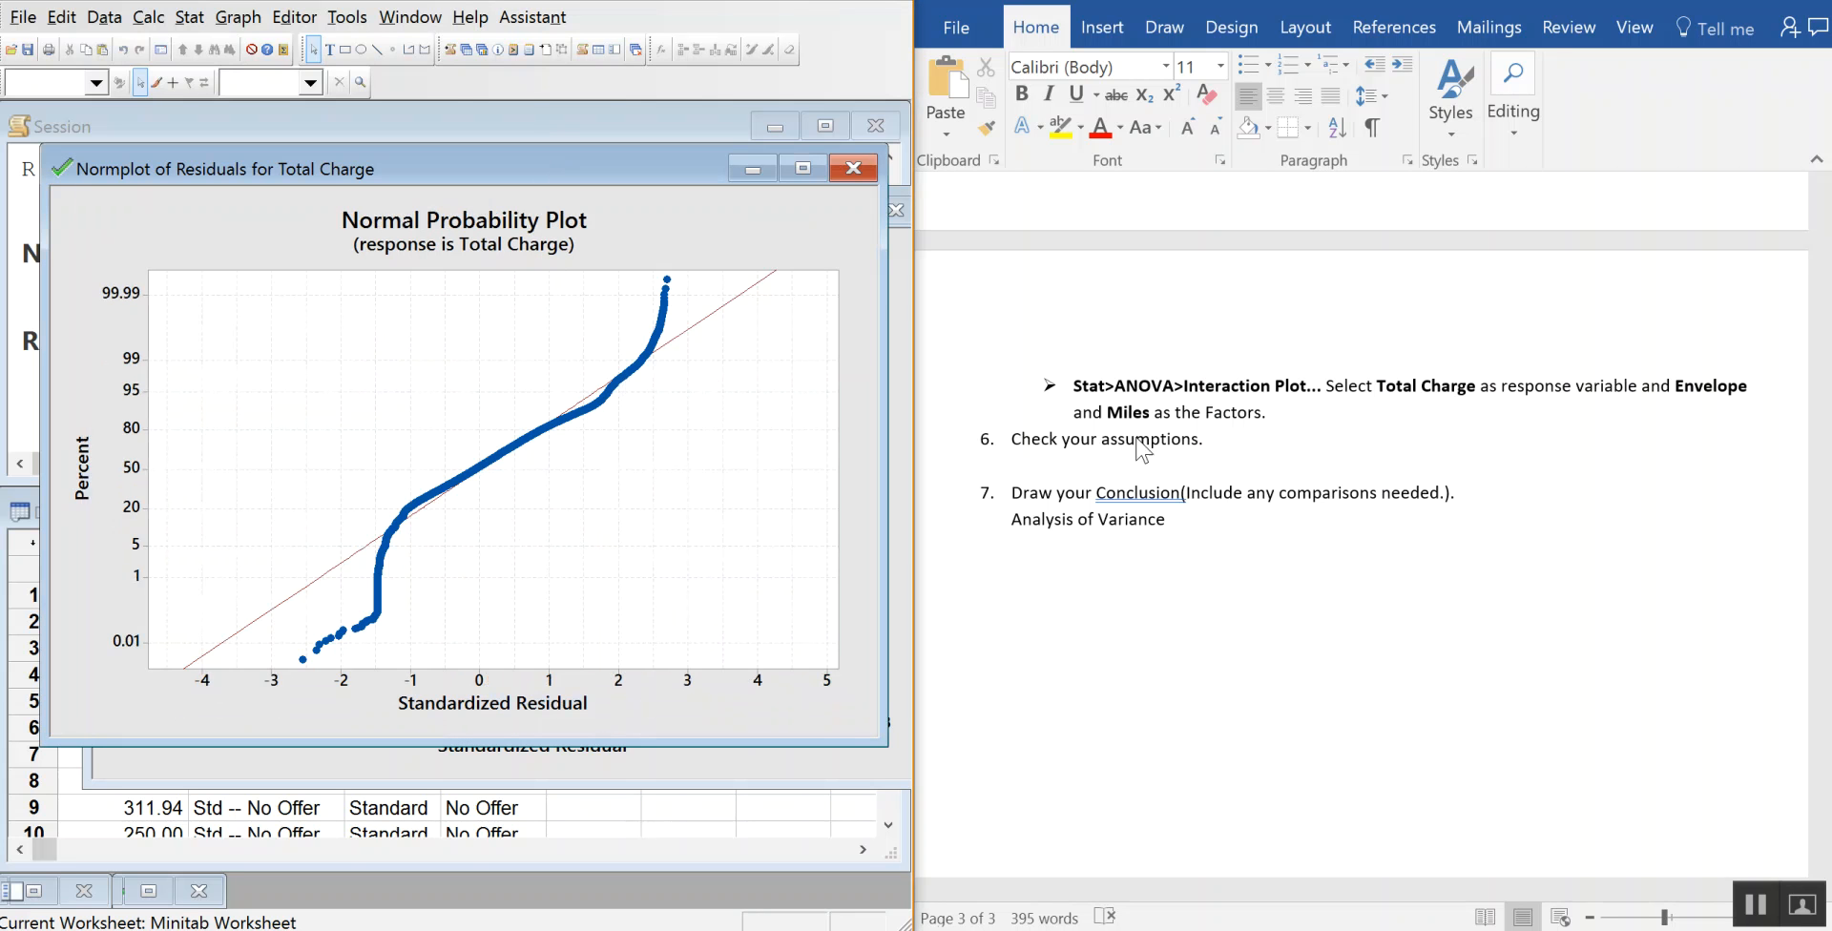
- Set the answer line under "Check your assumptions." to red 14-point text and insert a blank line above that item
left_click(1111, 477)
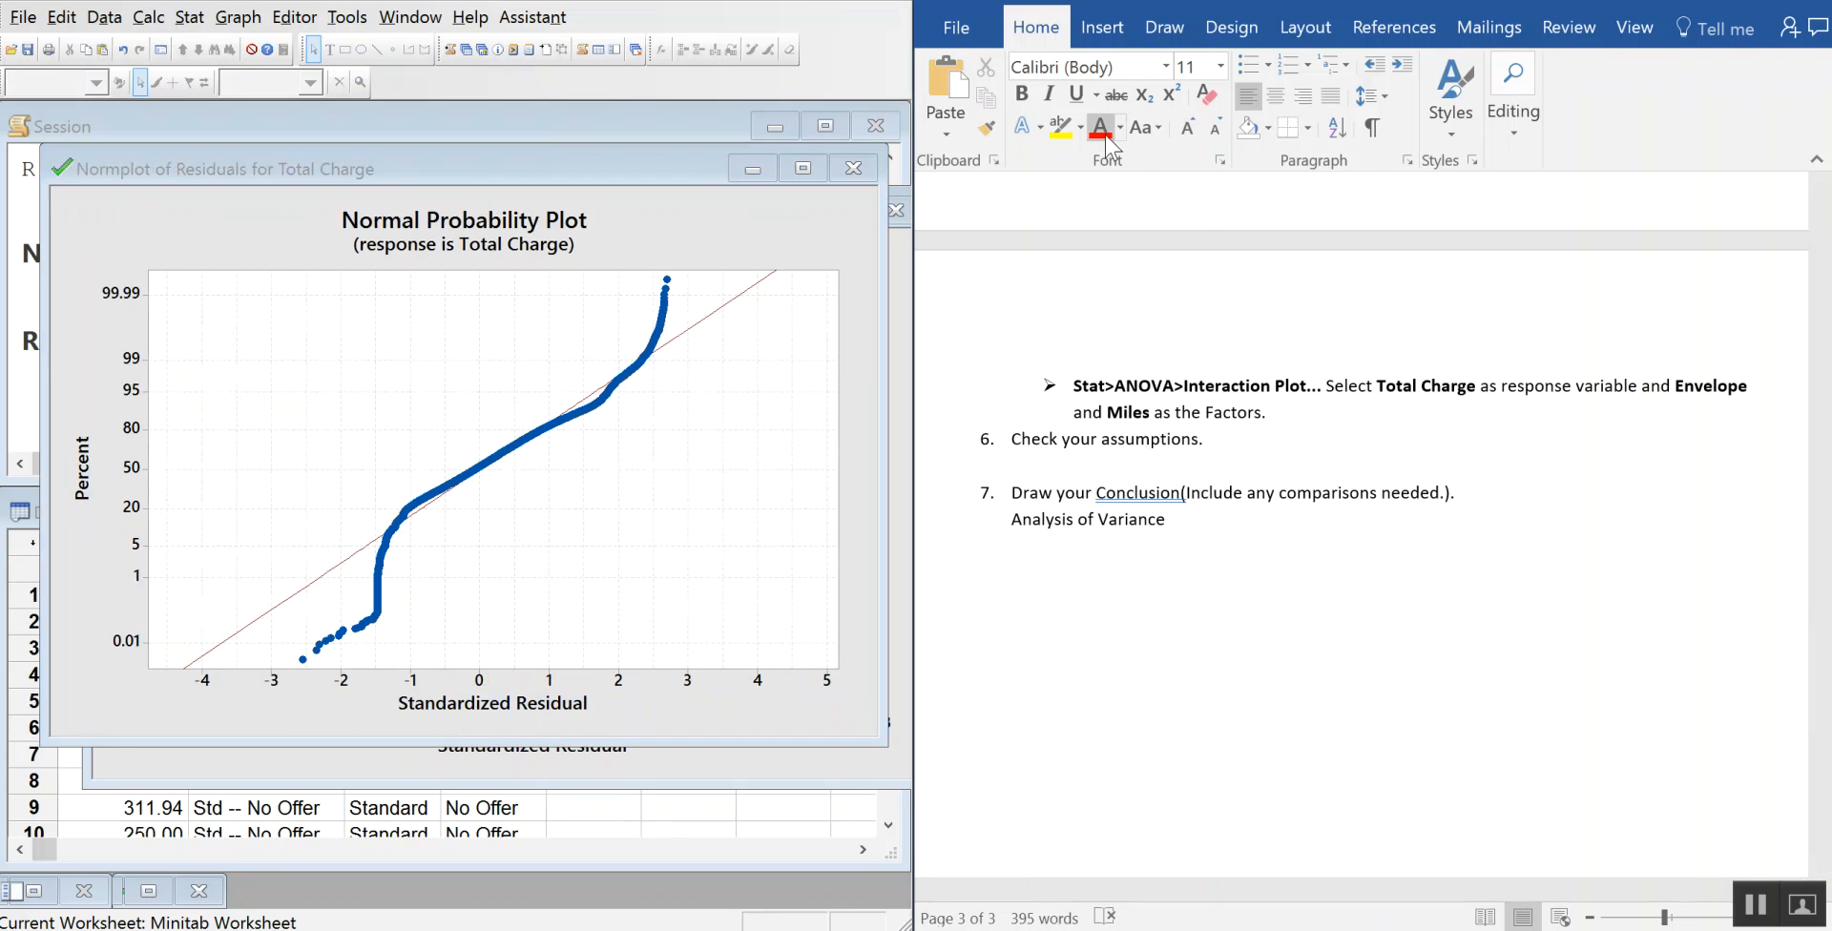
left_click(1187, 128)
left_click(1186, 128)
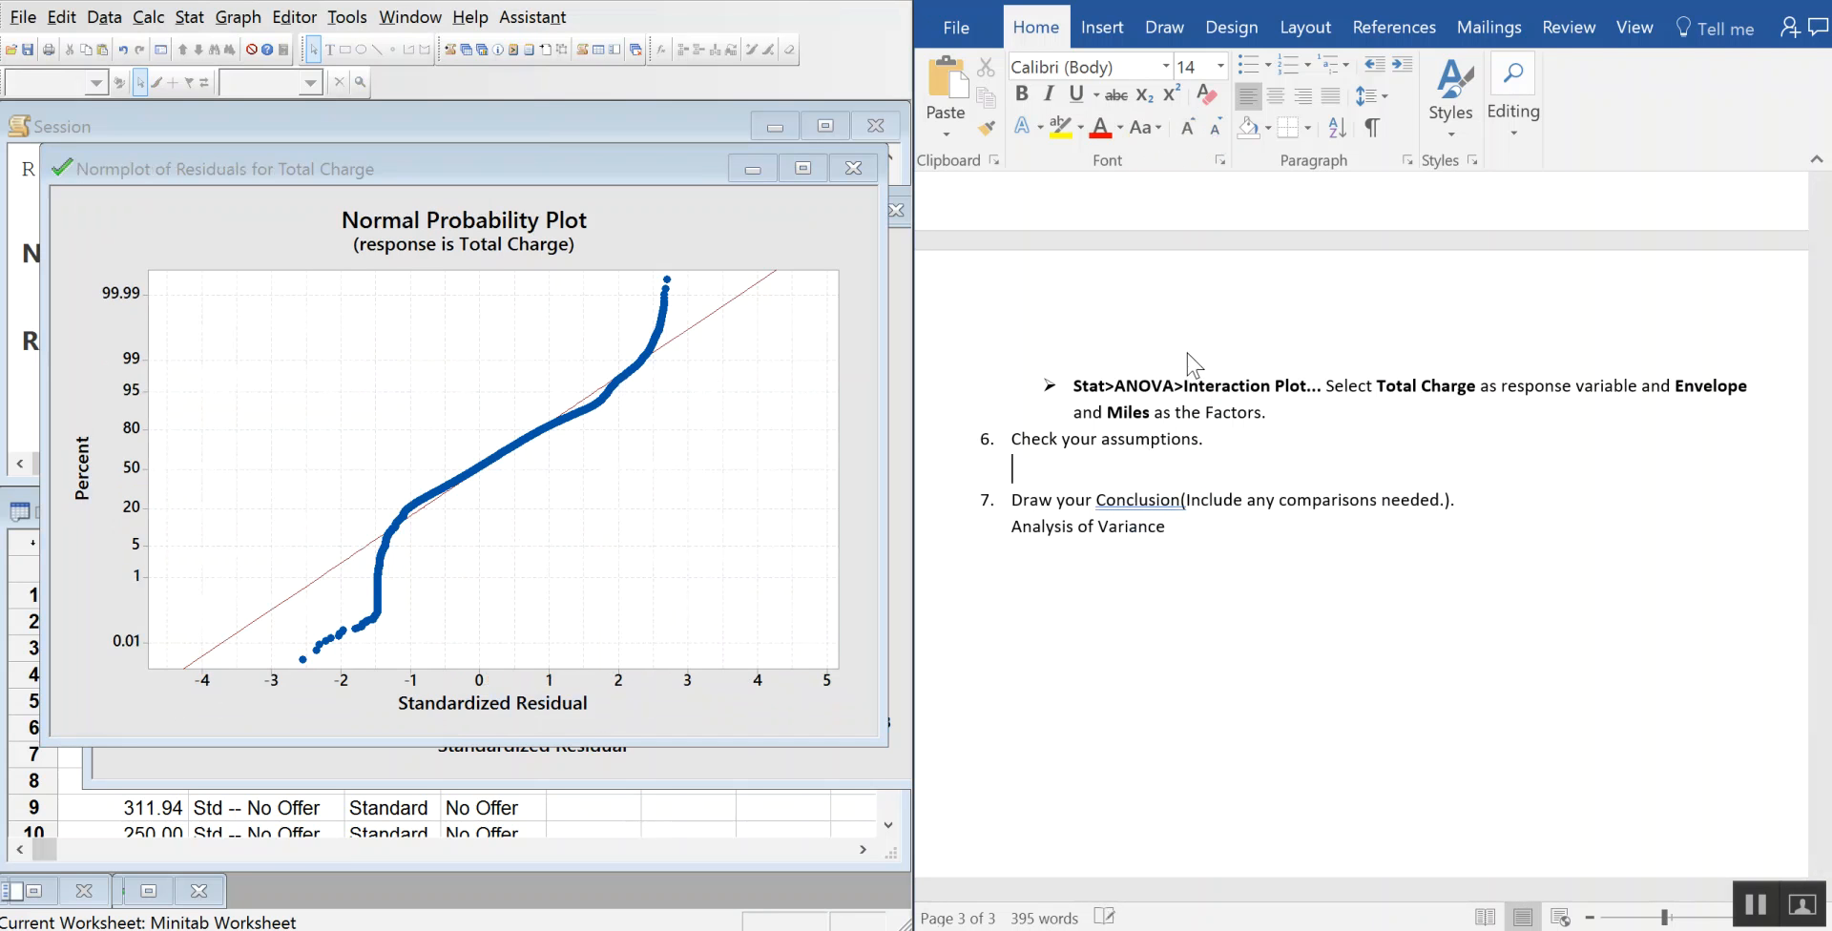
left_click(1306, 412)
key("Return")
key("BackSpace")
left_click(1178, 508)
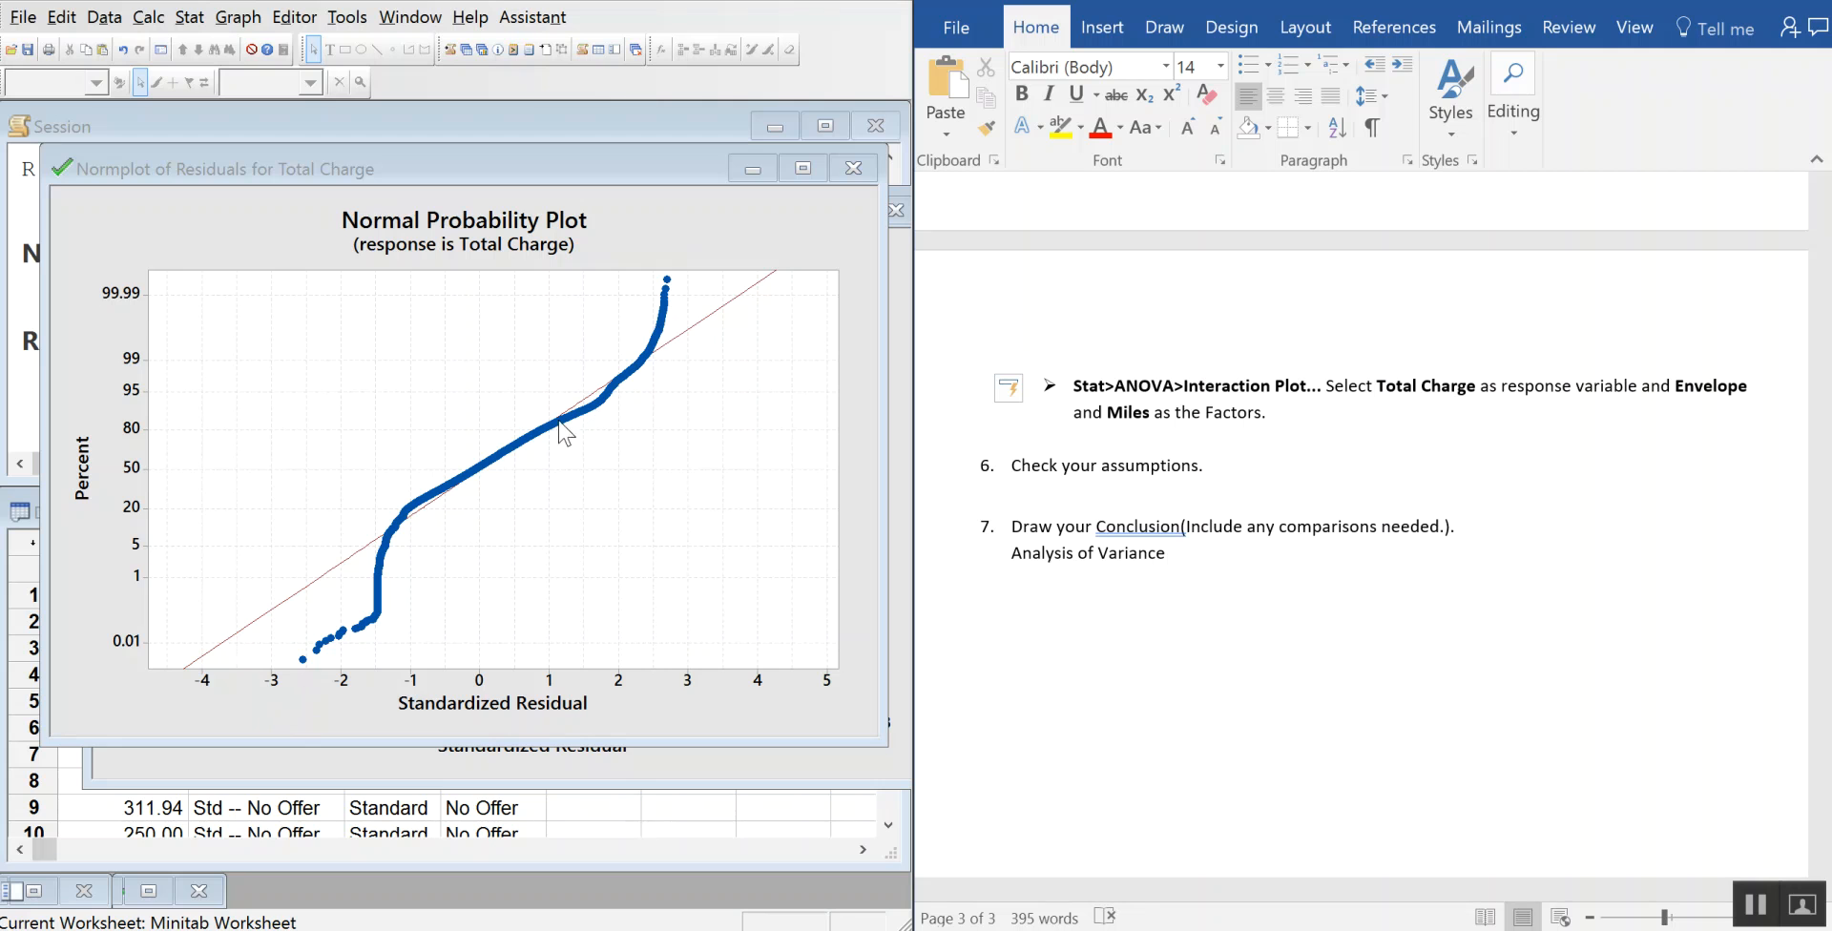
- Answer the assumptions item with "This is nearly normal but has non-normality below the 5th percentile and above the 99th percentile."
type("n")
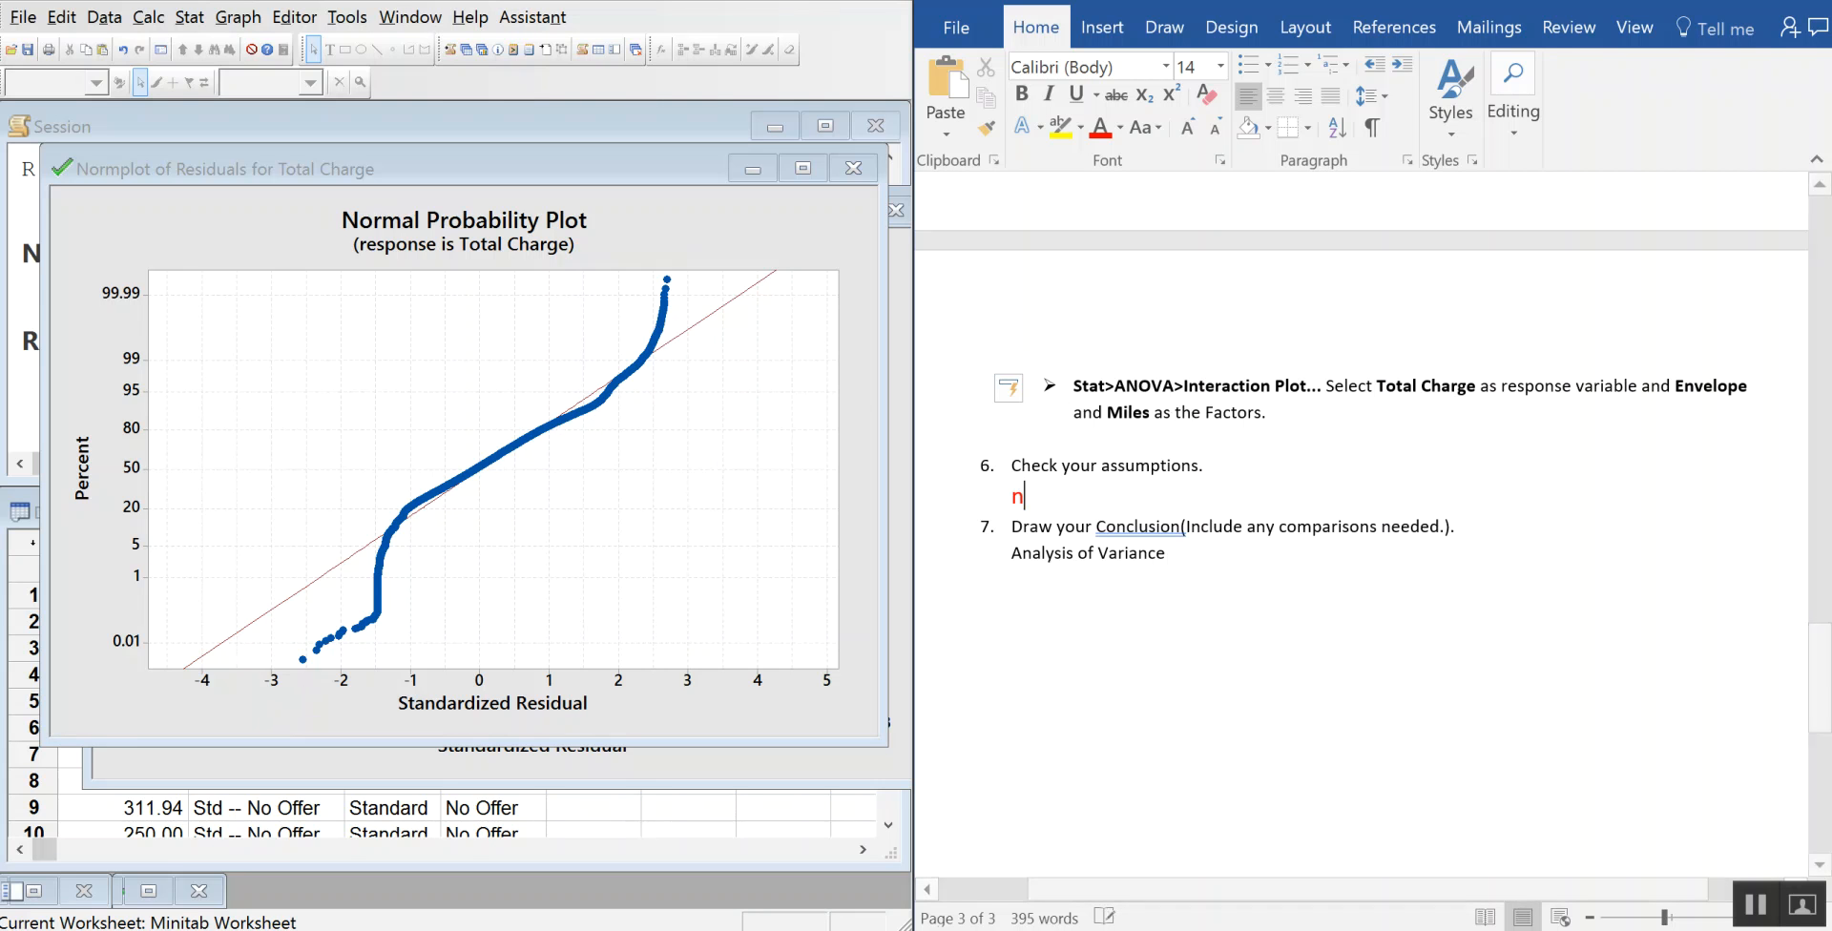
type("This is nearly normal but")
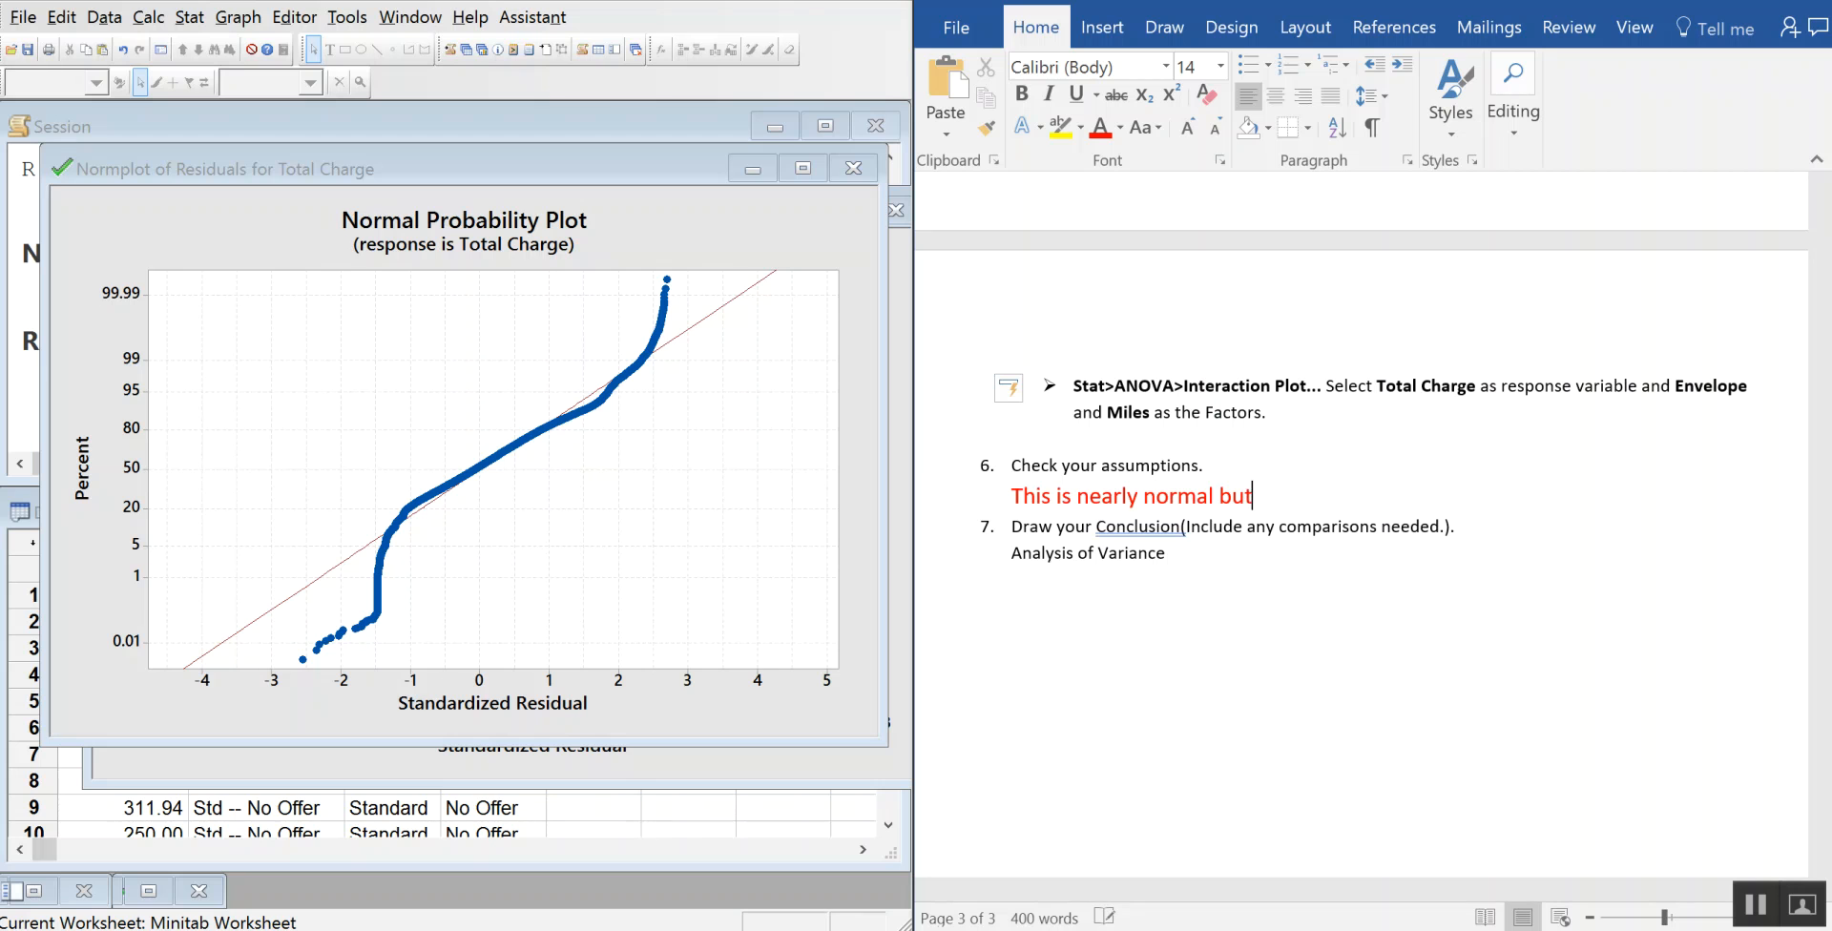
type(" has non-normality, b")
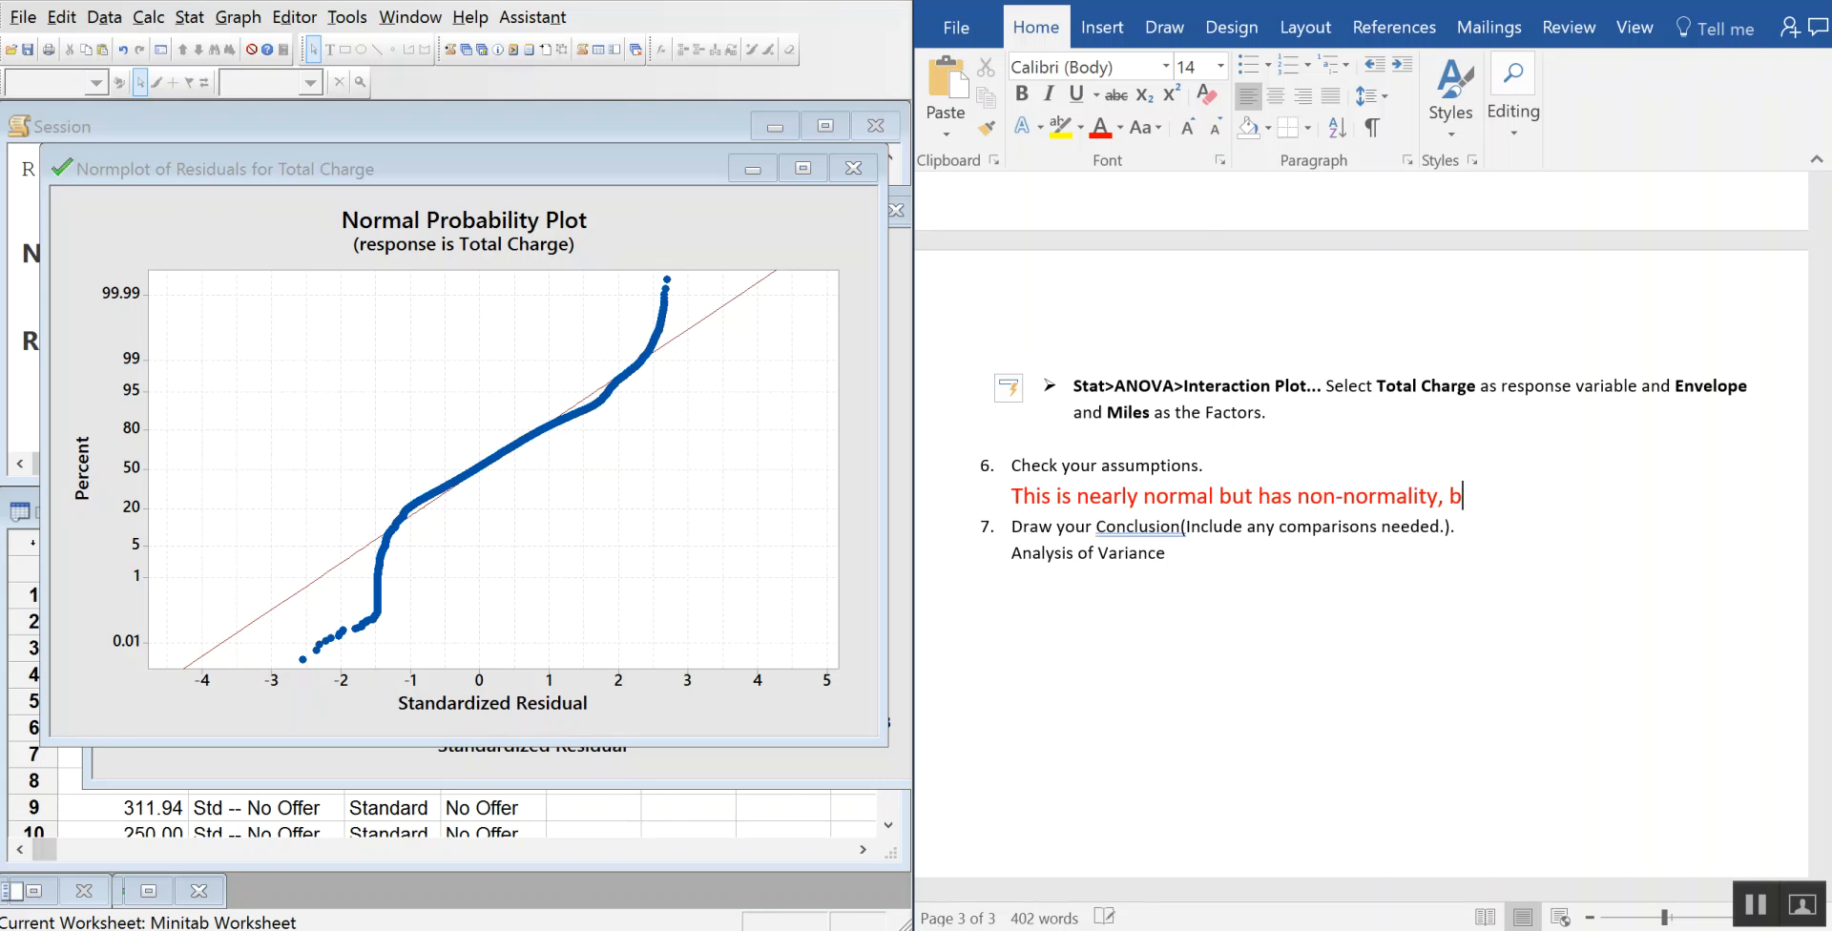
key("BackSpace")
key("BackSpace")
key("BackSpace")
type("elow the 5th be")
key("BackSpace")
key("BackSpace")
type("percentile and abov")
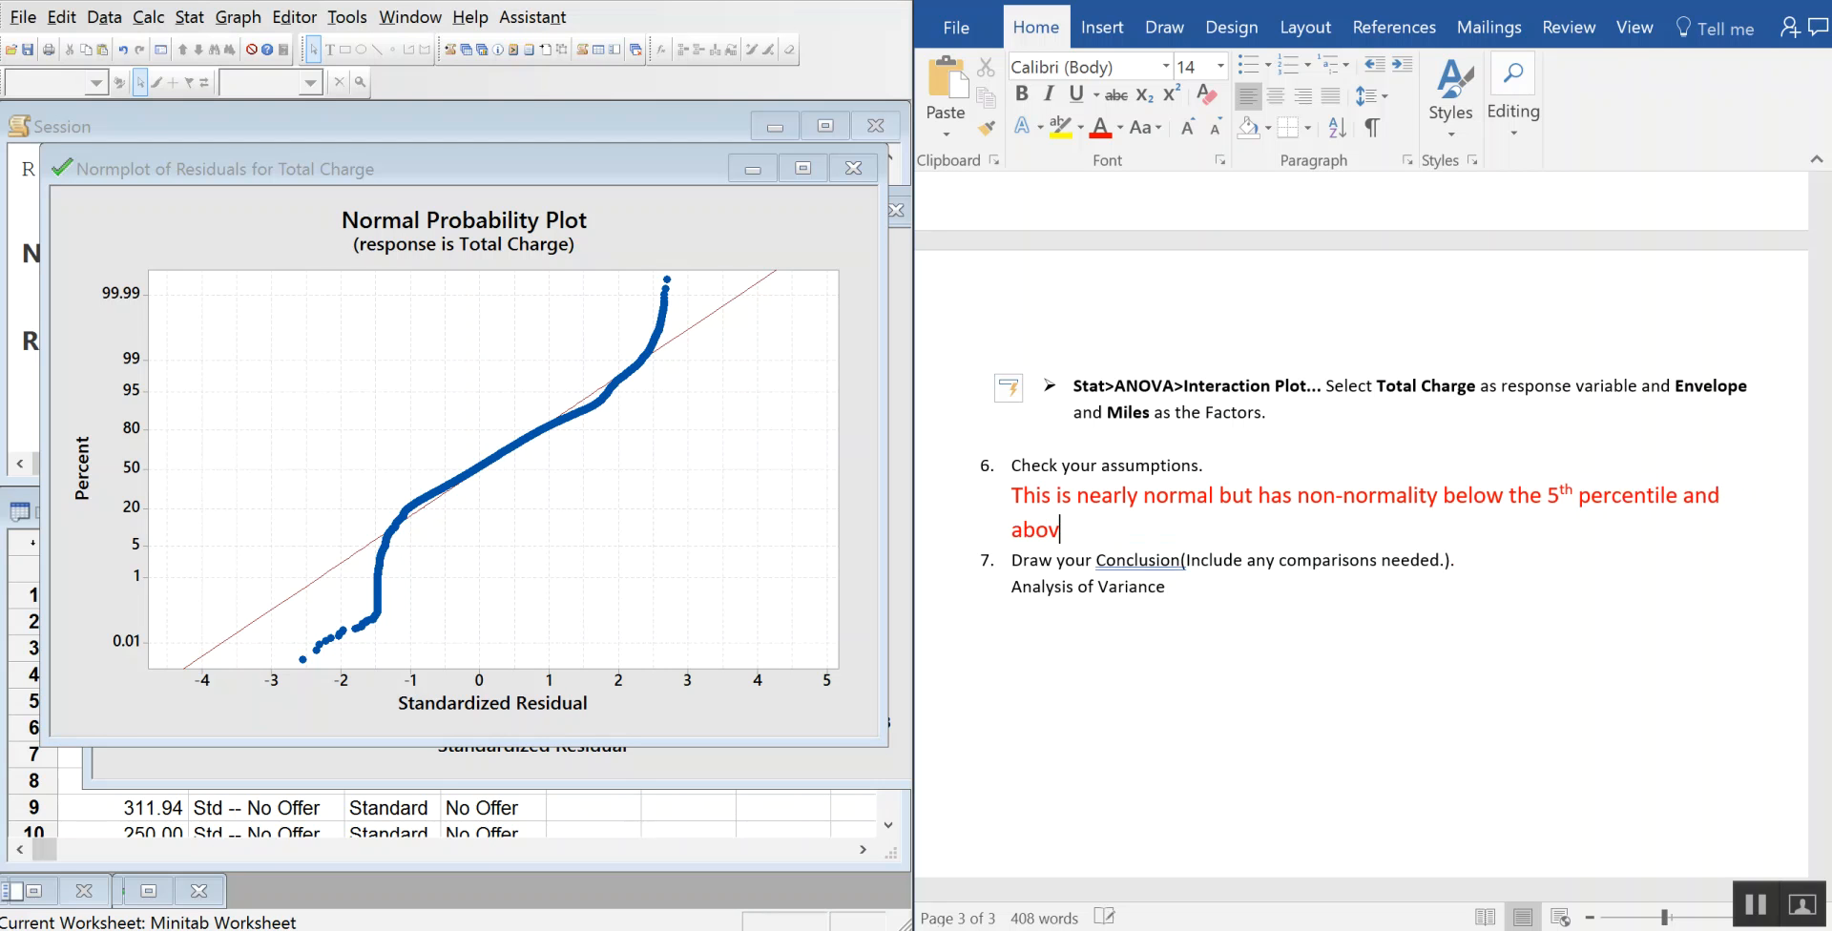
type("e the 99yh")
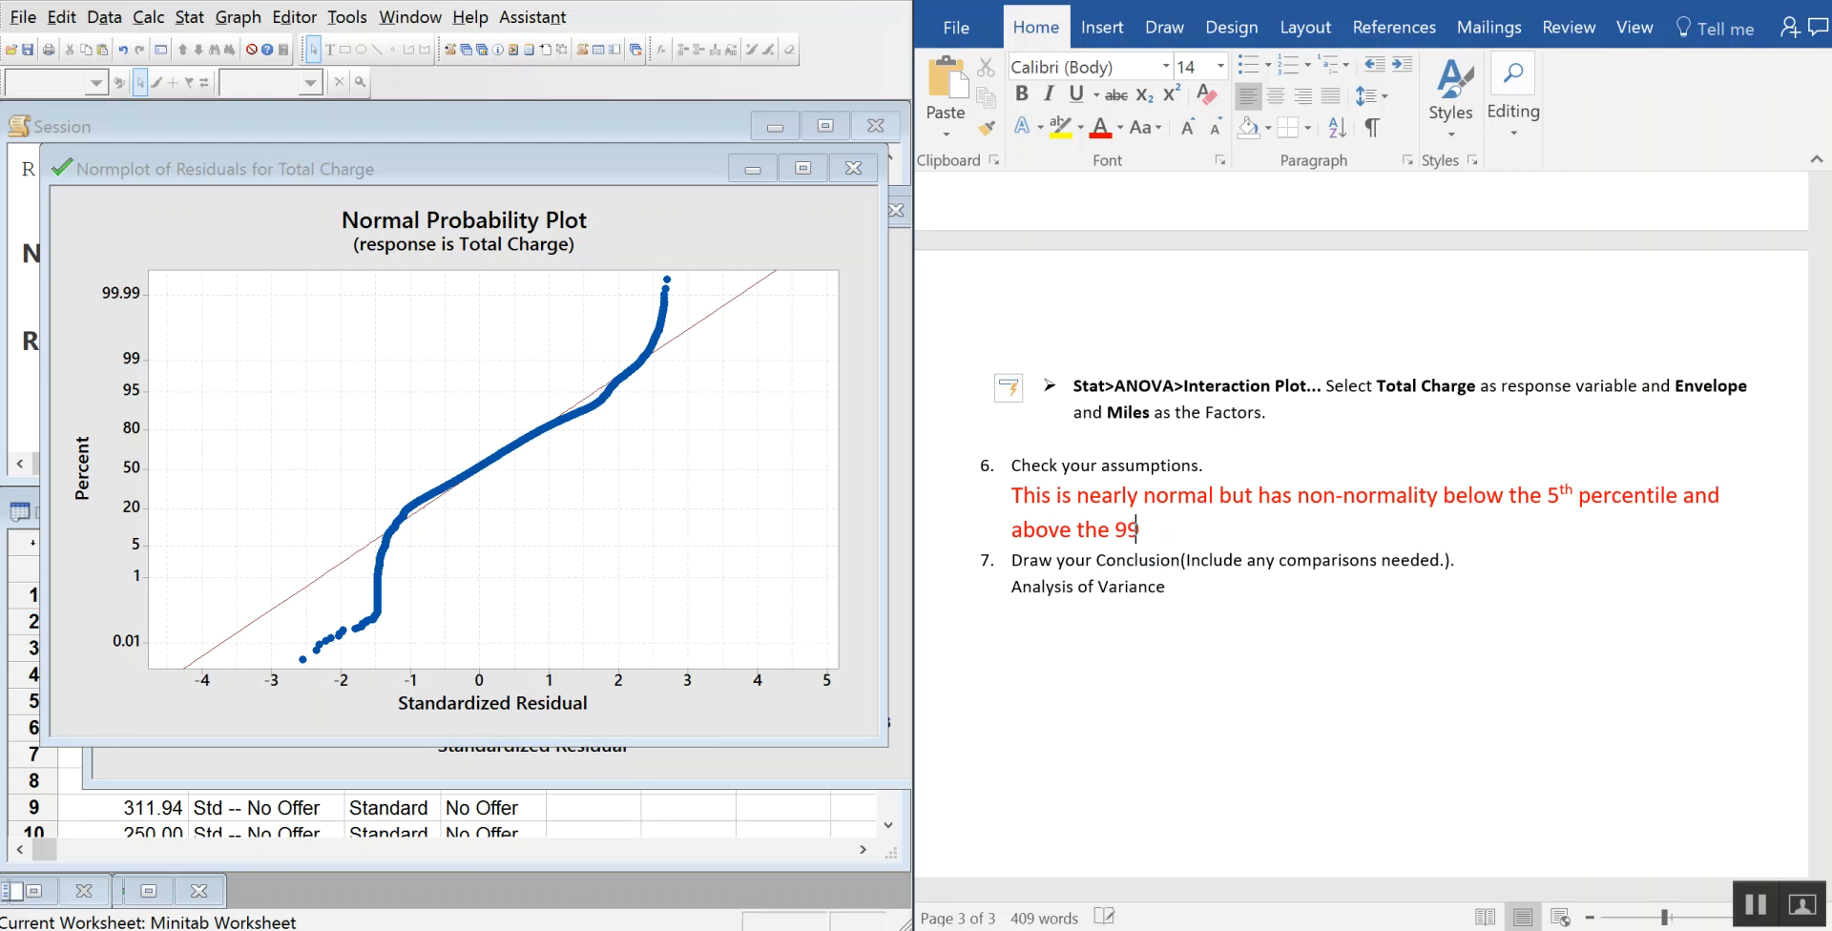
key("BackSpace")
key("BackSpace")
type("th percentile.")
key("Return")
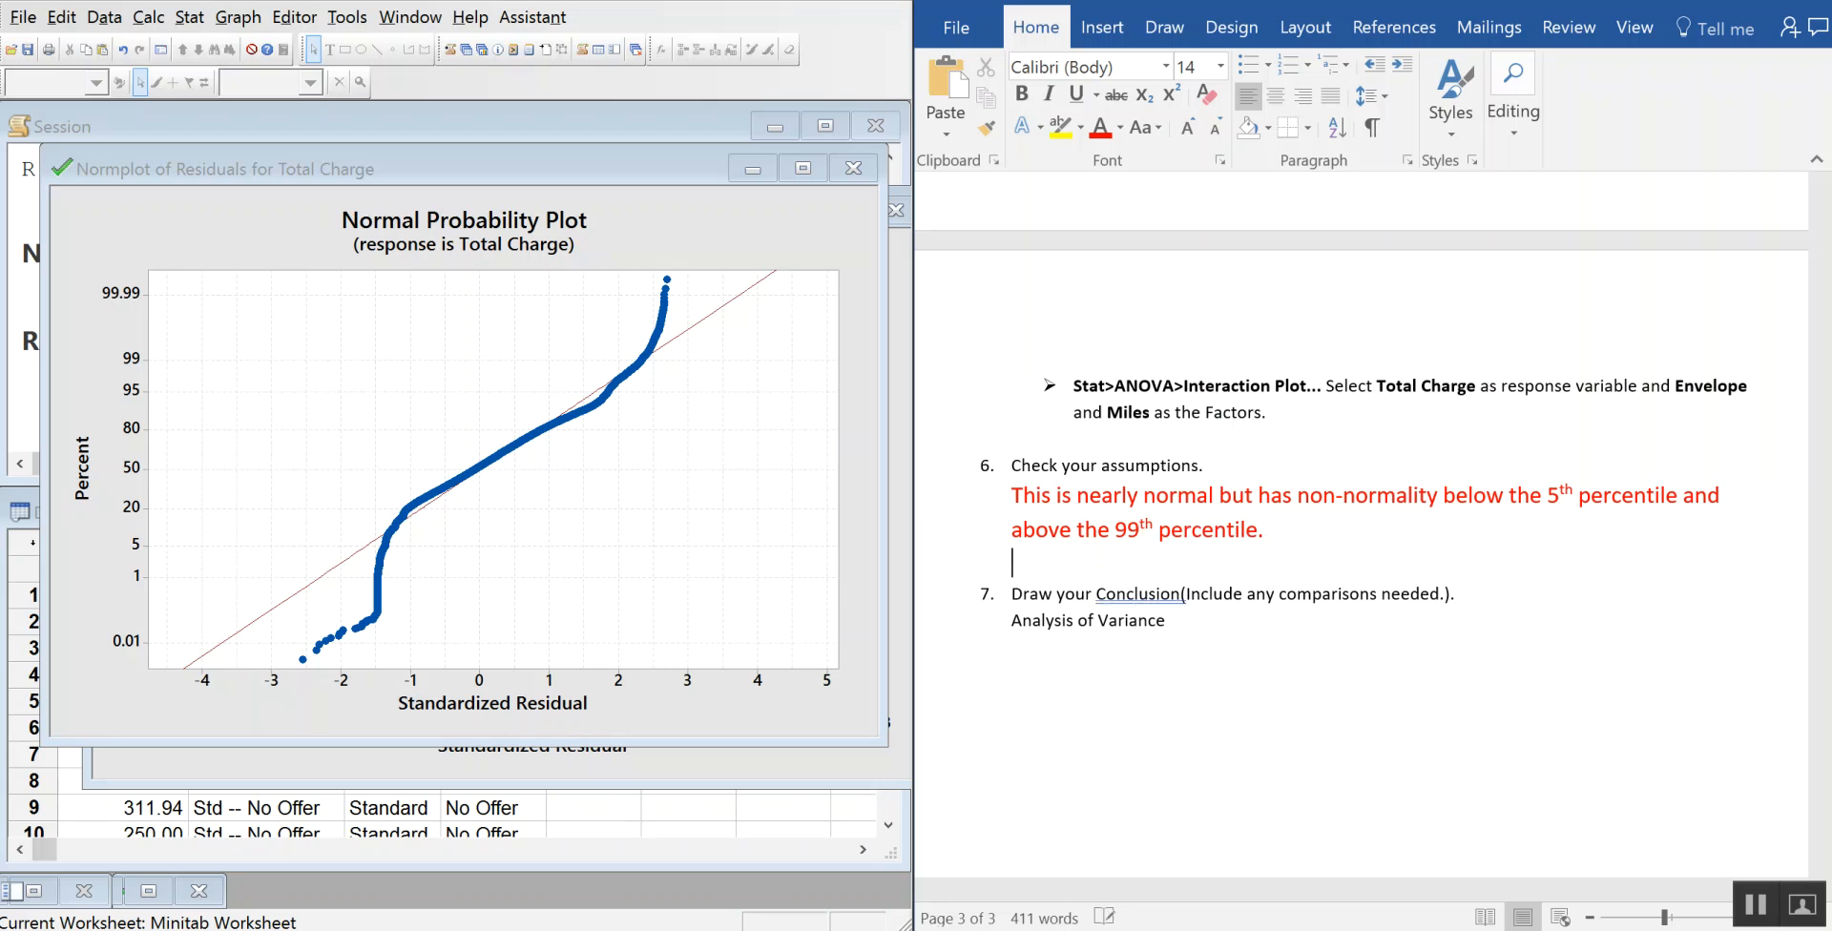
- Add the line "Independence/Random: The mailings and assignments of treatments were random." to the assumptions answer
type("Independence/Rando")
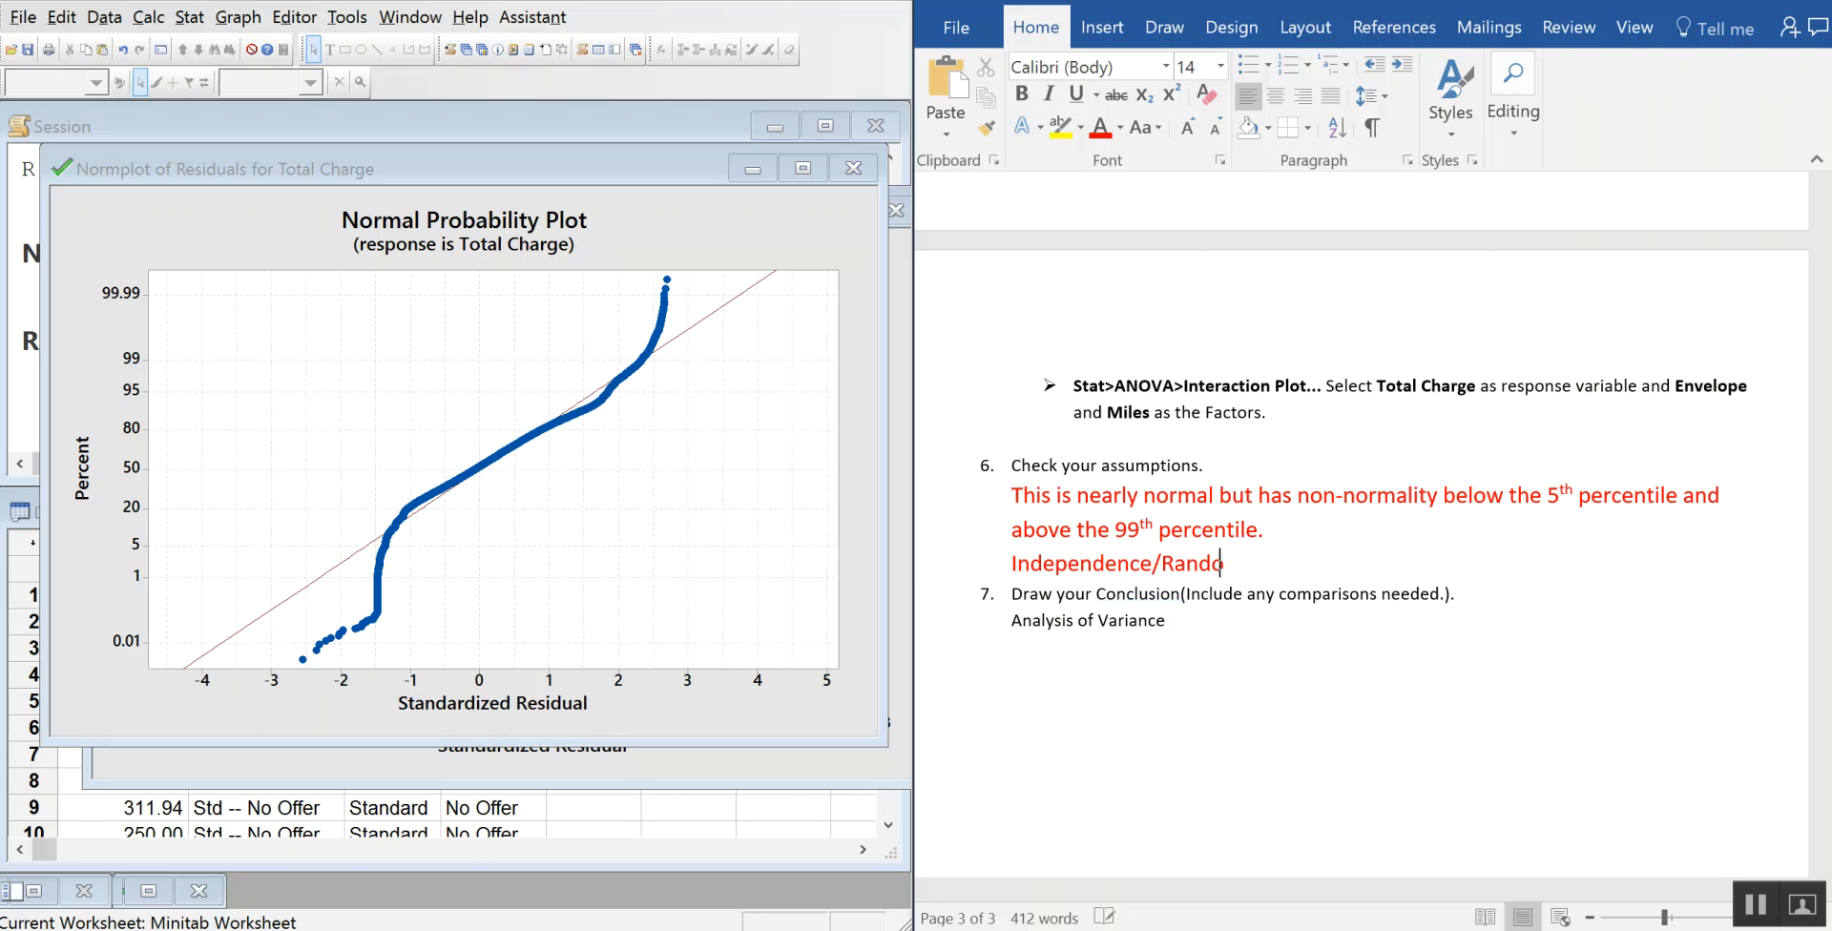
type("m: The mailings f")
key("BackSpace")
type("and ")
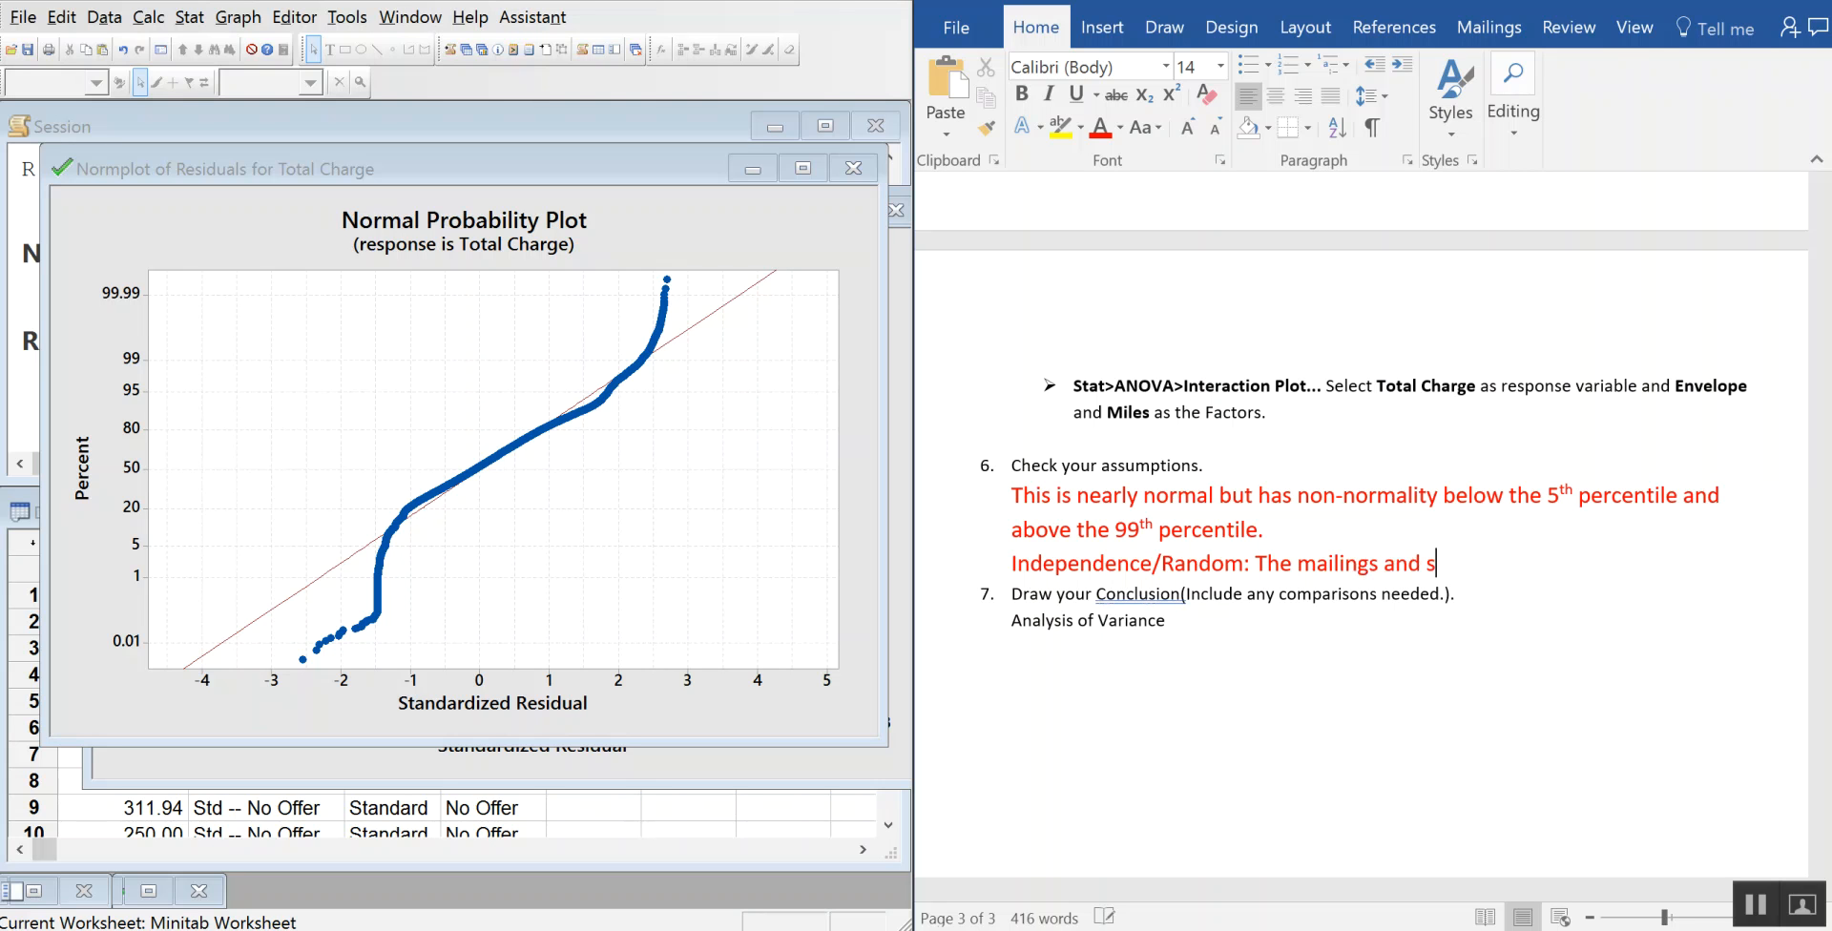
type("assignments fof treatements wer ")
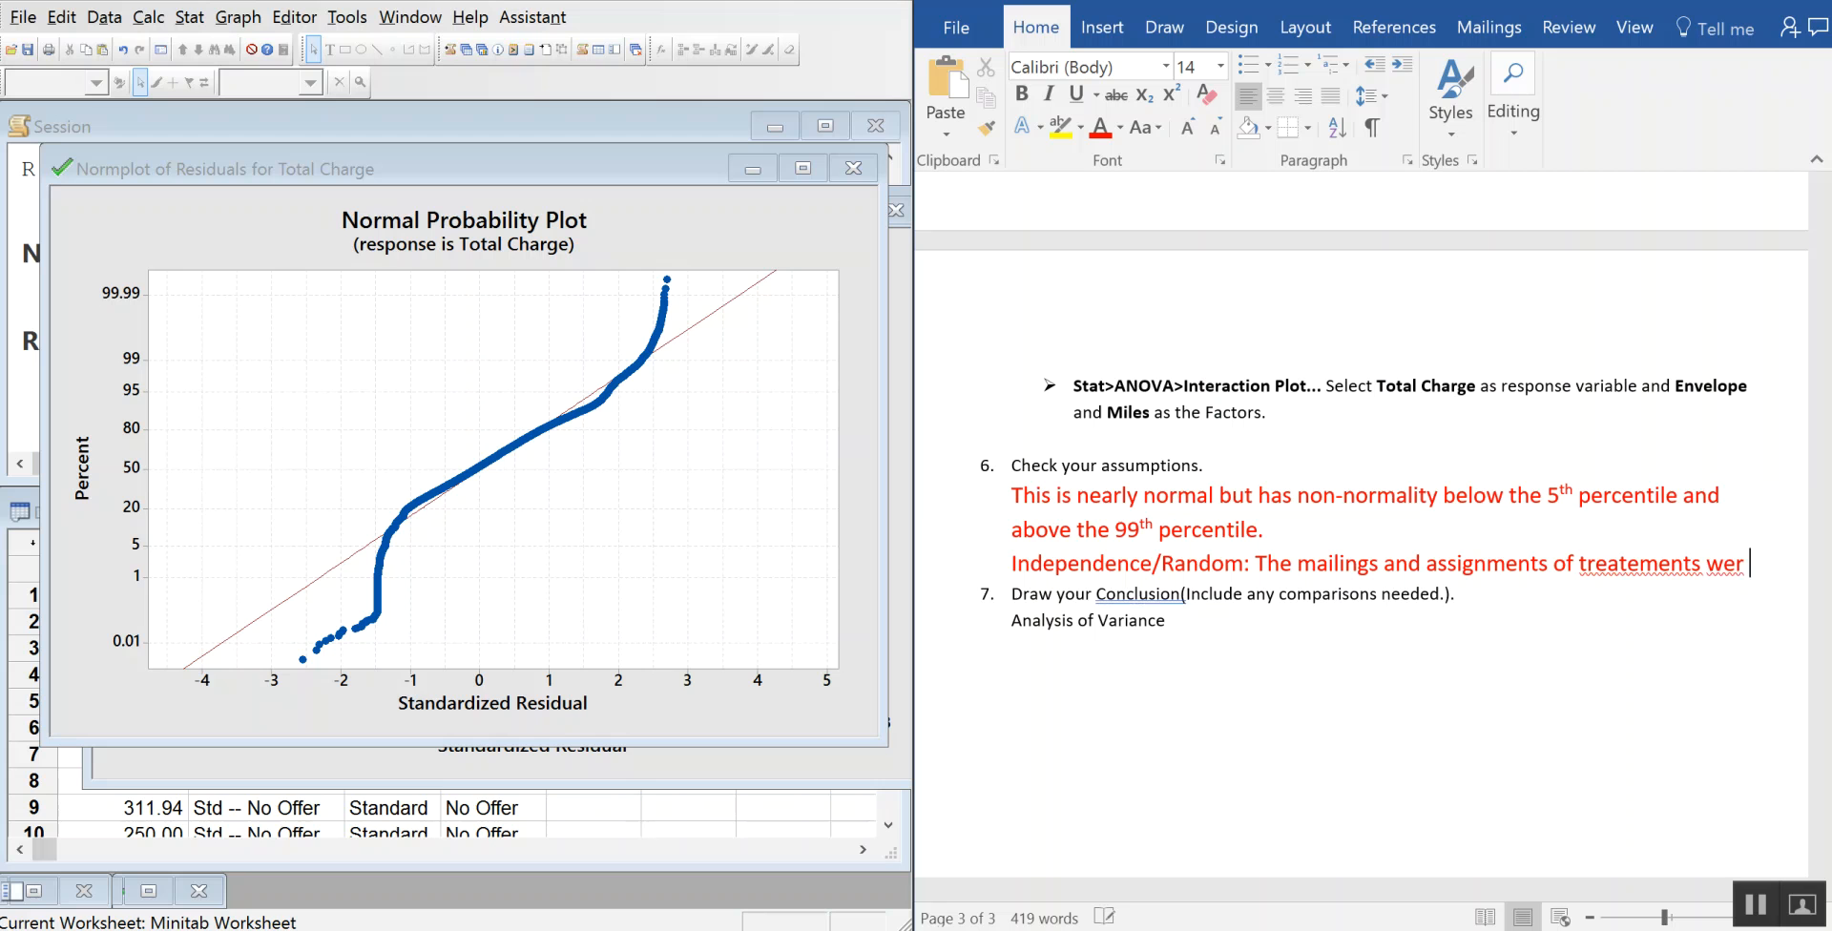
type("e random")
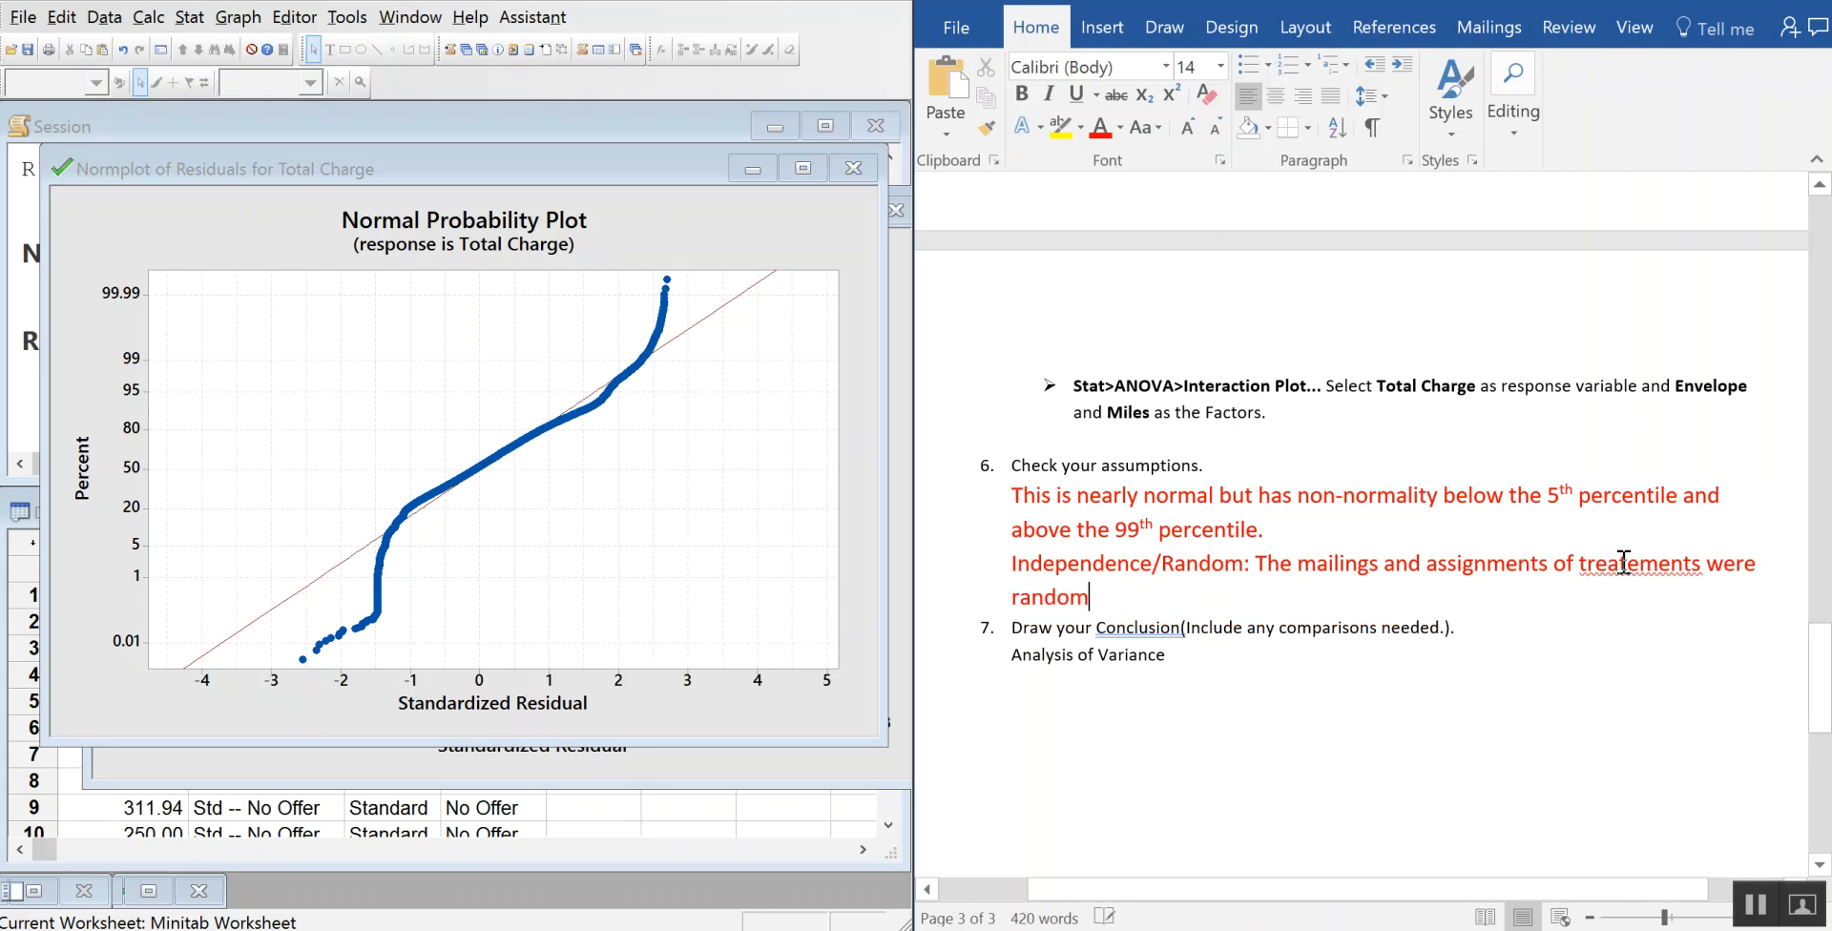
key("Delete")
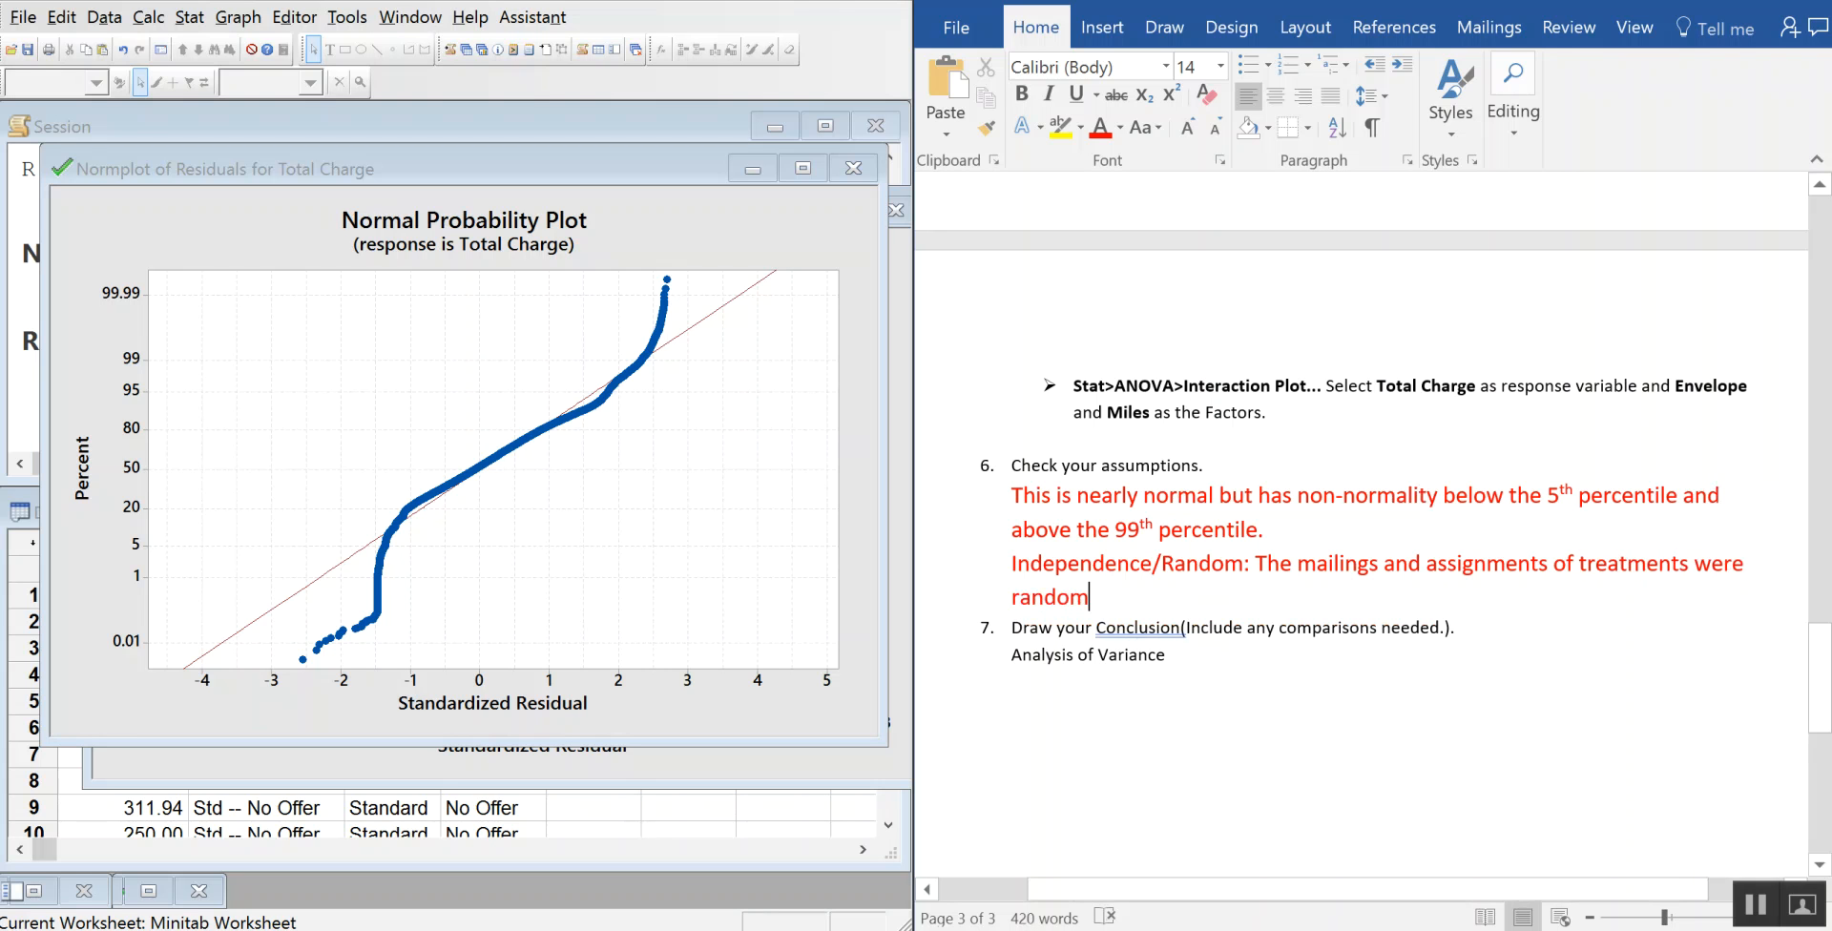
type(".")
left_click(1136, 598)
- Add the line "Earlier checked equal variance via boxplot." at the end of the assumptions answer
key("Return")
type("Ea")
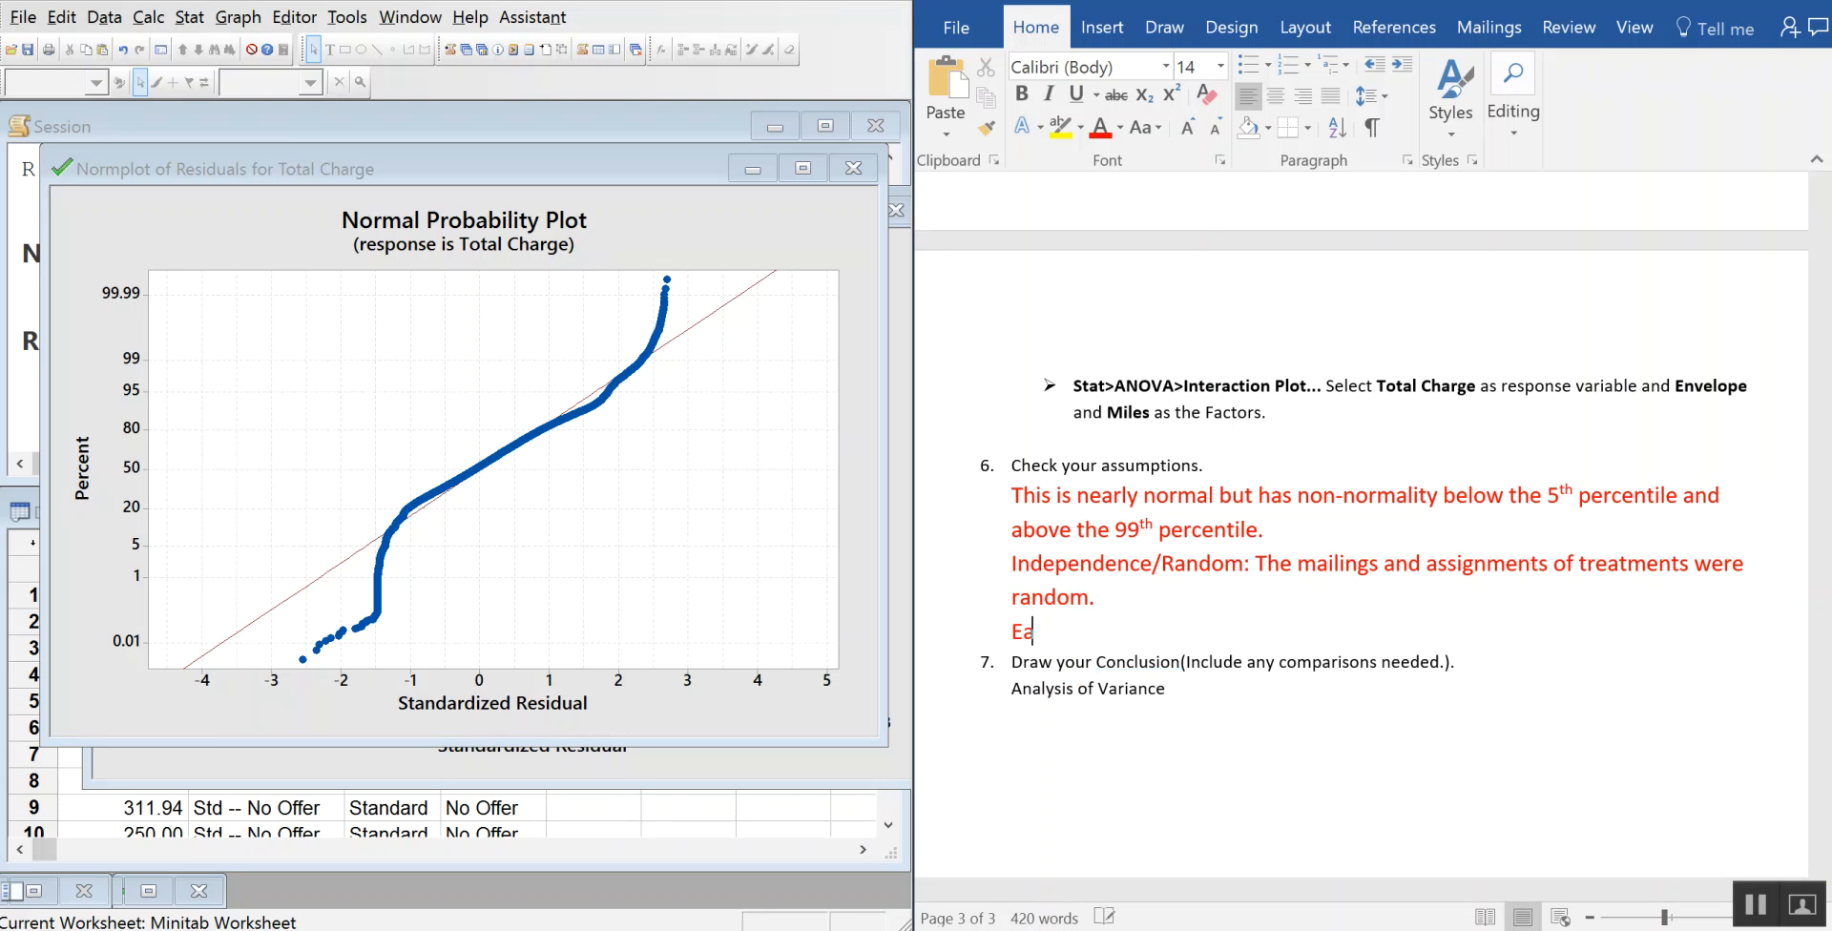
type("rlier checked e   u")
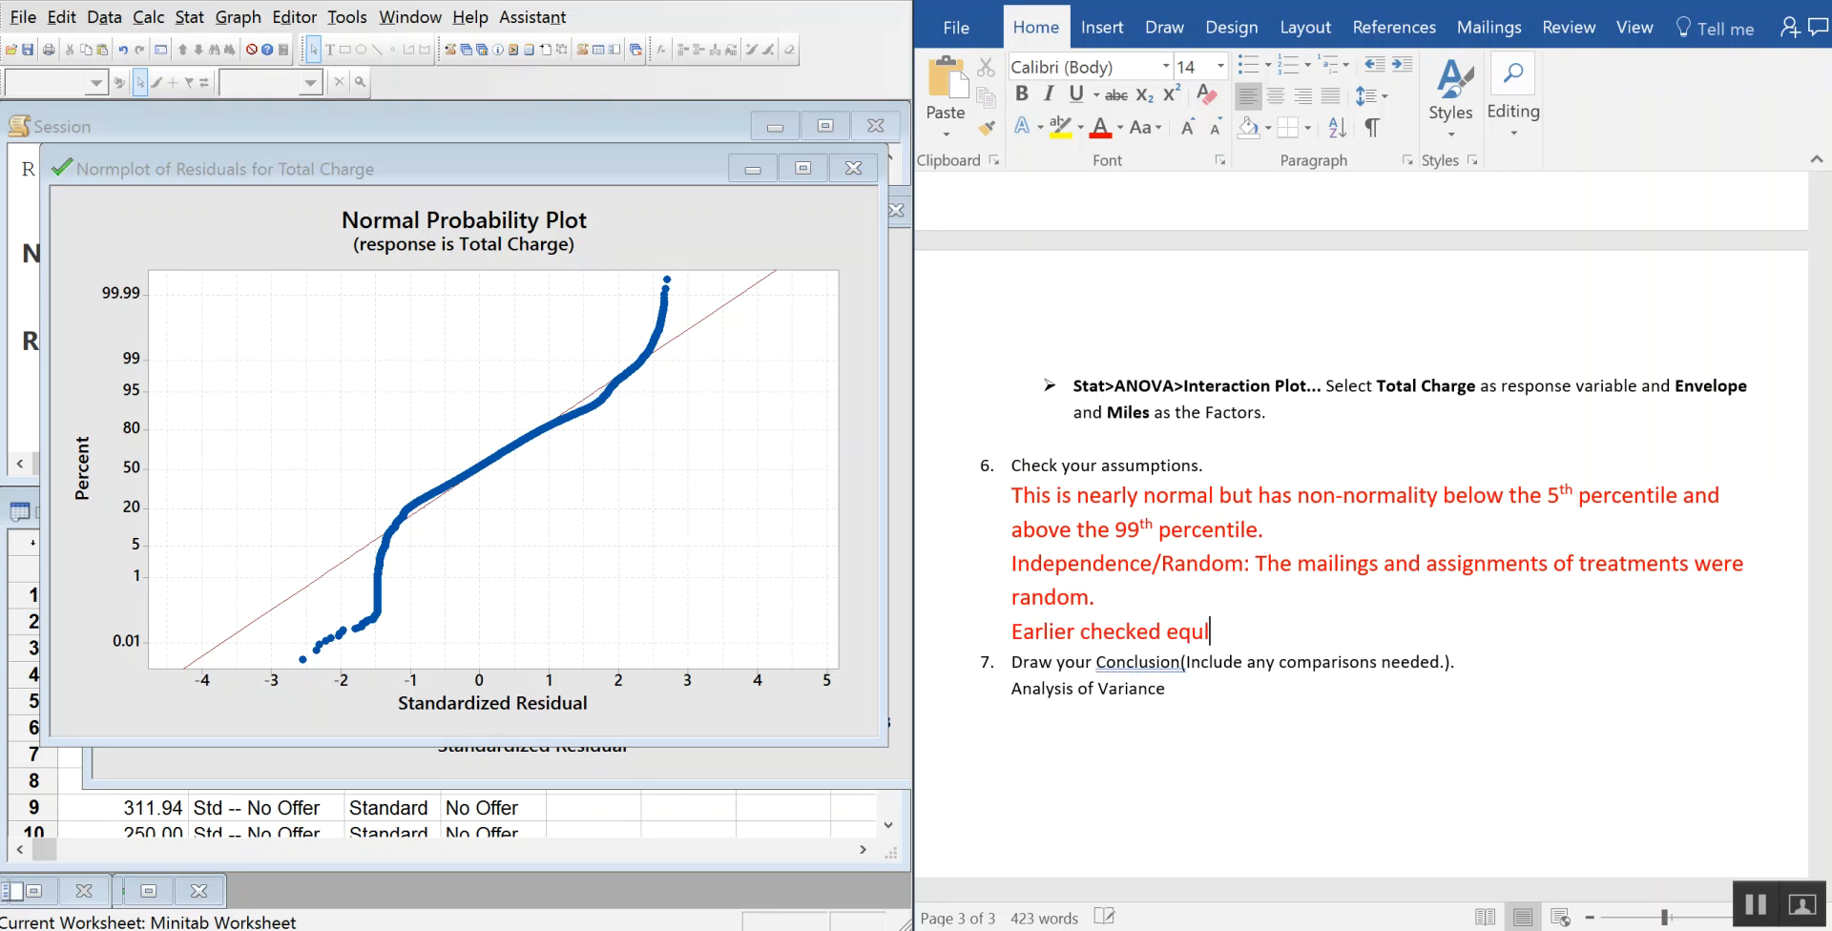
type("variab")
type("e")
key("BackSpace")
key("BackSpace")
type("nca")
key("BackSpace")
type("e via boxplot.")
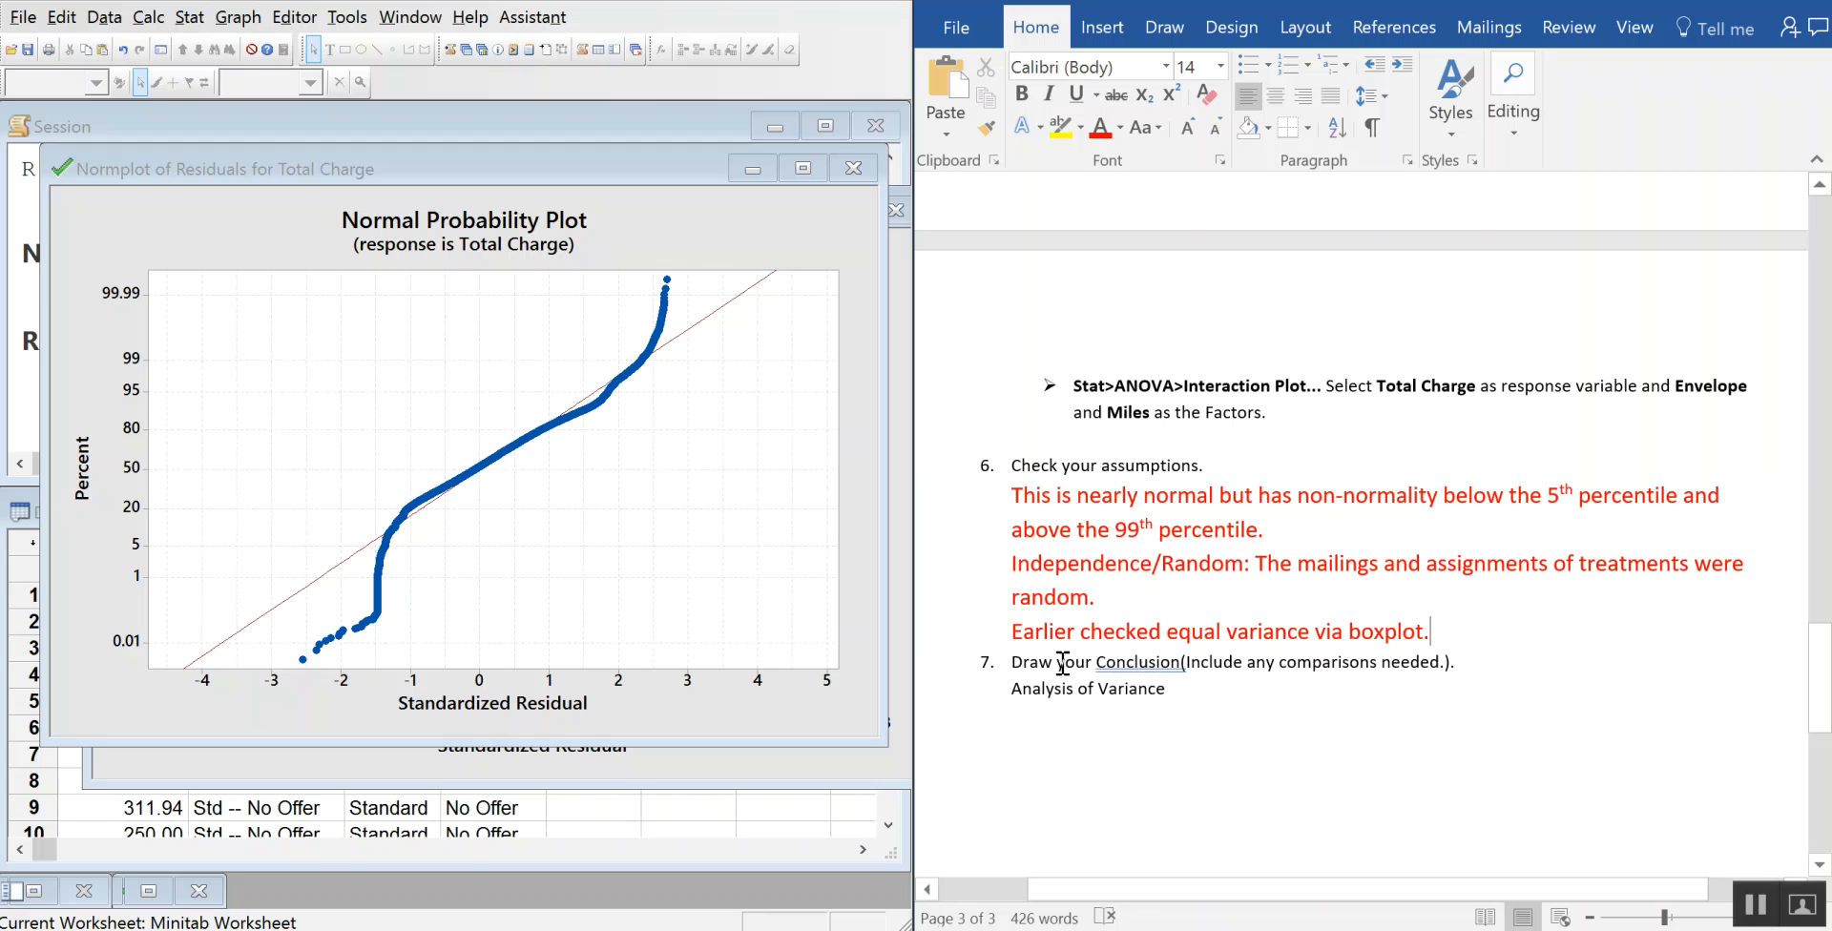
- Delete the text "Analysis of Variance" under the worksheet's "Draw your Conclusion" item
left_click(1009, 686)
key("Delete")
key("Delete")
key("Delete")
key("Delete")
key("Delete")
key("Delete")
key("Delete")
key("Delete")
key("Delete")
key("Delete")
key("Delete")
key("Delete")
key("Delete")
key("Delete")
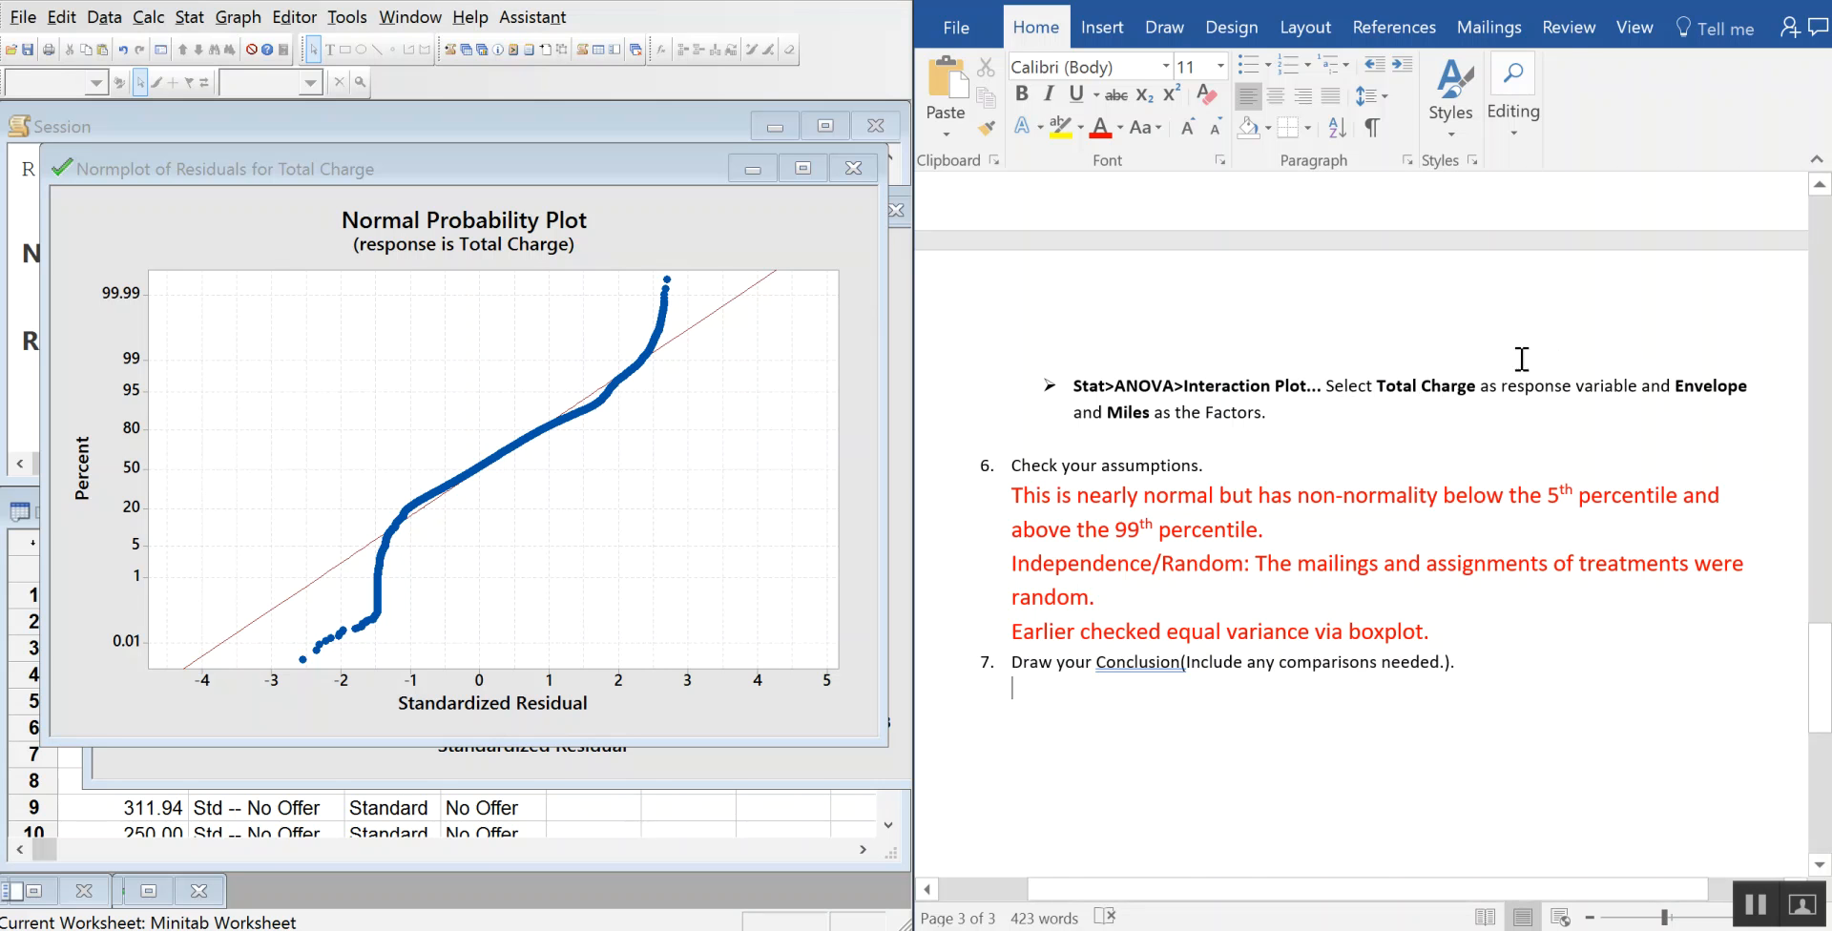
- Minimize the normal probability plot and the residual histogram in Minitab to uncover the session output
scroll(1157, 388, "up", 3)
left_click(751, 172)
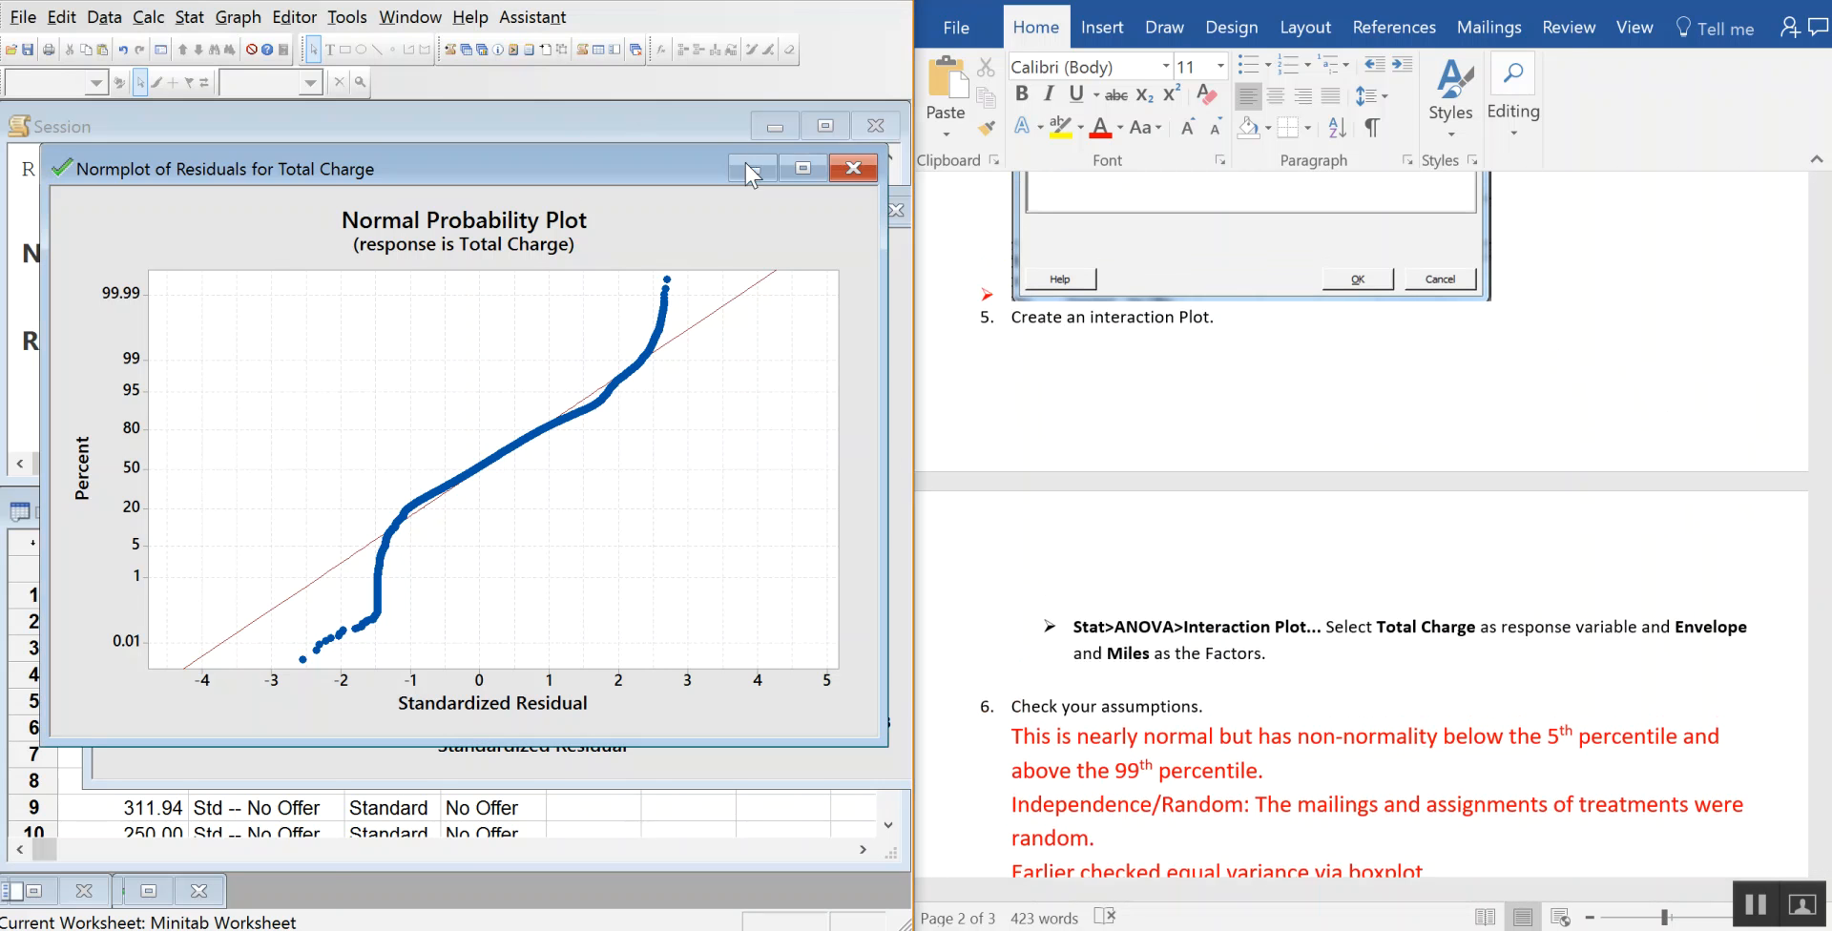
left_click(751, 170)
left_click(794, 206)
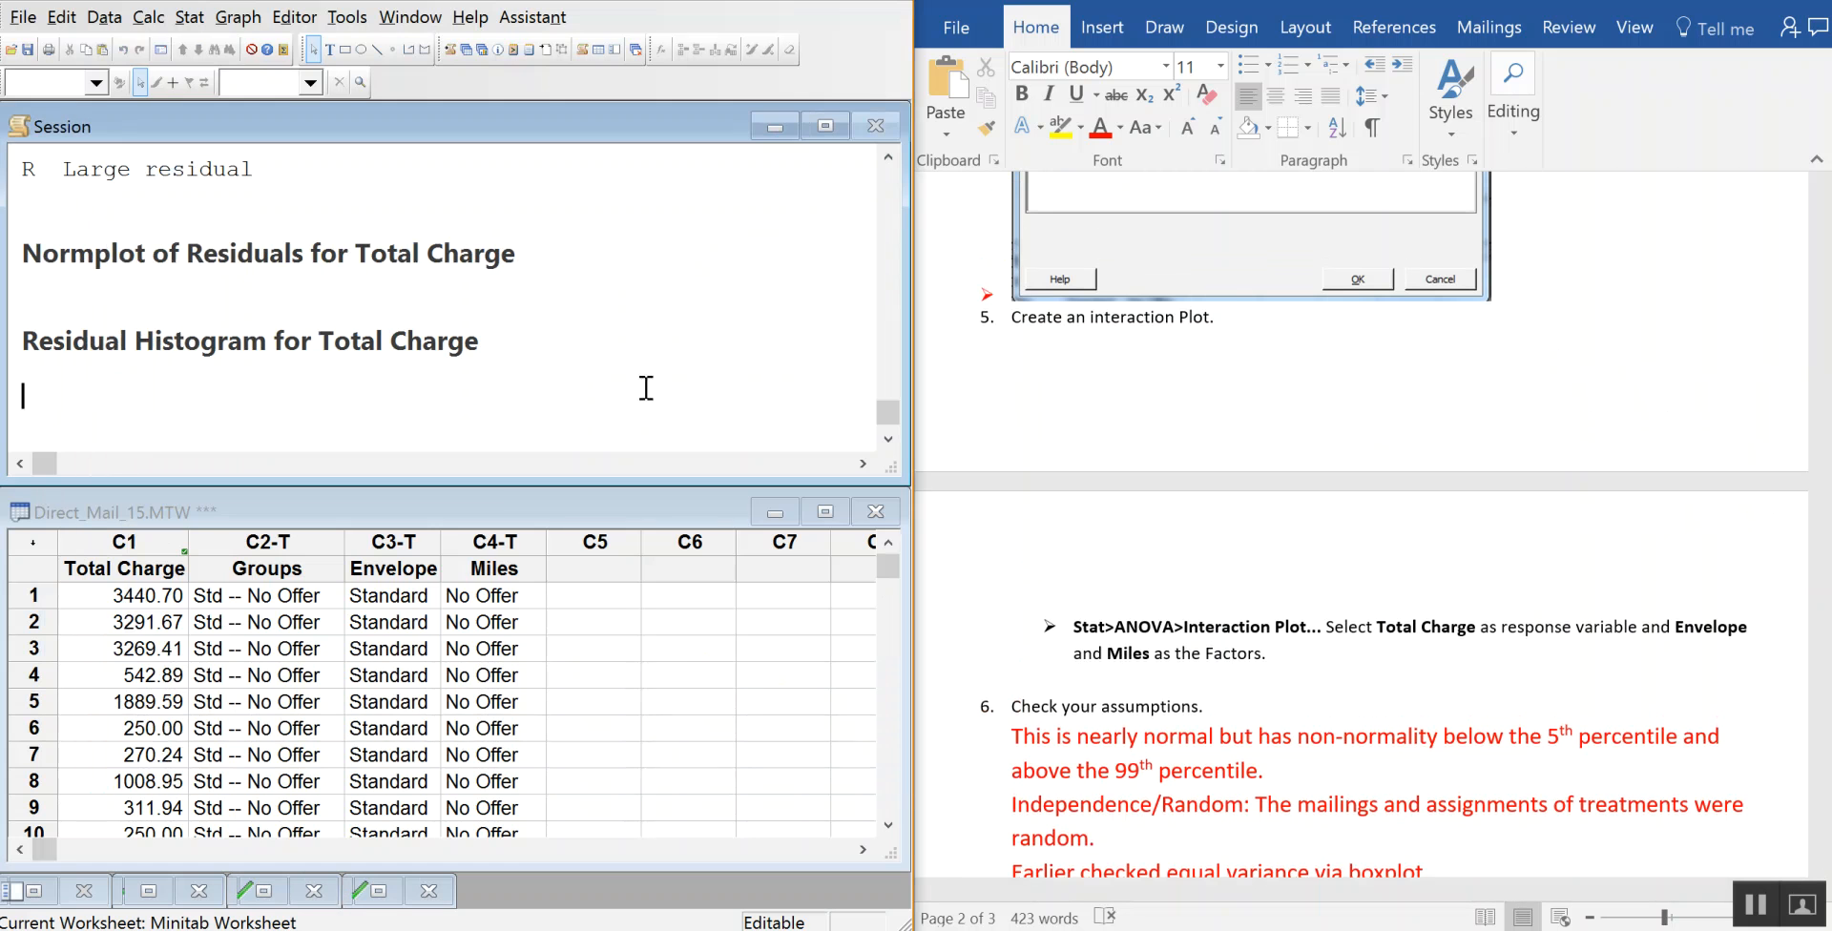
- Look through the general linear model output in the session, examining the coefficients and the Analysis of Variance table
scroll(629, 381, "up", 15)
scroll(673, 392, "up", 15)
scroll(723, 387, "up", 10)
scroll(718, 331, "up", 5)
scroll(720, 362, "up", 18)
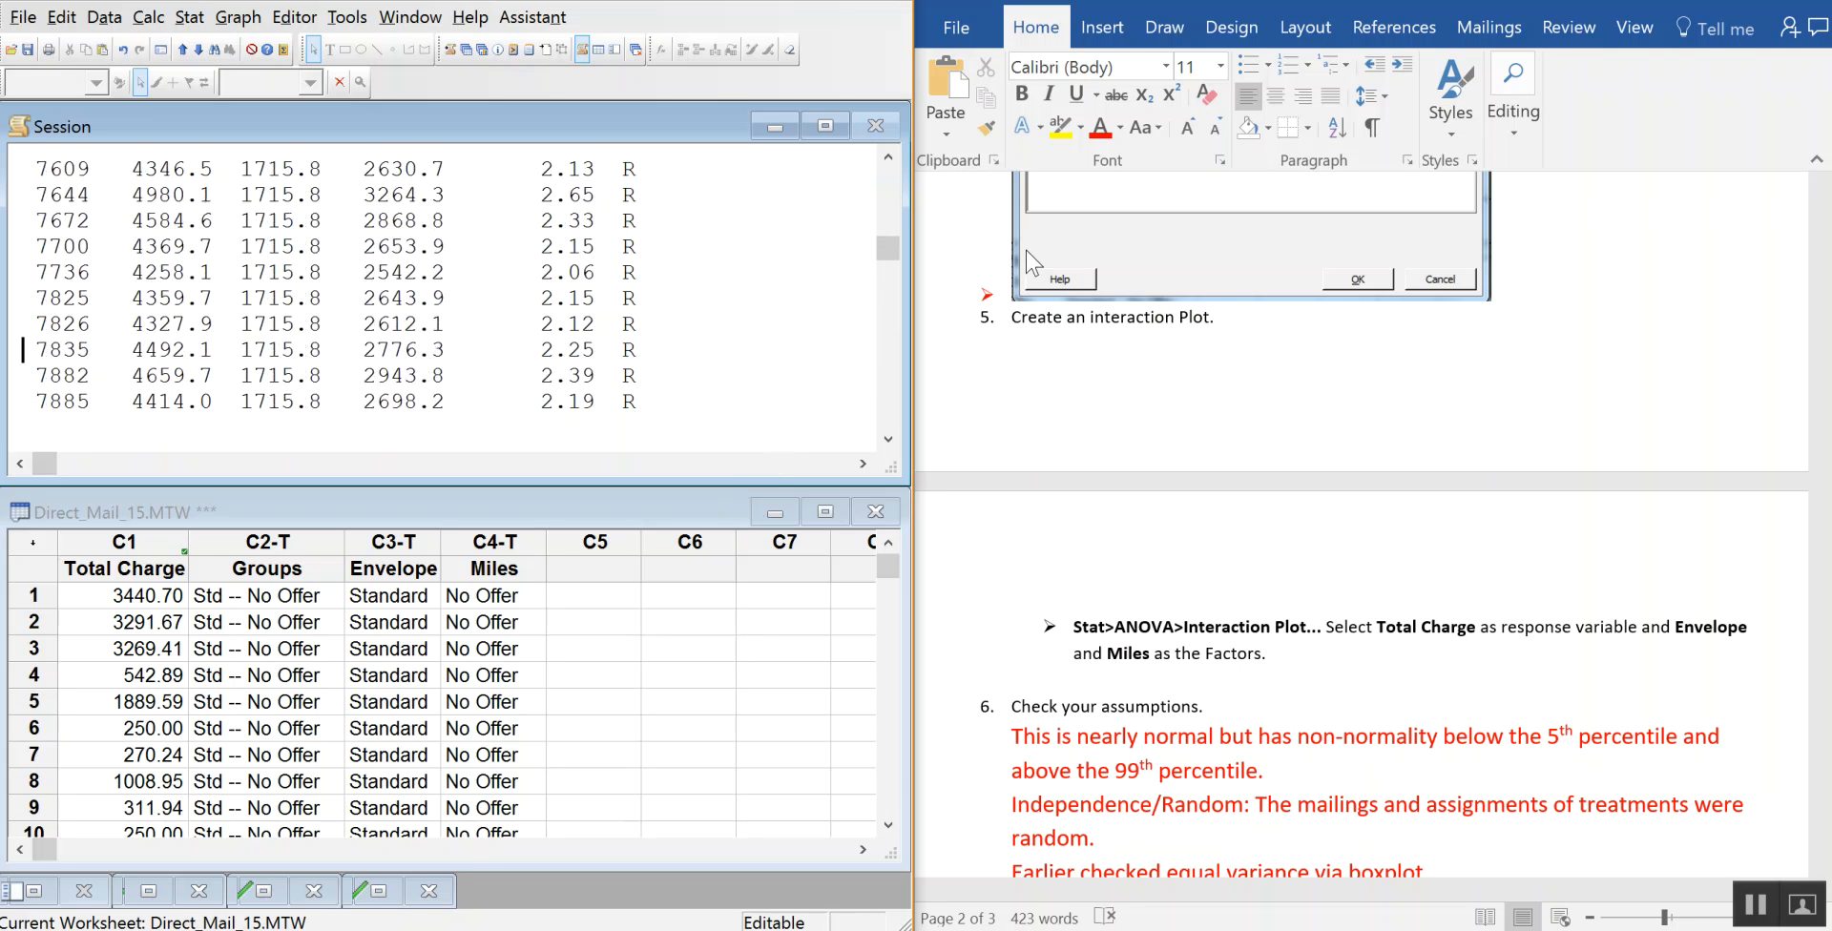
scroll(1031, 262, "up", 6)
scroll(740, 251, "up", 5)
scroll(800, 277, "up", 15)
scroll(800, 306, "down", 3)
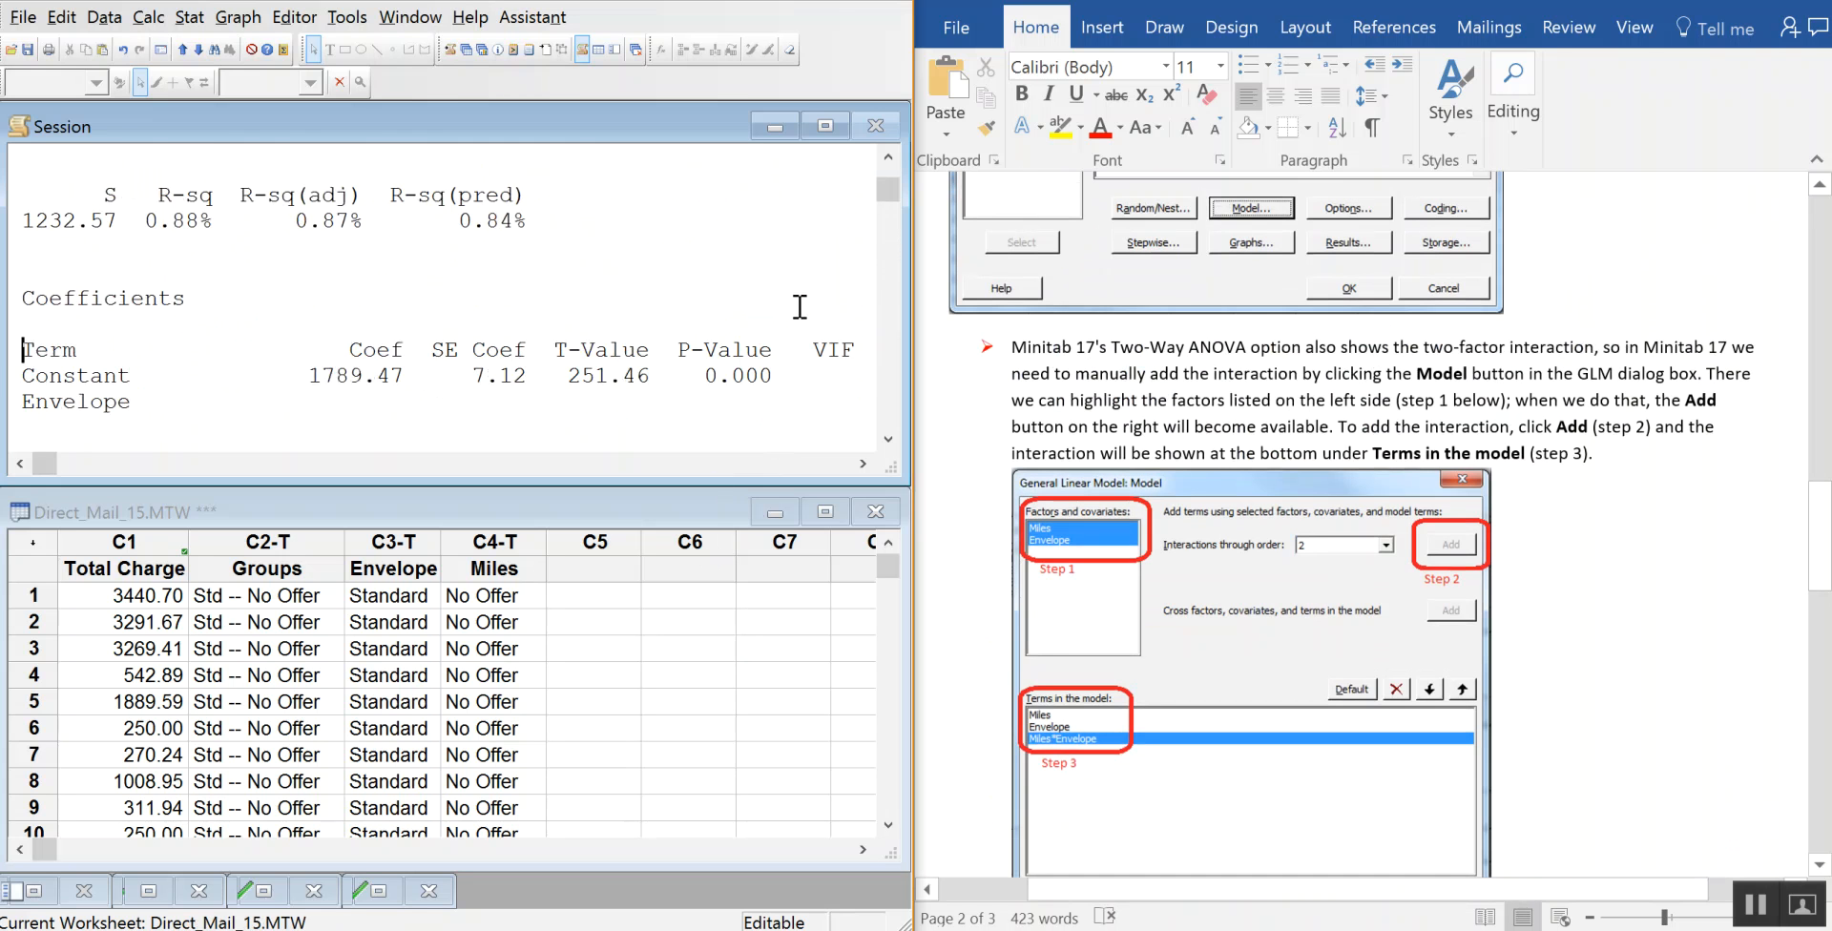
scroll(800, 306, "down", 2)
scroll(1653, 630, "down", 1)
scroll(1654, 631, "down", 3)
left_click_drag(913, 377, 922, 377)
left_click(911, 389)
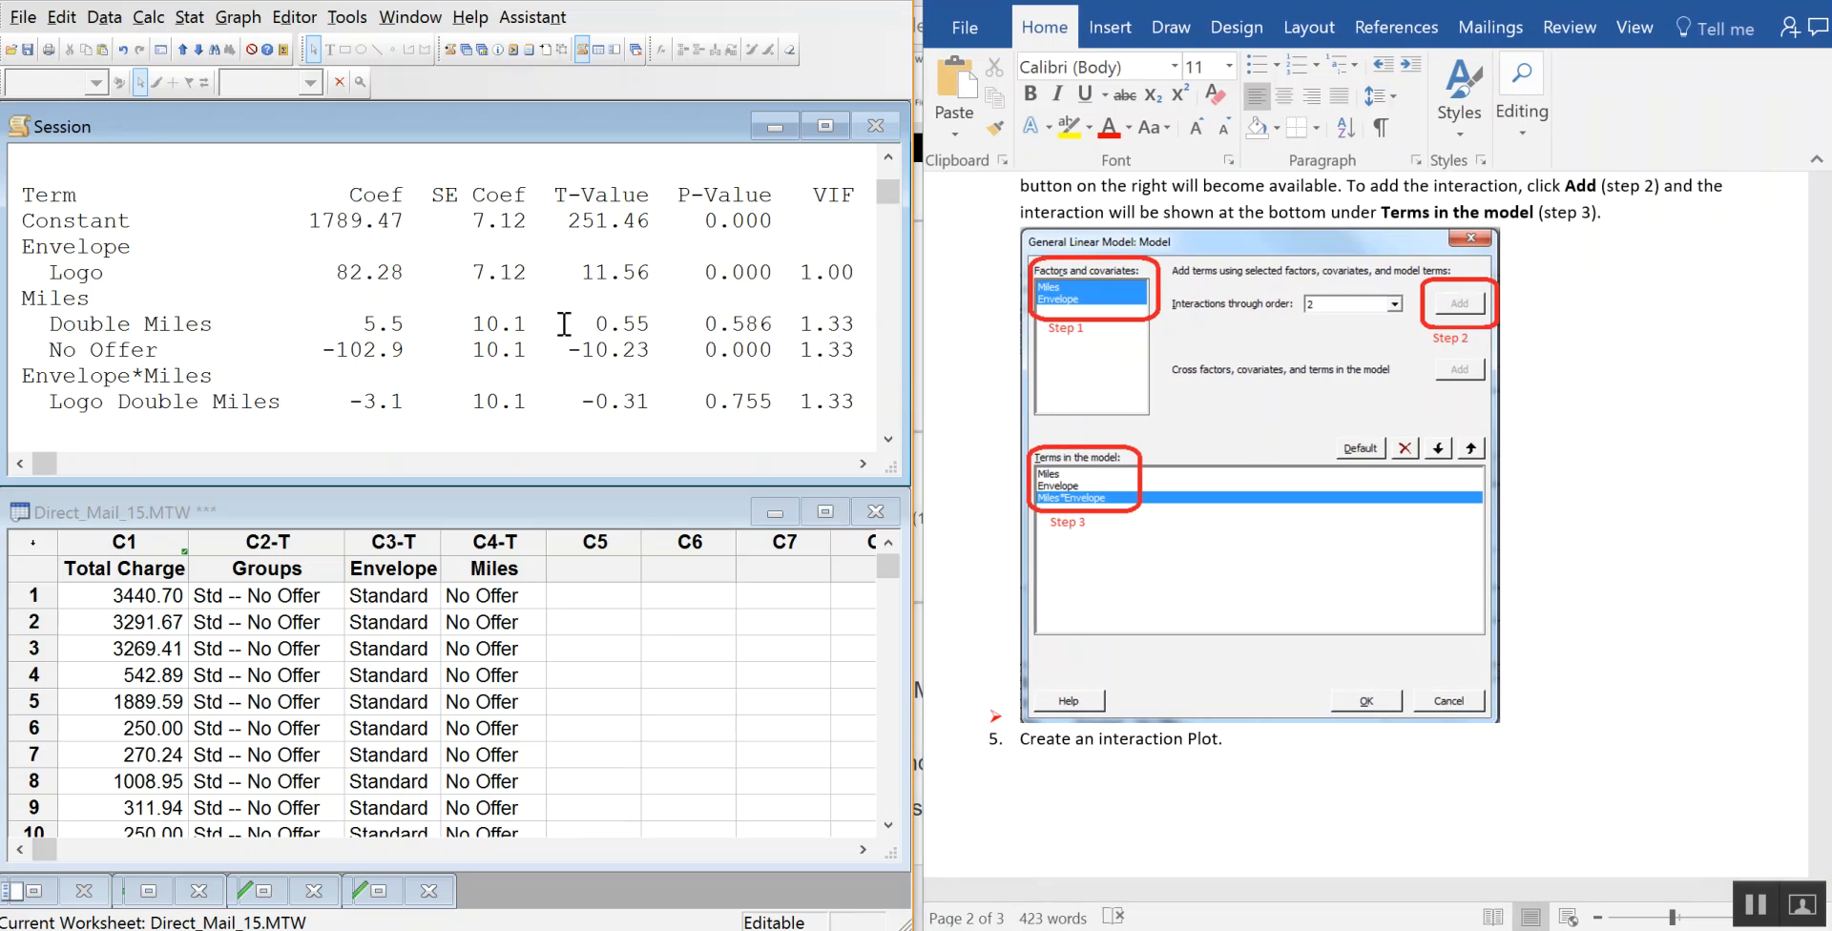
scroll(534, 324, "up", 4)
scroll(577, 308, "down", 3)
scroll(577, 318, "up", 3)
scroll(587, 315, "up", 2)
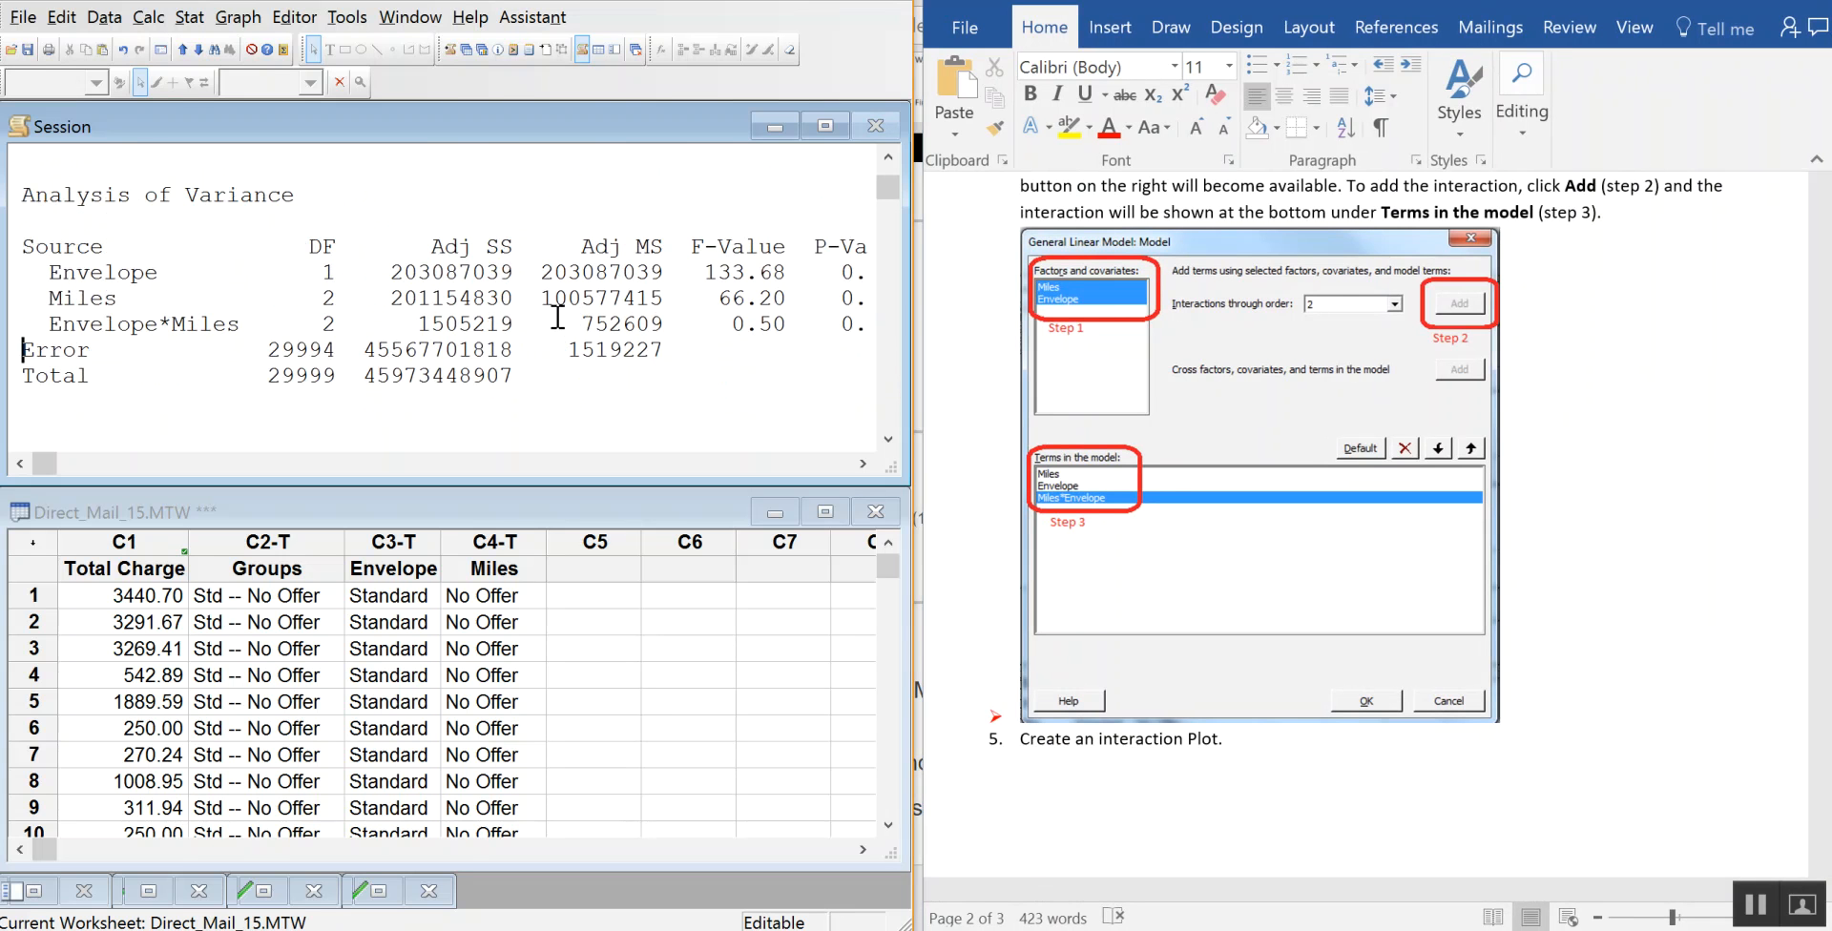
- Copy the Analysis of Variance table from the session output and place the cursor on Word's empty line under "Draw your Conclusion"
left_click_drag(25, 200, 520, 376)
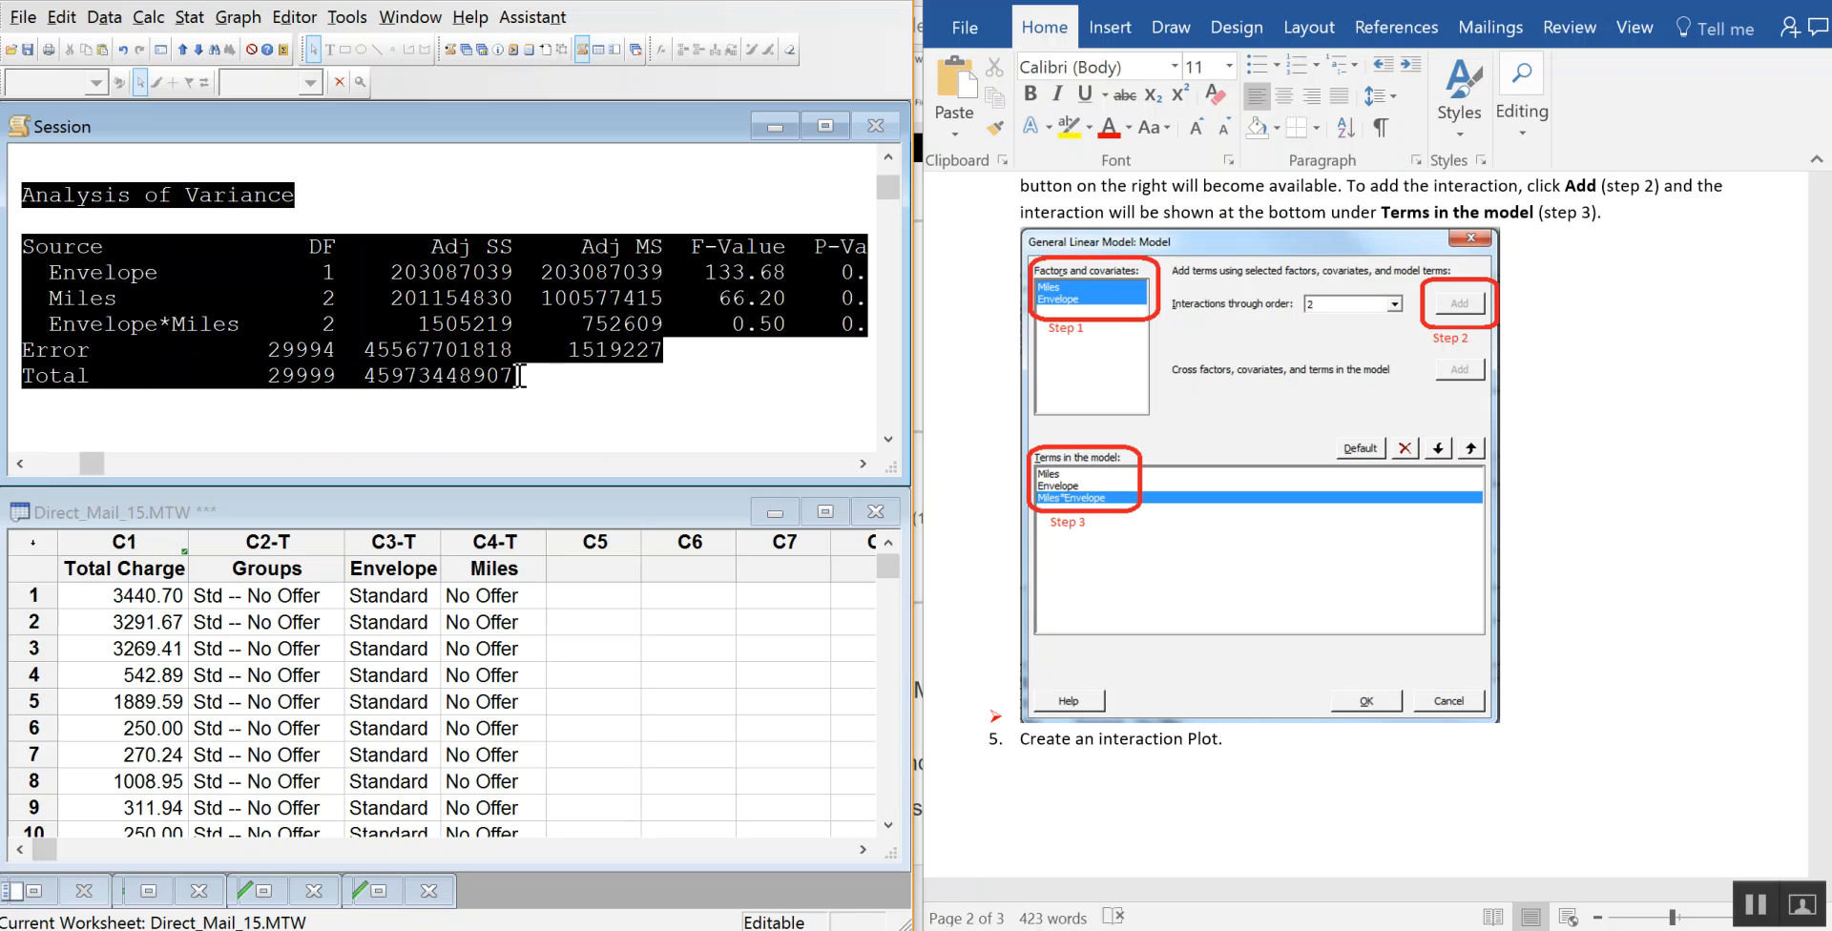
left_click(1718, 633)
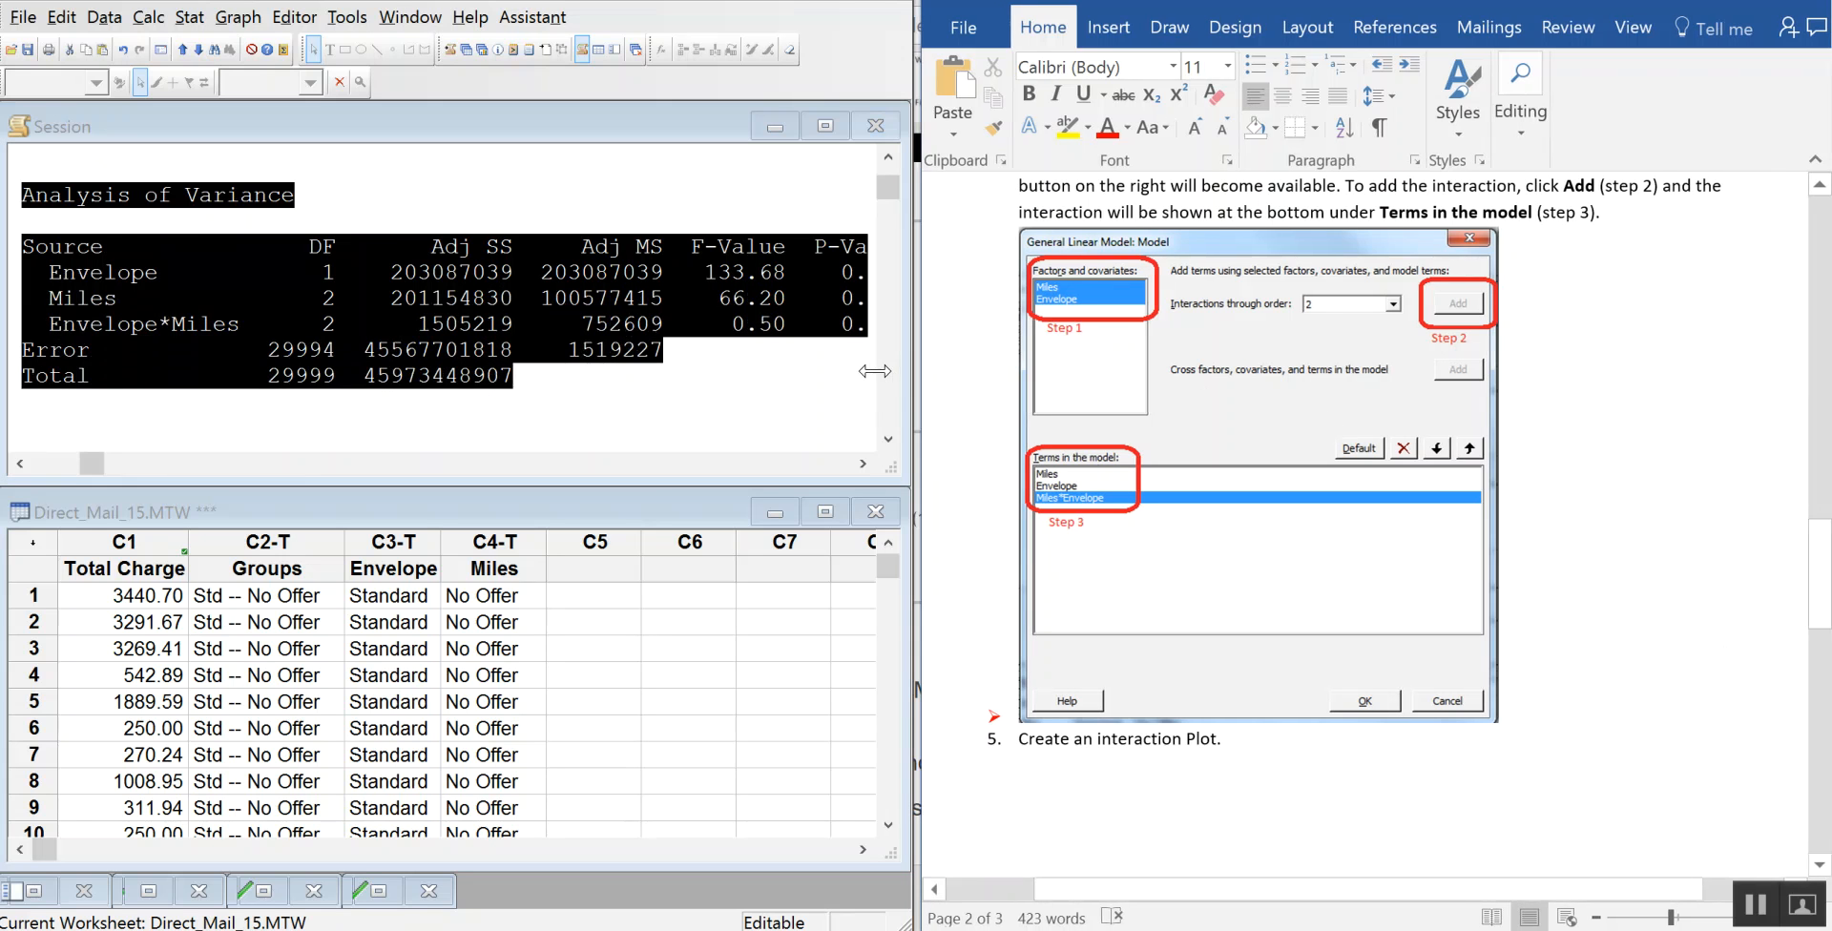
mouse_move(913, 377)
left_mouse_down()
mouse_move(817, 362)
mouse_move(909, 377)
left_mouse_up()
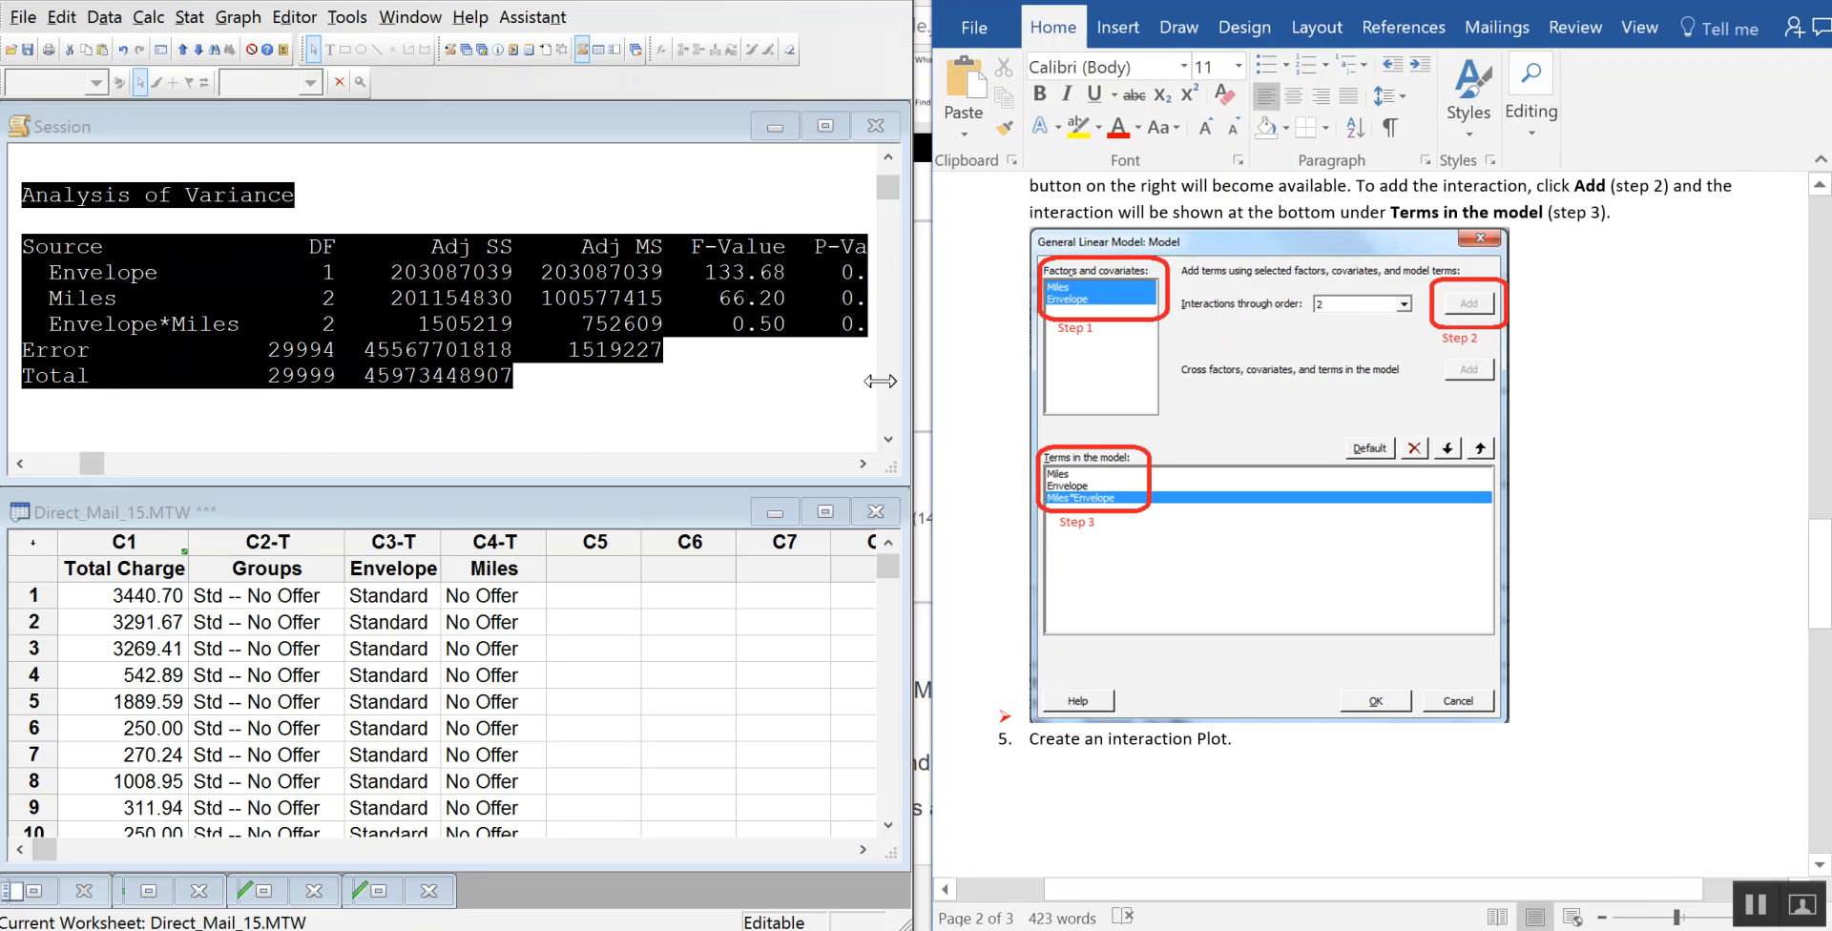
scroll(1337, 747, "down", 10)
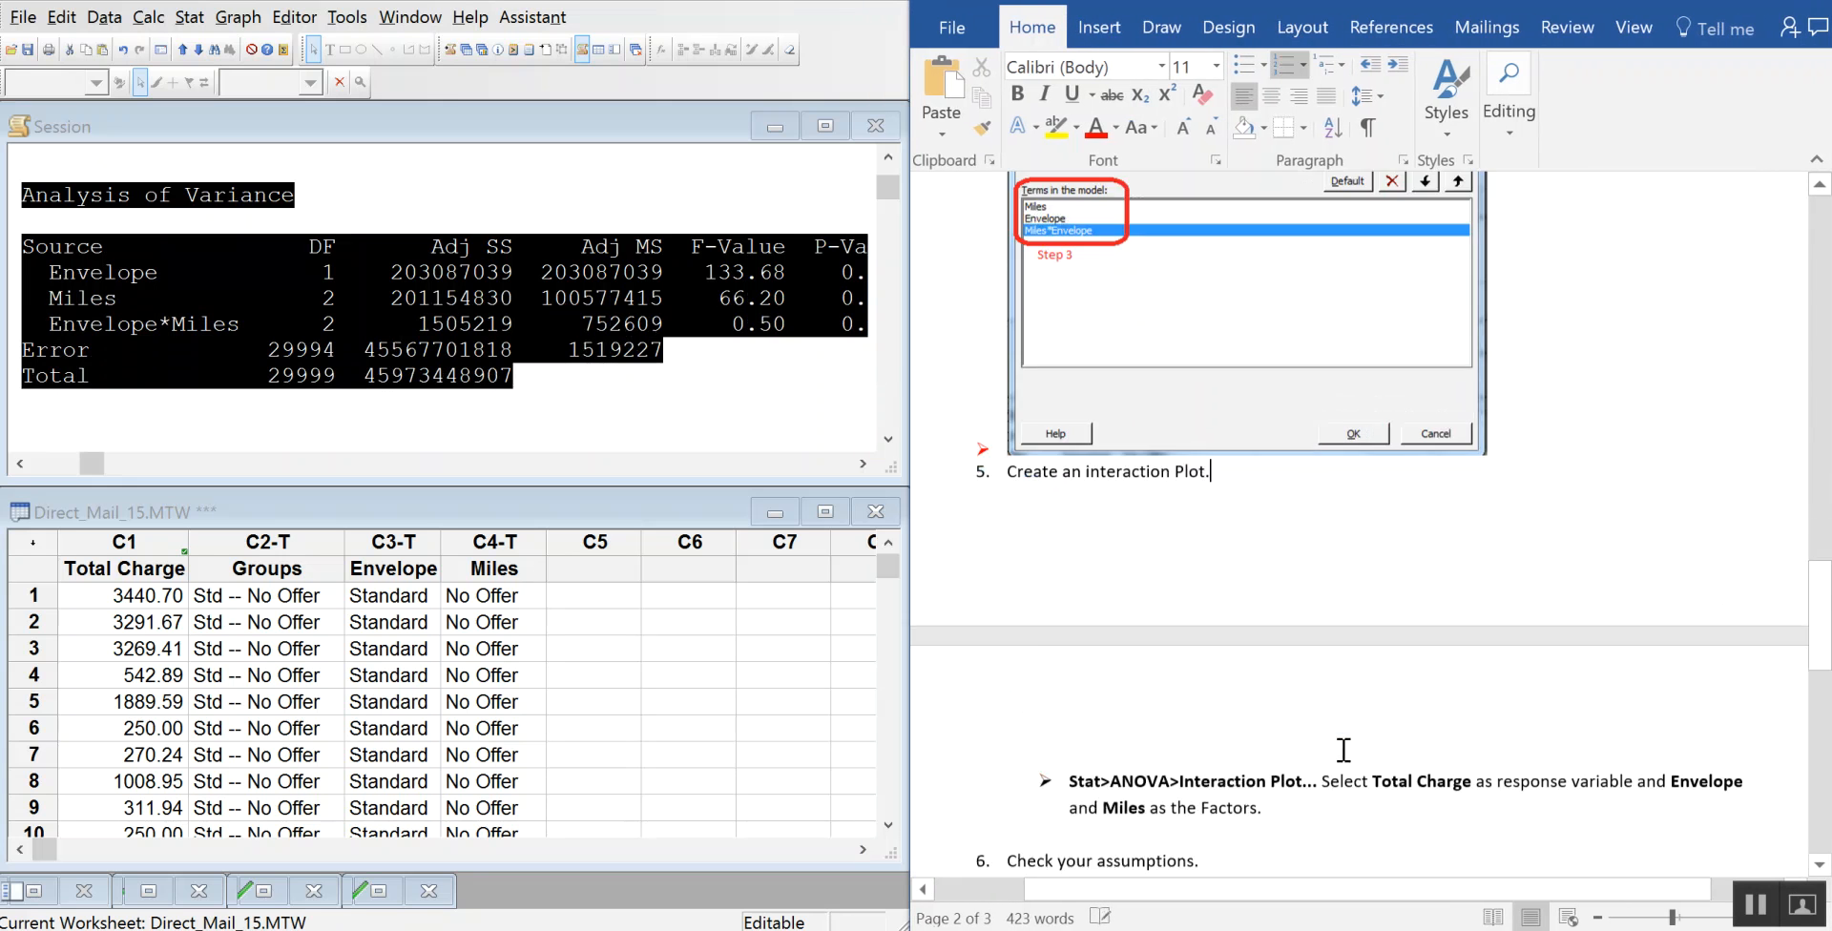
left_click(1088, 445)
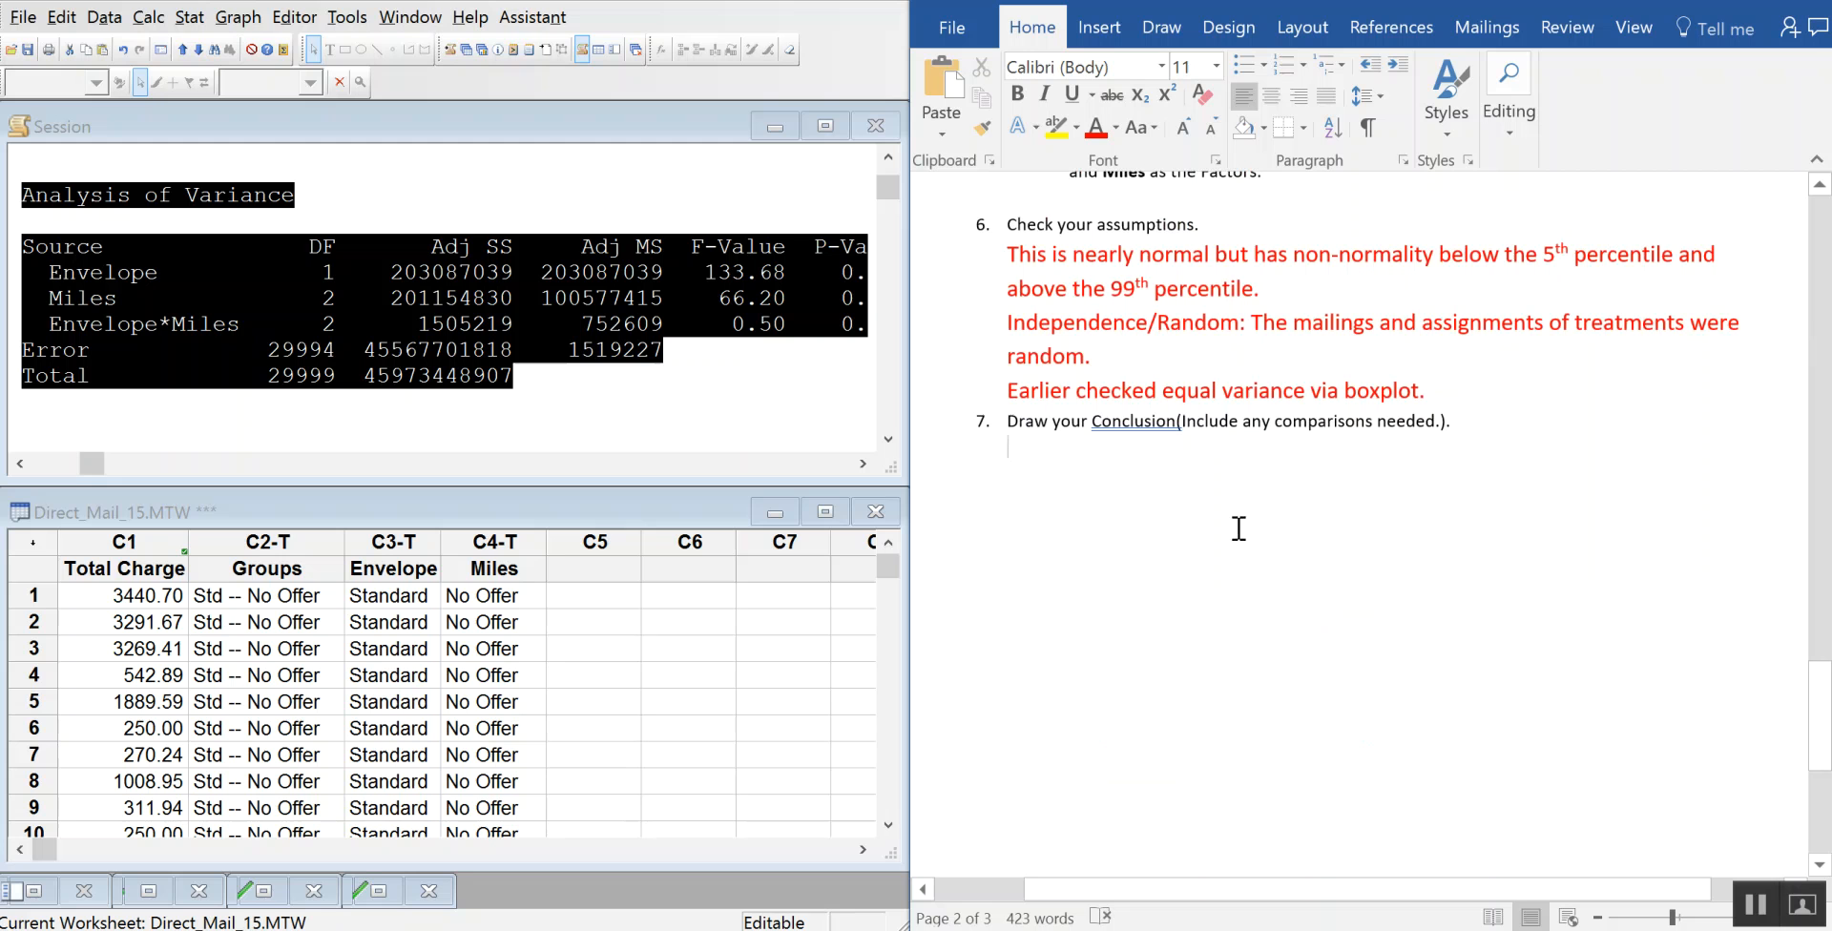
- Try to paste the Analysis of Variance table under "Draw your Conclusion", undo it and check the paste options
key("ctrl+v")
key("ctrl+z")
right_click(1020, 458)
key("Escape")
right_click(1017, 447)
key("Escape")
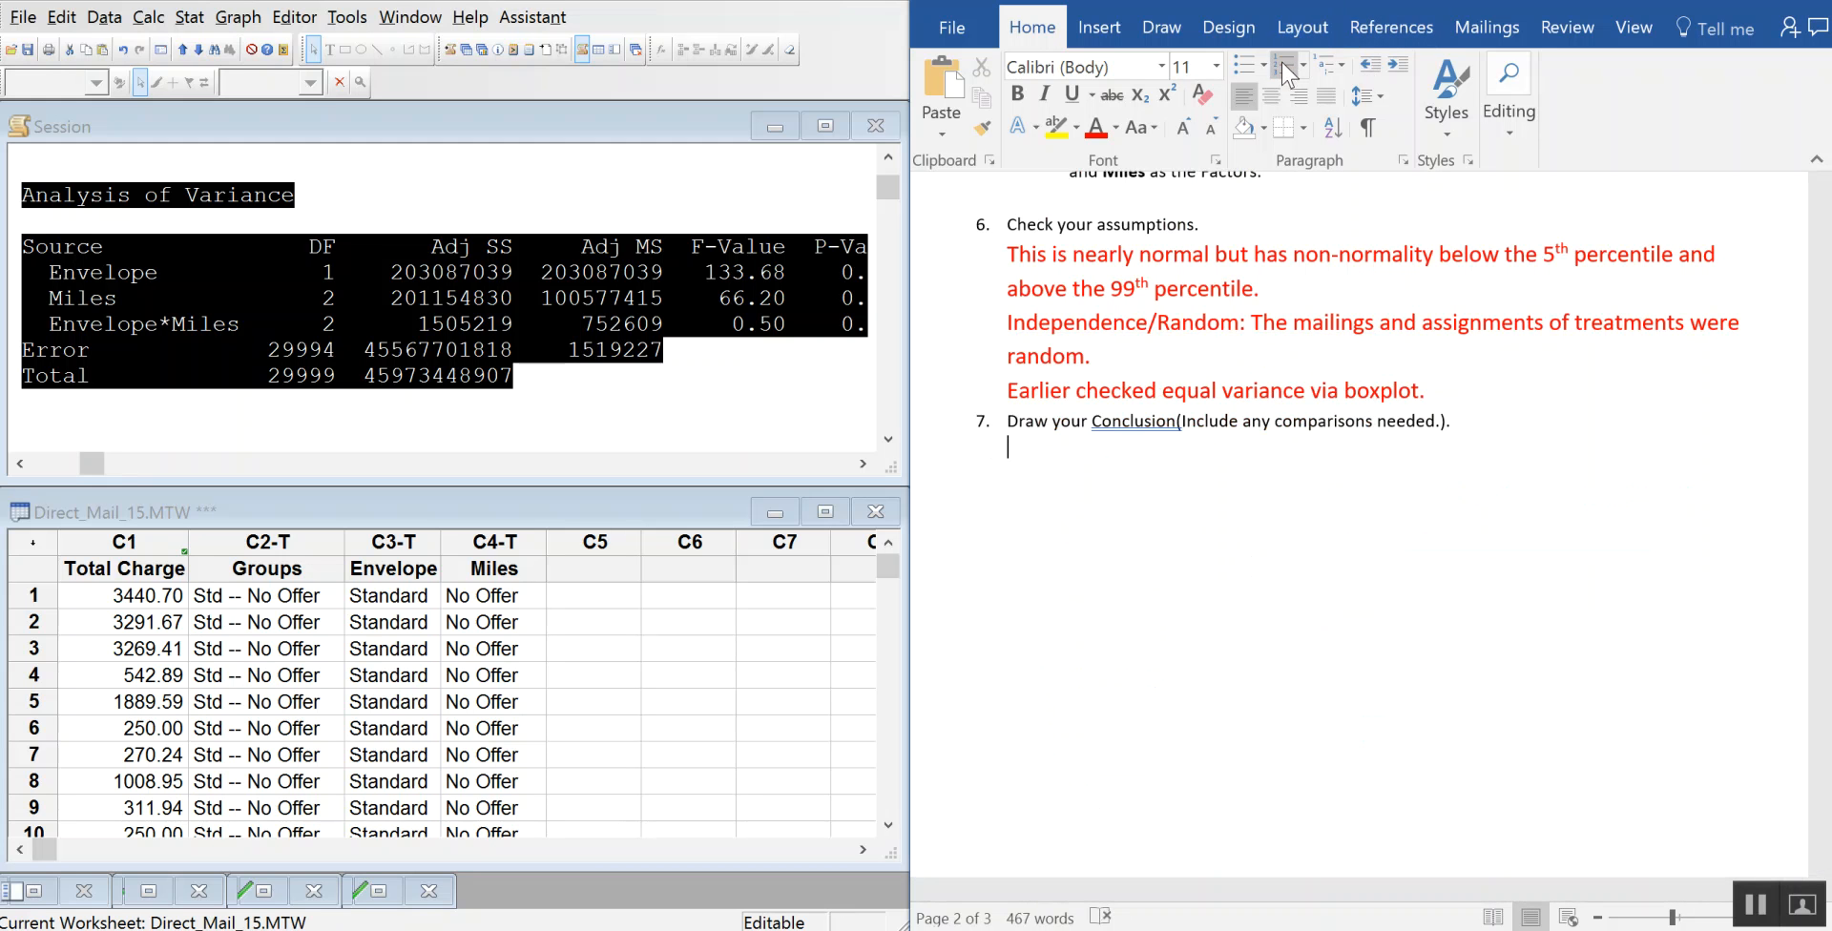
- Take the empty line under "Draw your Conclusion" out of the numbered list so that it starts at the page margin
left_click(1281, 61)
left_click(1281, 61)
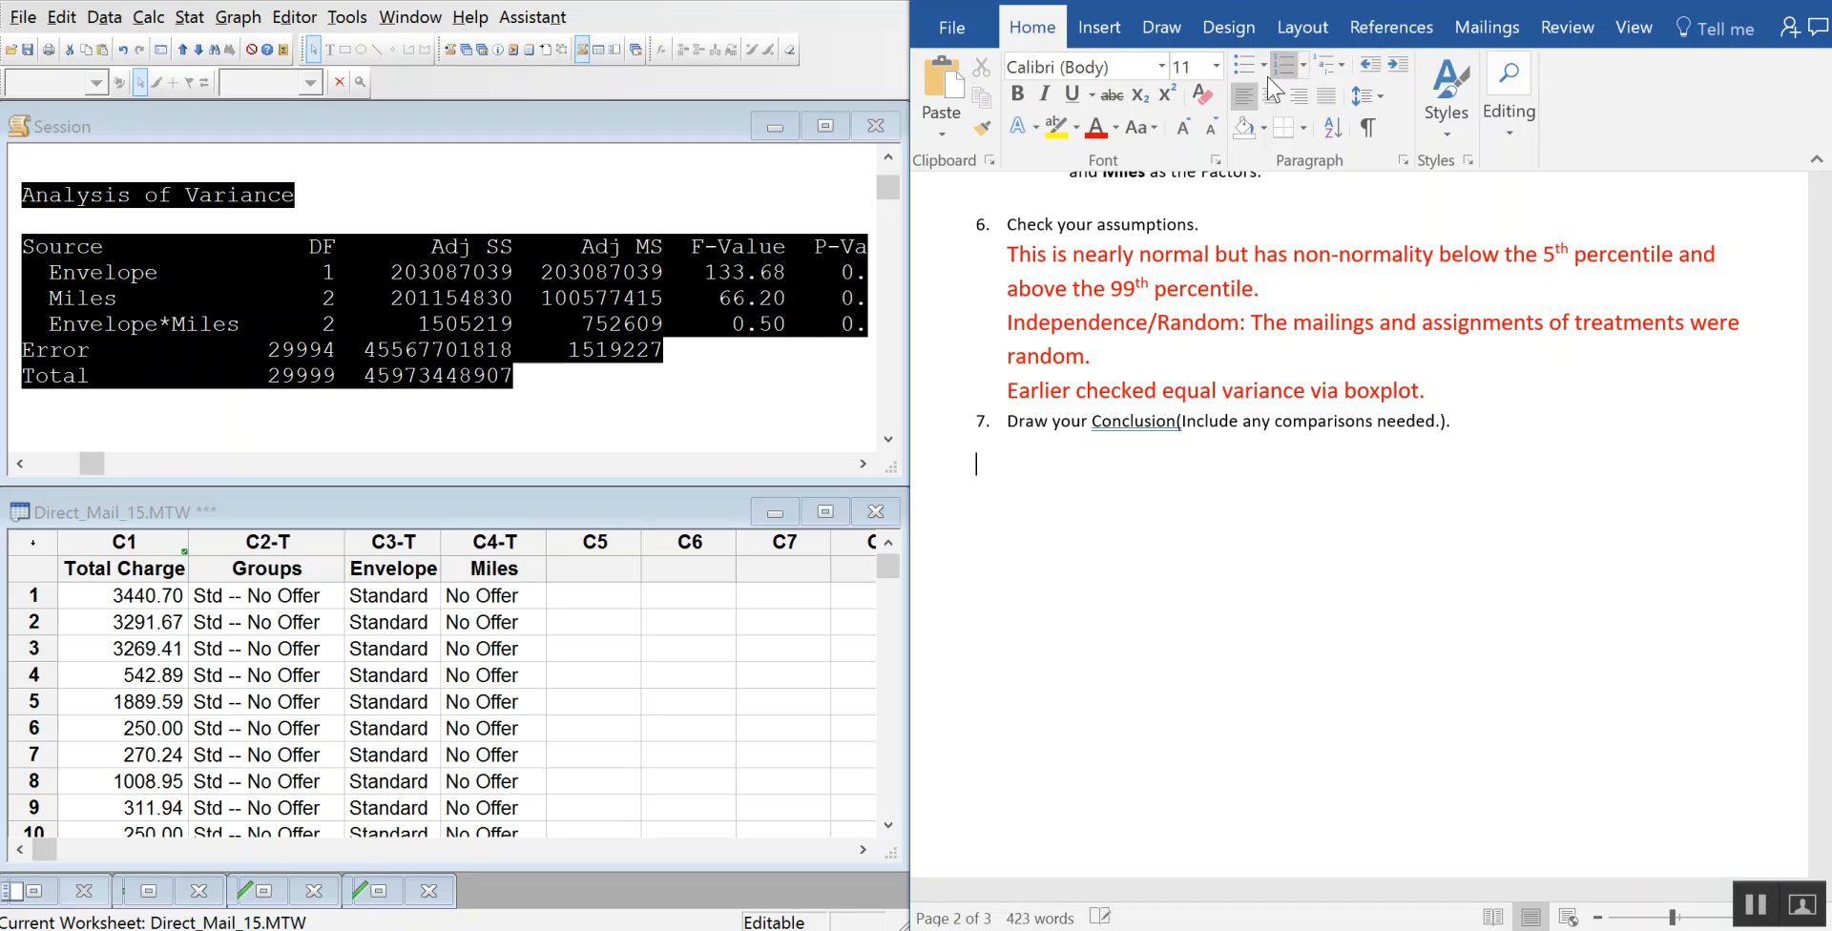
right_click(1014, 468)
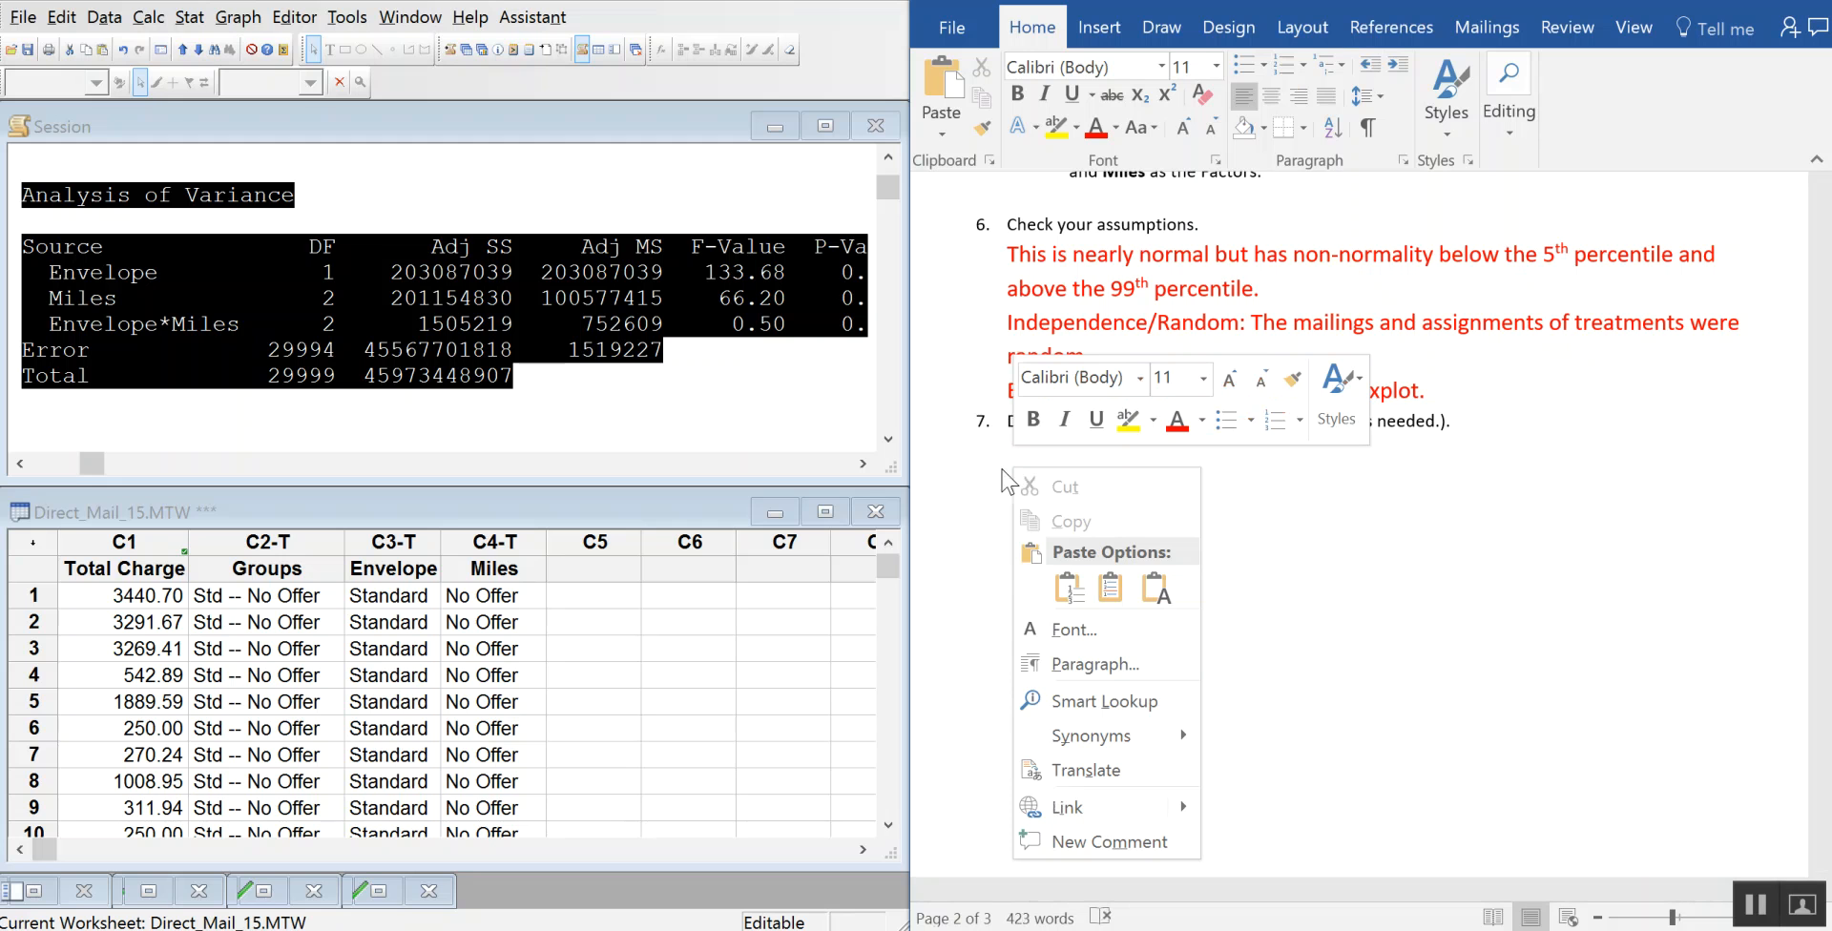
left_click(993, 471)
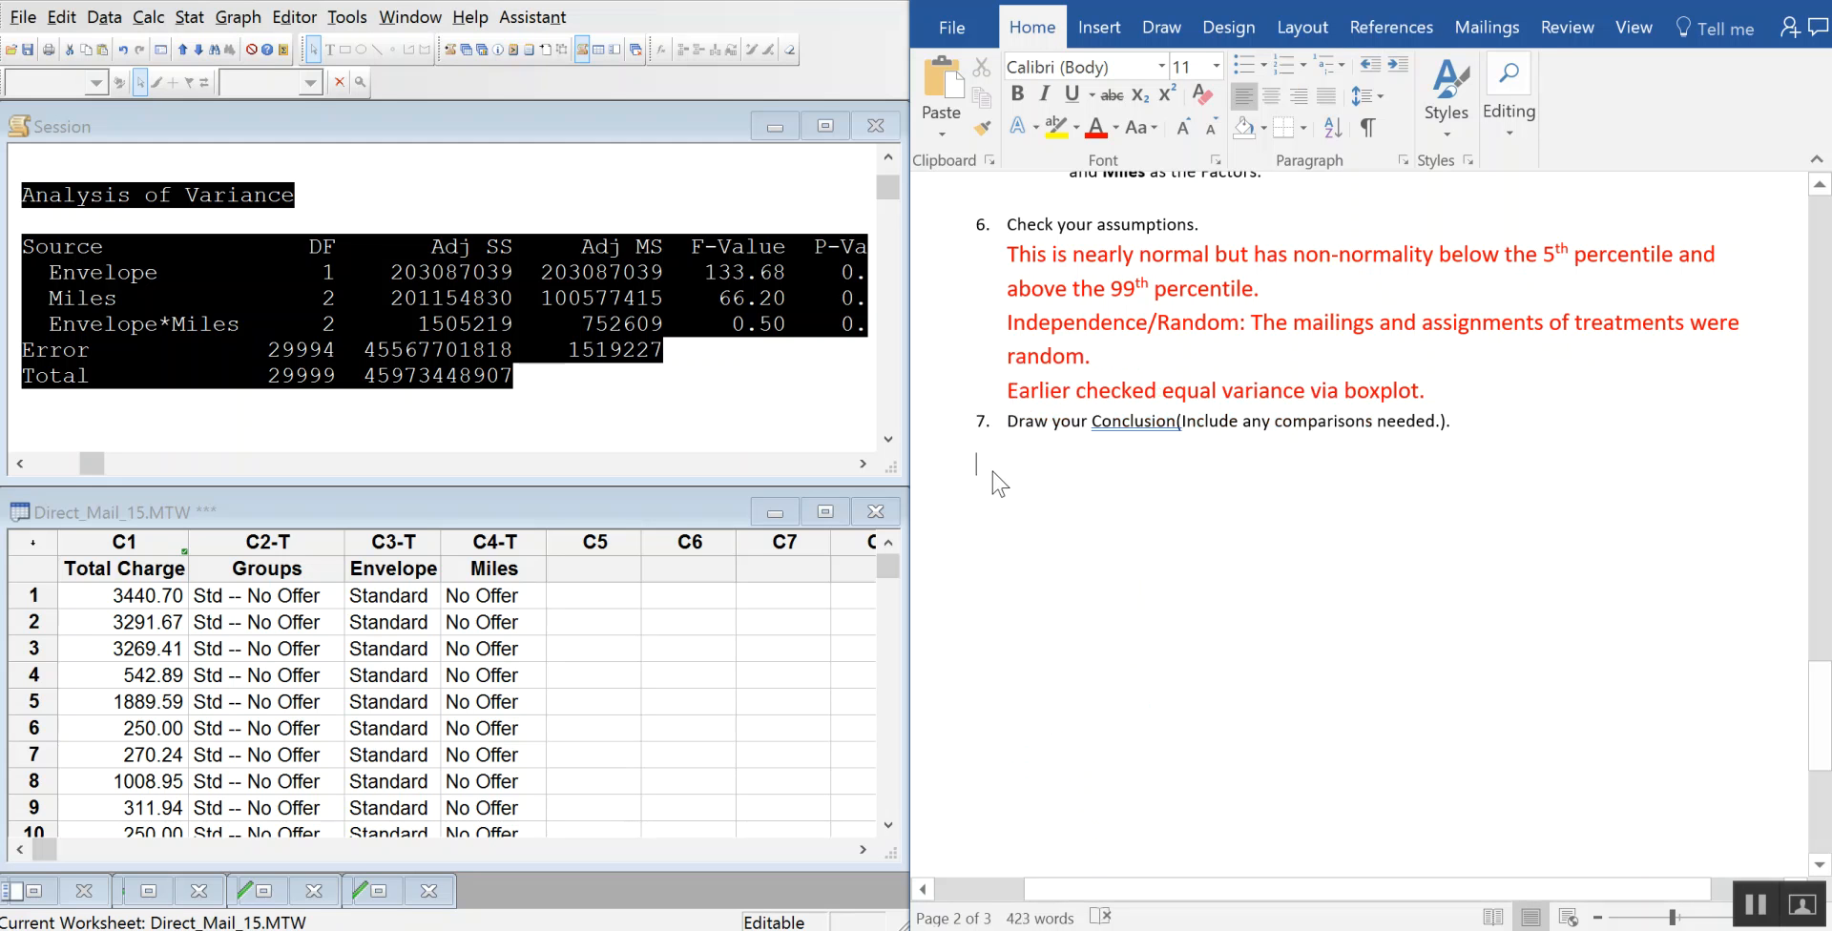
- Paste the Analysis of Variance table under "Draw your Conclusion" as unnumbered text starting at the page margin
key("ctrl+v")
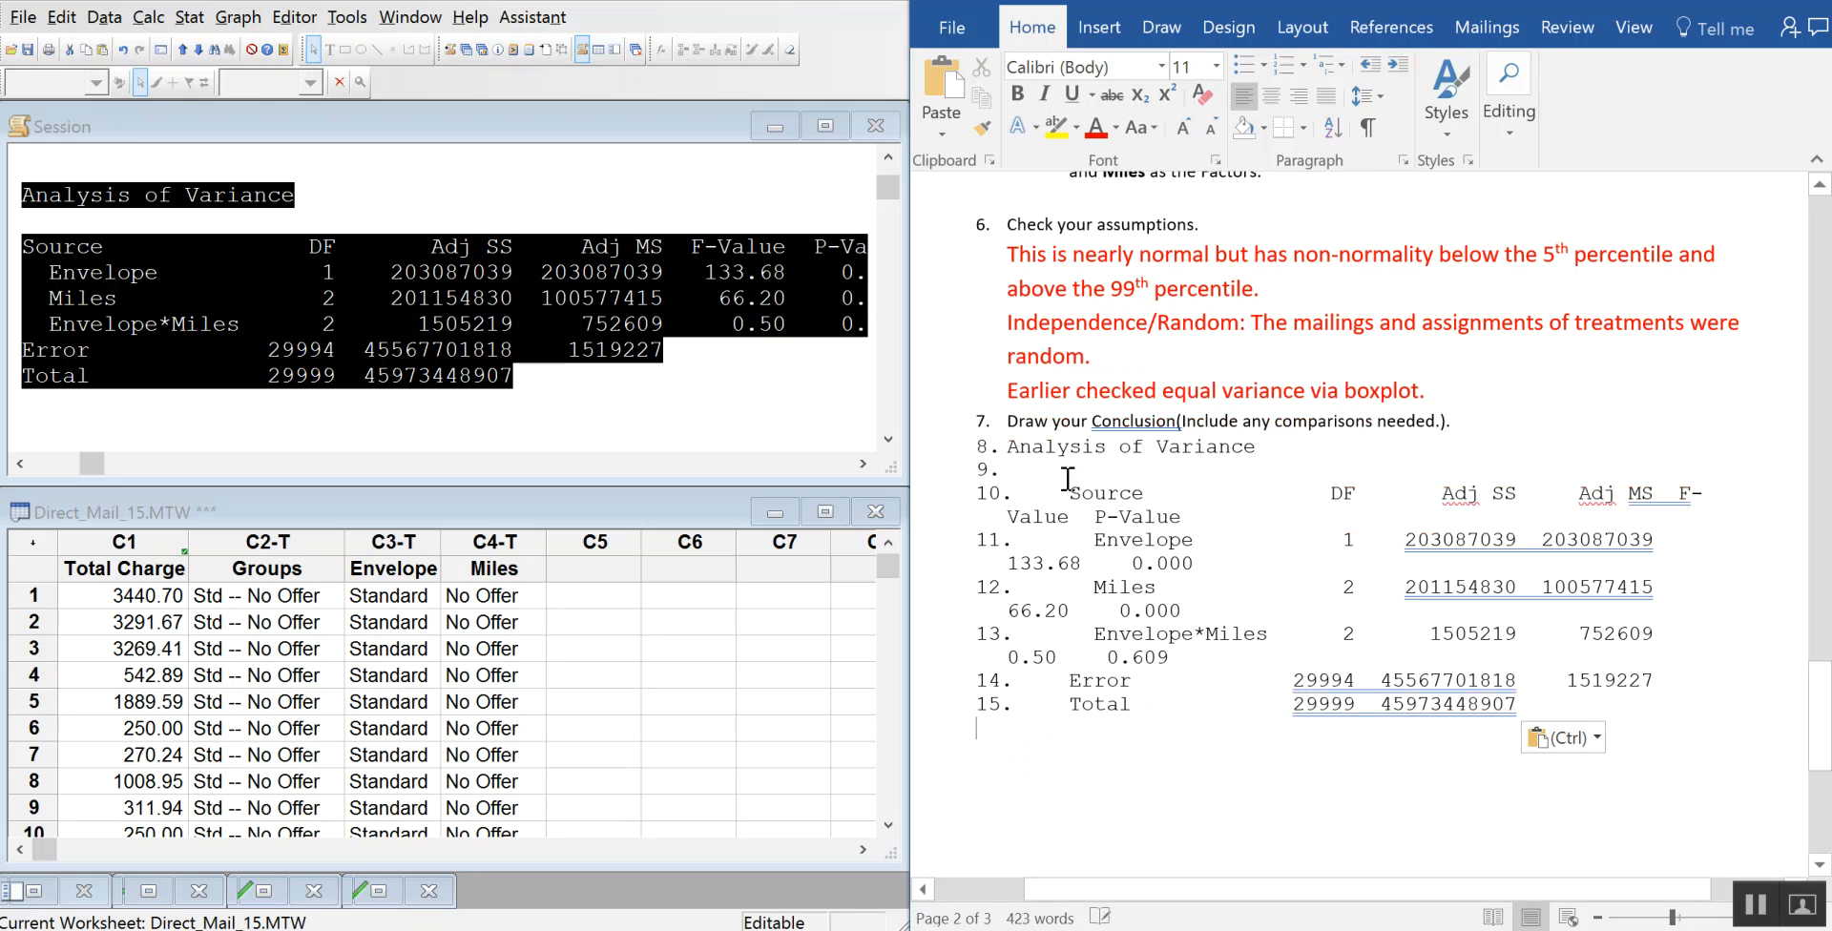
key("ctrl+z")
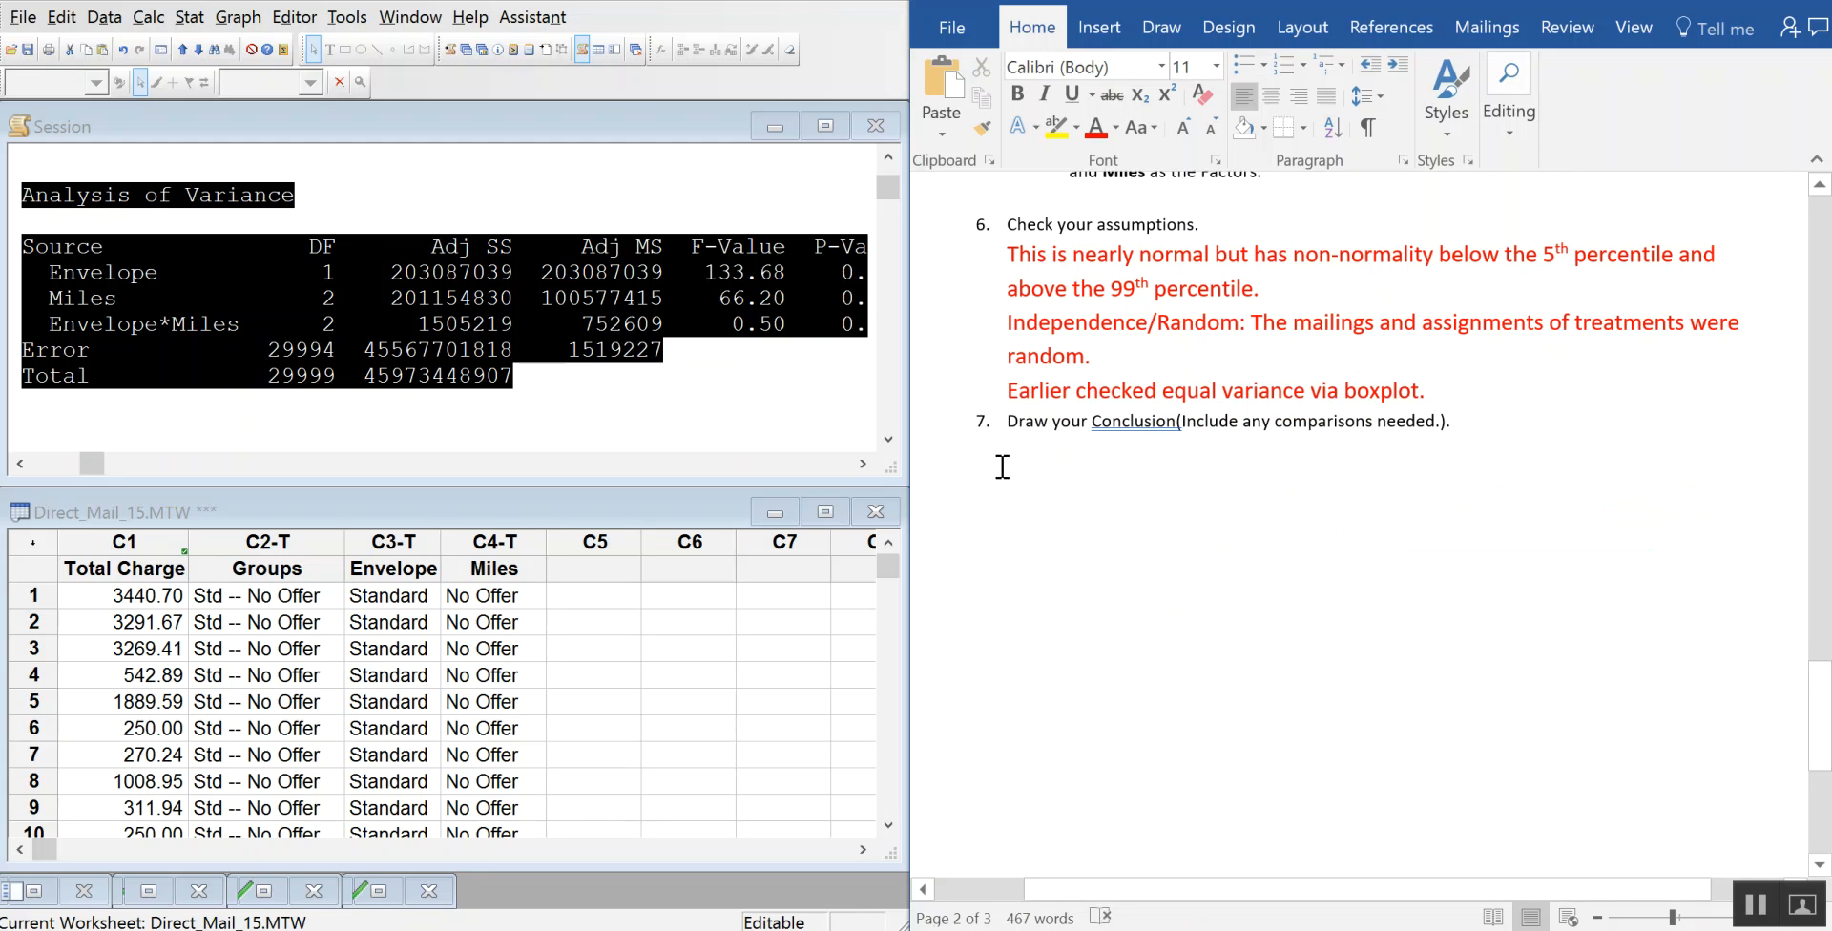
right_click(1002, 467)
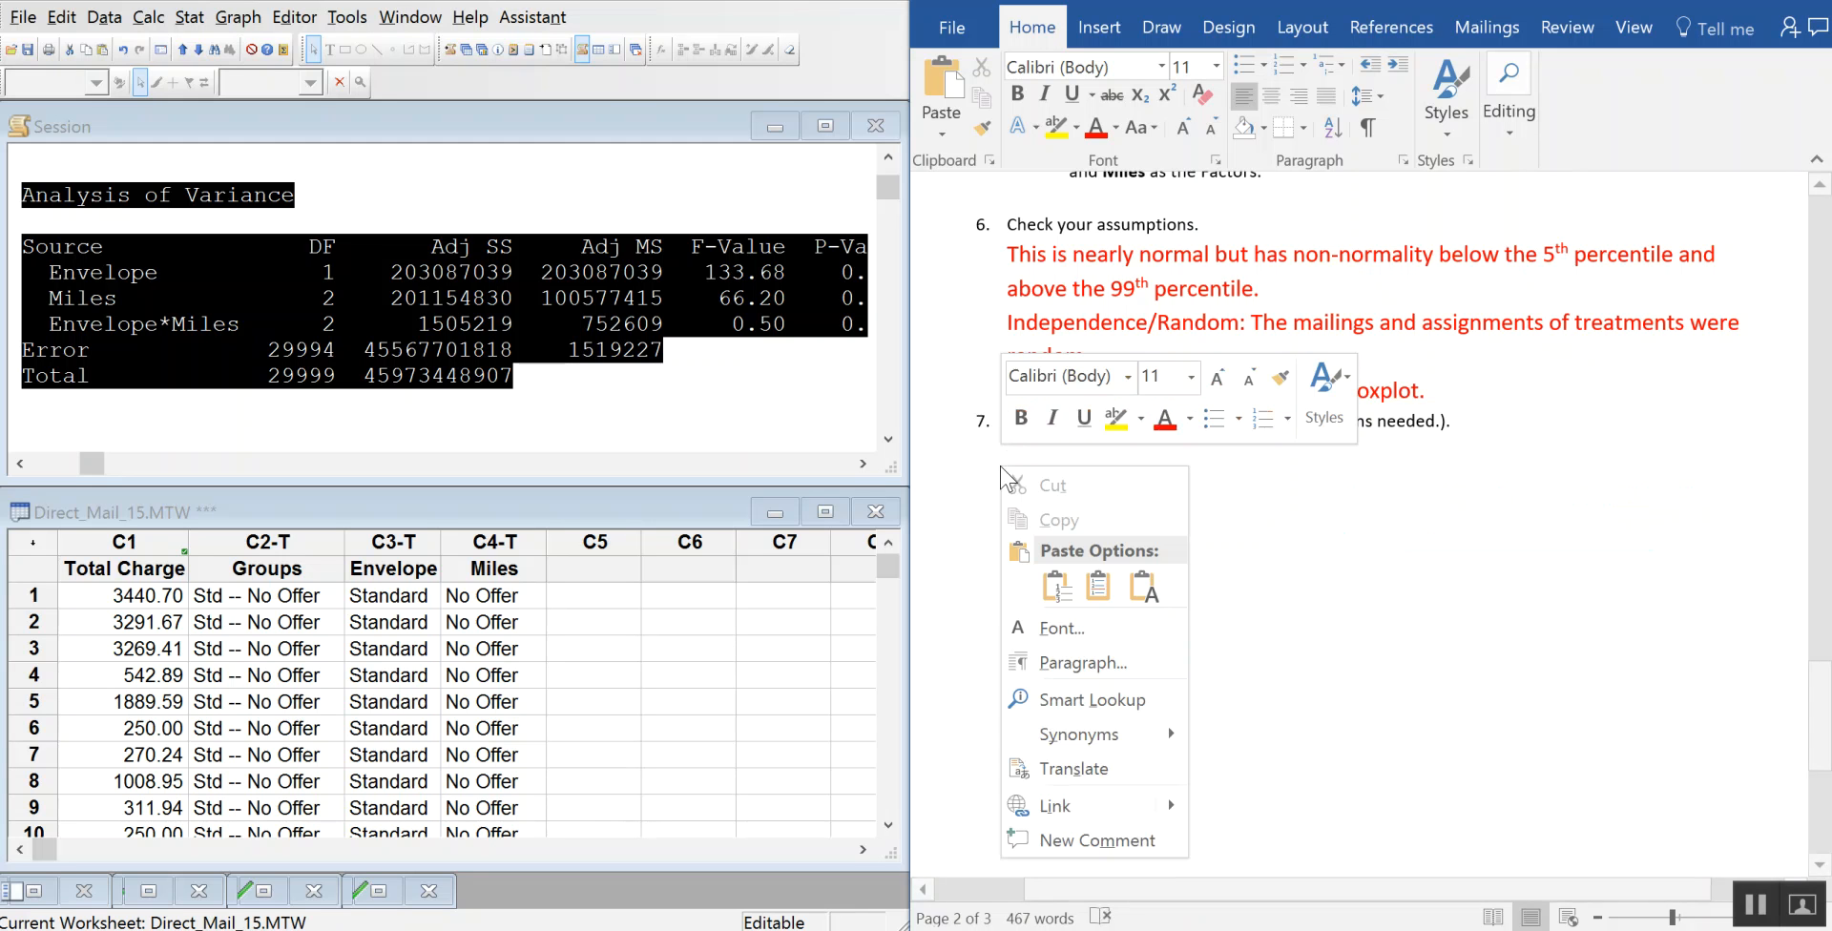
left_click(1097, 591)
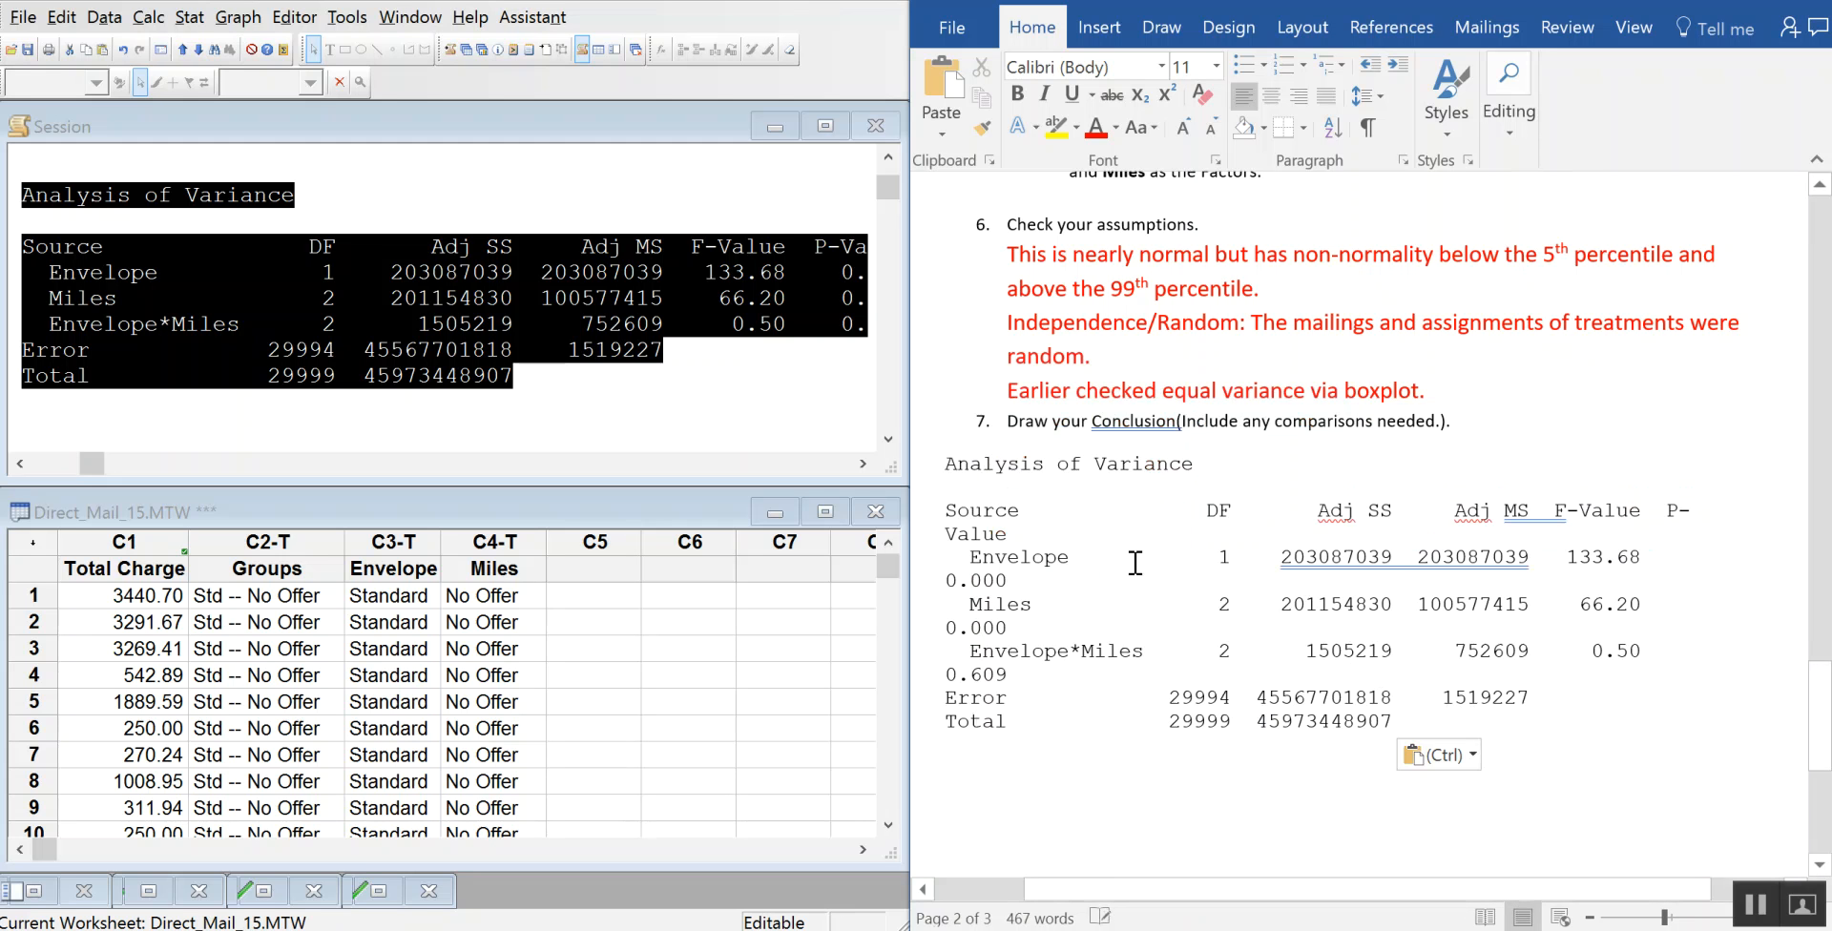
- Reduce the whole pasted Analysis of Variance table to font size 11 so that each row fits on one line
left_click_drag(946, 464, 1517, 723)
key("ctrl+c")
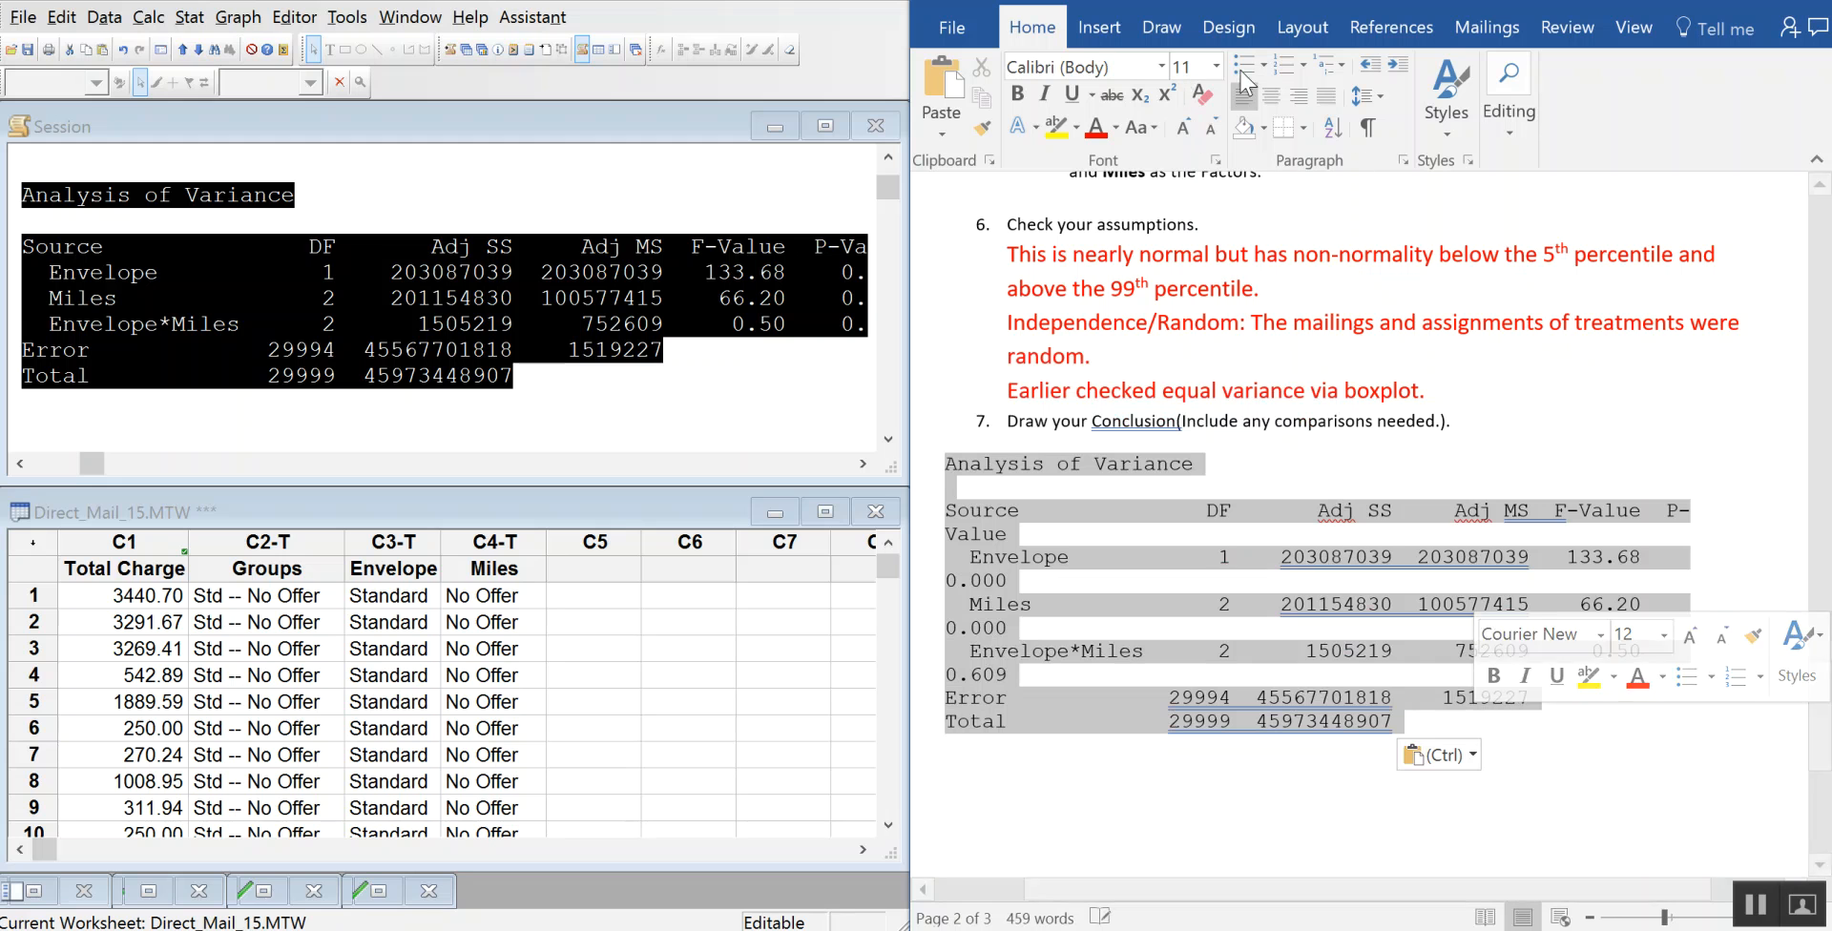
left_click(1212, 139)
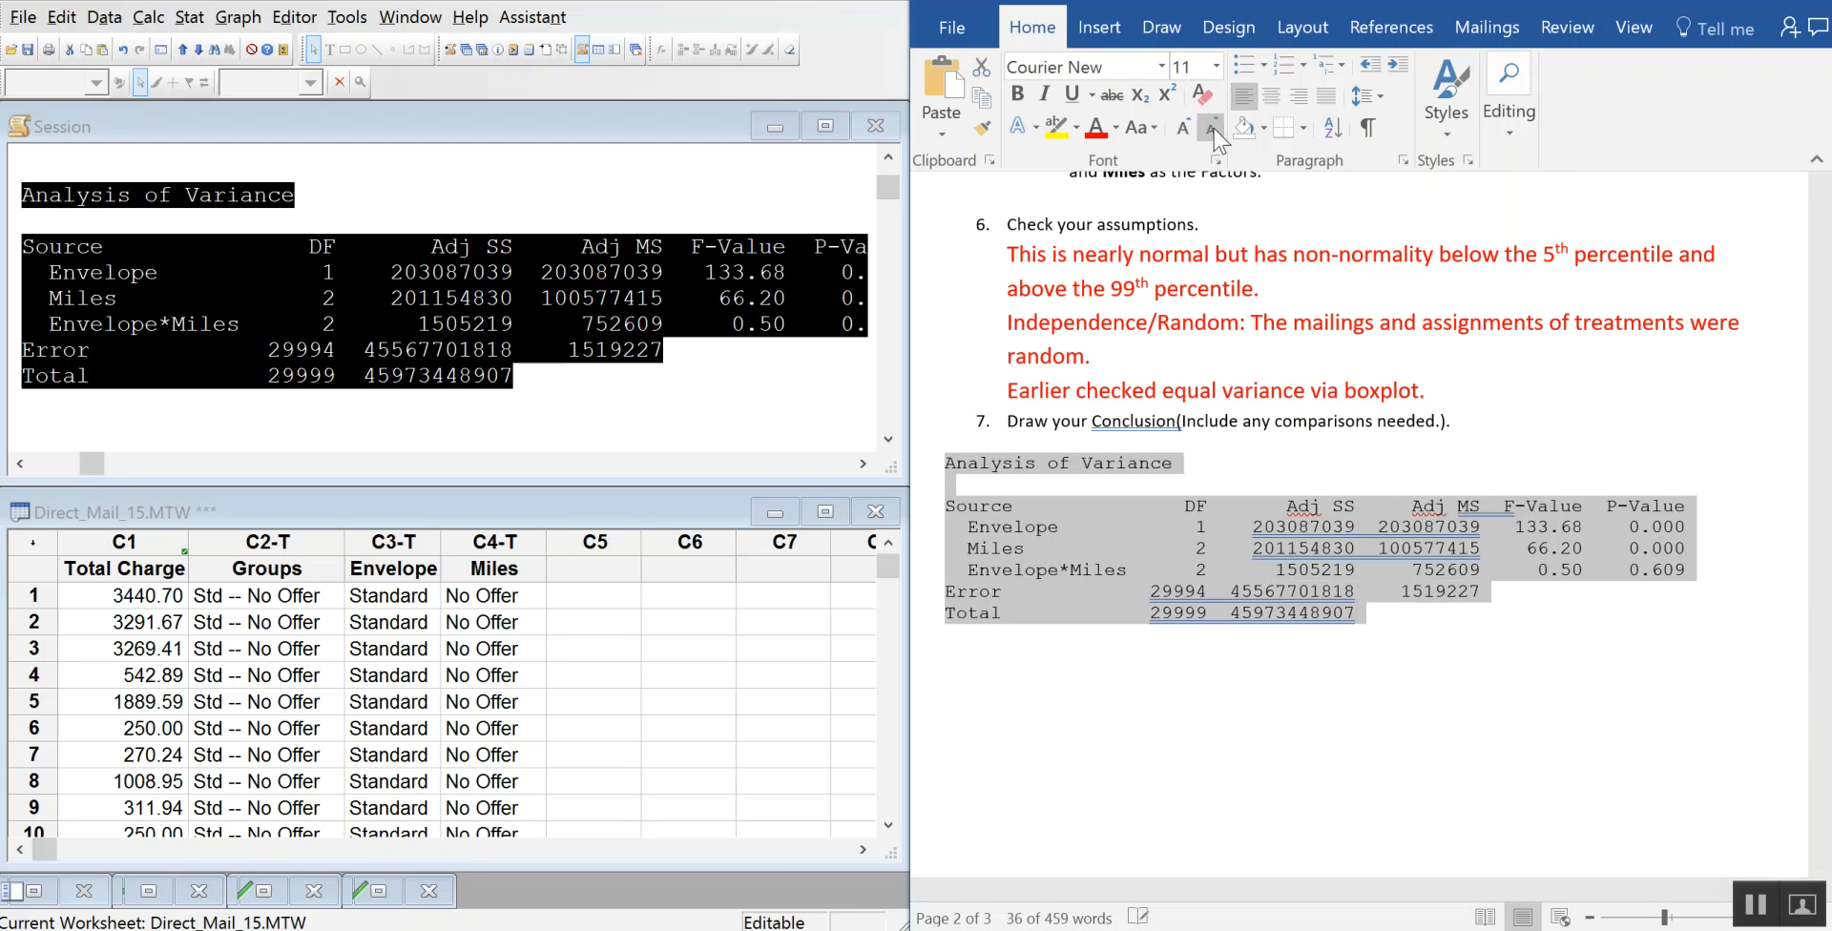
left_click(1488, 790)
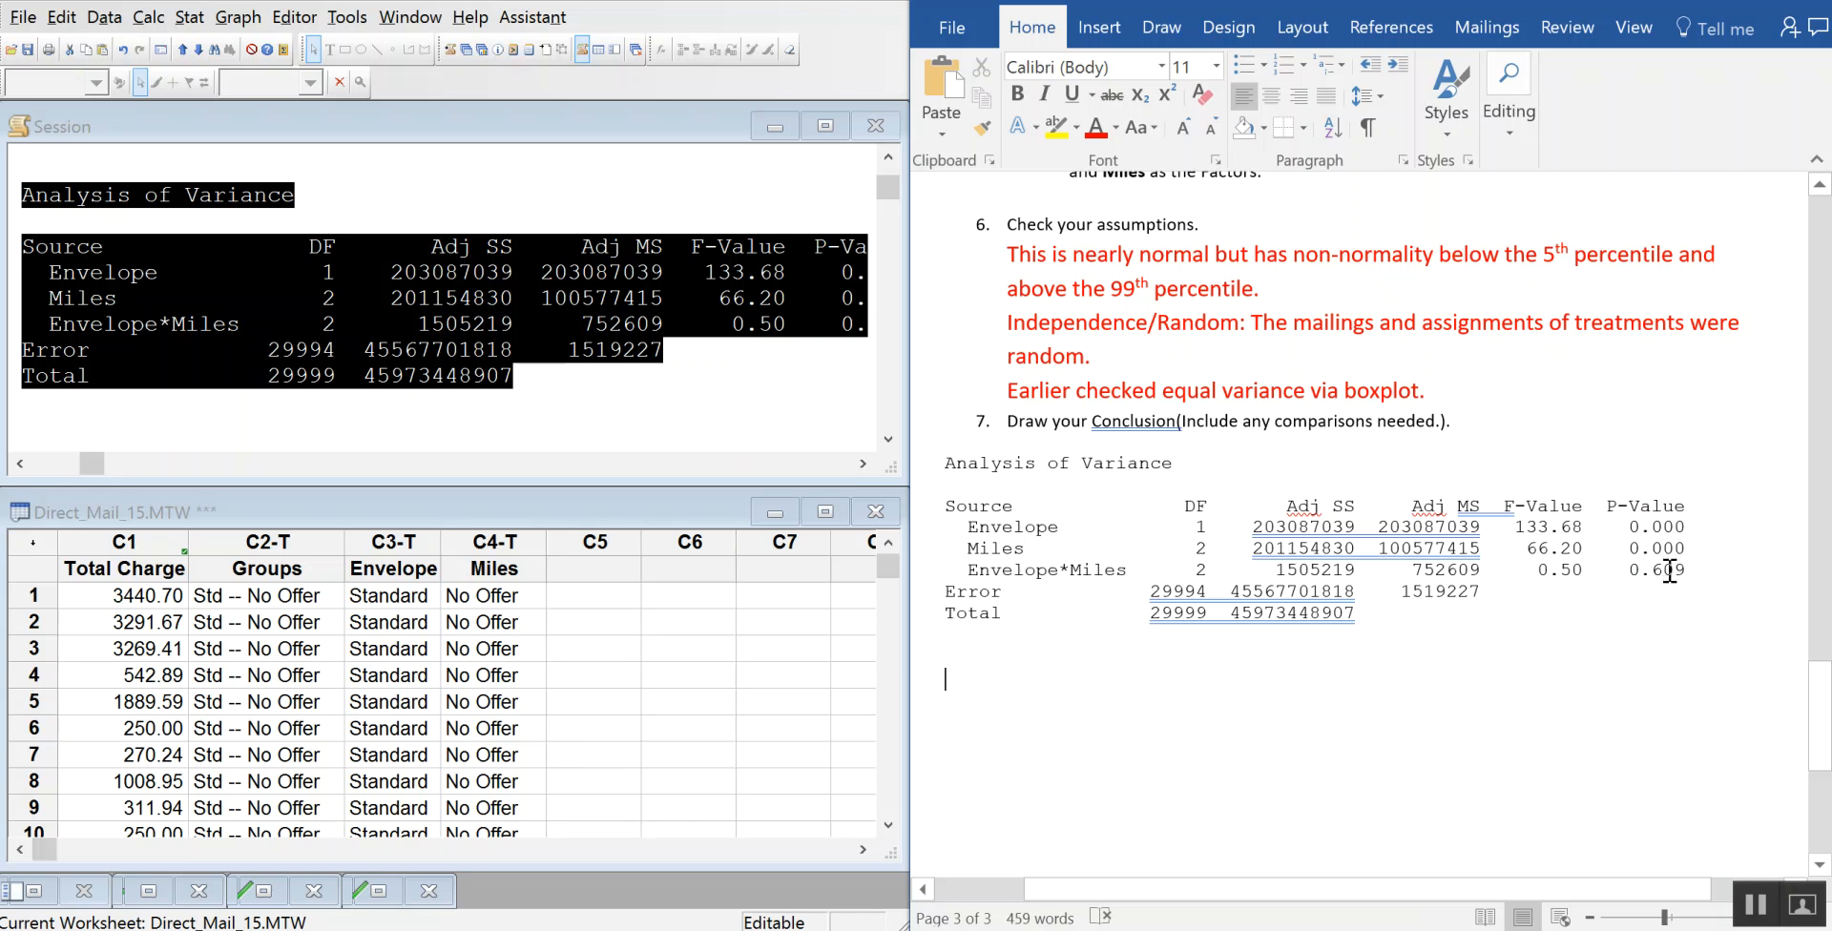
- Set up a Minitab ANOVA Interaction Plot with Total Charge as the response and Envelope and Miles as the factors
scroll(1604, 540, "up", 4)
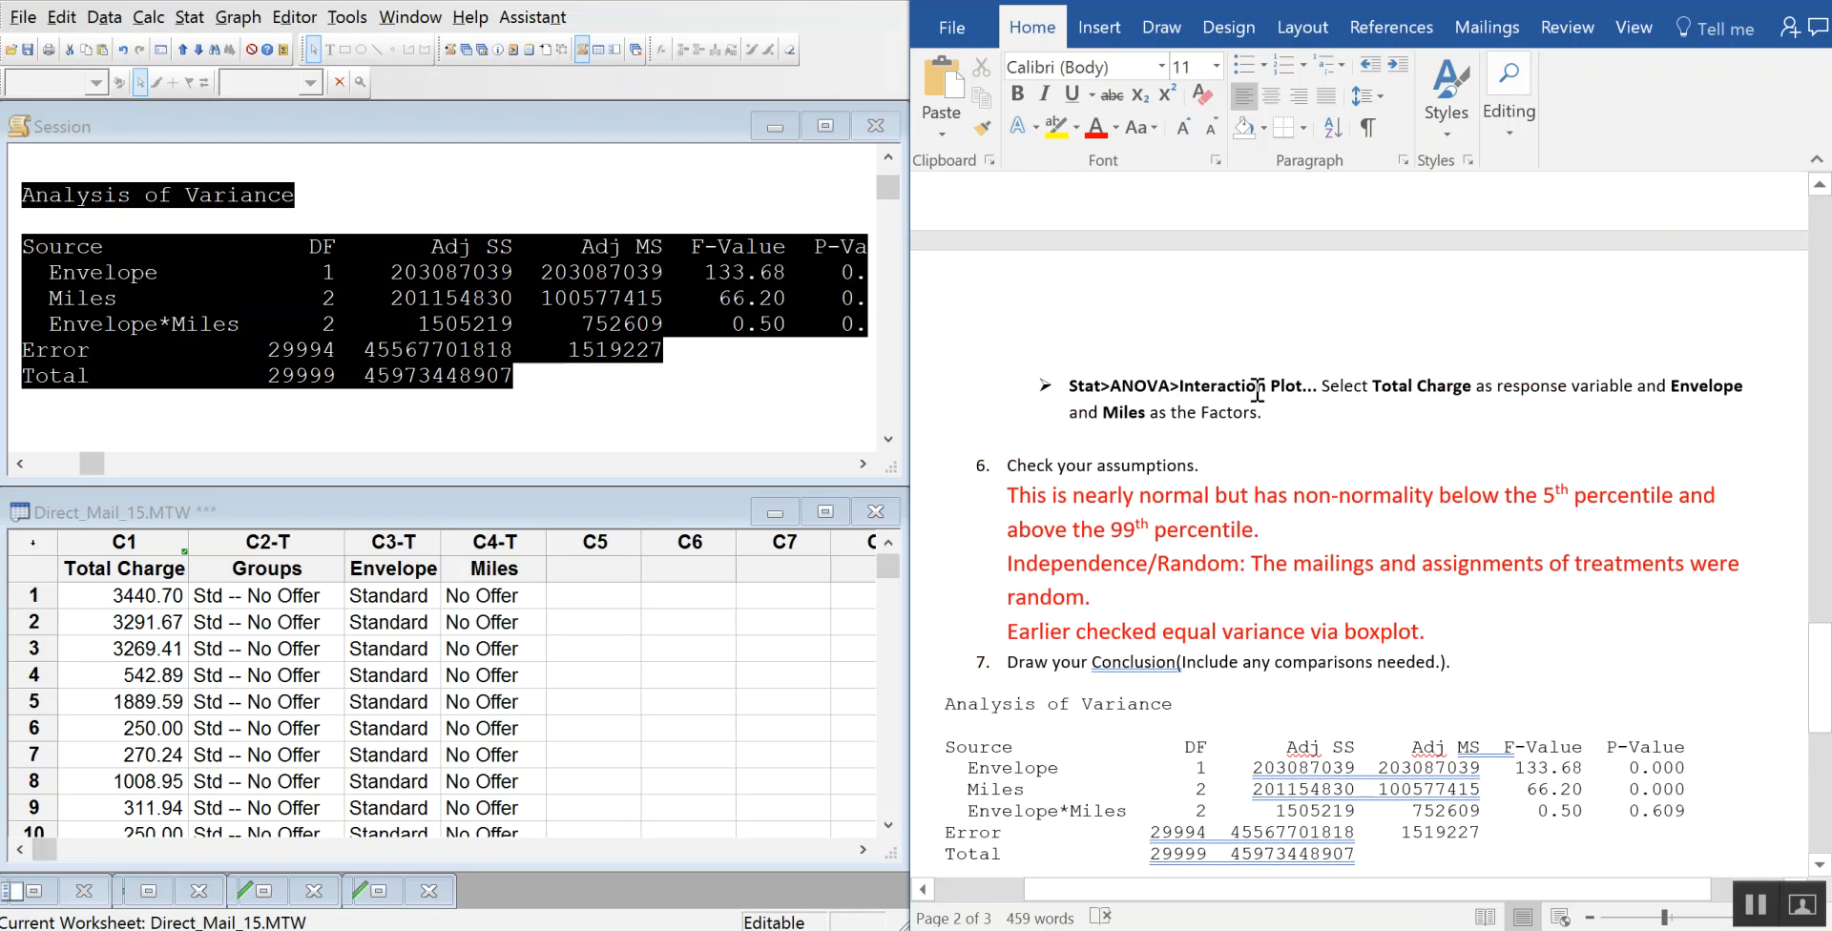
scroll(1241, 387, "up", 3)
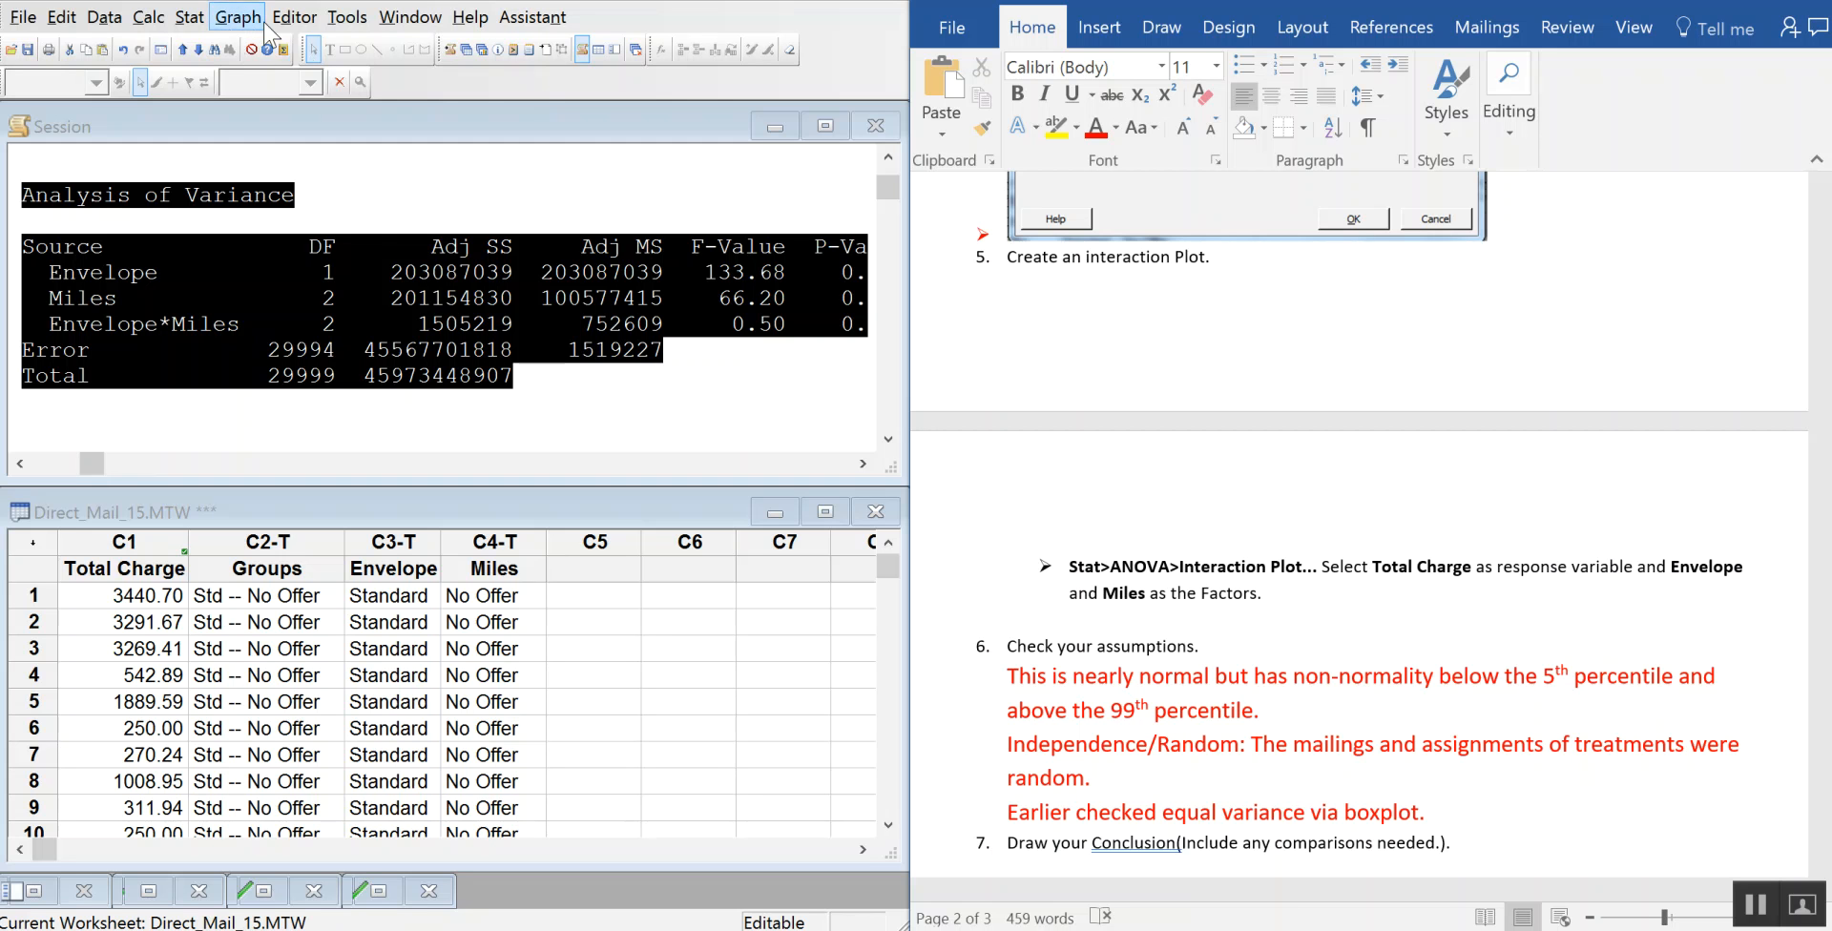
left_click(187, 18)
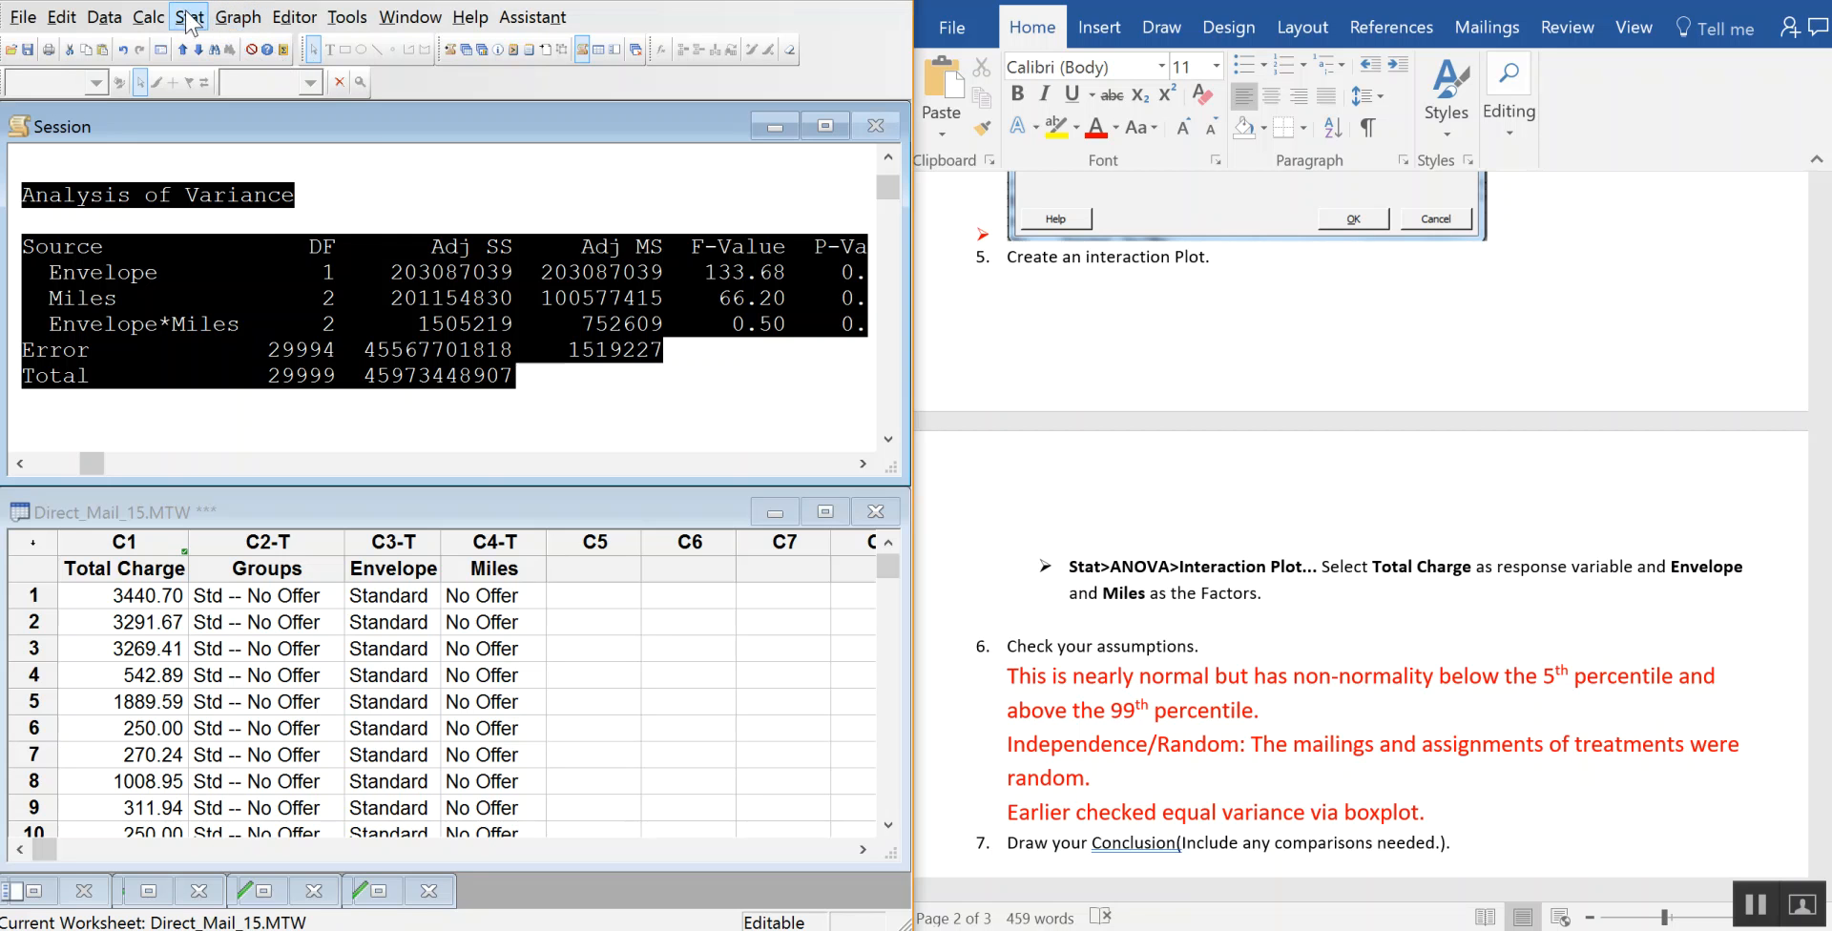
left_click(187, 18)
left_click(187, 18)
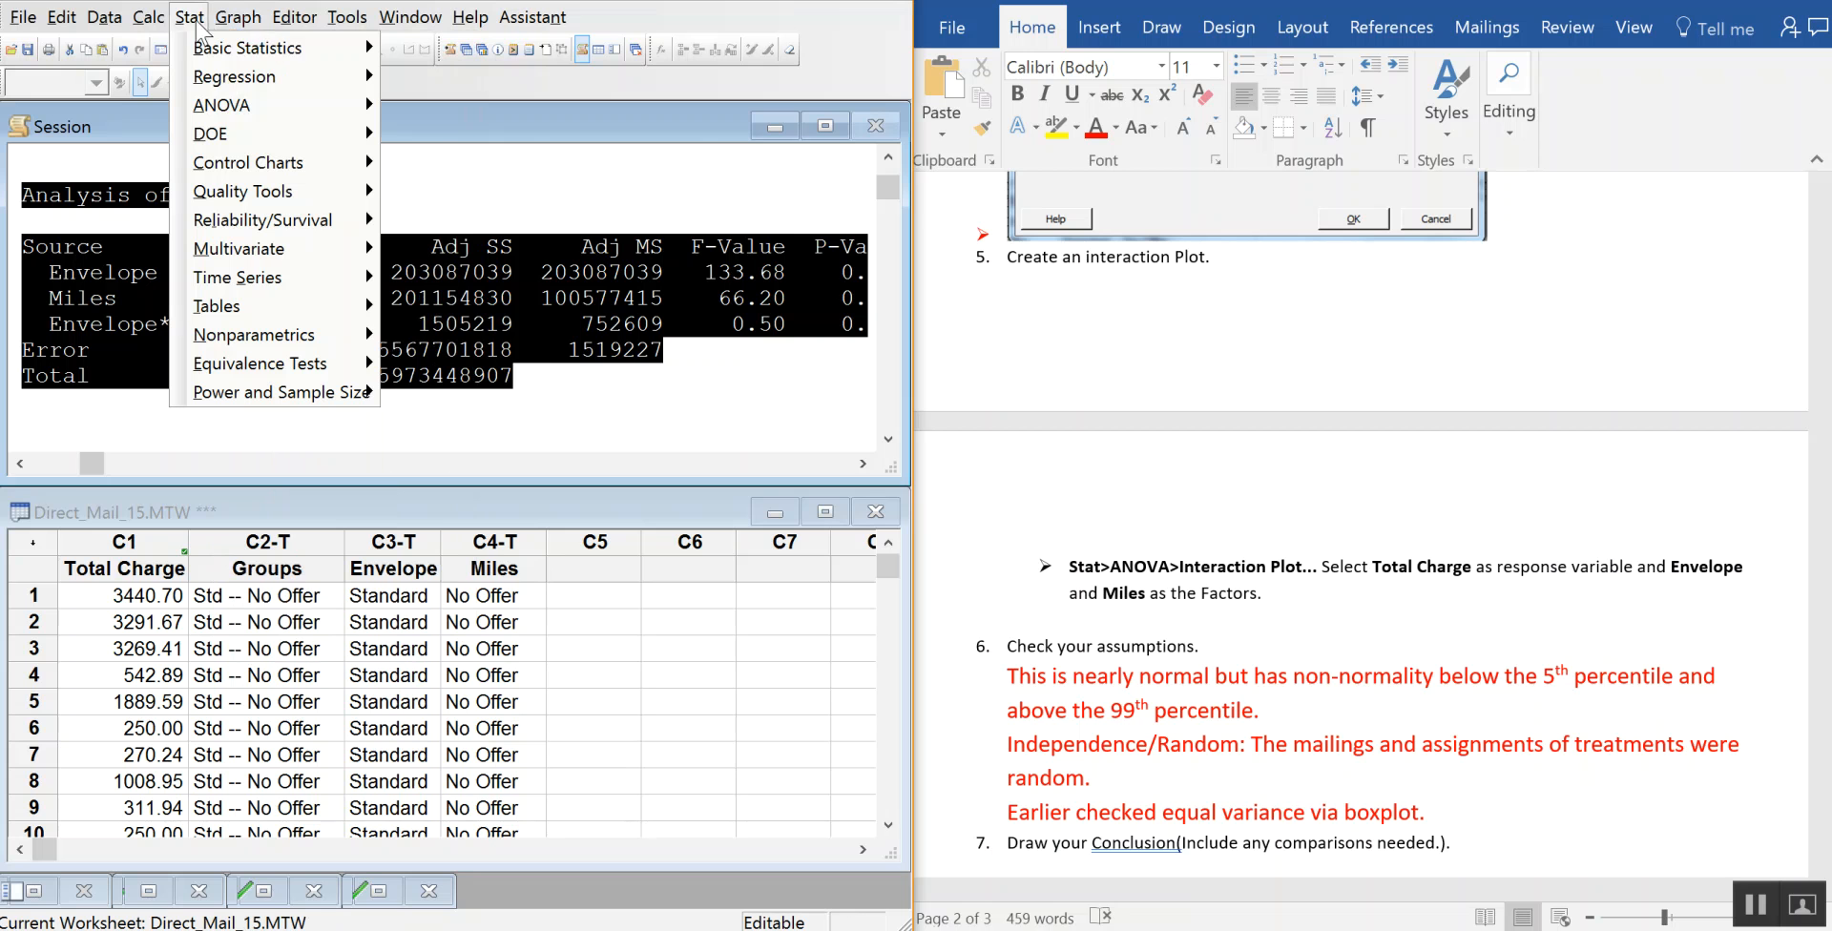
mouse_move(227, 107)
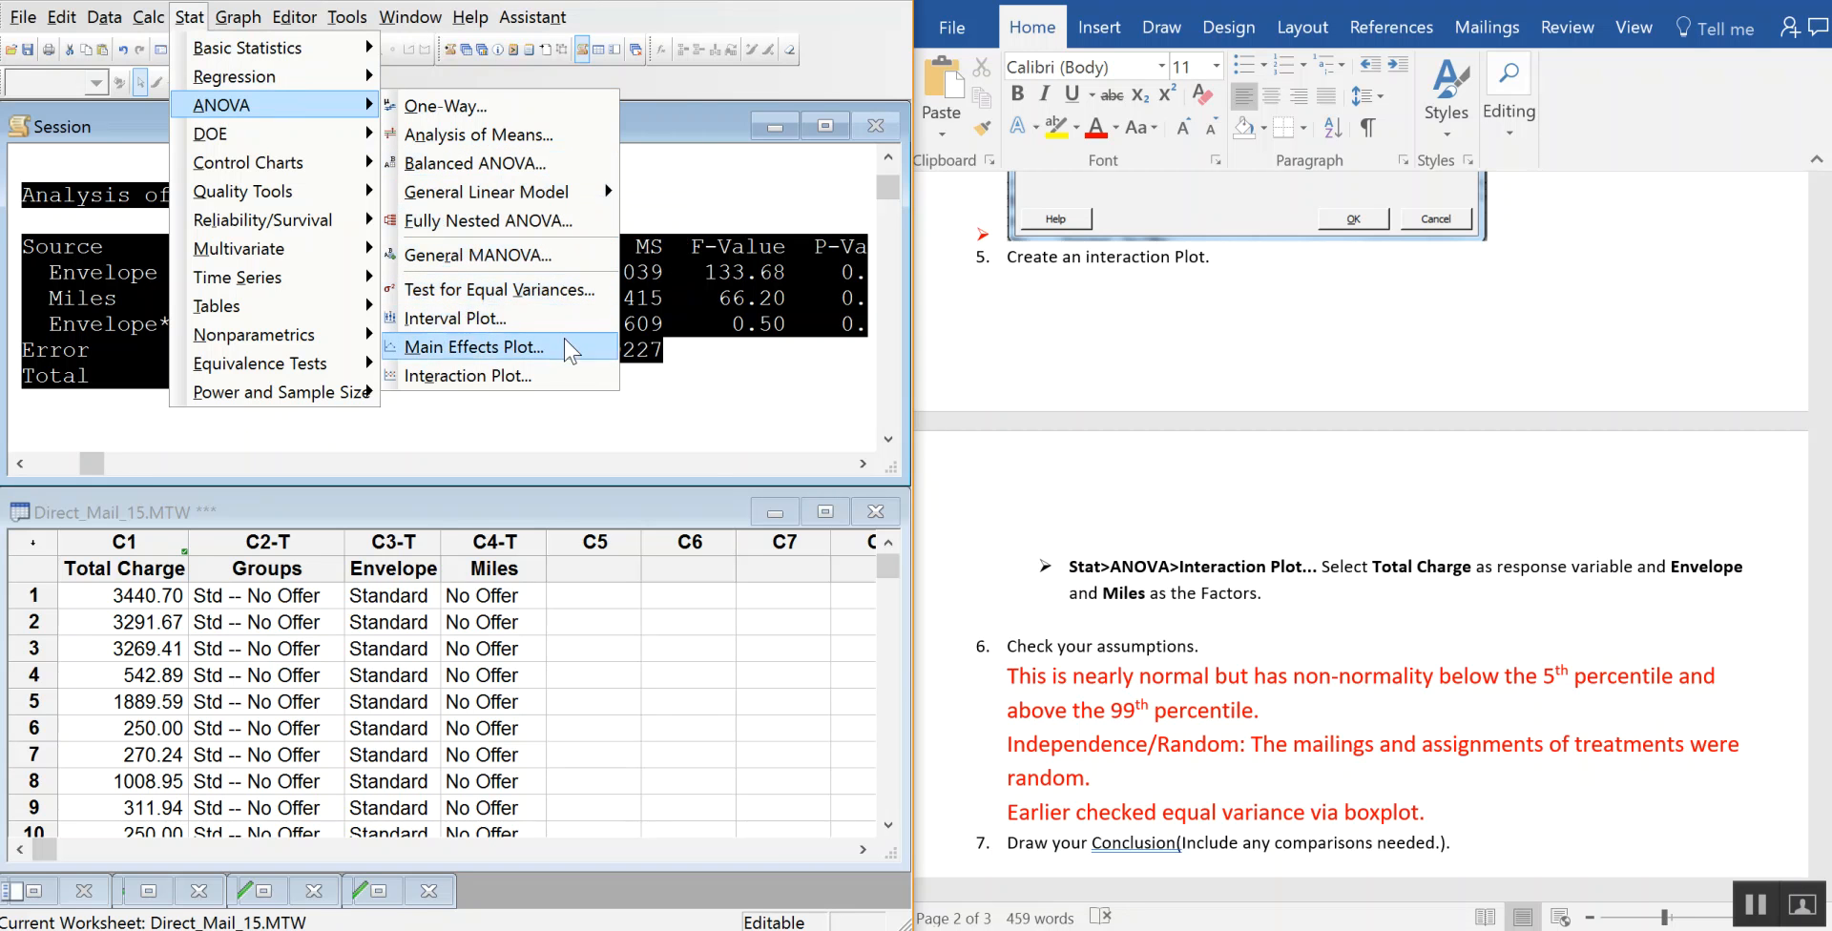
left_click(561, 376)
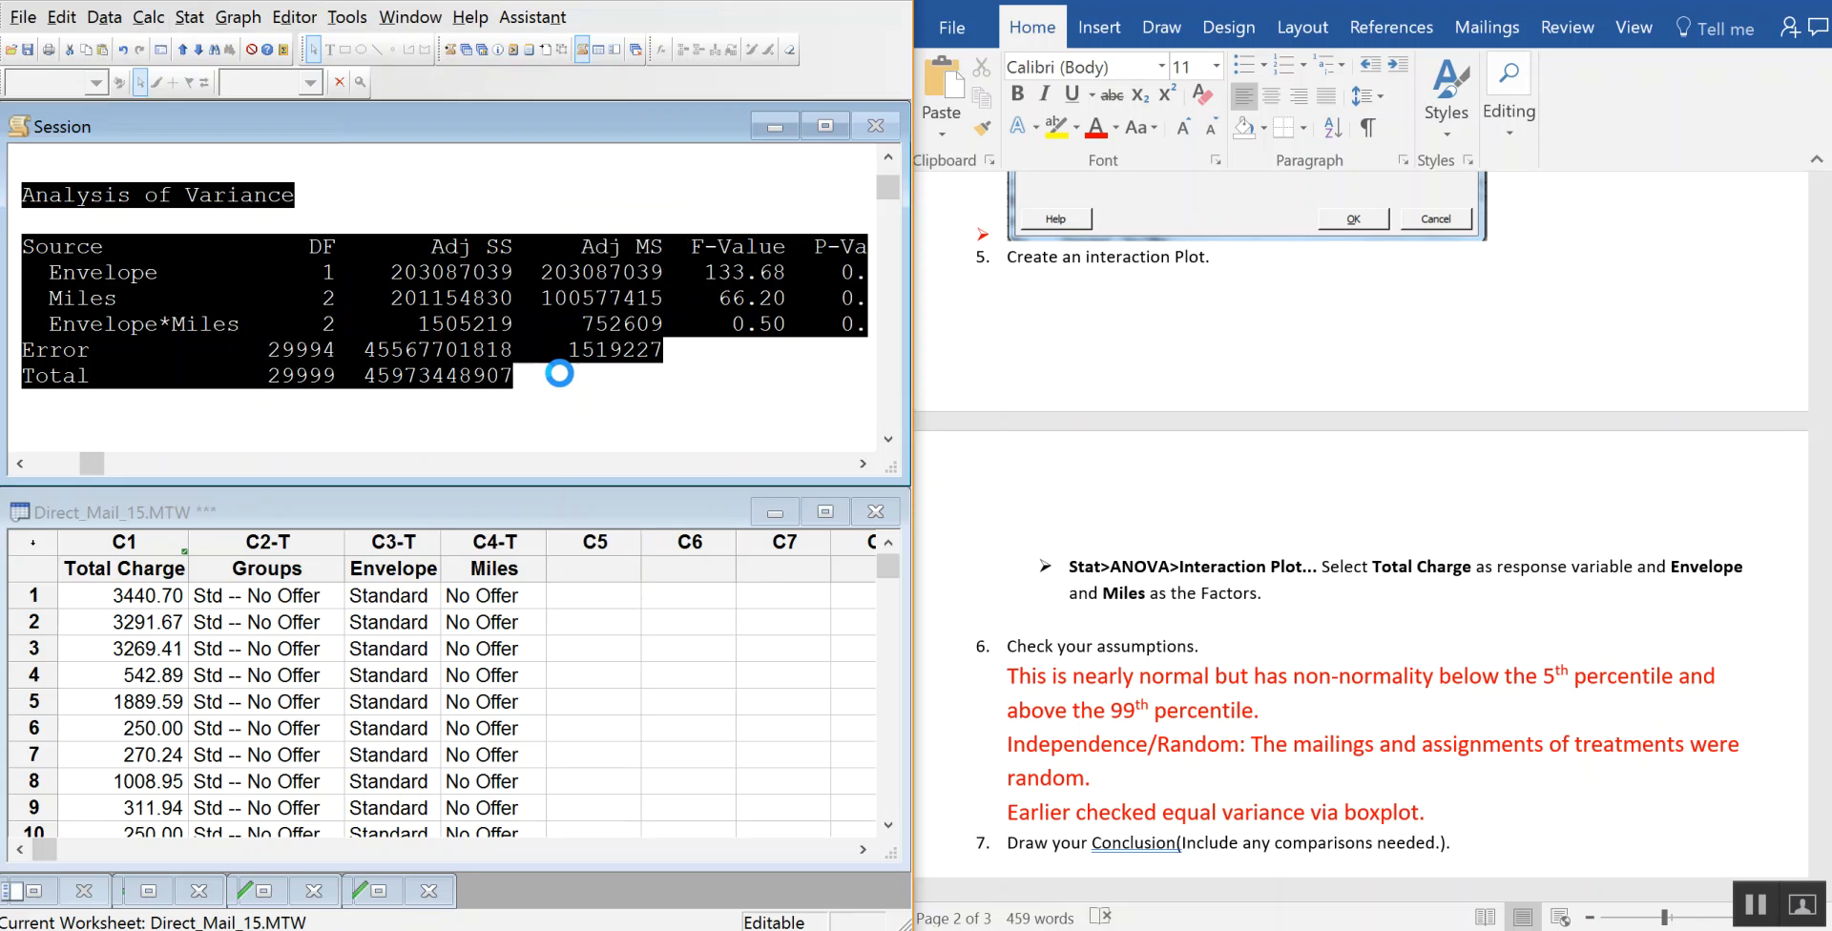
left_click_drag(536, 311, 508, 232)
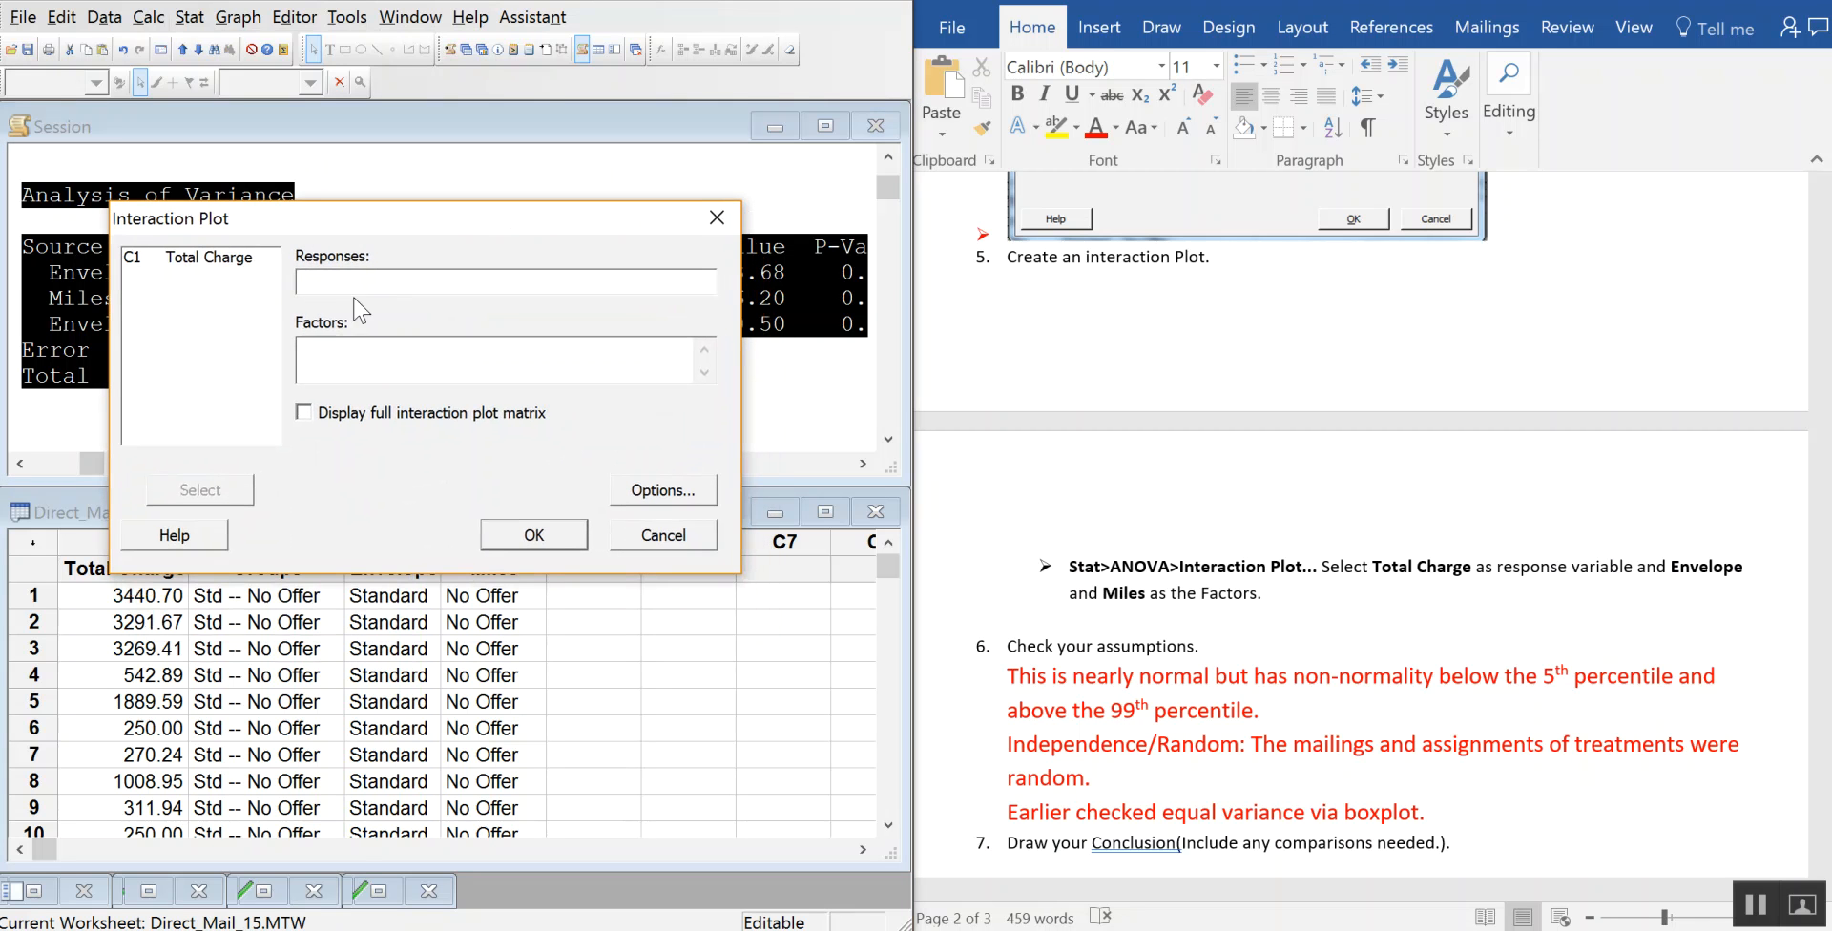
double_click(200, 258)
left_click(342, 357)
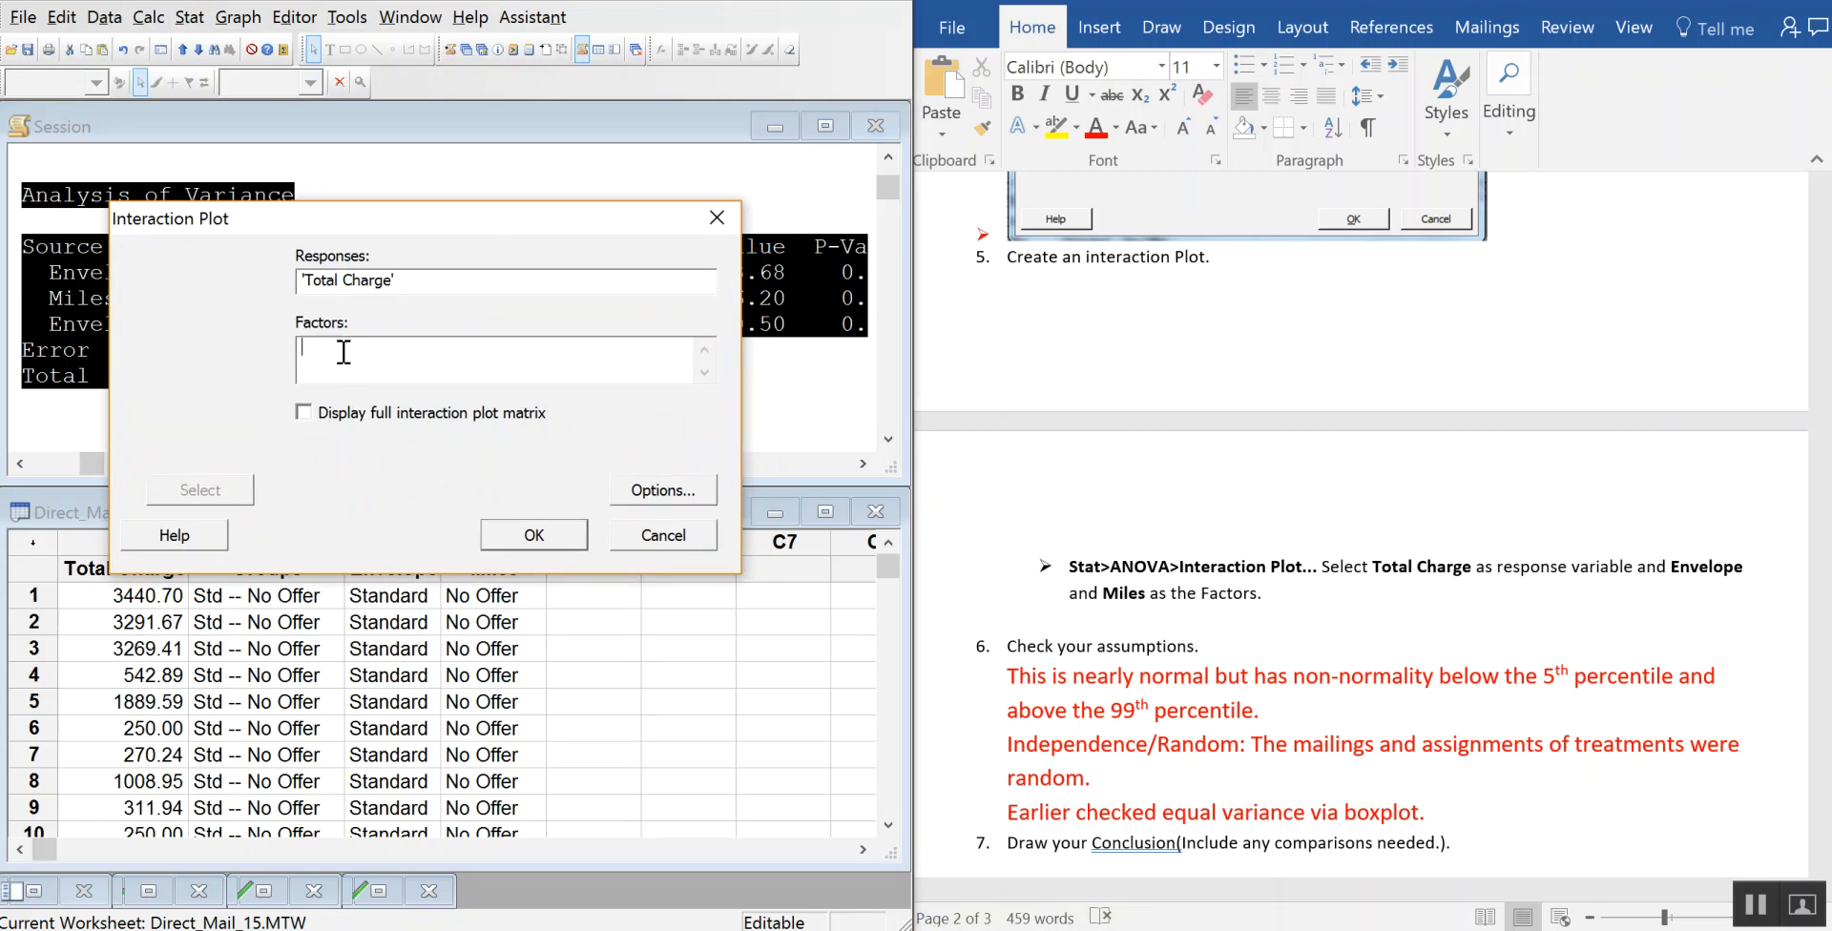
double_click(195, 293)
double_click(183, 312)
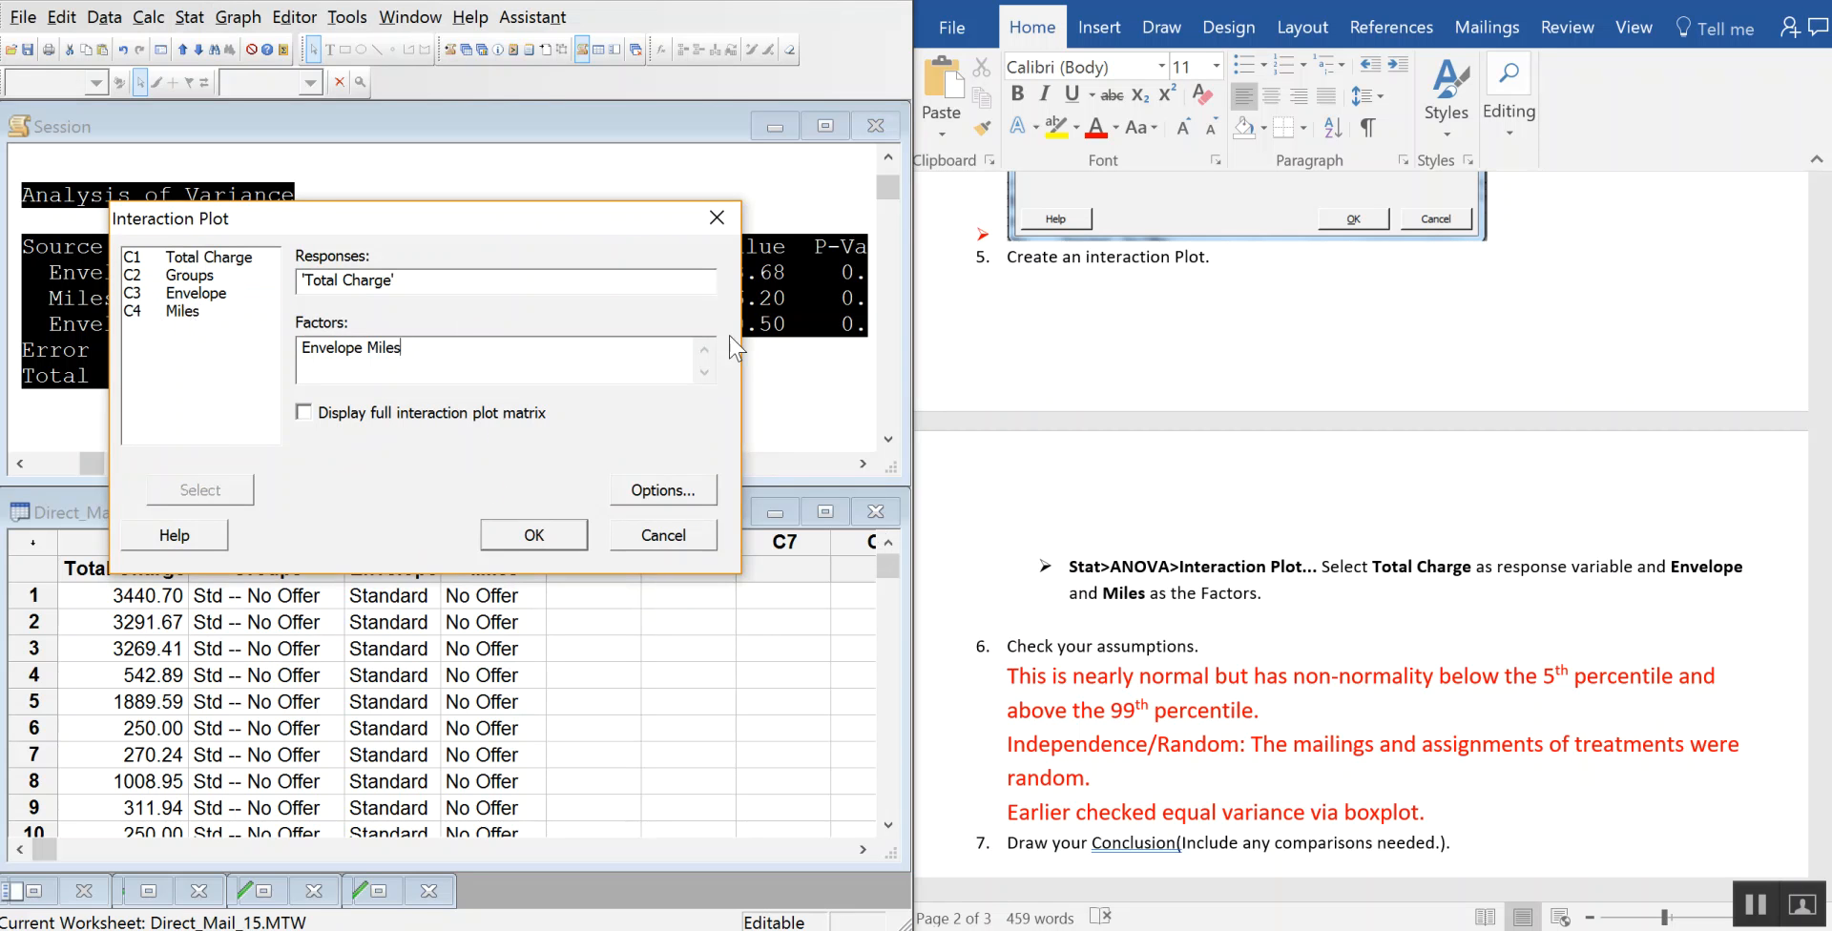
- Check the plot options without changing them, create the interaction plot for Total Charge, and minimise it after viewing
left_click(685, 490)
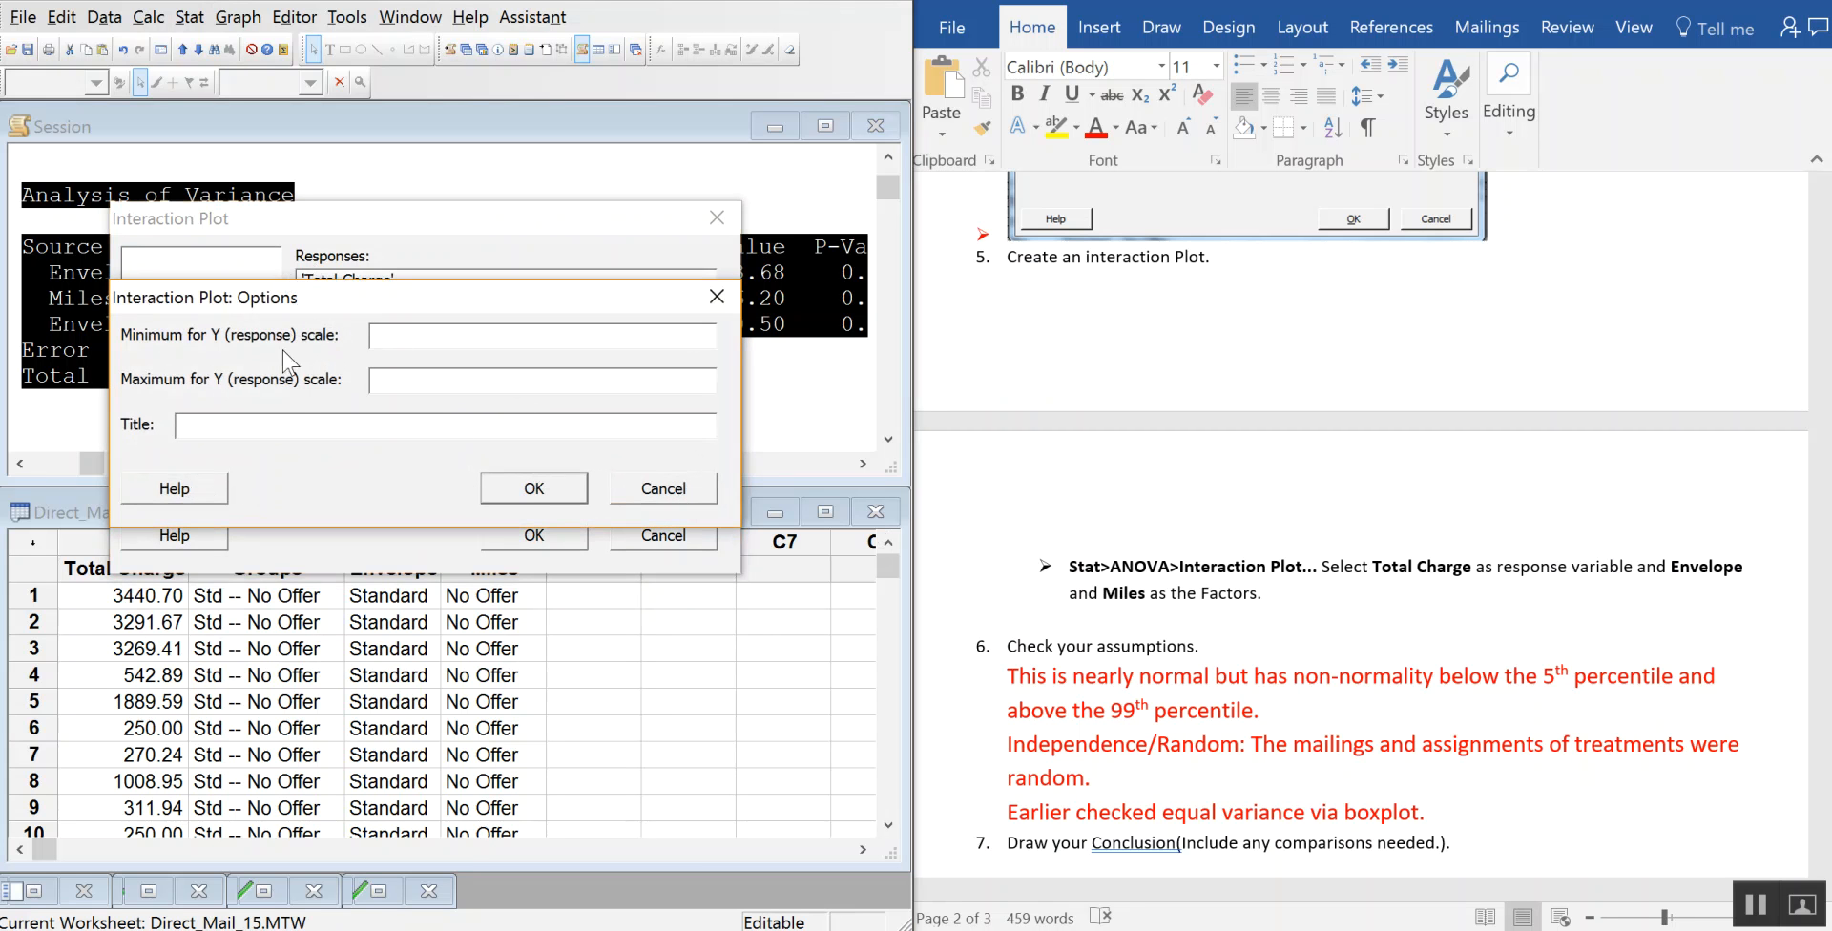
left_click(678, 489)
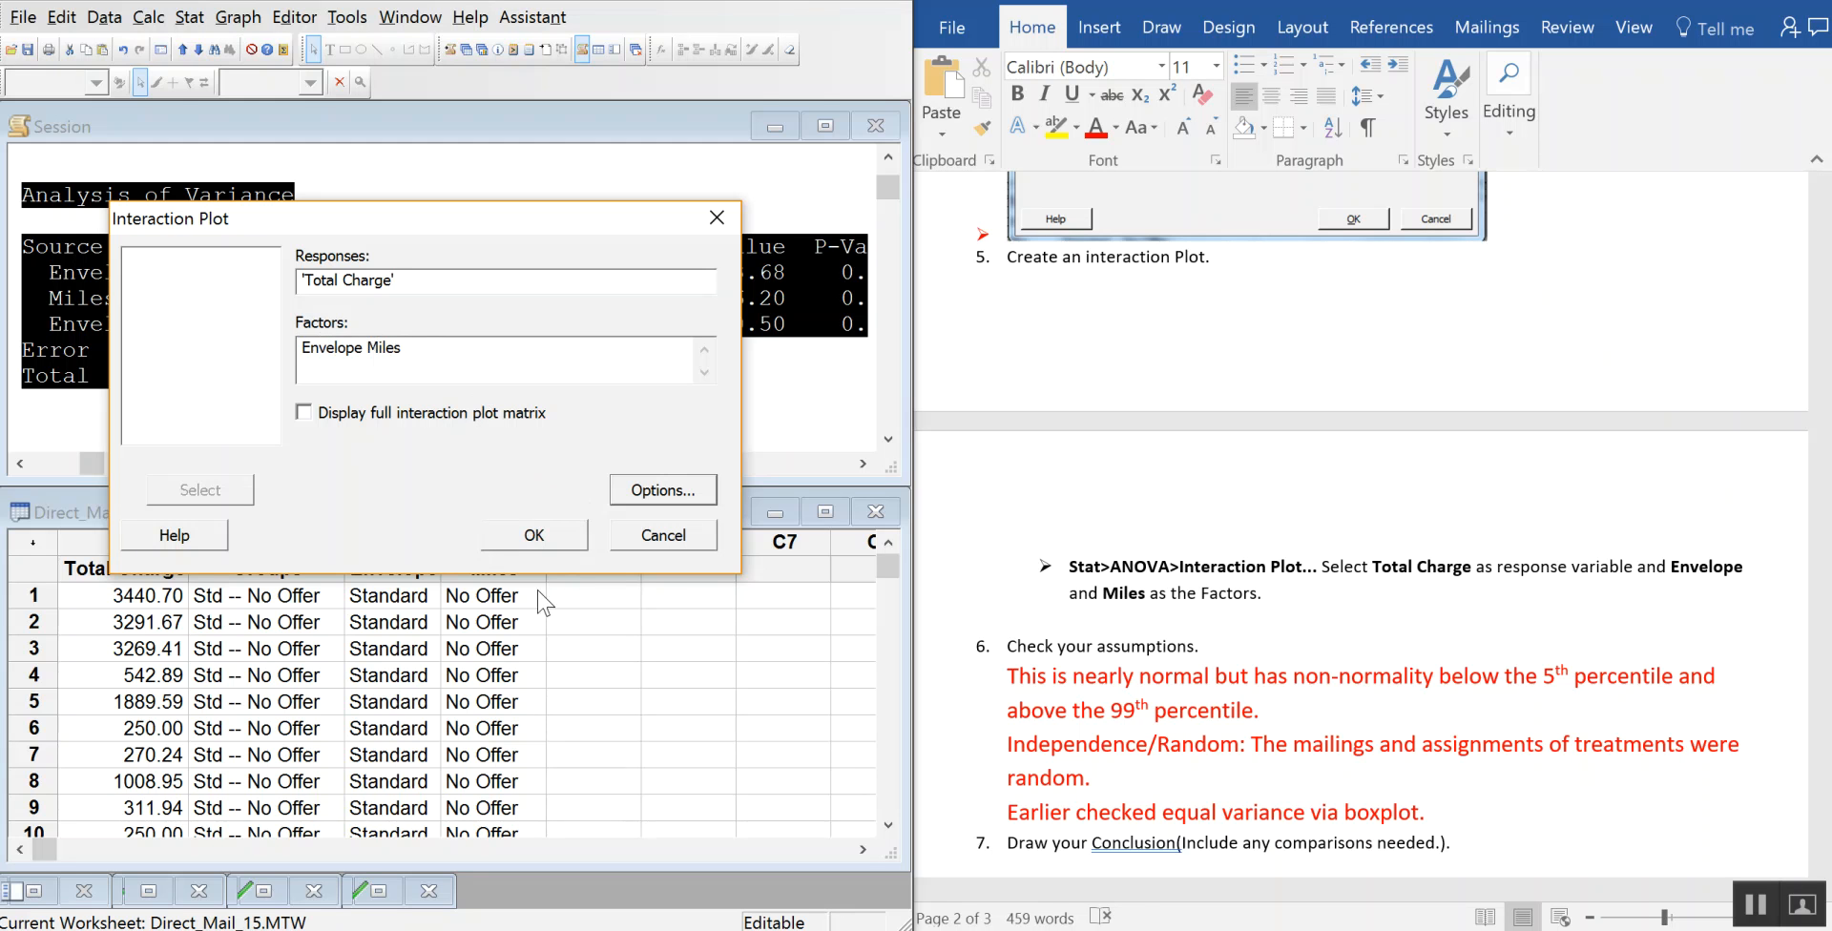
left_click(539, 534)
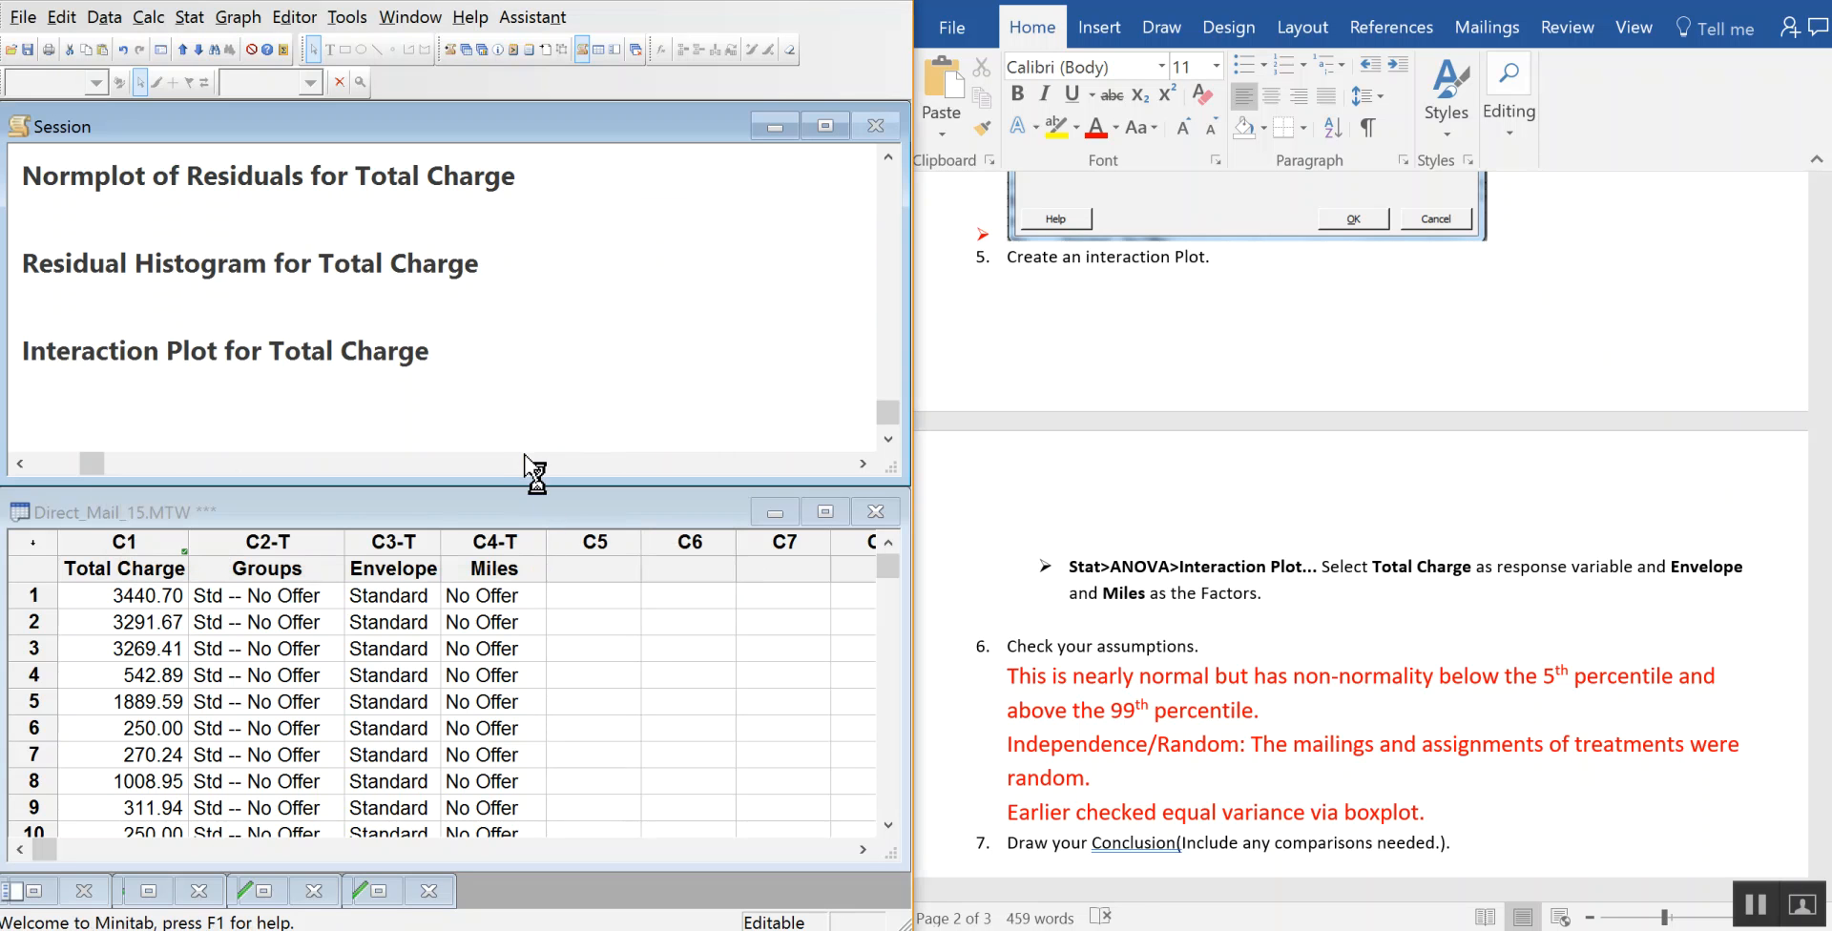
left_click_drag(507, 244, 555, 104)
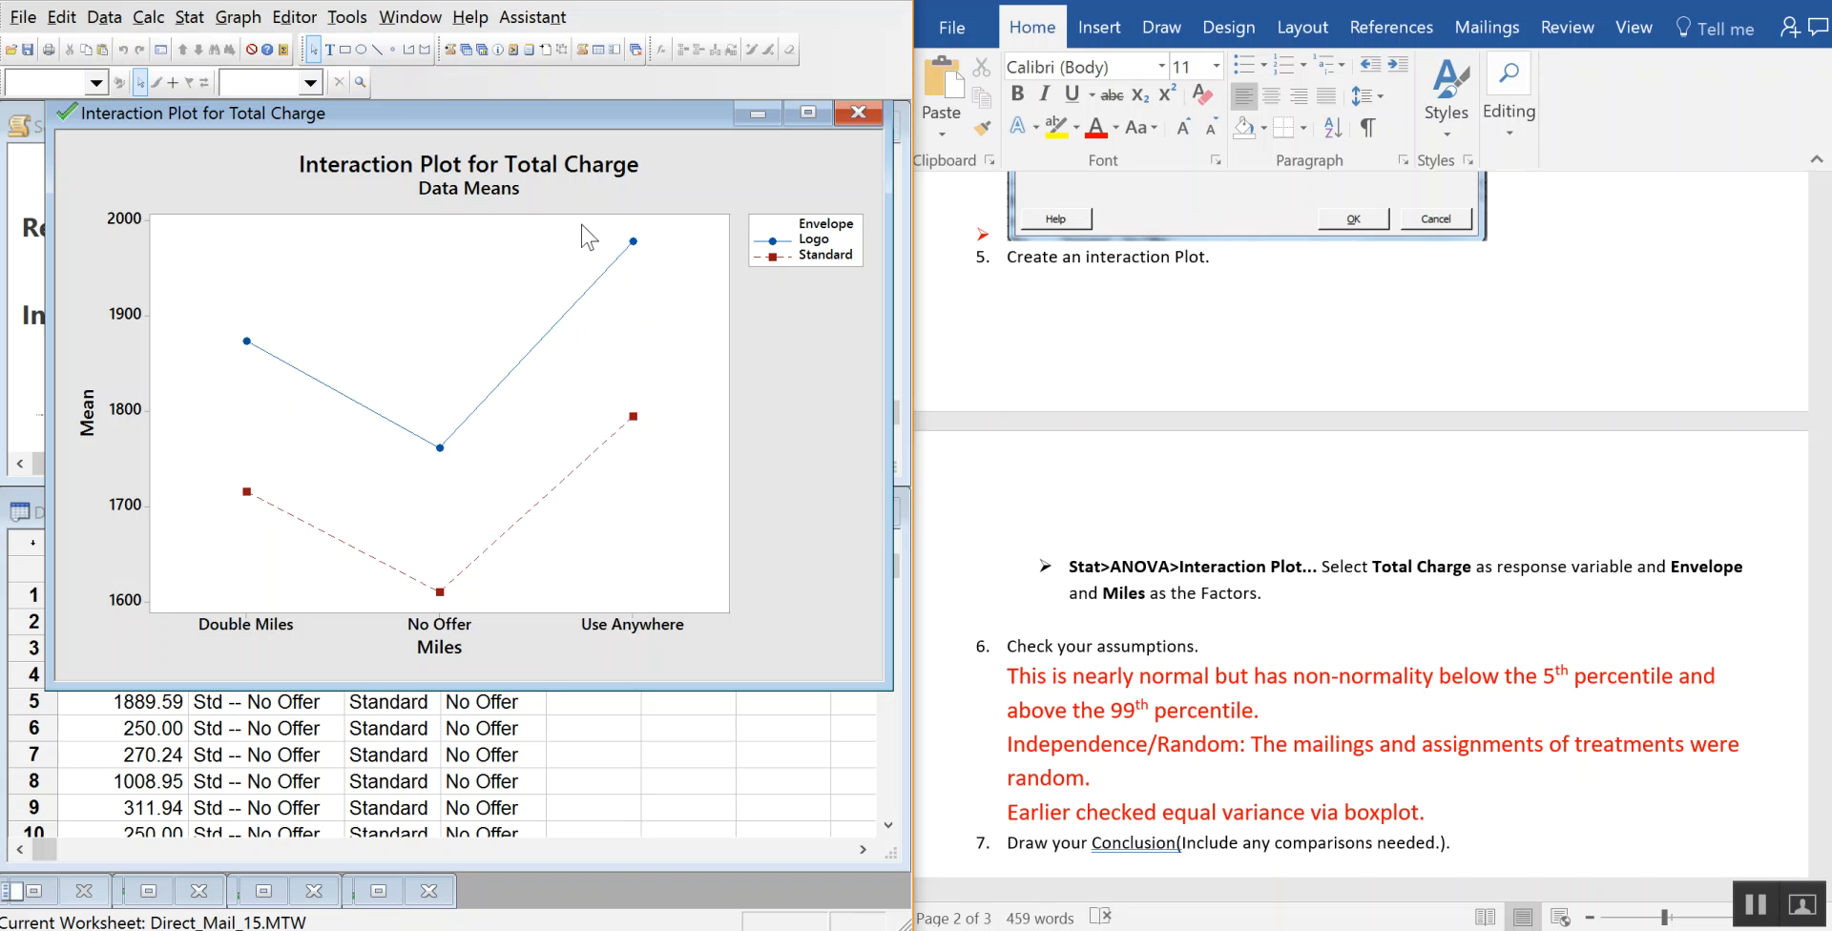
left_click(757, 114)
- Paste the prepared conclusion text below Word's Analysis of Variance table and replace "cost" with "charges" in the Miles and Envelope sentences
key("ctrl+v")
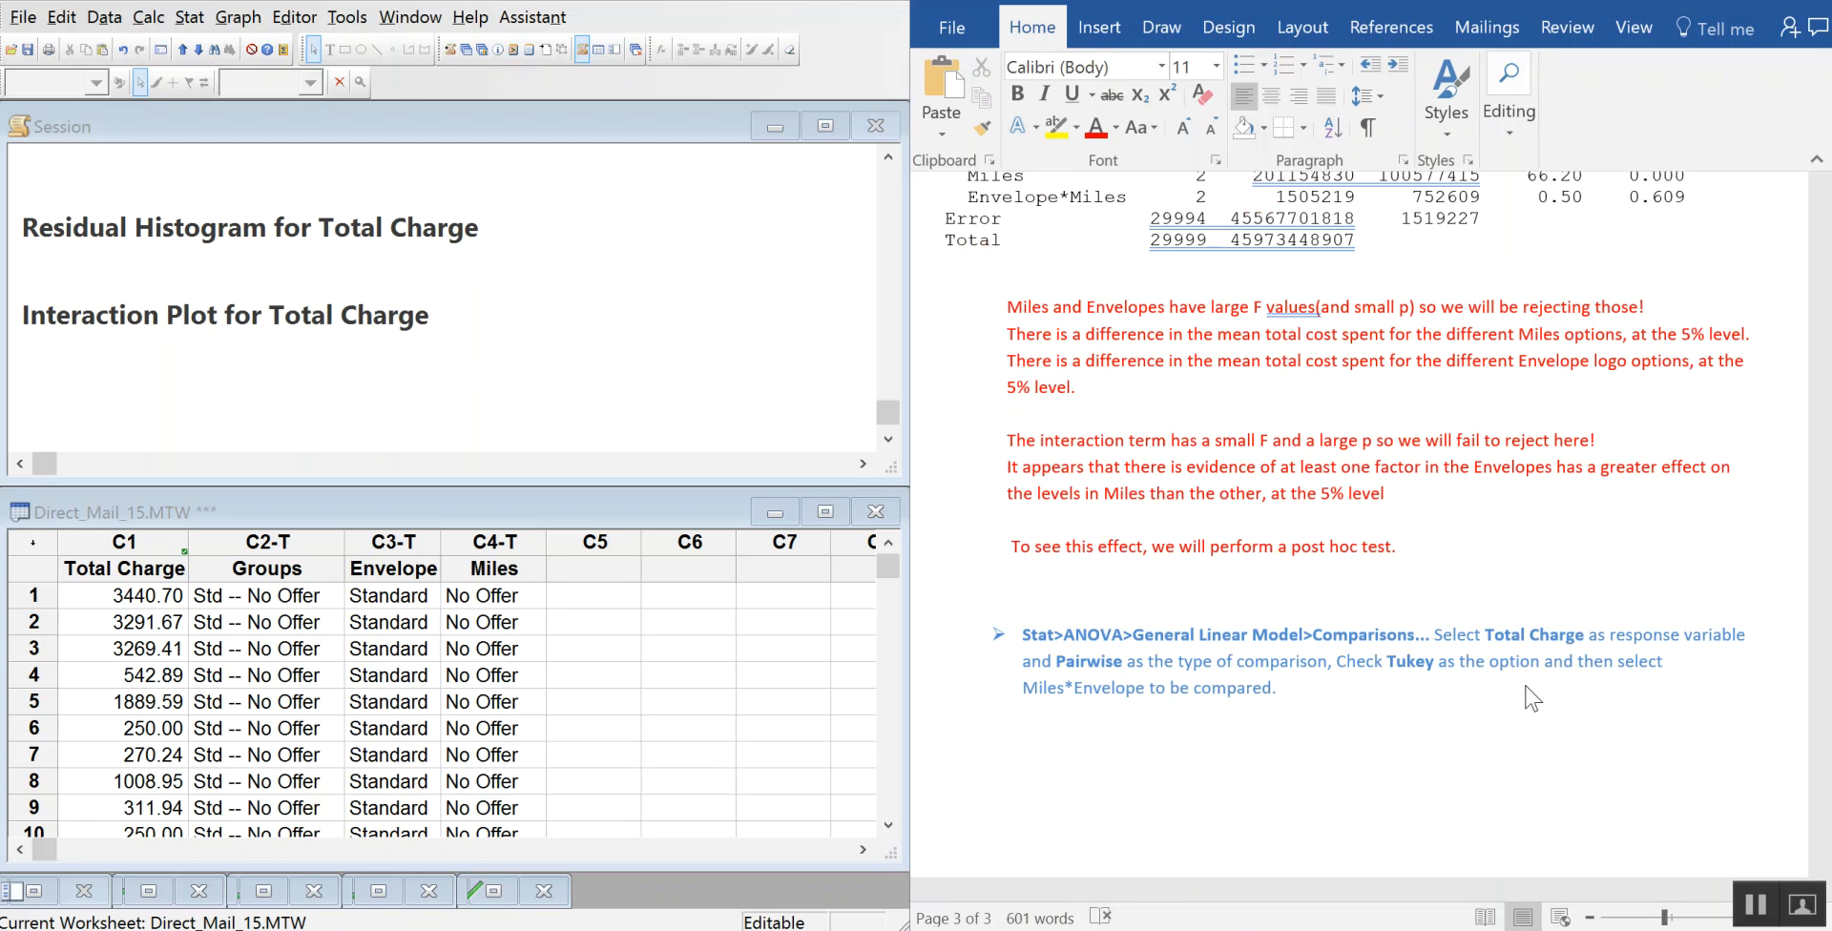
scroll(1553, 592, "up", 3)
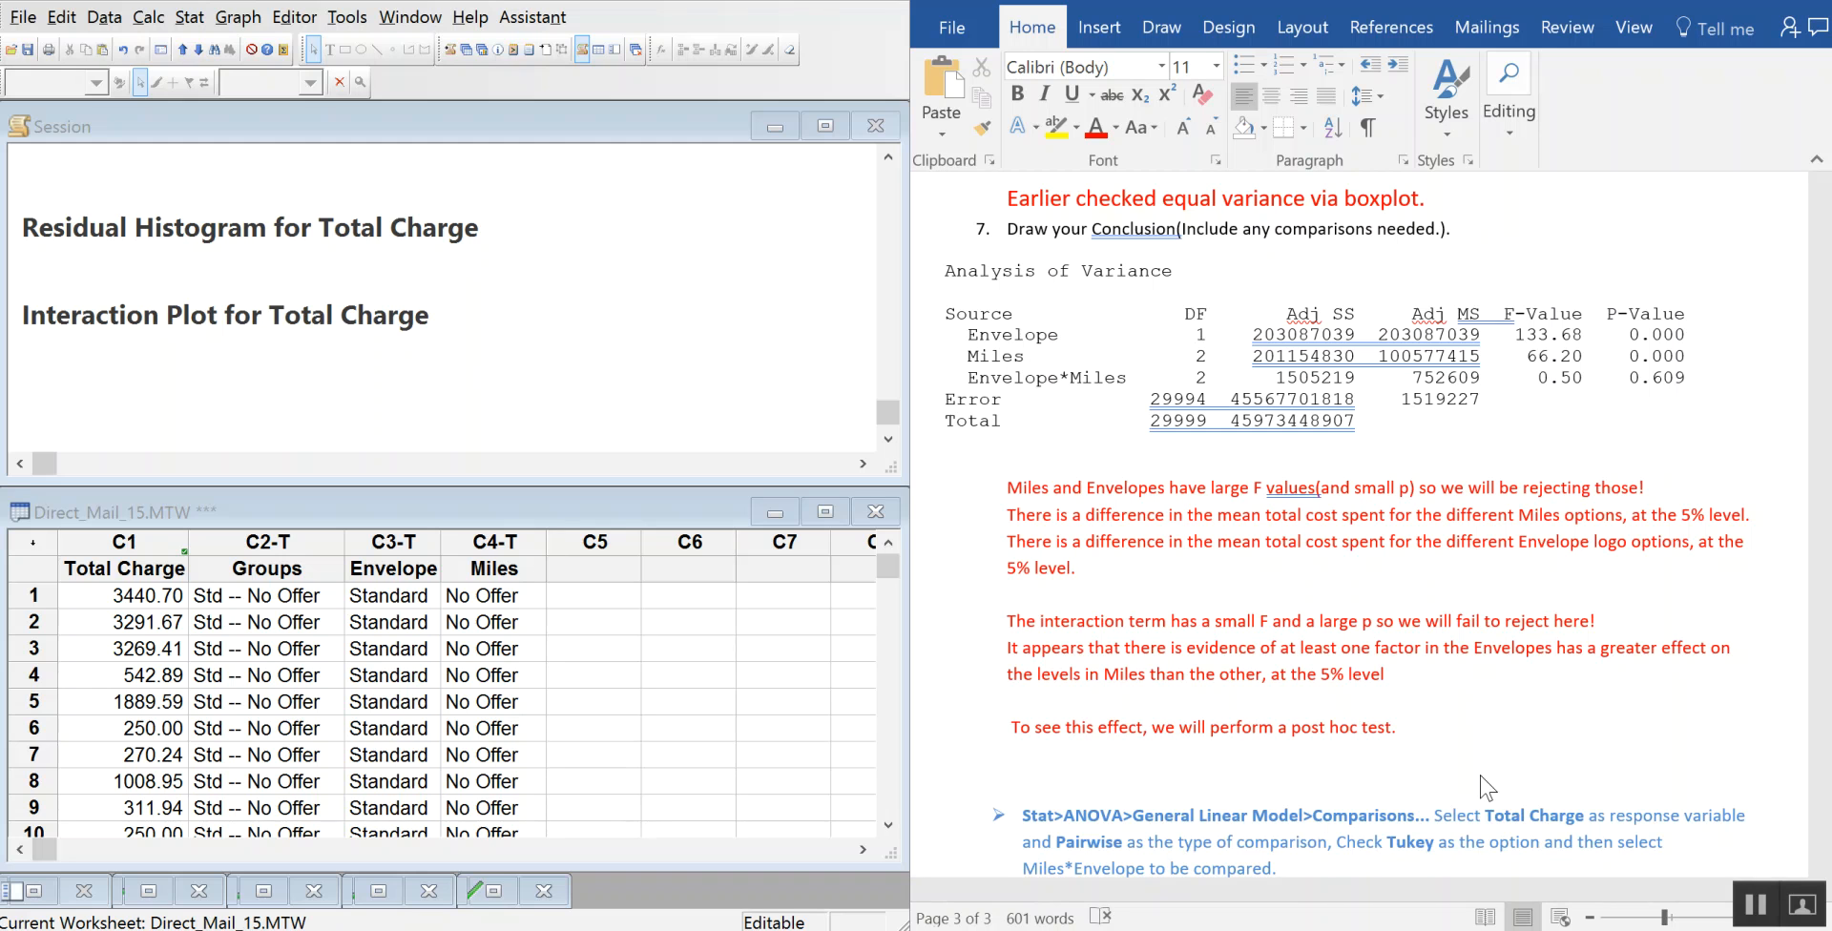
double_click(1326, 515)
type("charges")
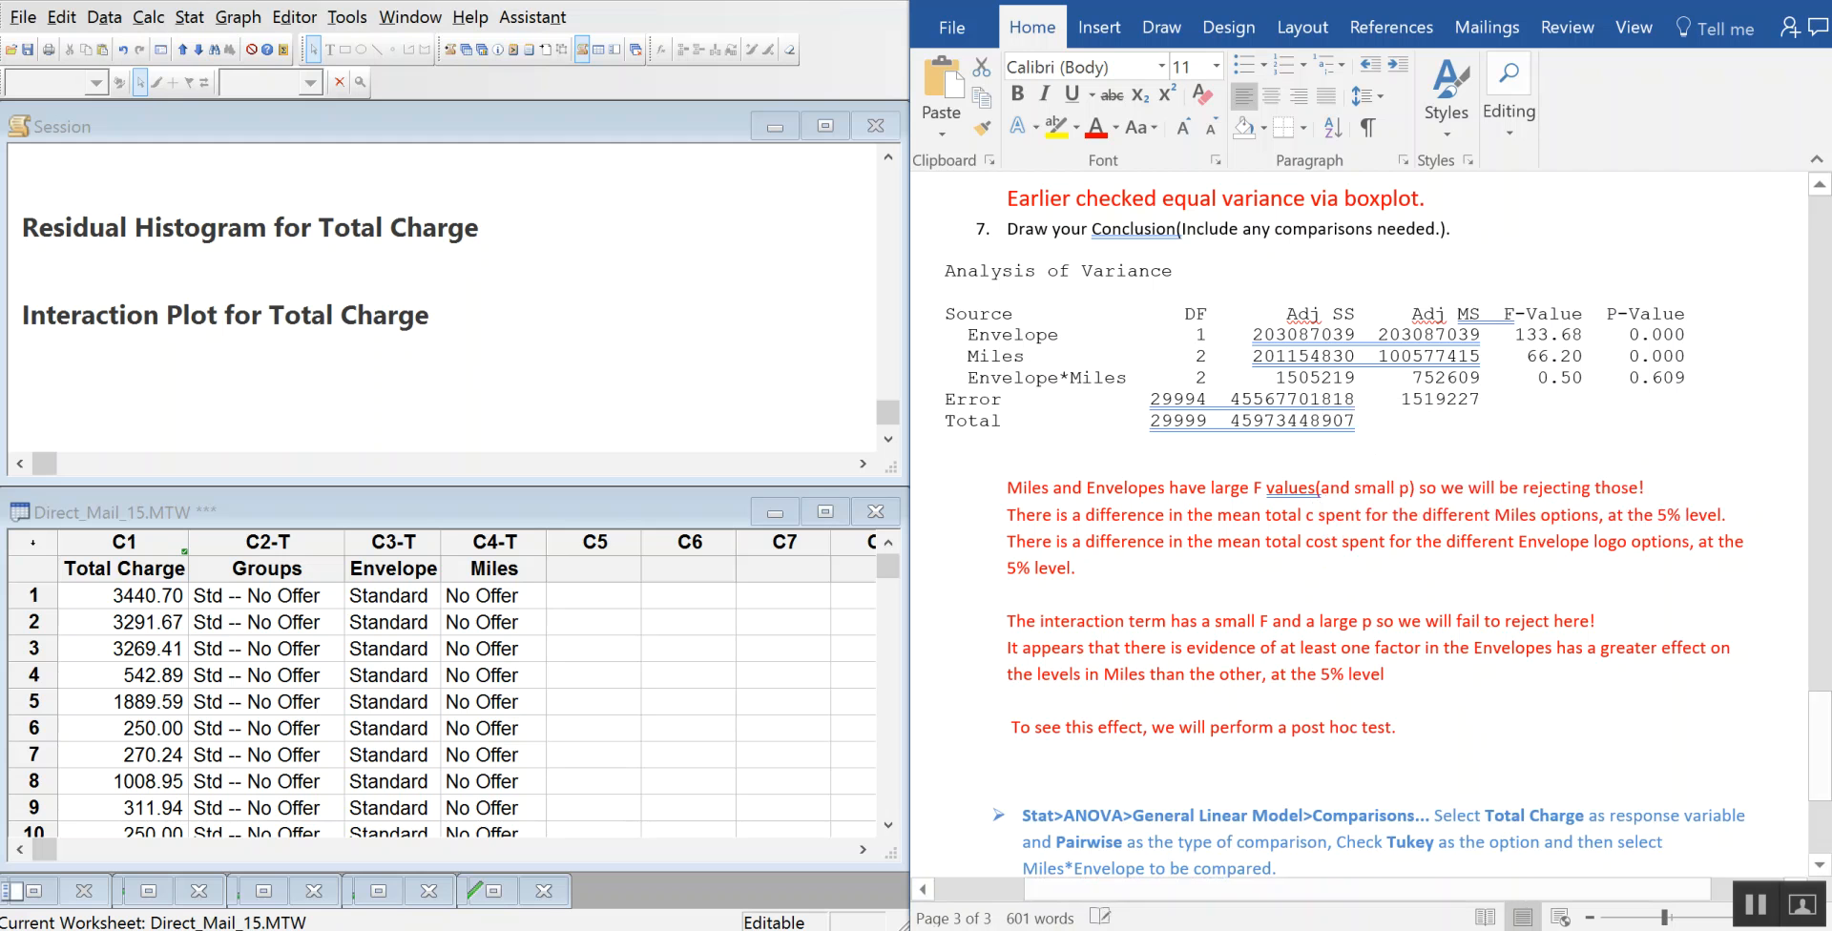
double_click(1322, 569)
key("BackSpace")
type("charges")
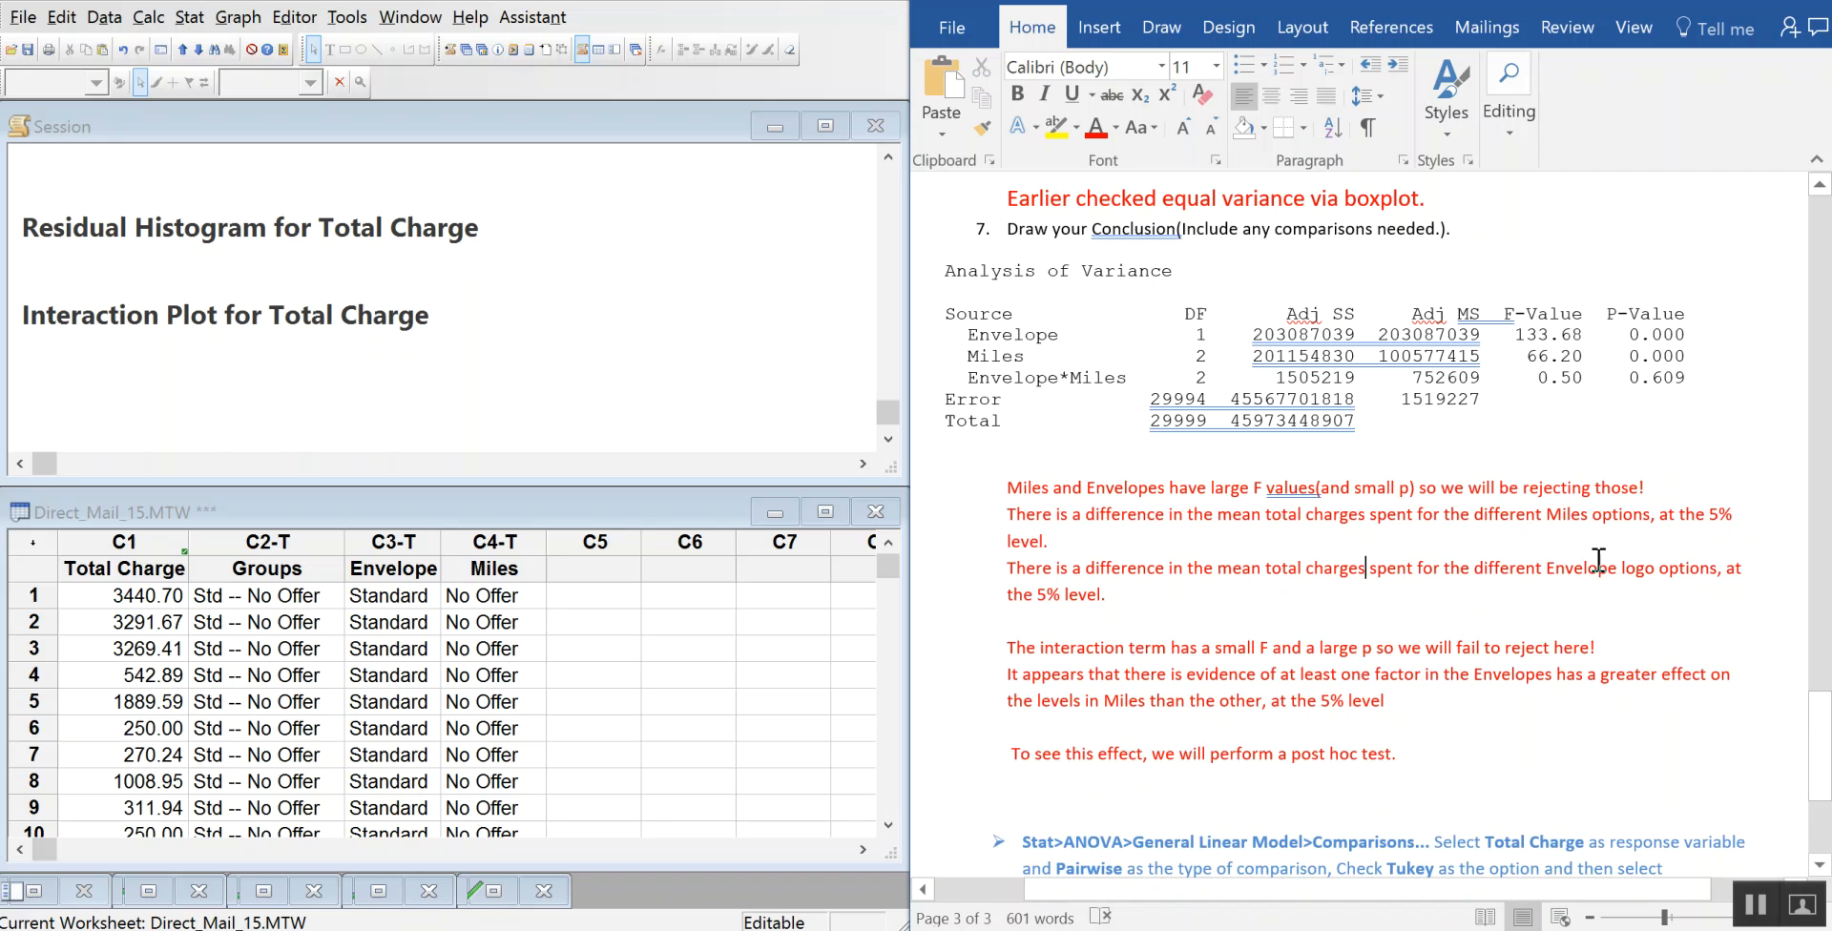
- Remove the empty space between "To see this effect, we will perform a post hoc test." and the comparisons instruction
scroll(1599, 561, "down", 3)
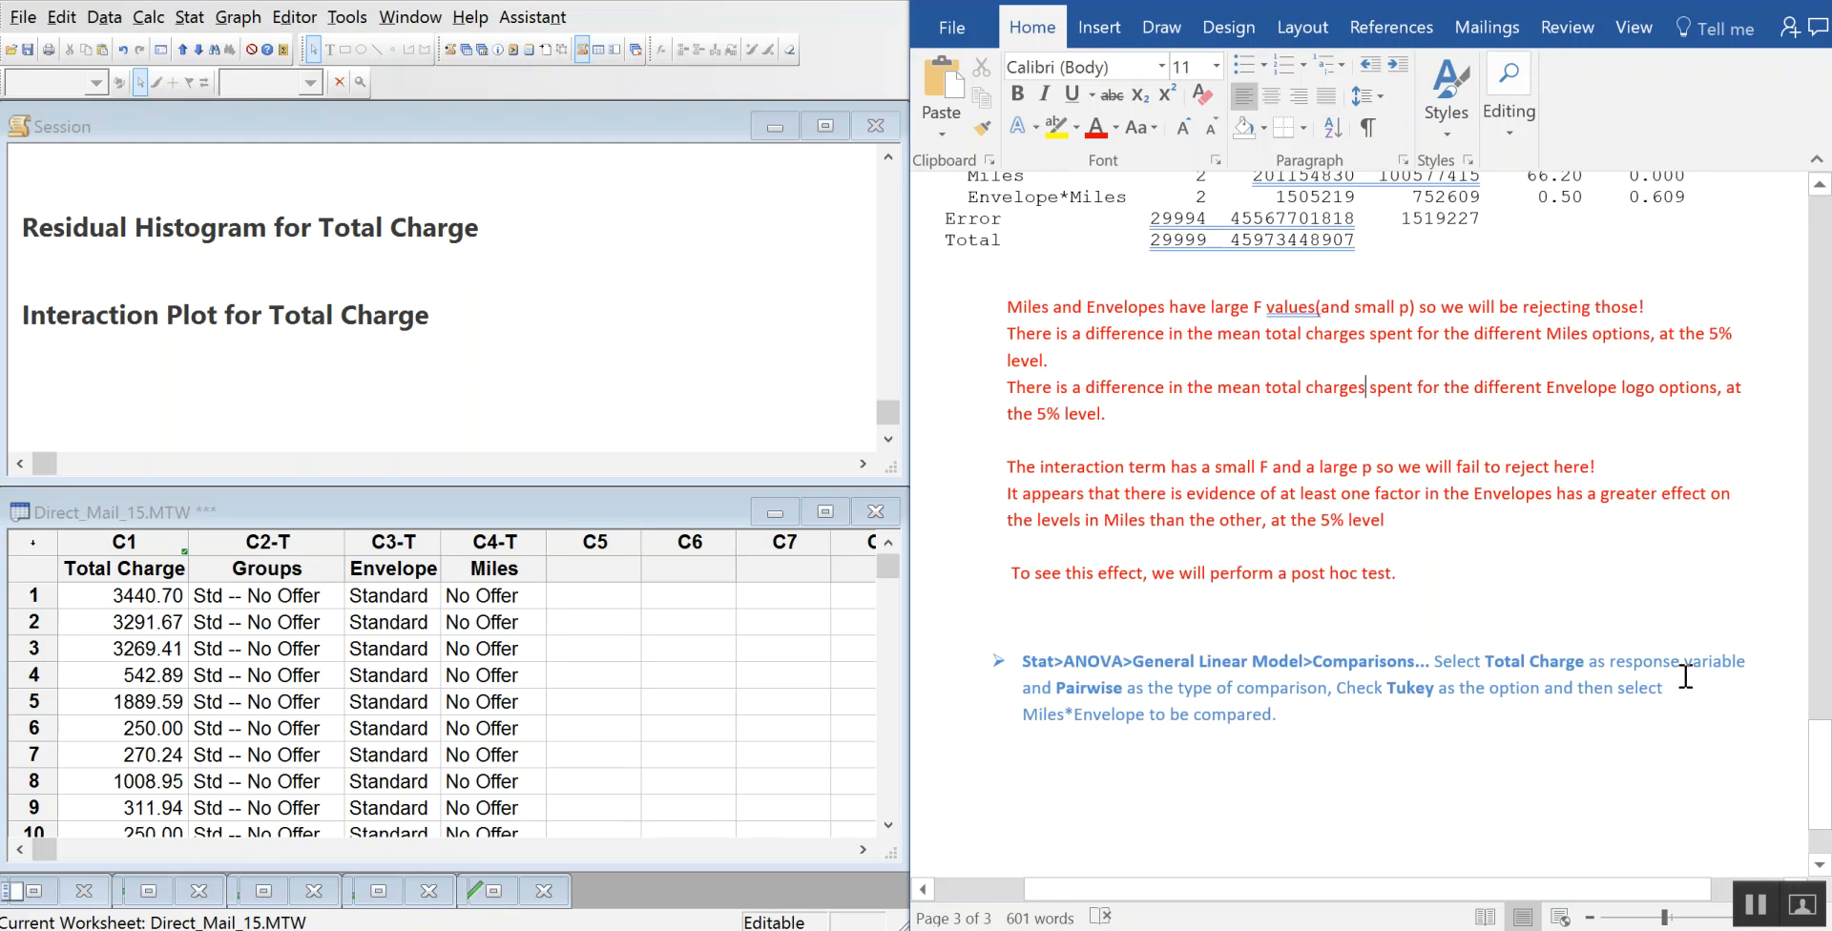
left_click(1210, 614)
key("Delete")
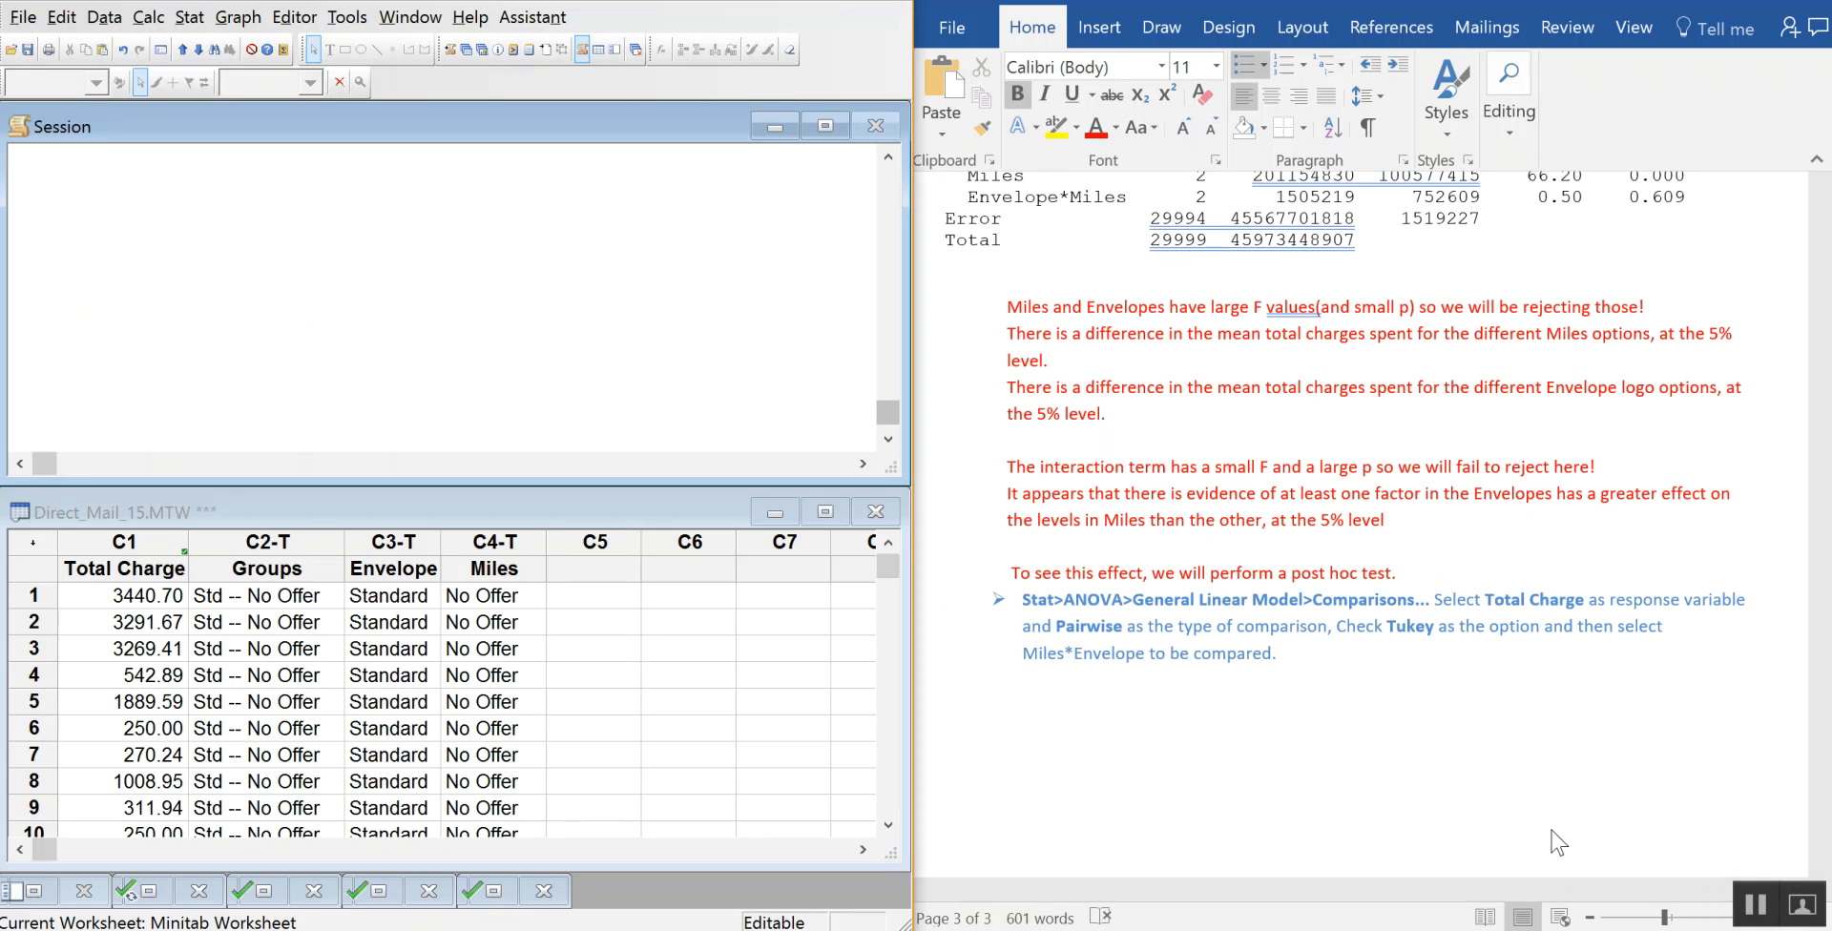
- Open Minitab's General Linear Model Comparisons for Total Charge and exclude the Envelope and Miles terms from the comparison
left_click(189, 18)
left_click(199, 18)
left_click(189, 17)
mouse_move(221, 105)
mouse_move(563, 192)
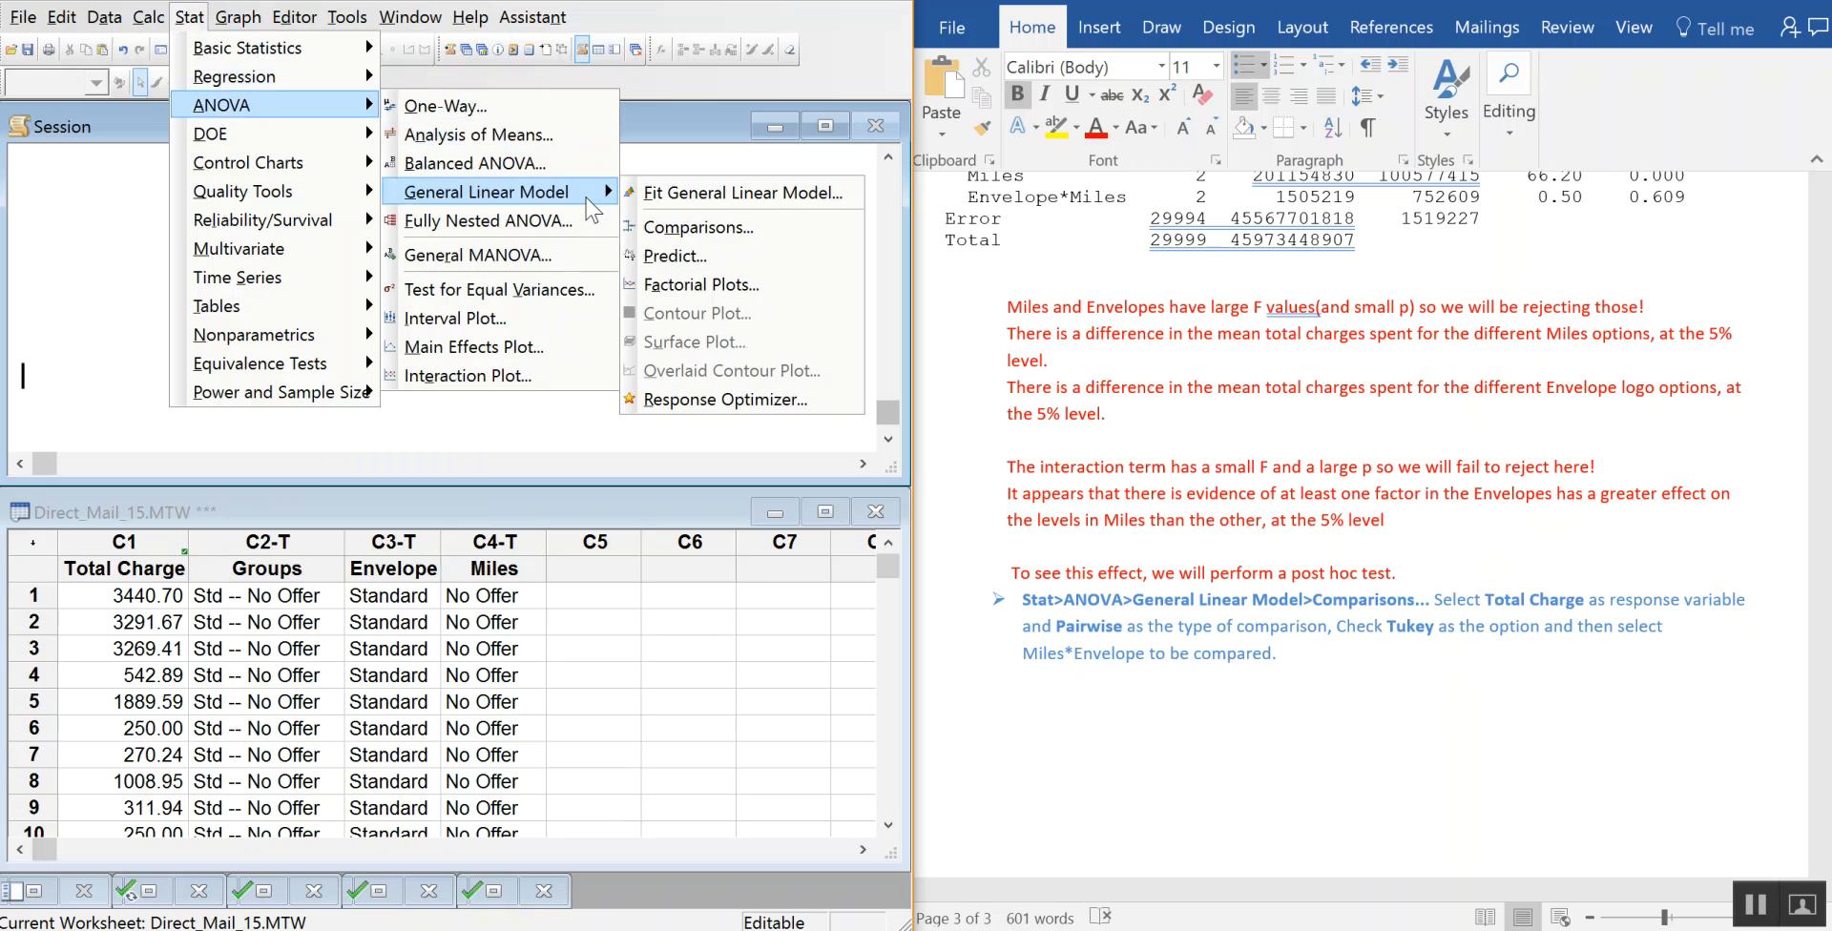
left_click(696, 227)
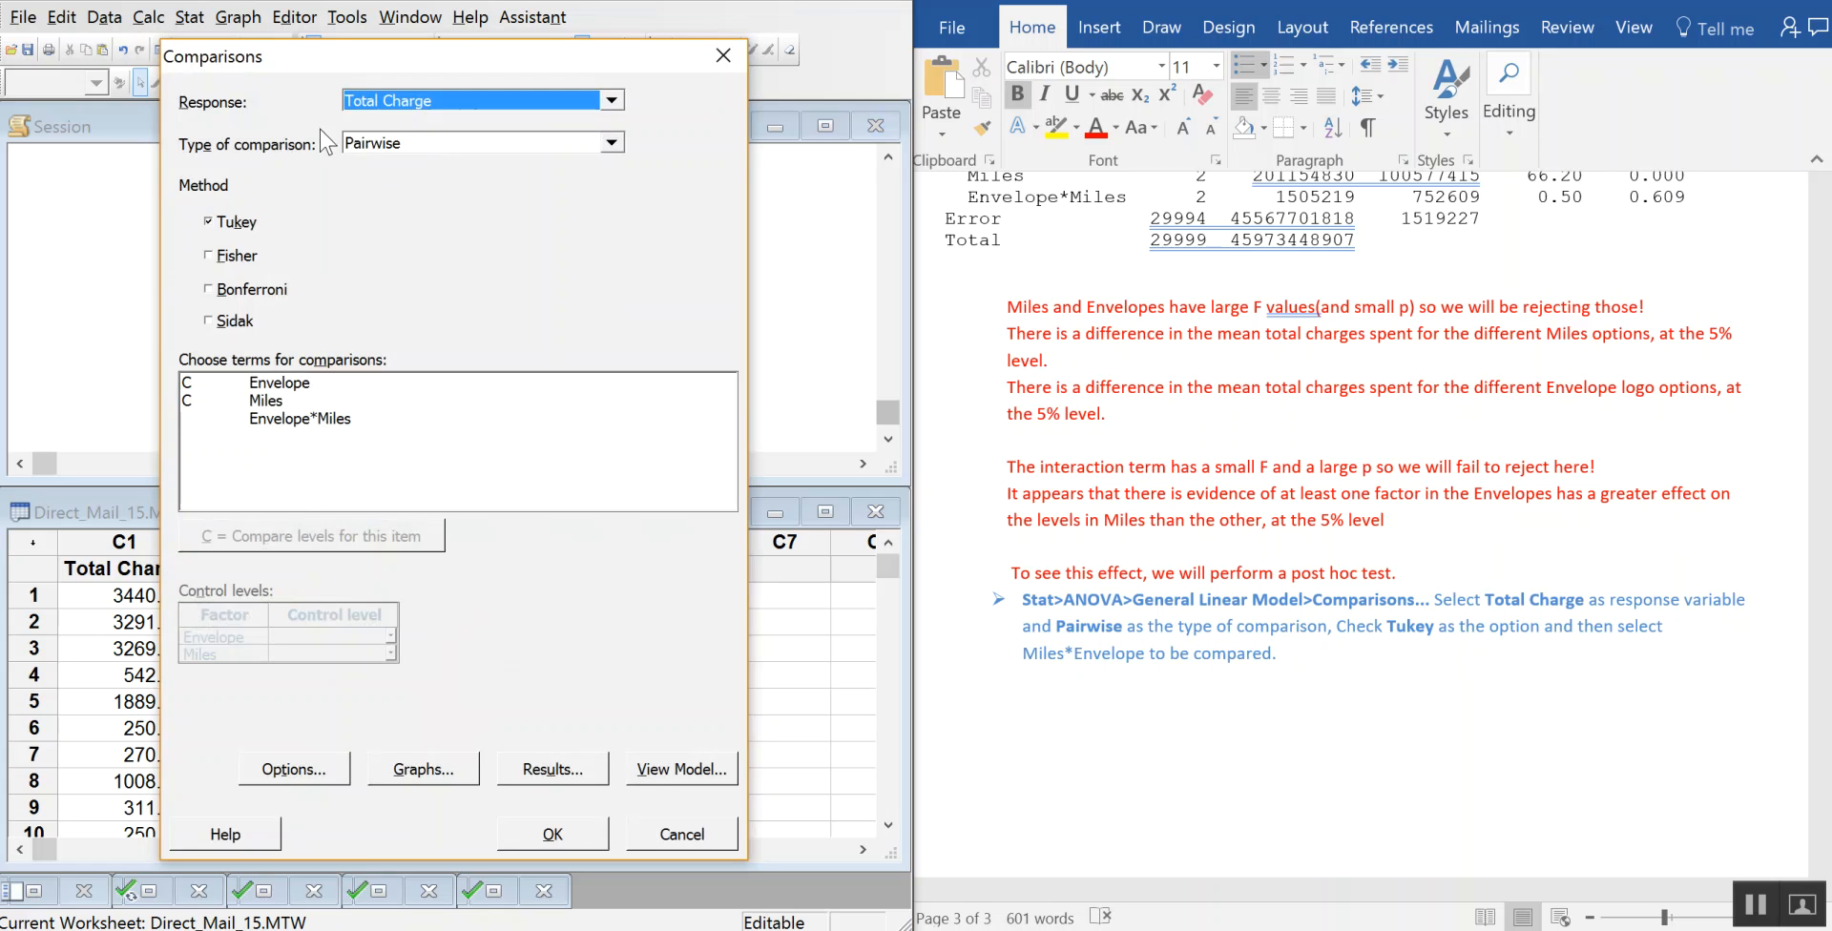
left_click(277, 384)
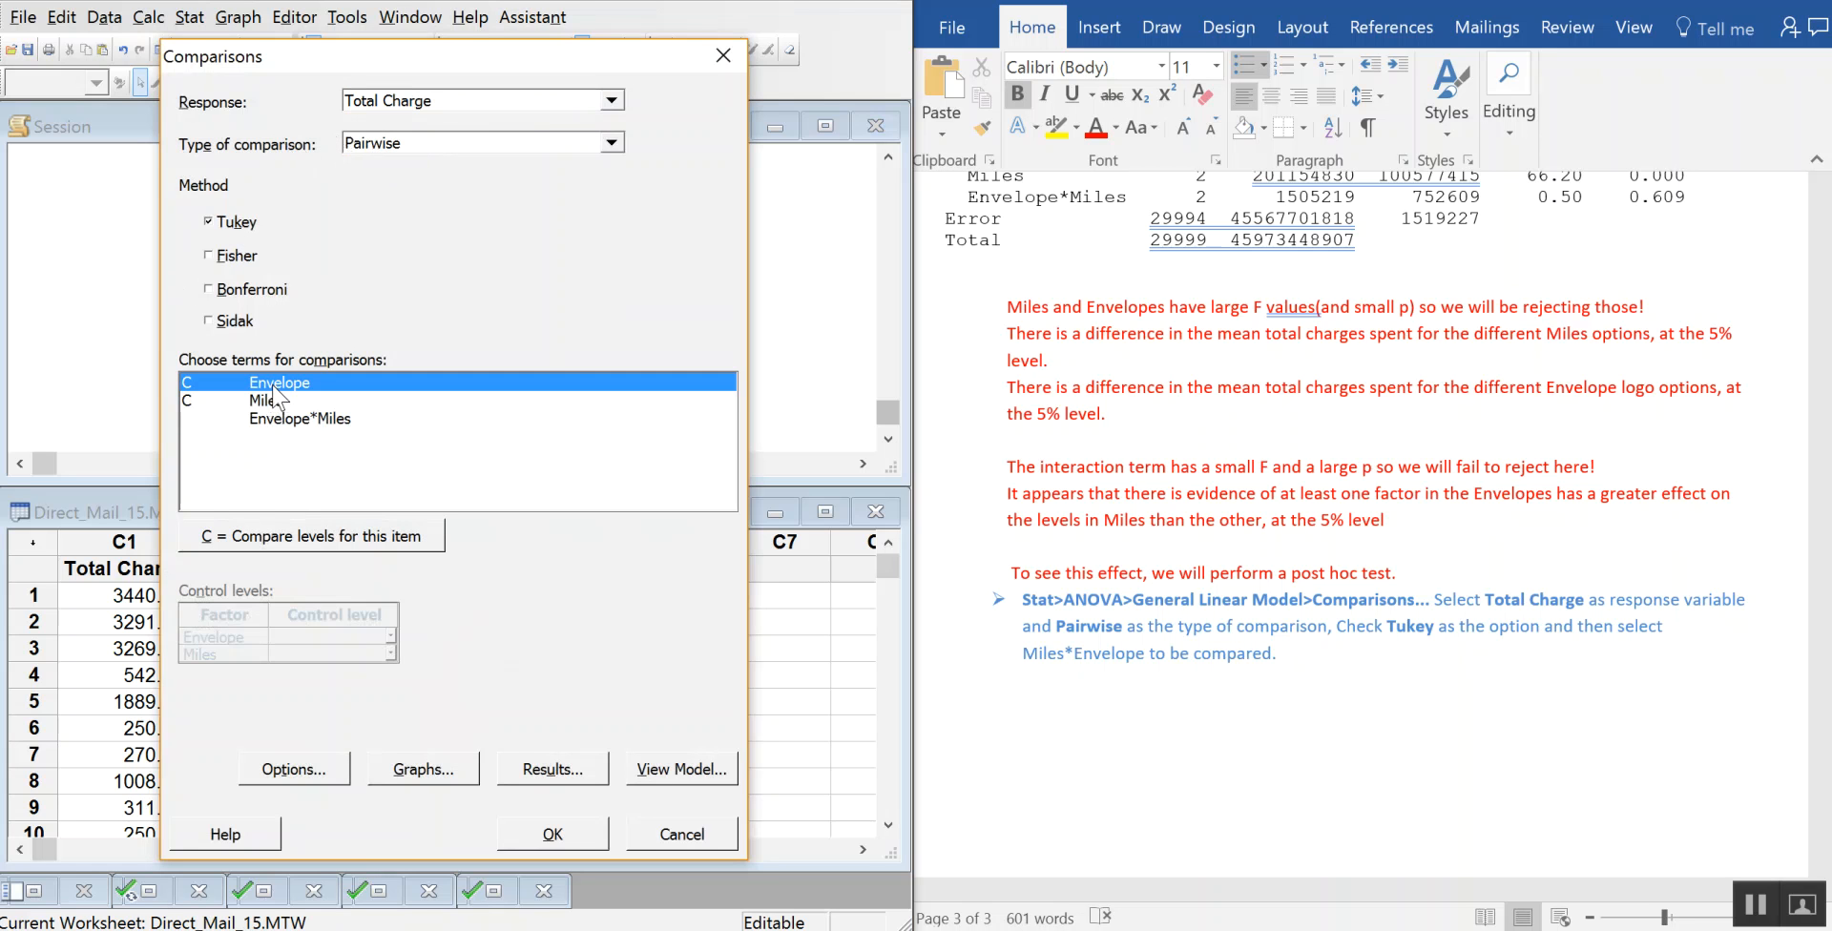
left_click(260, 537)
left_click(315, 401)
left_click(336, 549)
left_click(336, 549)
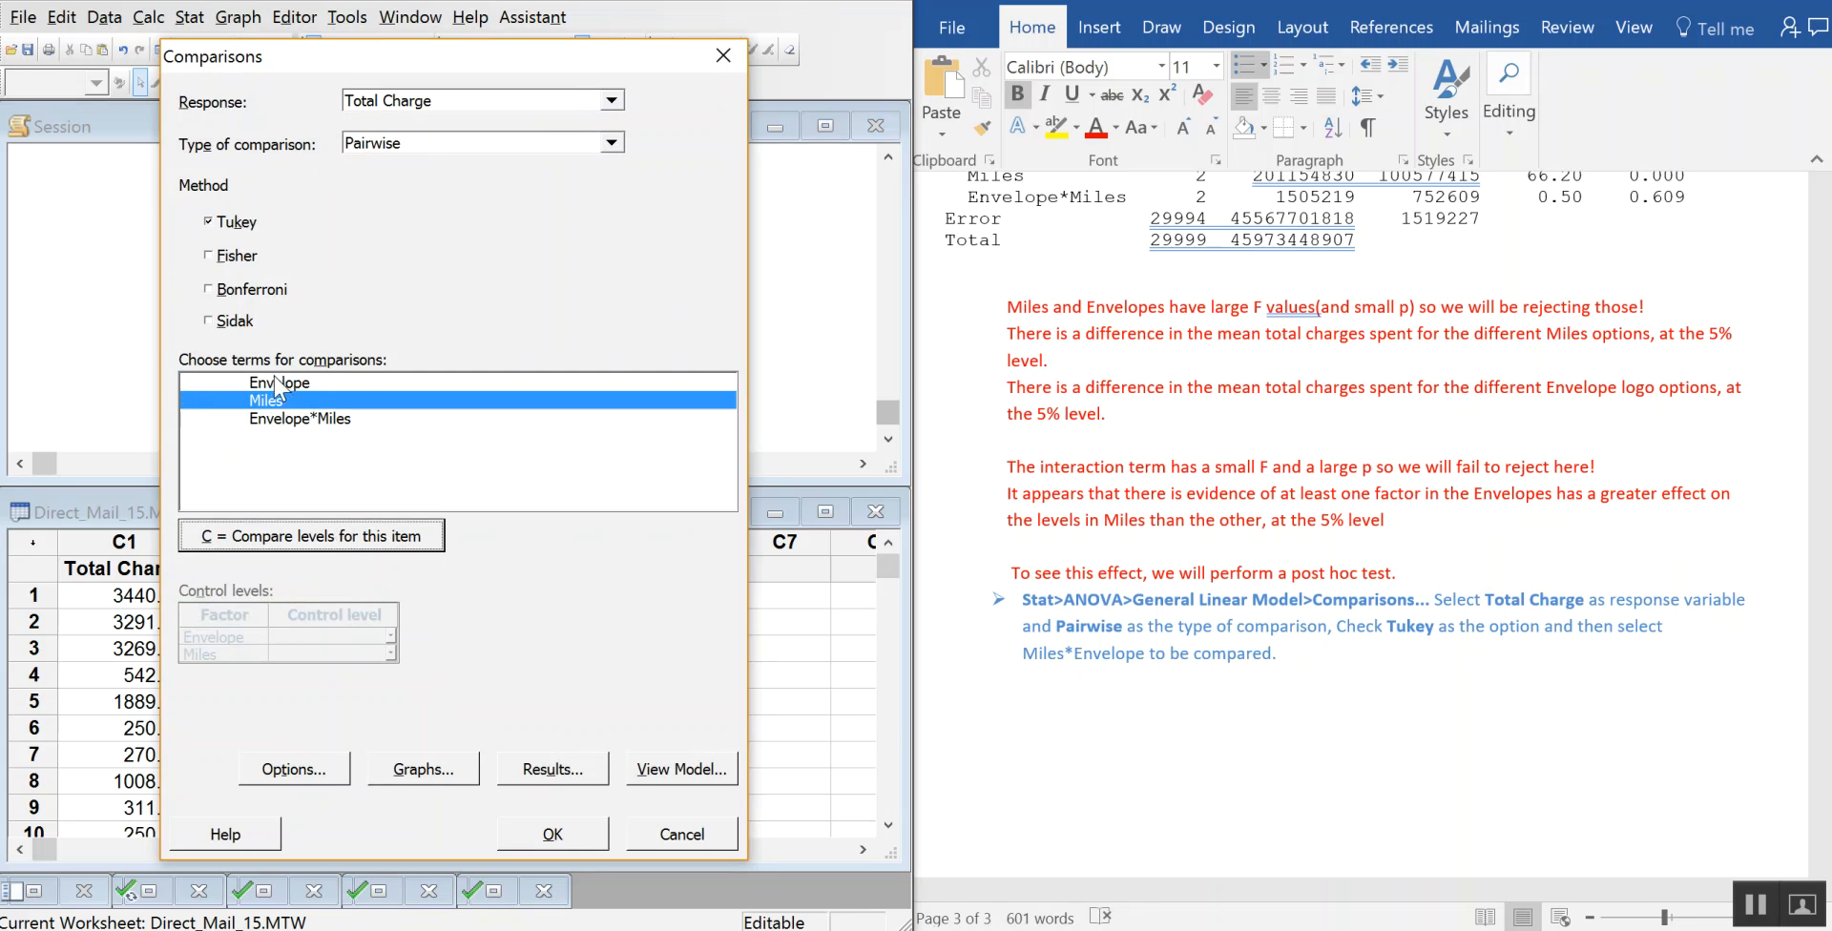
- Mark Envelope*Miles as the term to compare and run the pairwise Tukey comparisons
left_click(302, 420)
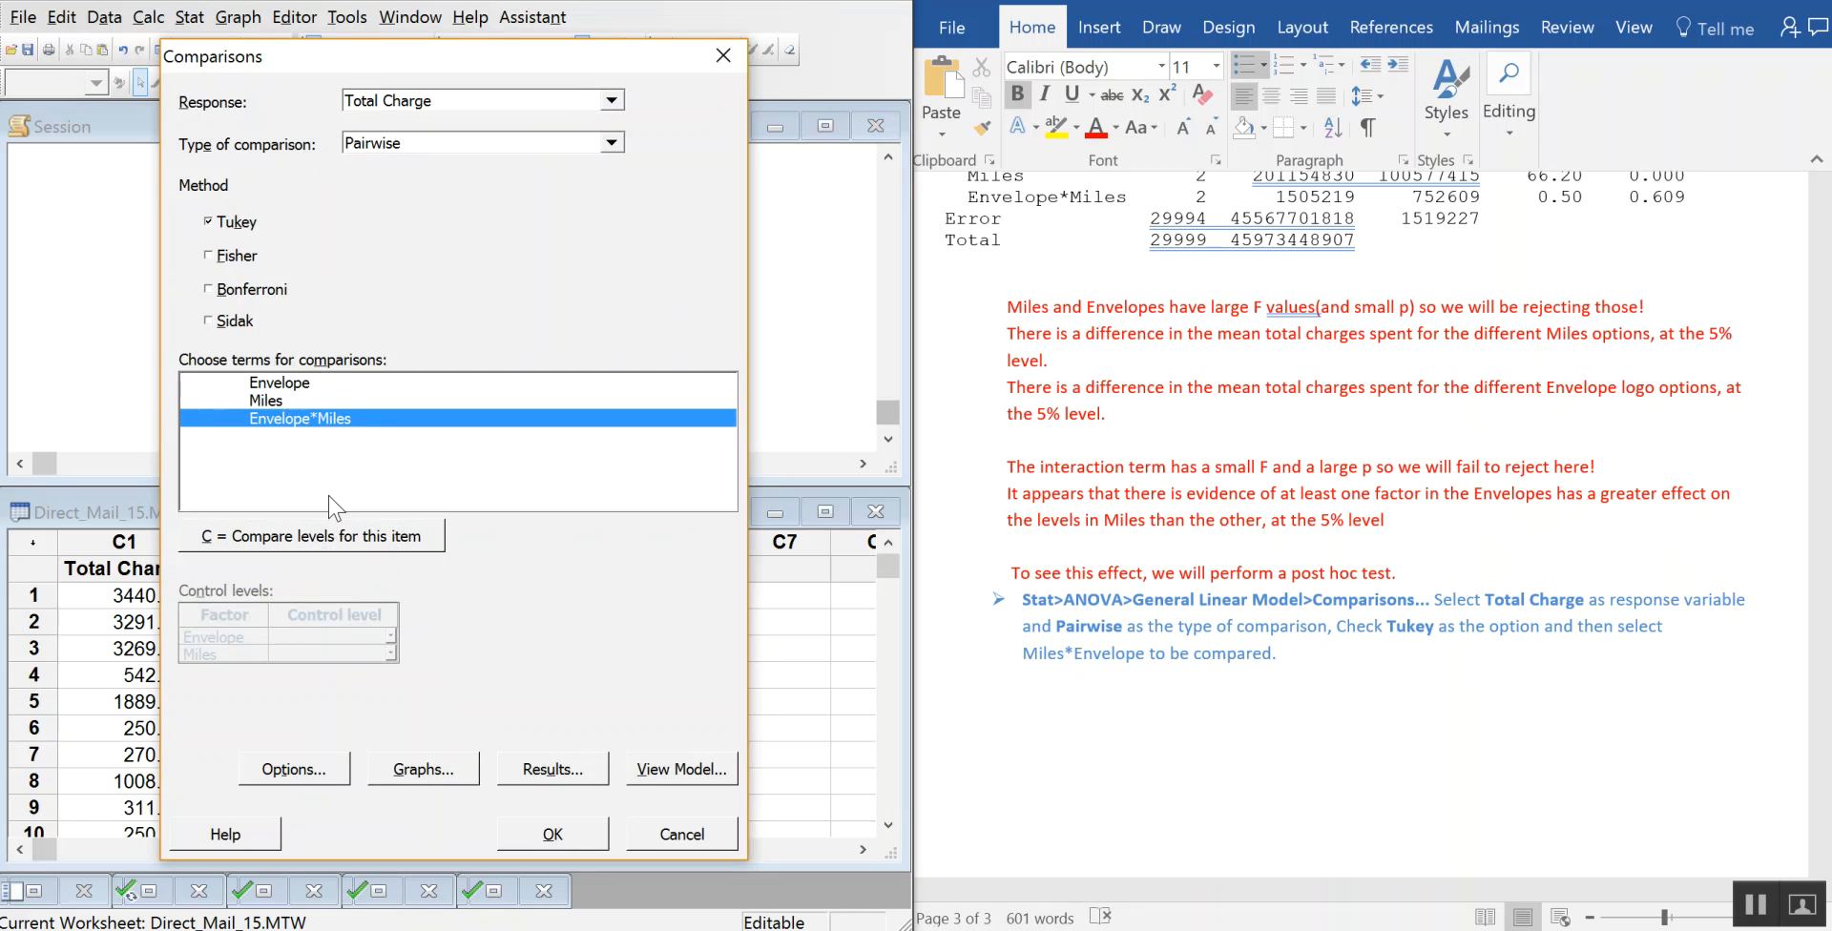
left_click(326, 541)
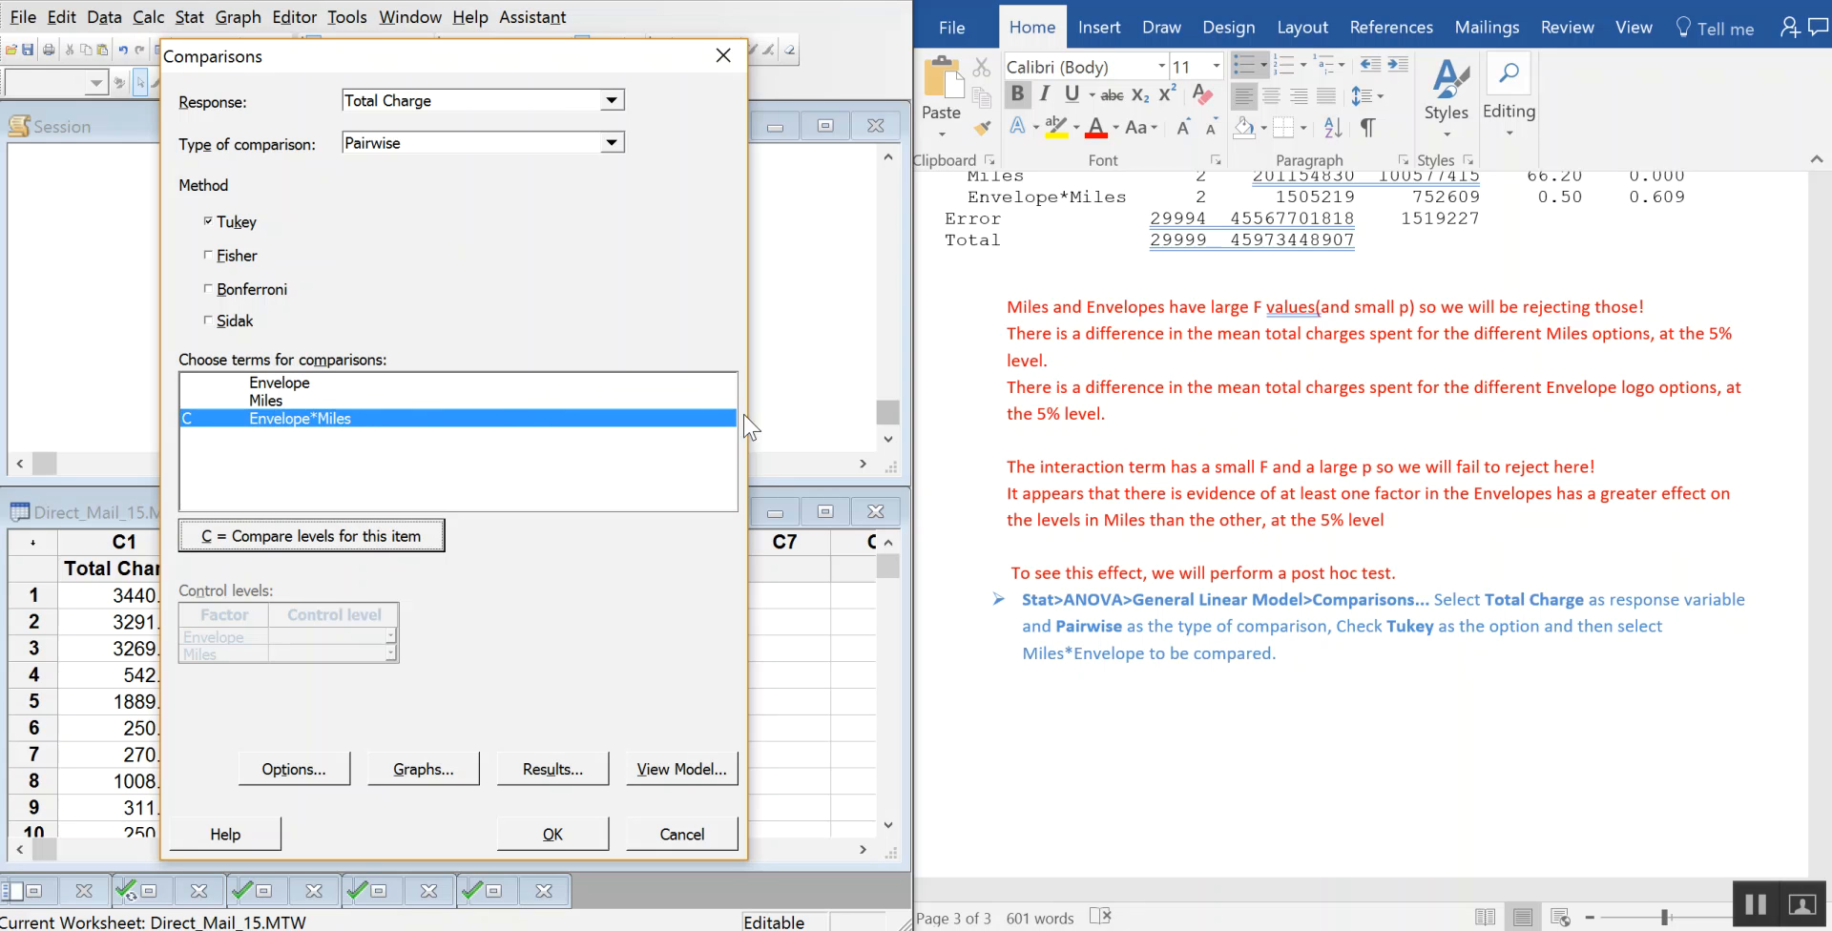
left_click(572, 842)
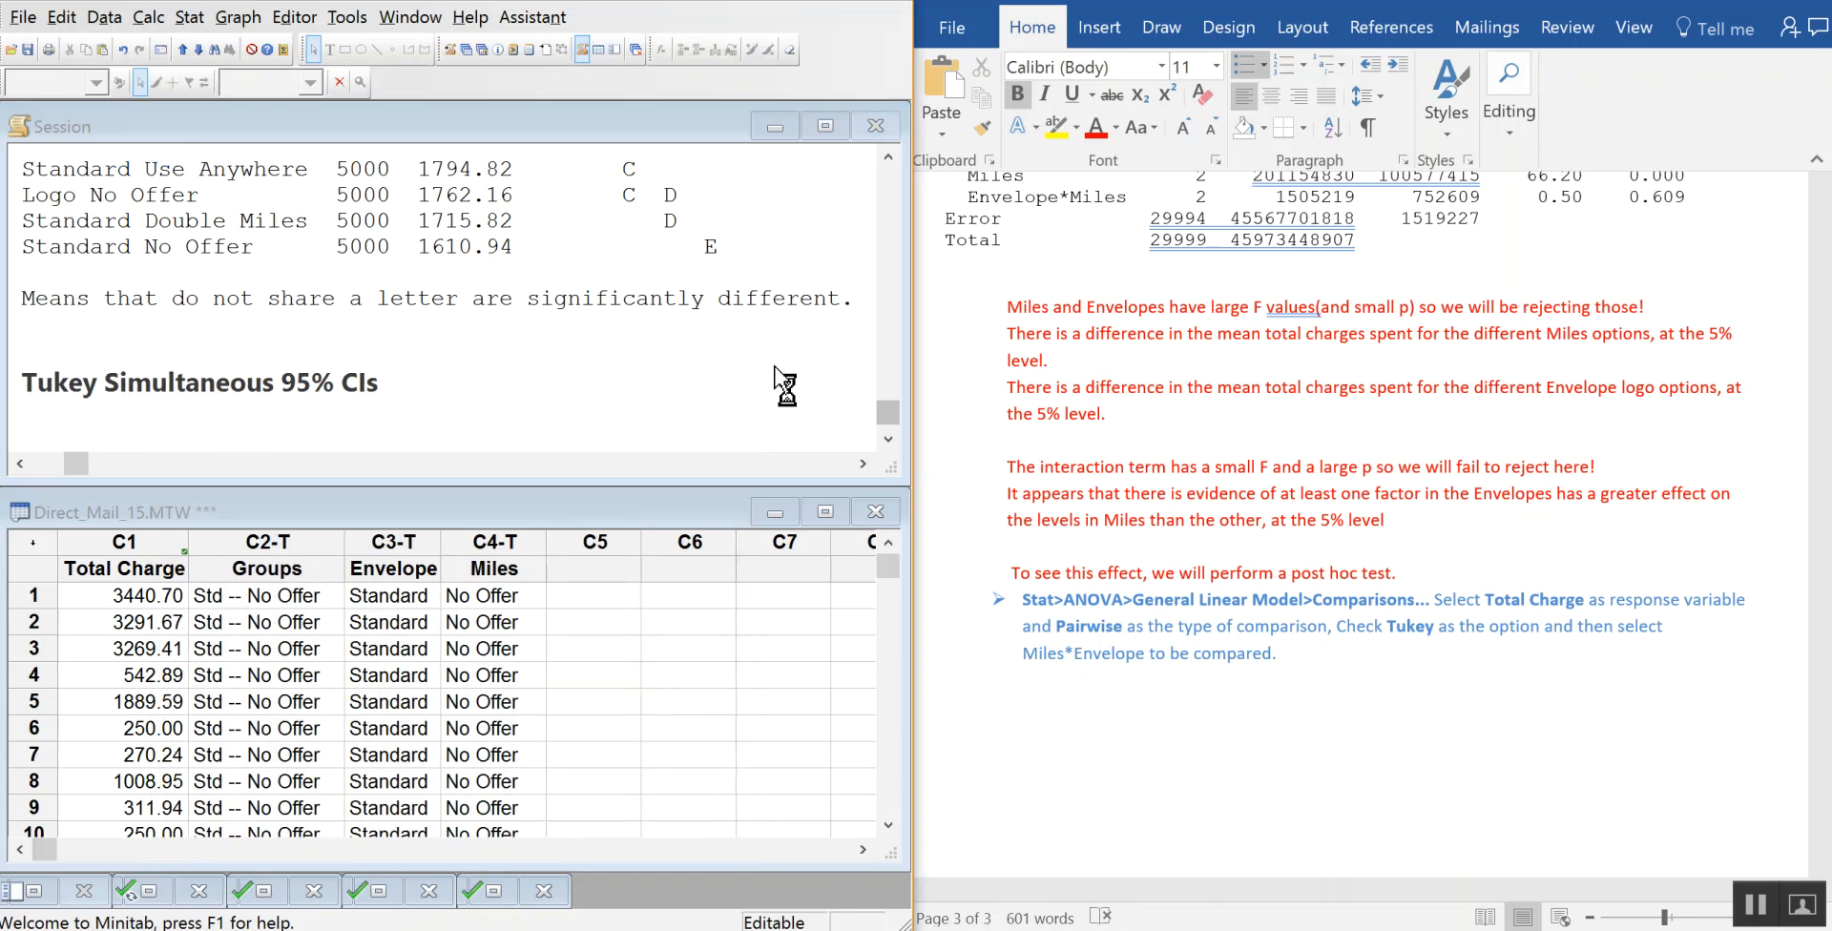
- Examine the Tukey Simultaneous 95% CIs plot, minimise it, and review the Envelope*Miles grouping table in the session
left_click_drag(537, 381, 550, 114)
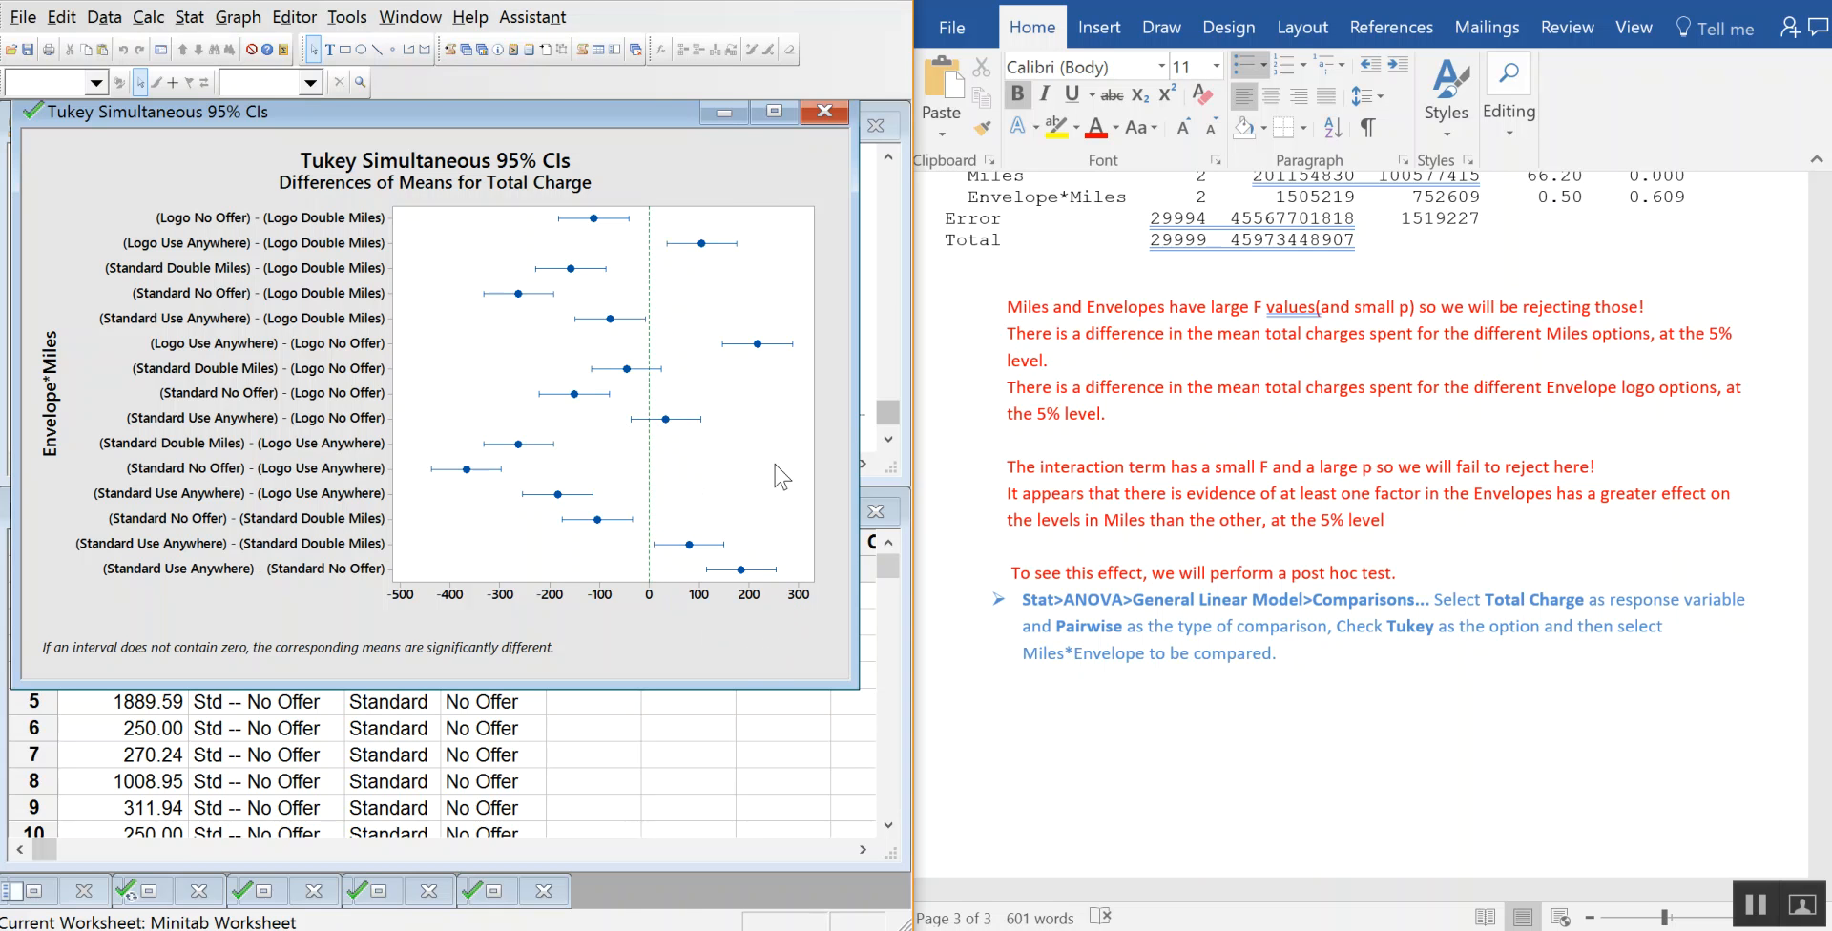
left_click(723, 114)
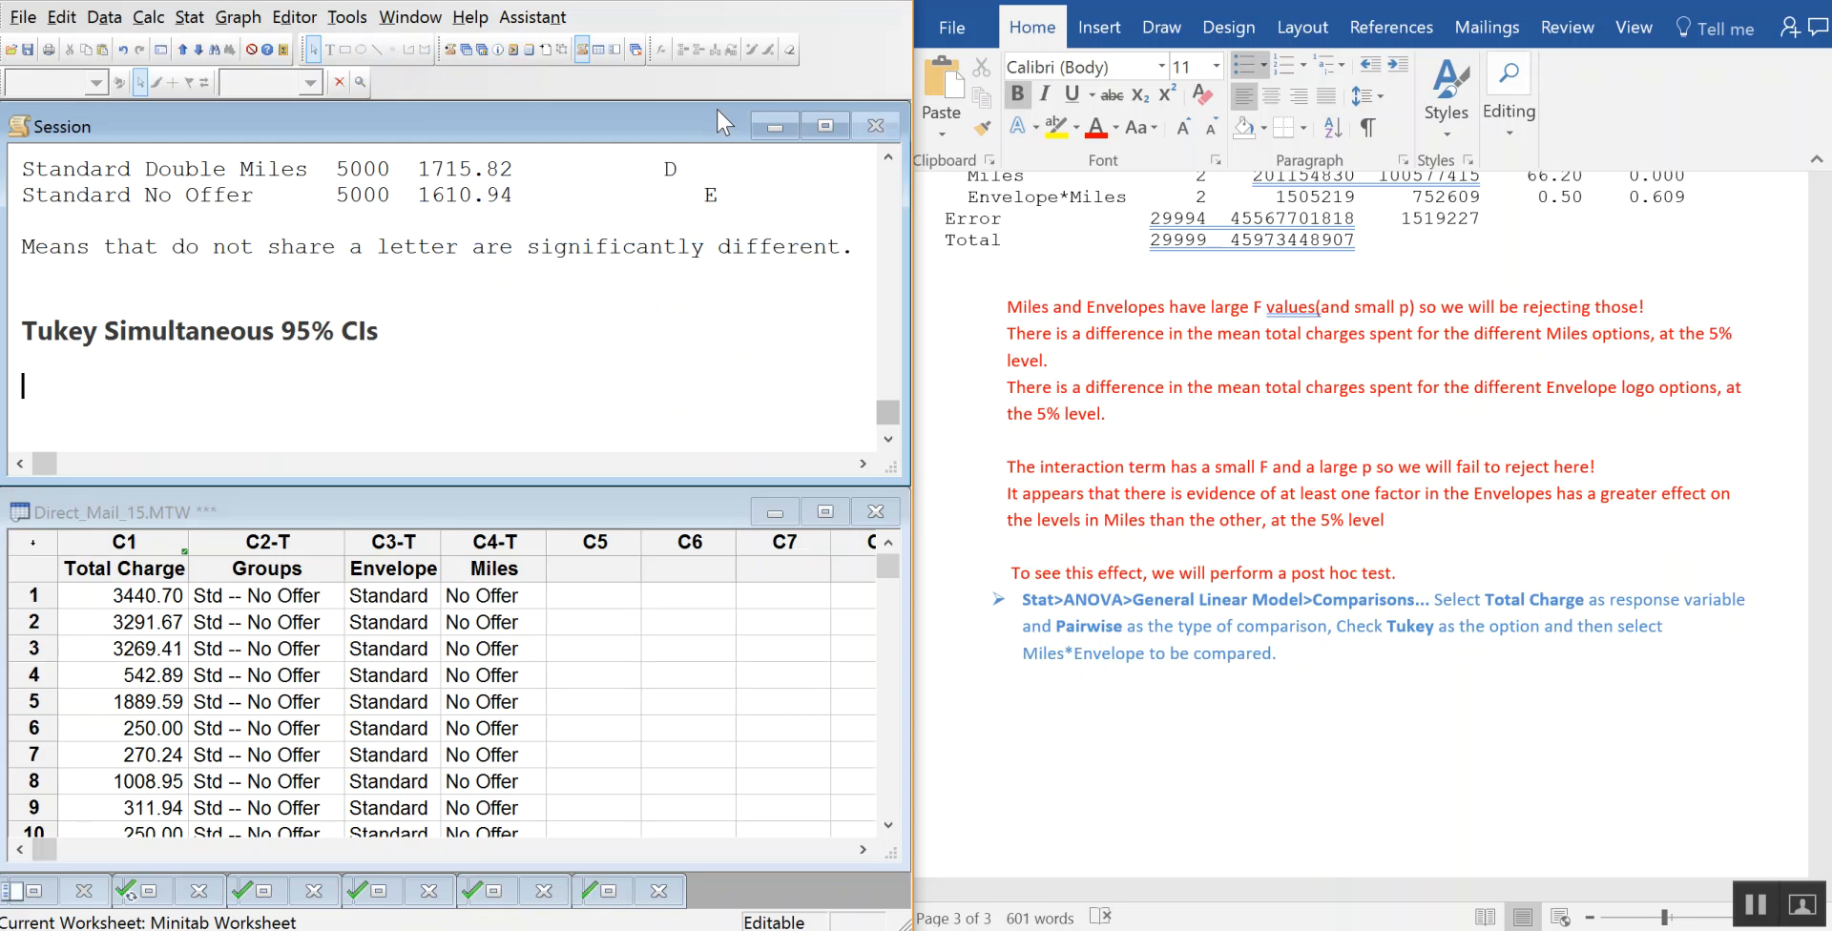
scroll(765, 420, "up", 2)
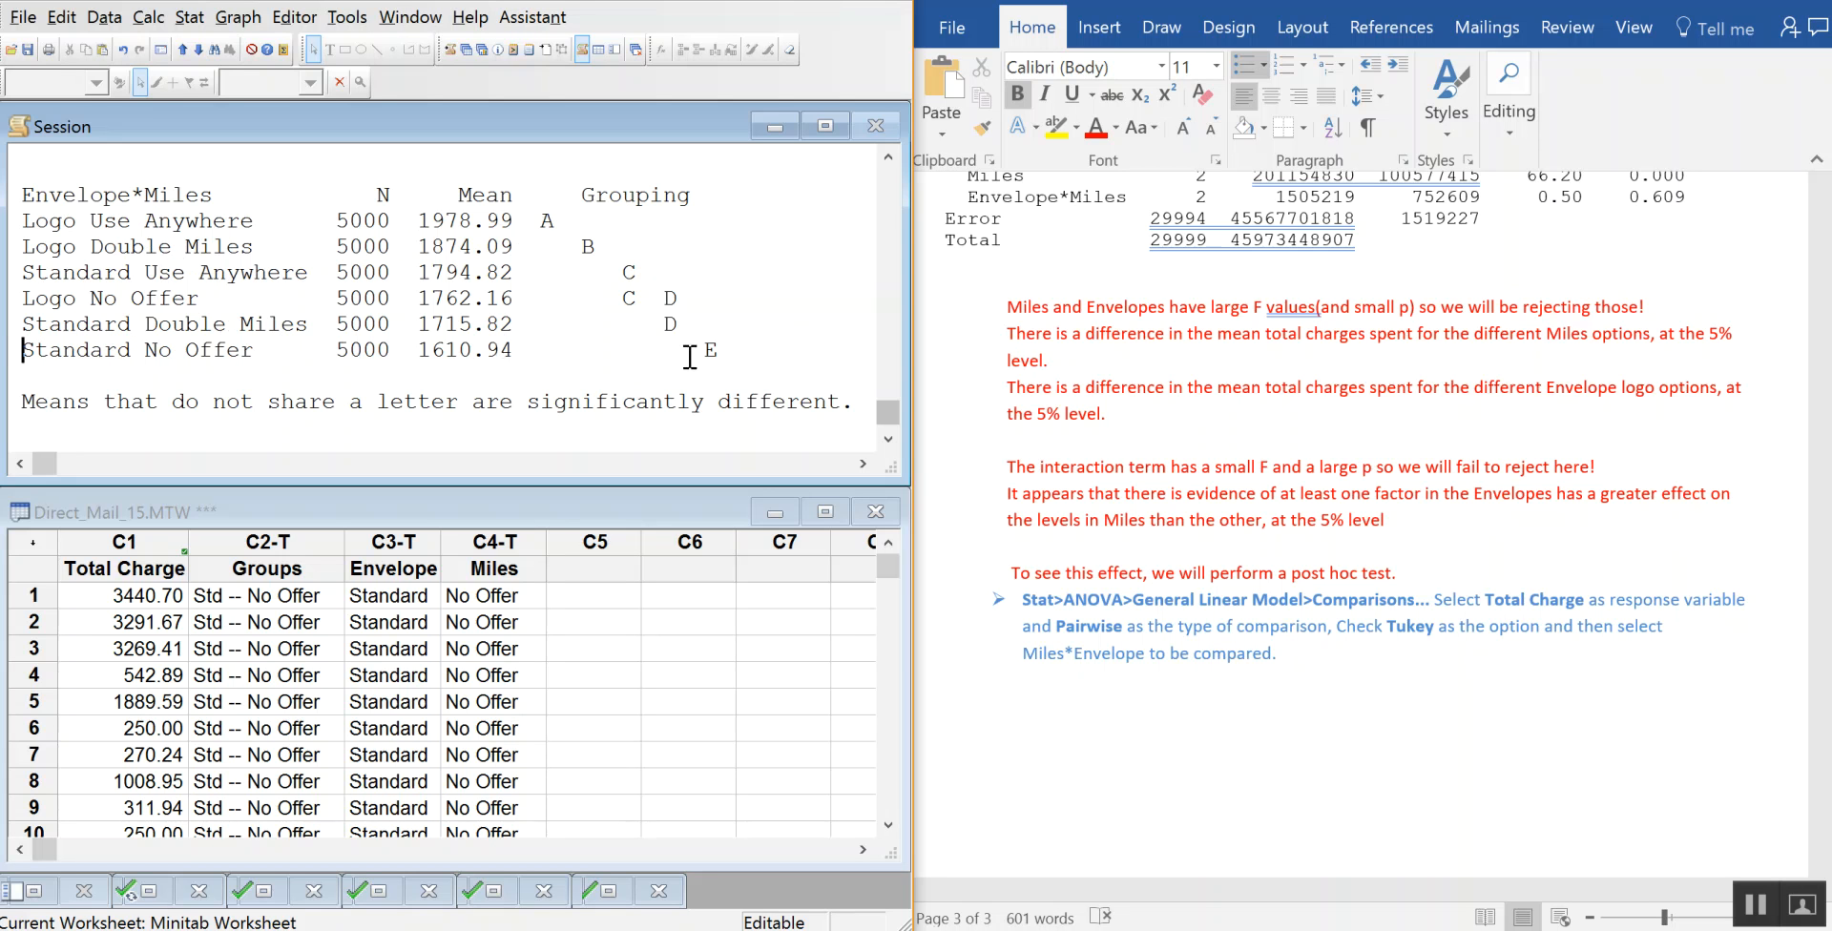
left_click(29, 347)
- Place the cursor on Word's empty line below the comparisons instruction
left_click(1124, 735)
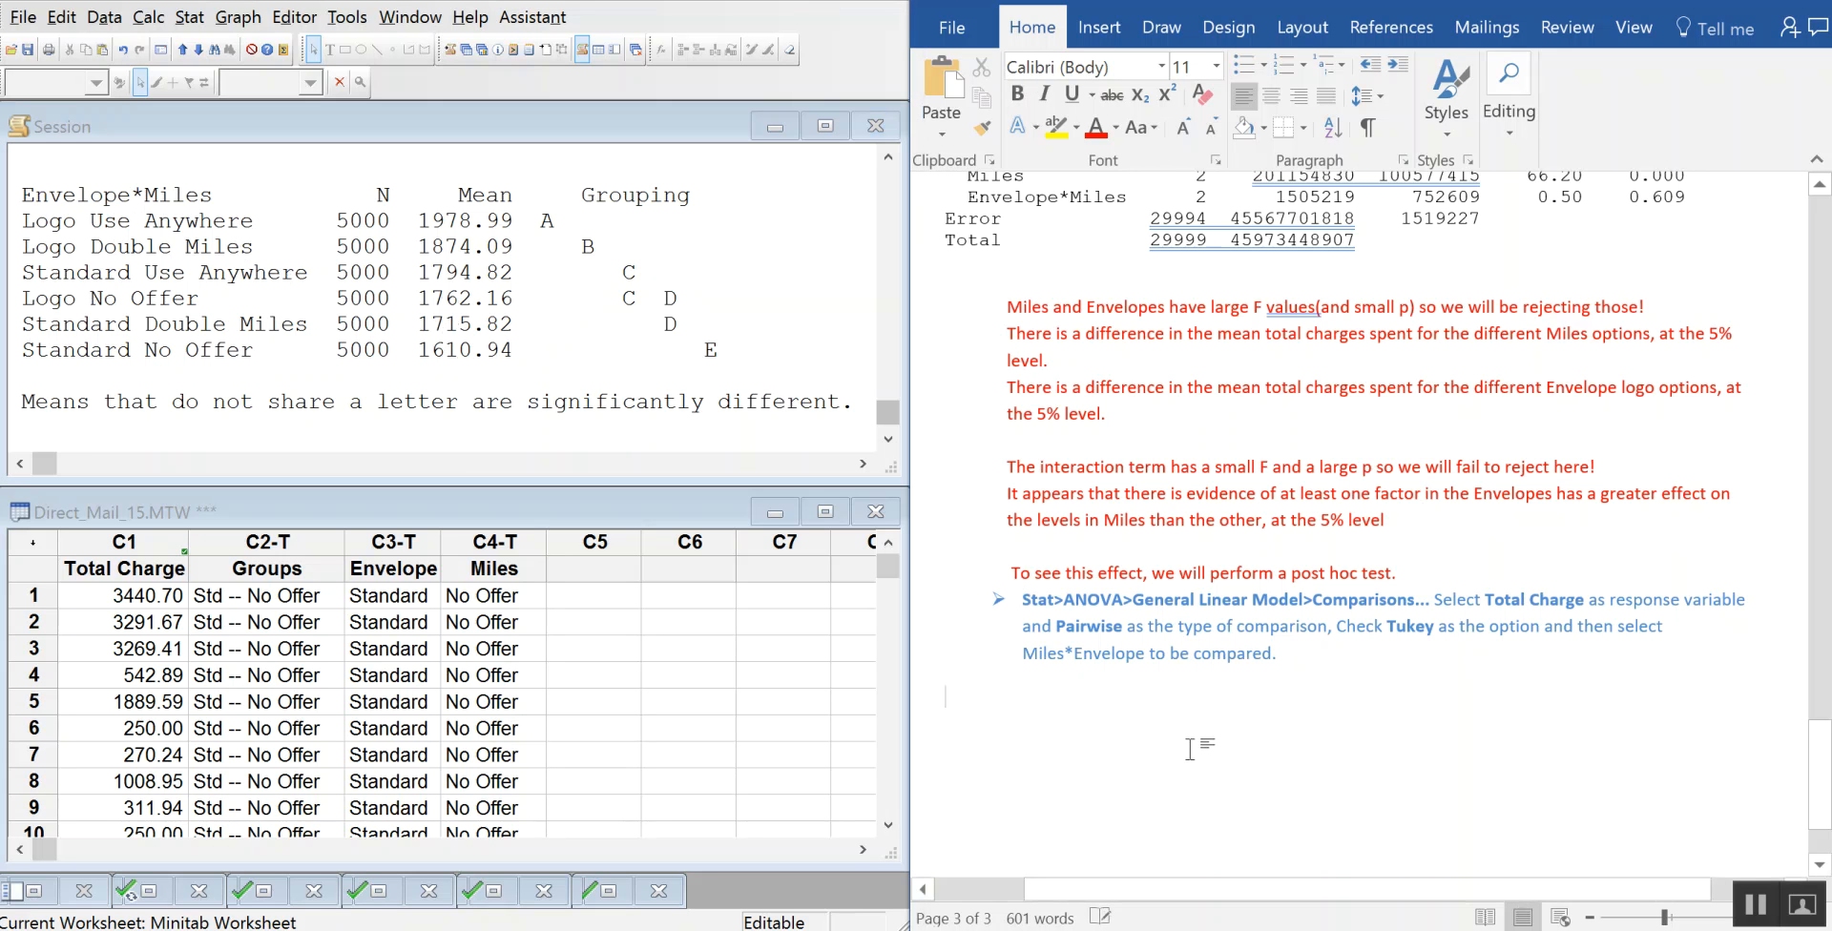